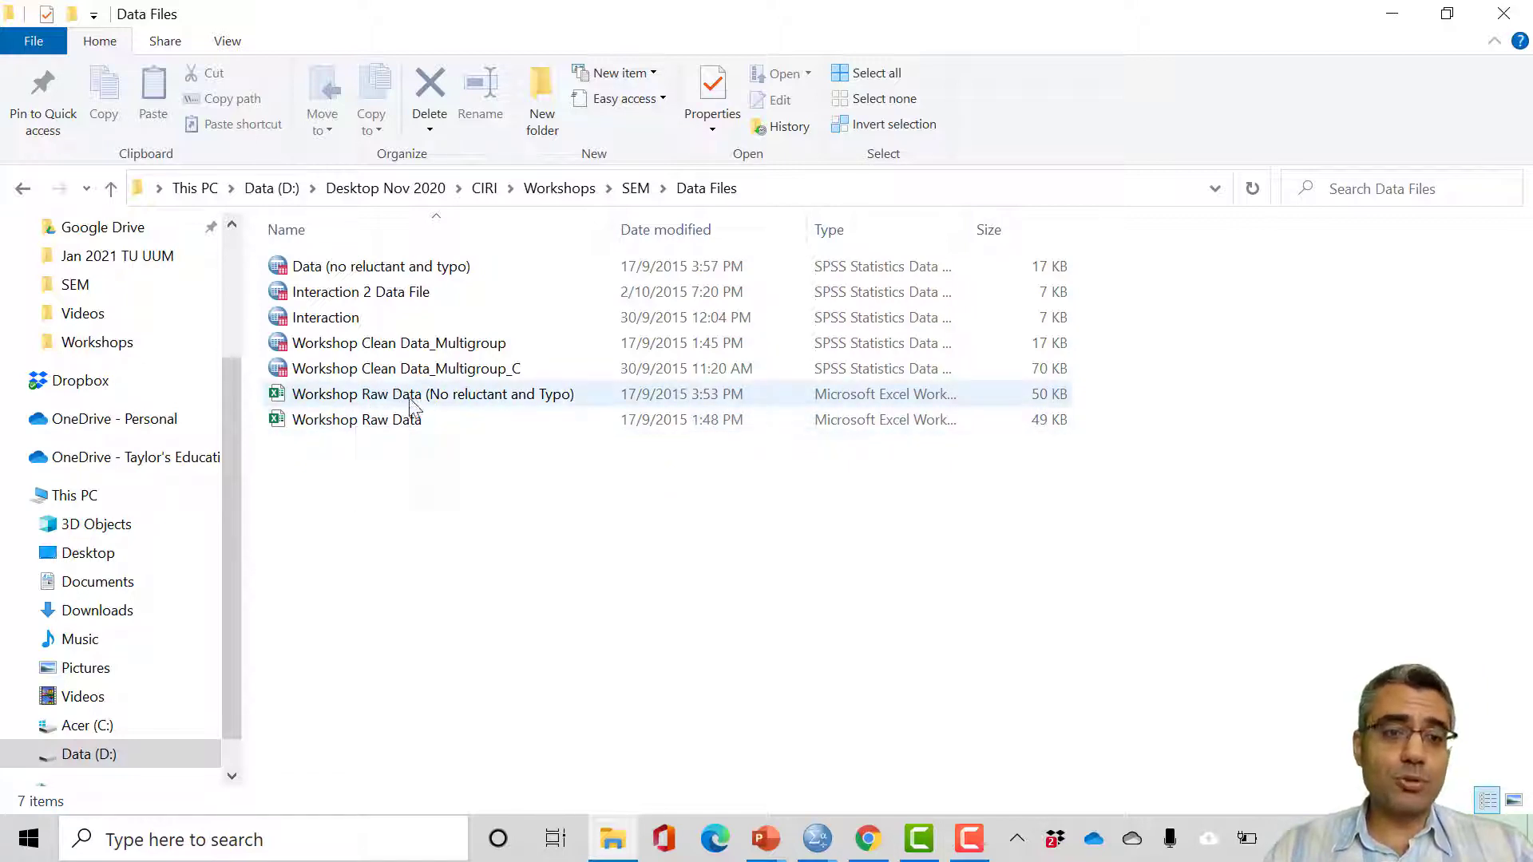
Step: Open the 'Workshop Raw Data (No reluctant and Typo)' workbook in Excel from File Explorer
{"action": "double_click", "coordinate": [531, 399]}
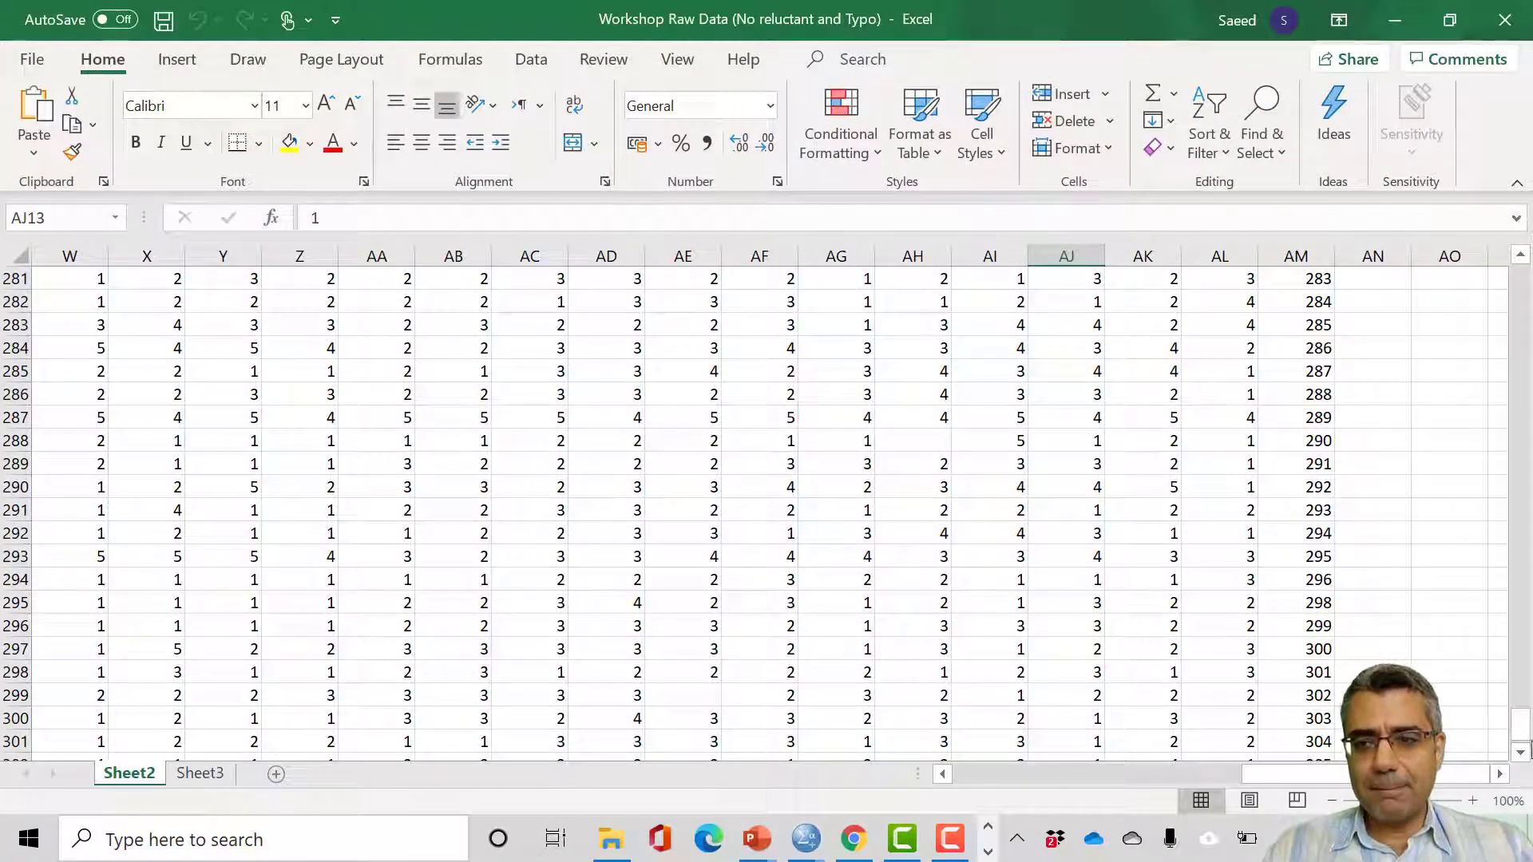
{"action": "left_click_drag", "start_coordinate": [1525, 744], "coordinate": [1525, 284]}
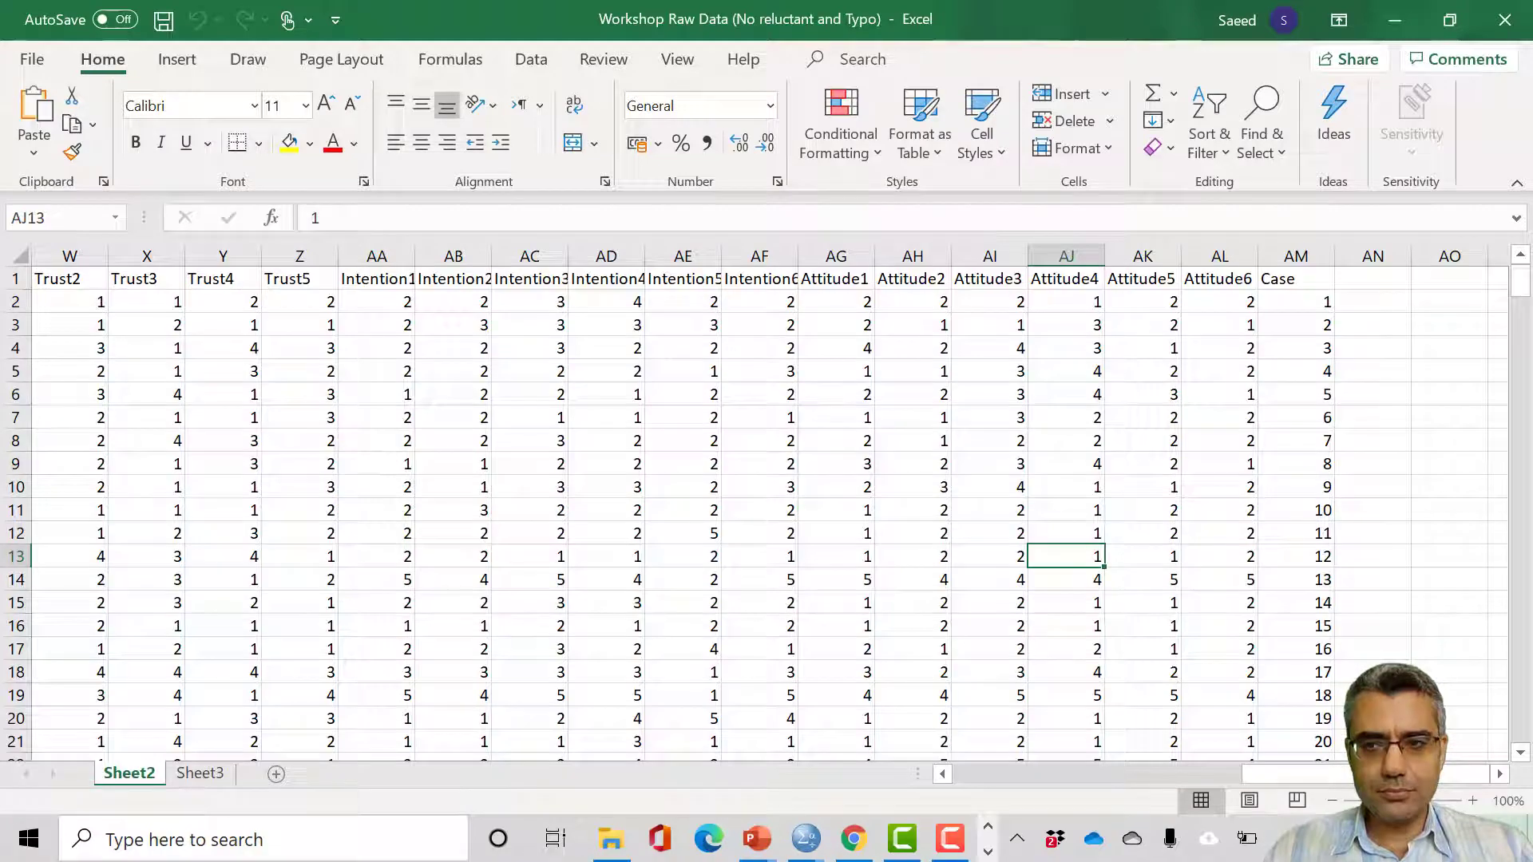
{"action": "left_click_drag", "start_coordinate": [1373, 757], "coordinate": [834, 722]}
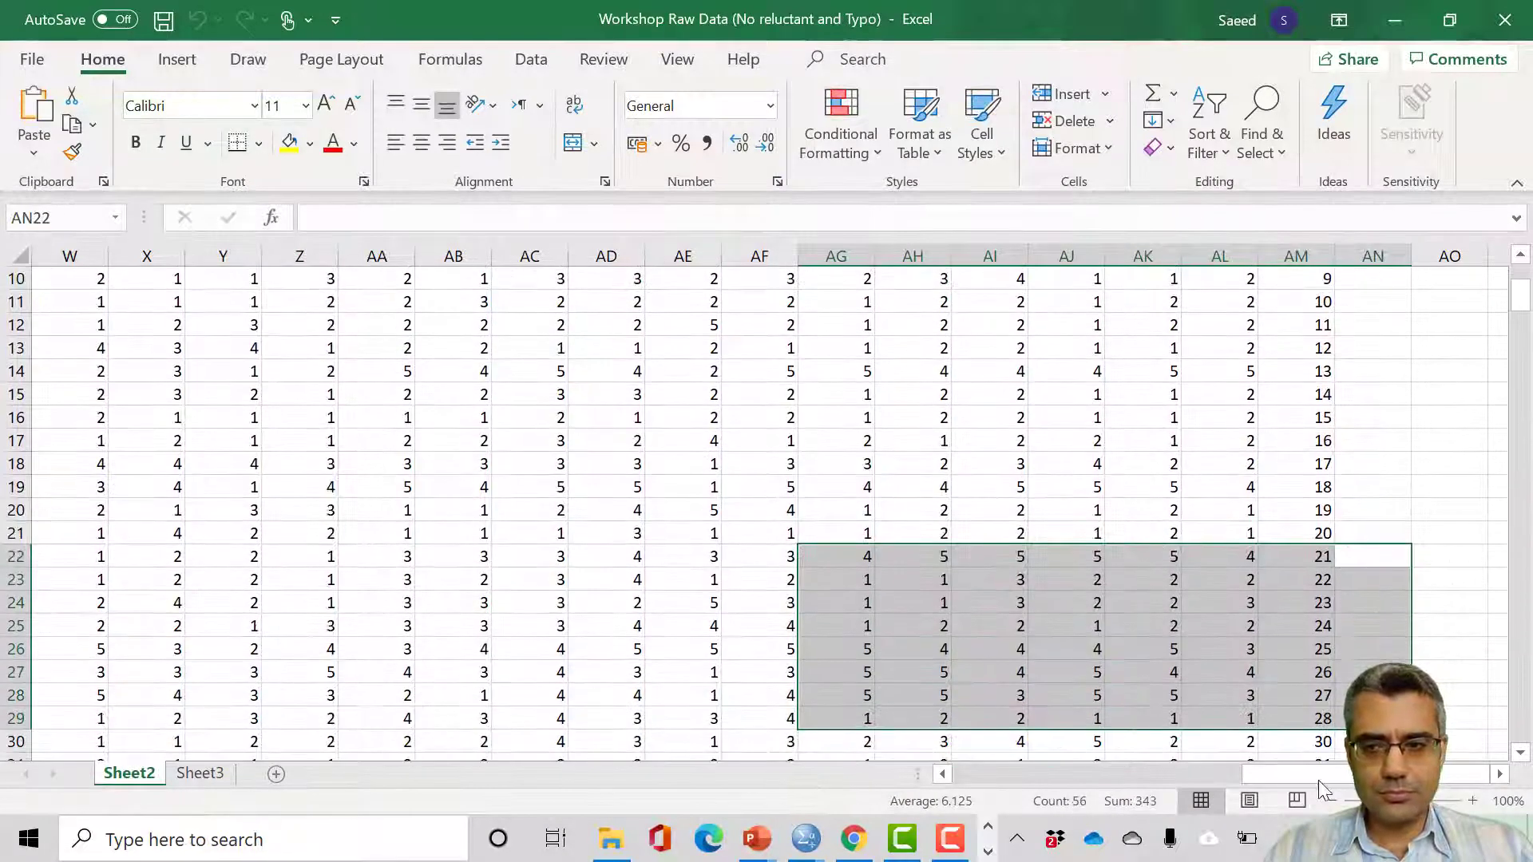
{"action": "left_click", "coordinate": [1421, 486]}
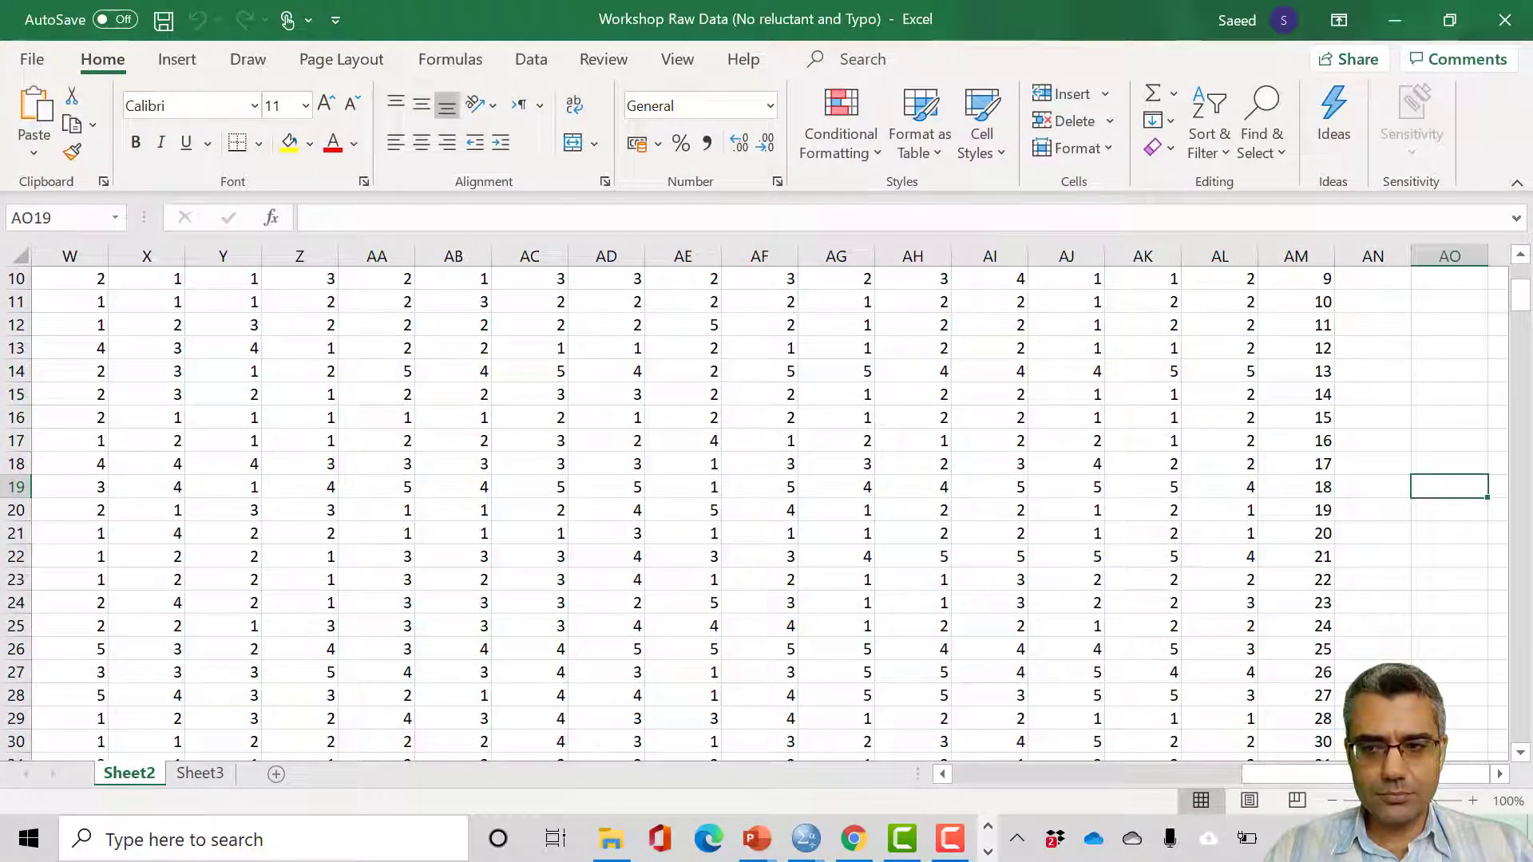
{"action": "left_click_drag", "start_coordinate": [1325, 773], "coordinate": [923, 746]}
{"action": "scroll", "coordinate": [644, 668], "scroll_direction": "up", "scroll_amount": 3}
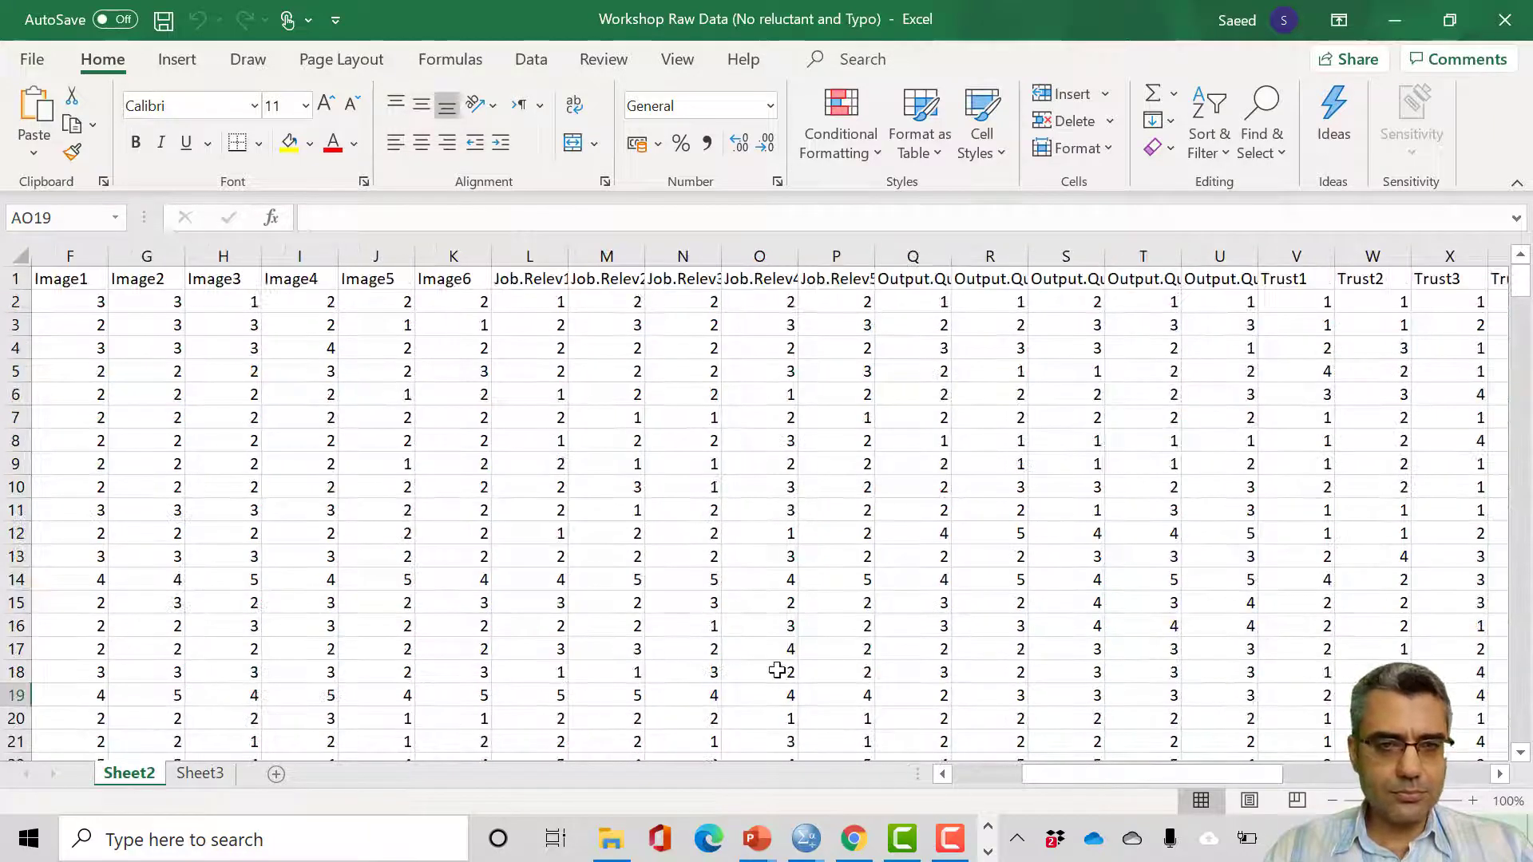
{"action": "left_click_drag", "start_coordinate": [1188, 778], "coordinate": [990, 777]}
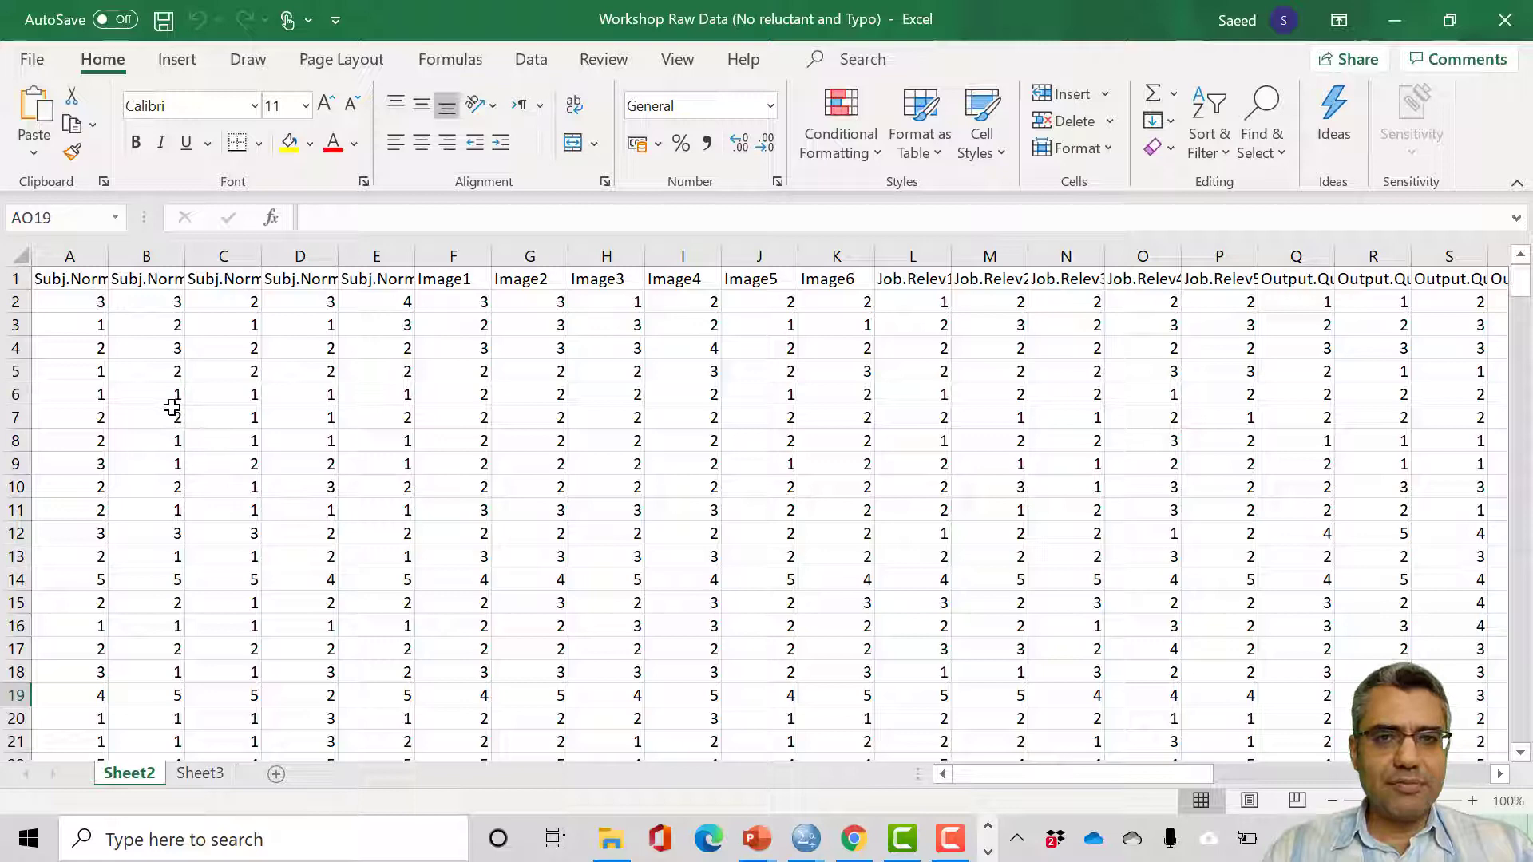
{"action": "left_click", "coordinate": [72, 304]}
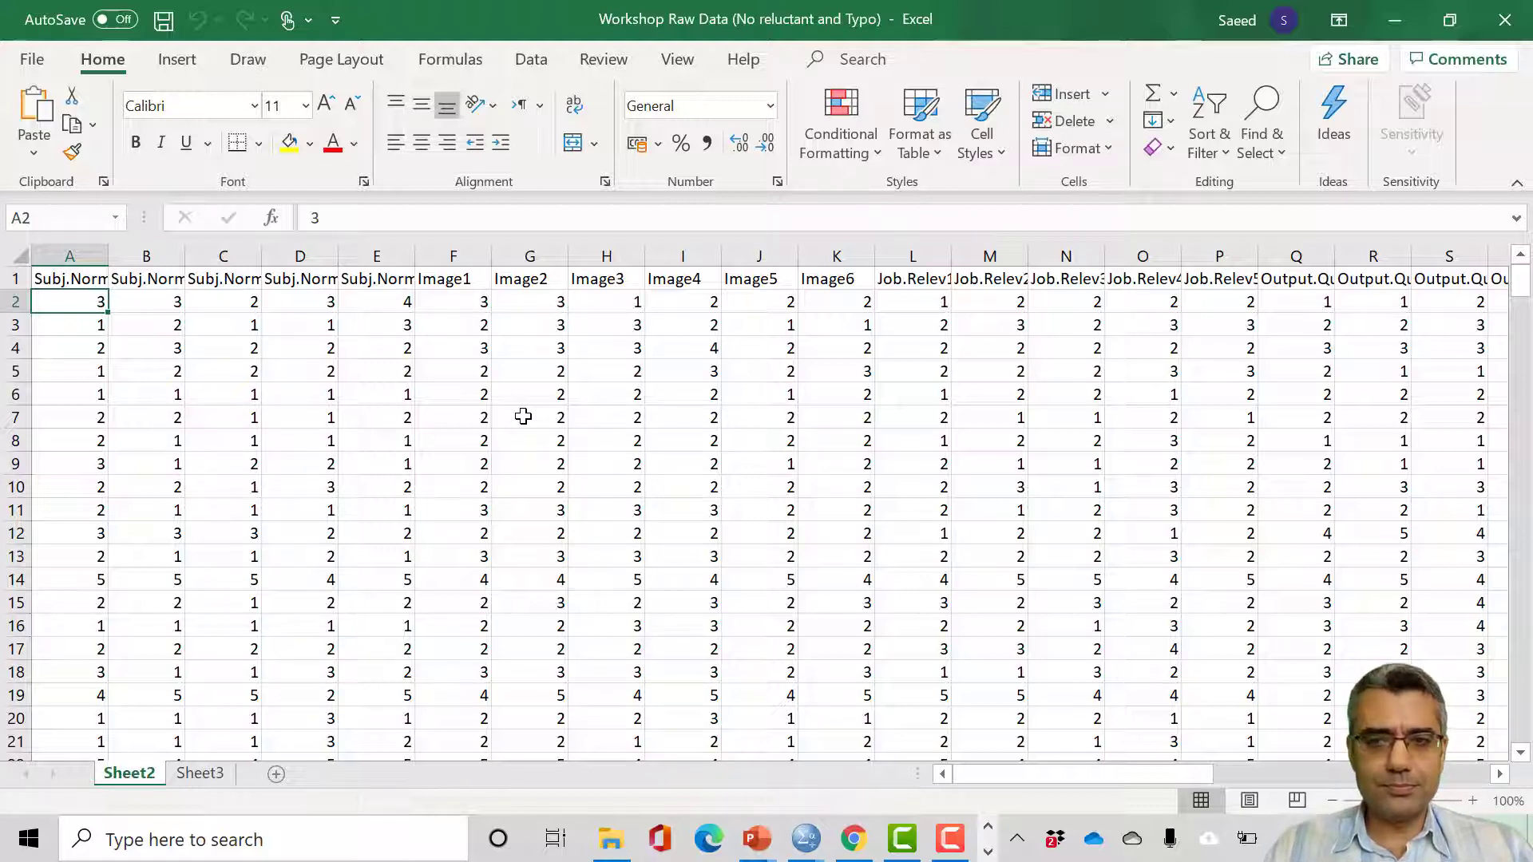
{"action": "key", "text": "ctrl+Right"}
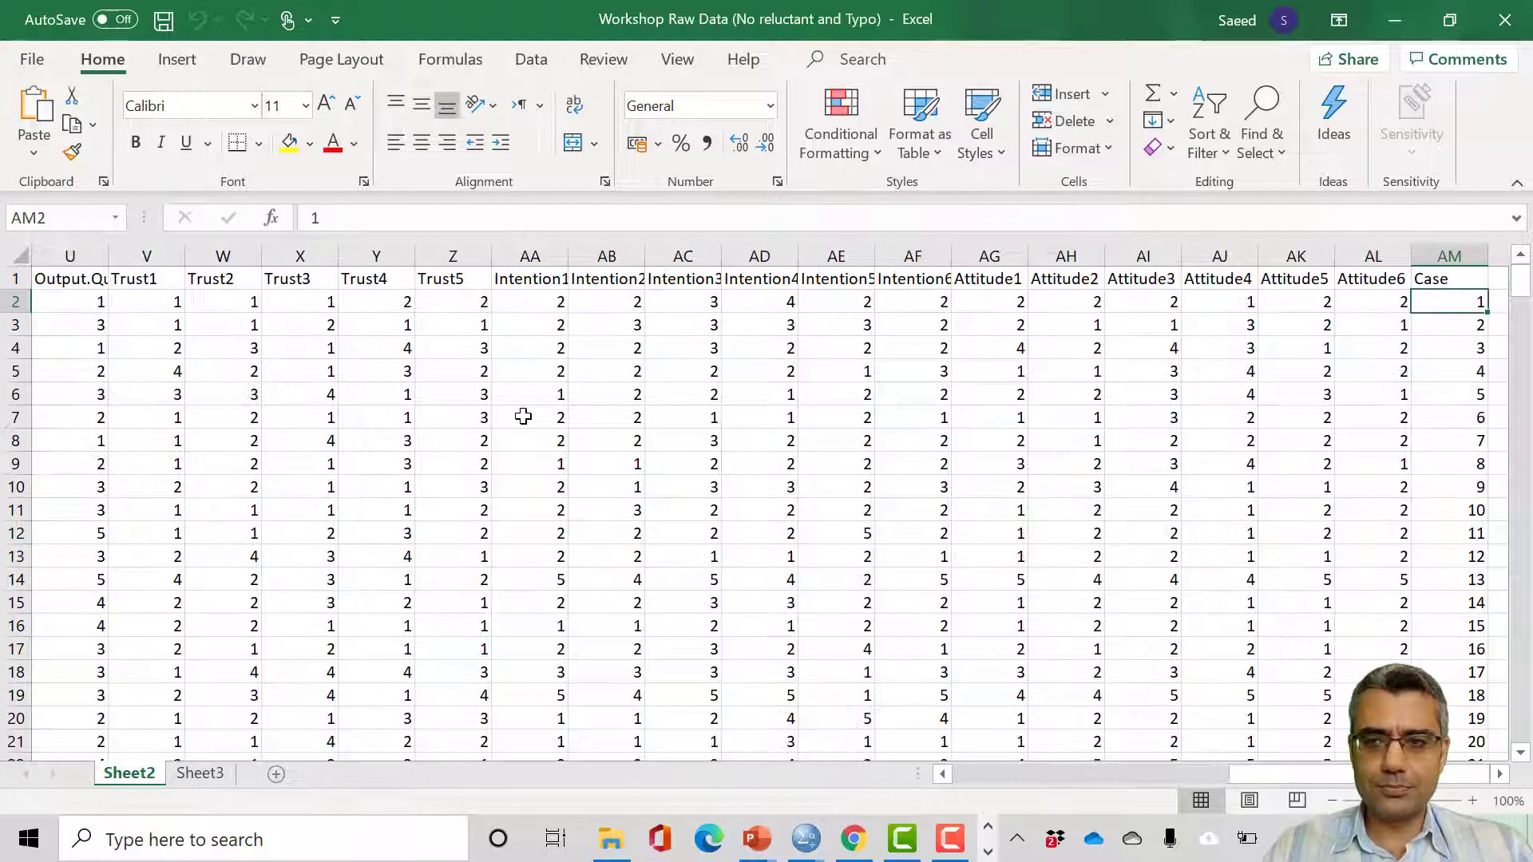
Step: Delete the Case column's contents and give column AM the heading 'Missing'
{"action": "right_click", "coordinate": [1461, 250]}
{"action": "left_click", "coordinate": [1357, 486]}
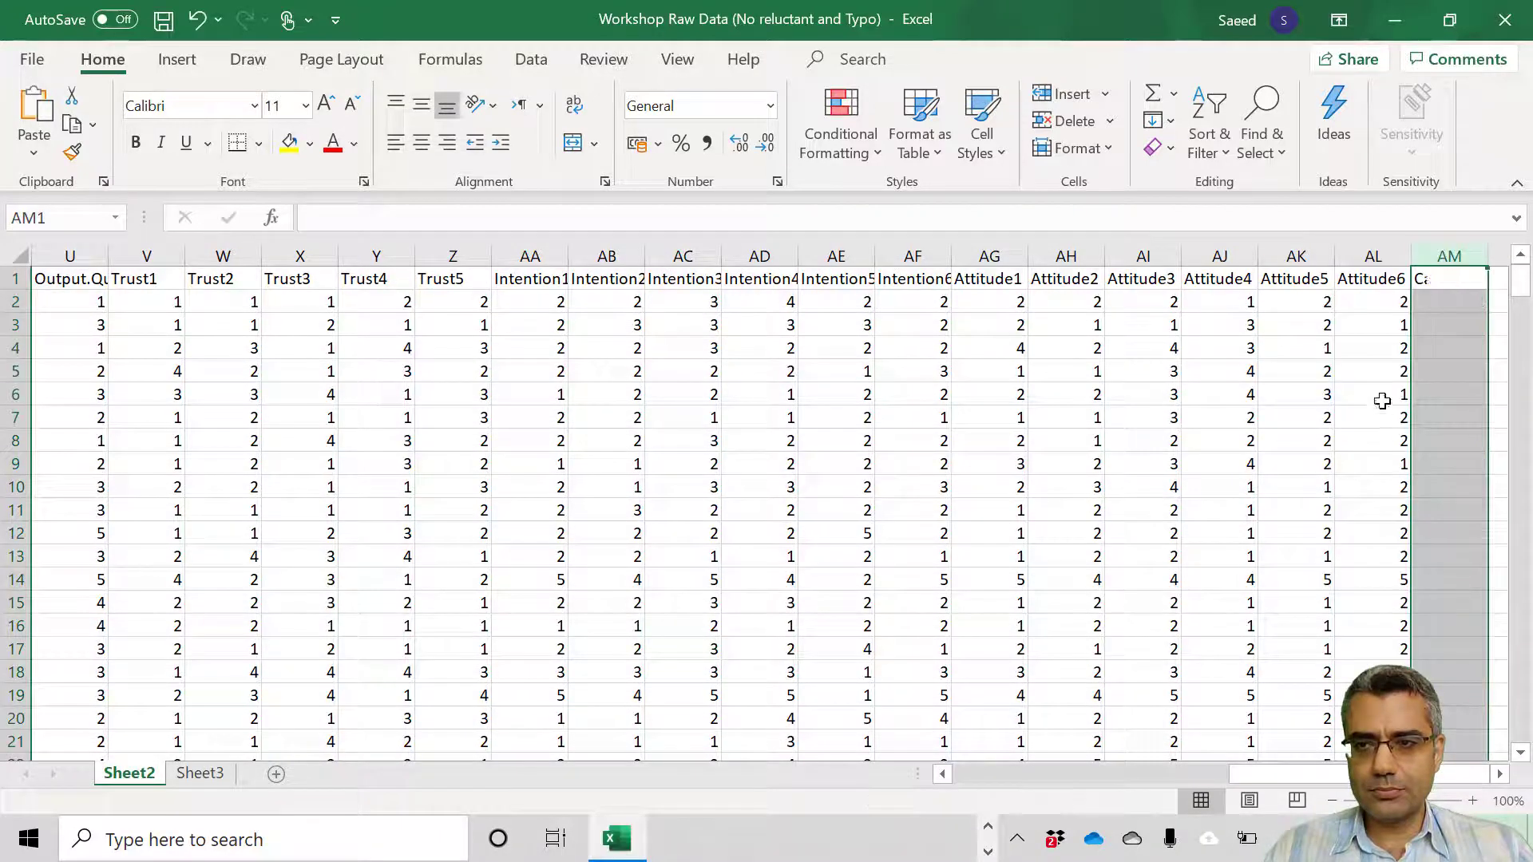
{"action": "left_click", "coordinate": [1458, 275]}
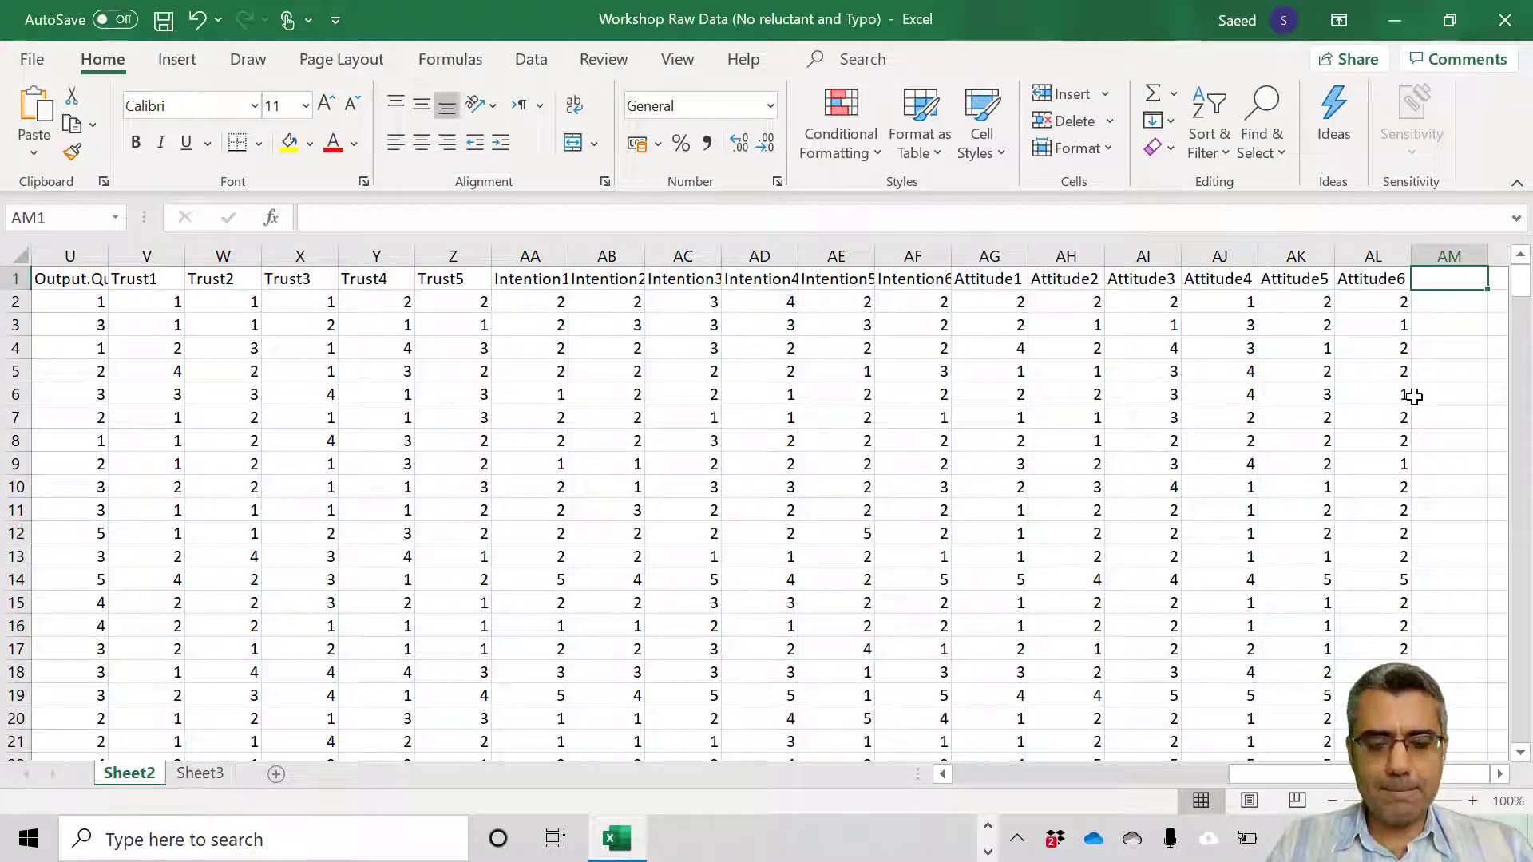
{"action": "type", "text": "Missing"}
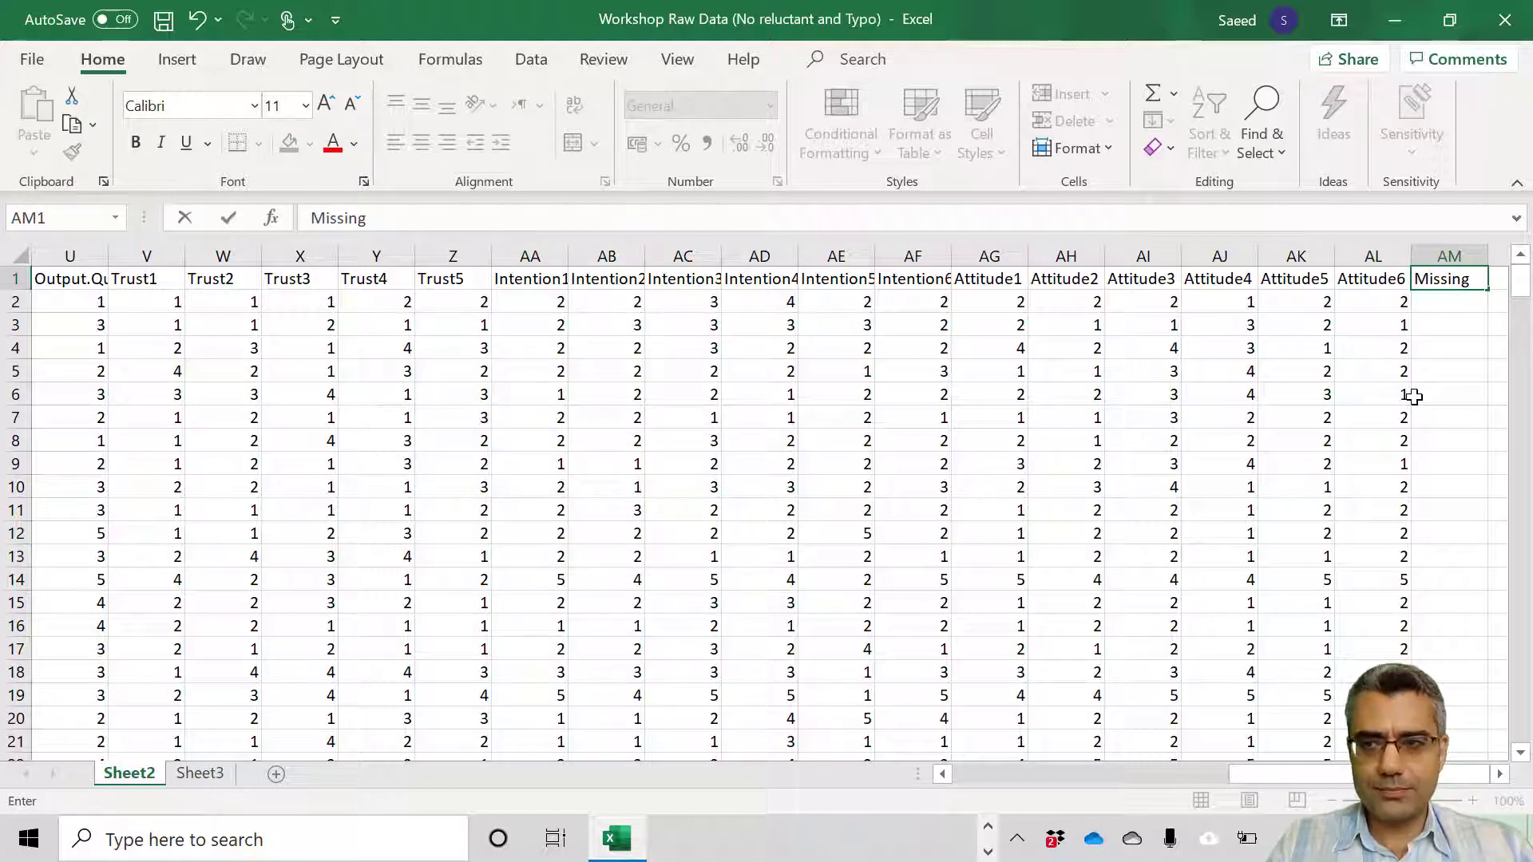
{"action": "key", "text": "Return"}
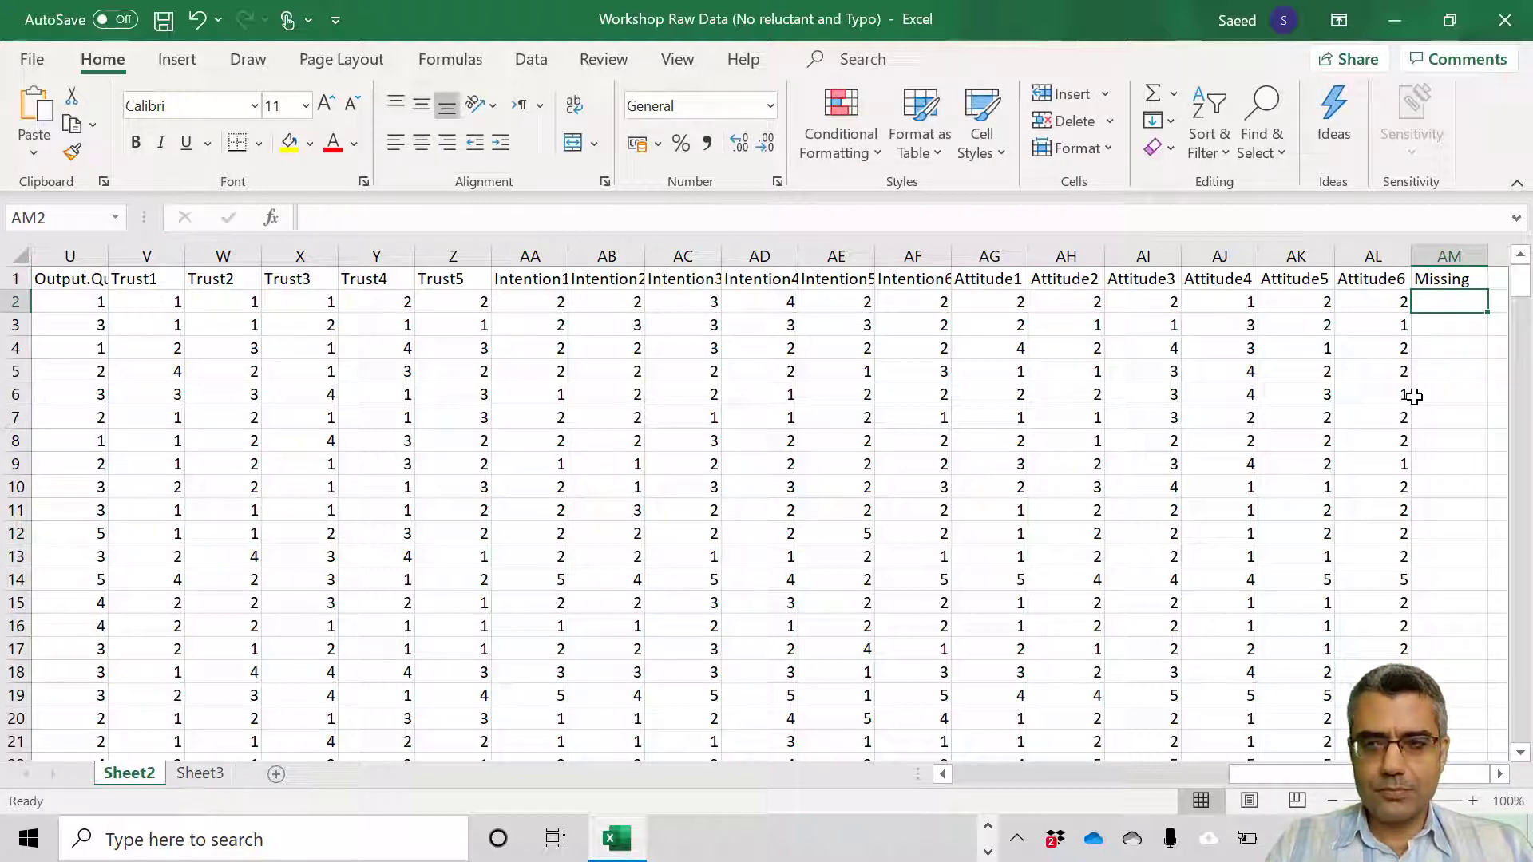
Step: Discard the stray entry and return to cell AM2, ready for the formula
{"action": "type", "text": "="}
{"action": "key", "text": "BackSpace"}
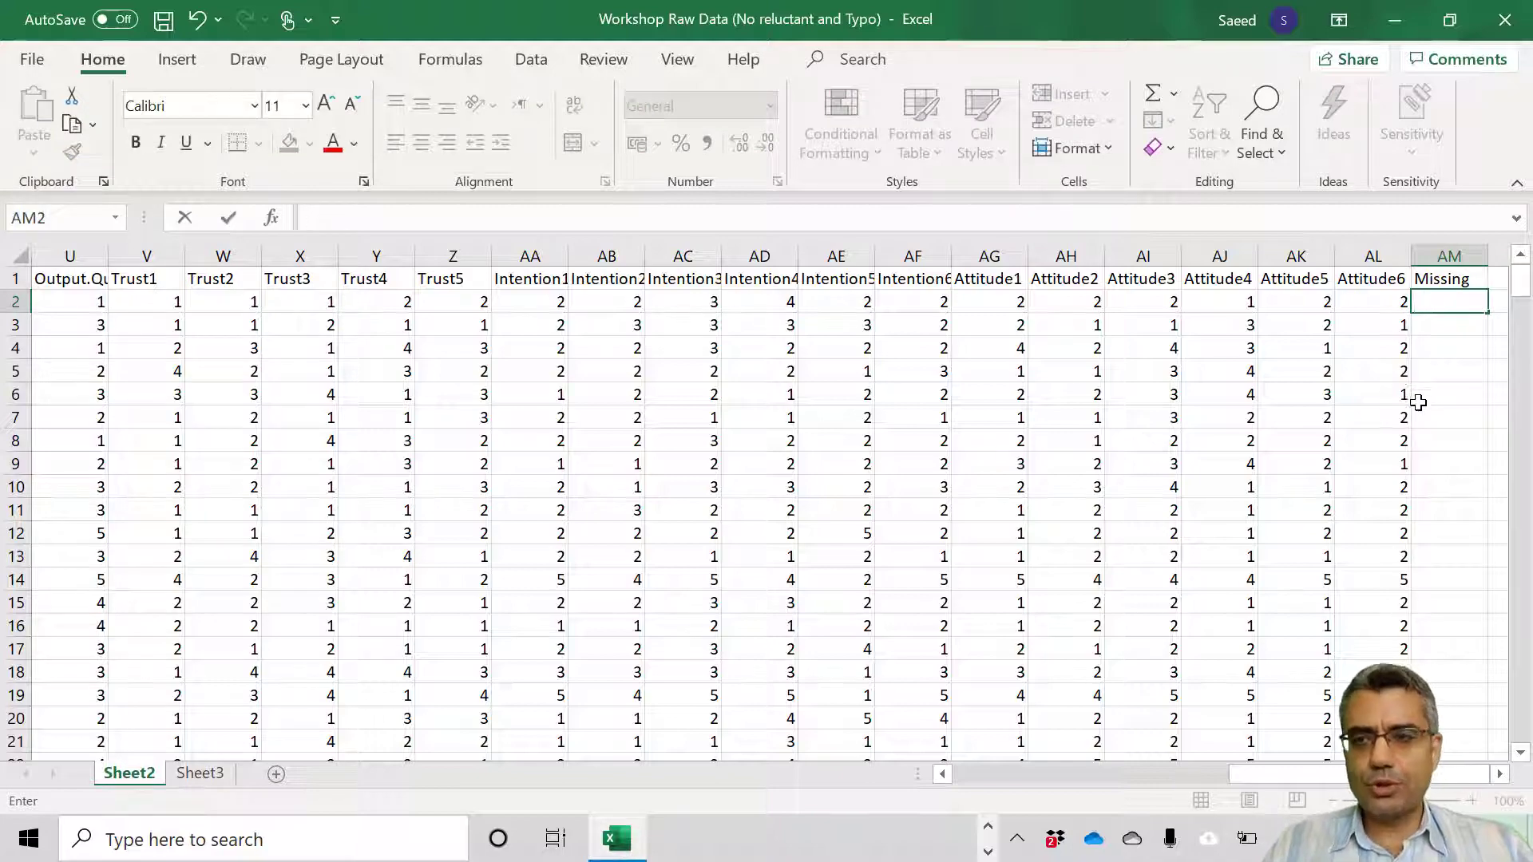
{"action": "left_click", "coordinate": [1445, 362]}
{"action": "scroll", "coordinate": [1431, 388], "scroll_direction": "up", "scroll_amount": 2, "text": "ctrl"}
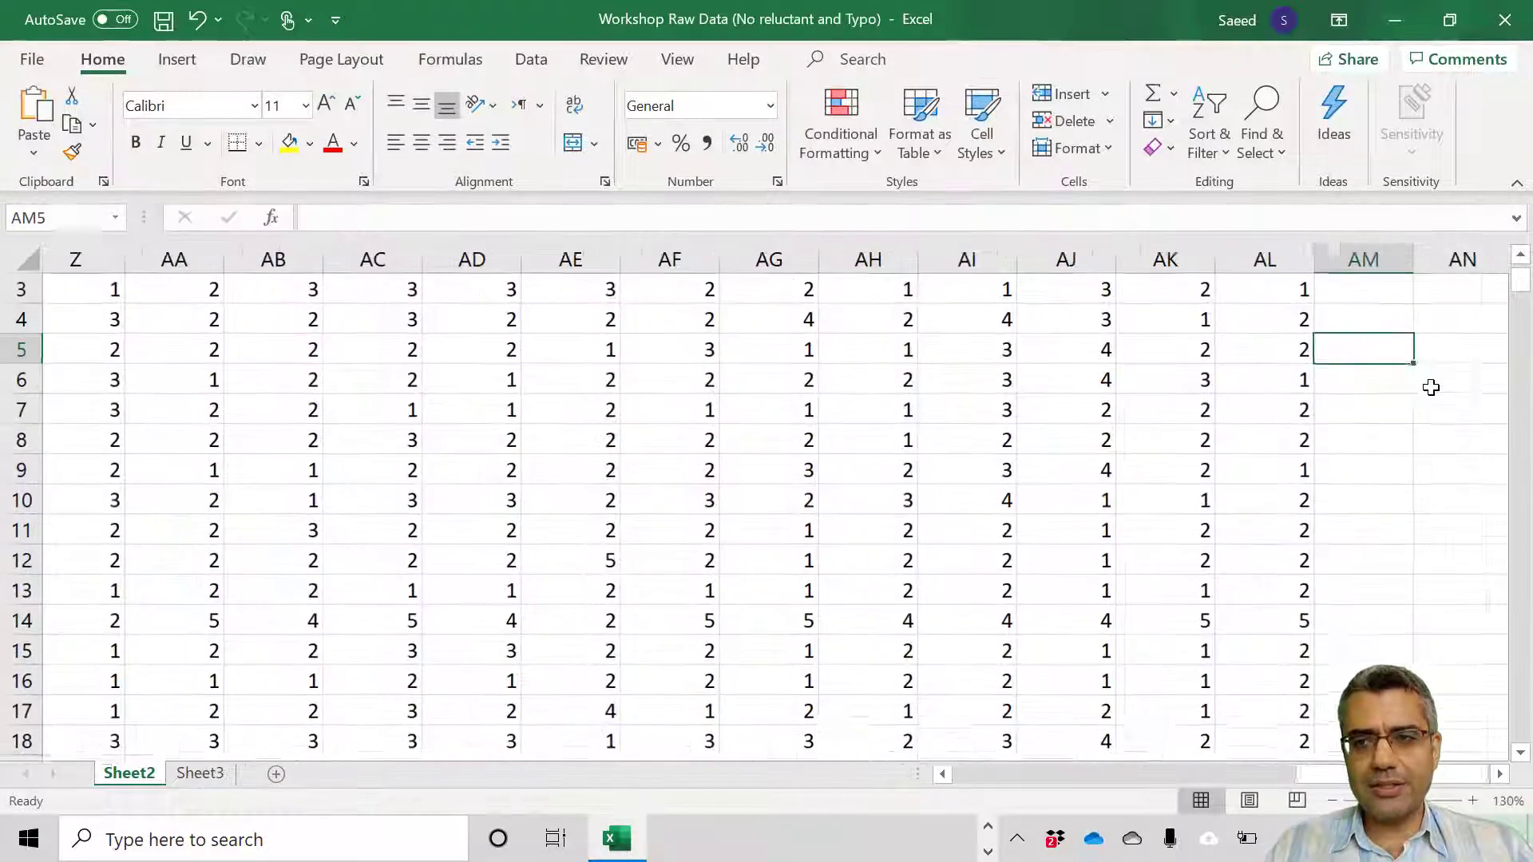
{"action": "scroll", "coordinate": [1413, 400], "scroll_direction": "up", "scroll_amount": 1}
{"action": "scroll", "coordinate": [1356, 434], "scroll_direction": "up", "scroll_amount": 3, "text": "ctrl"}
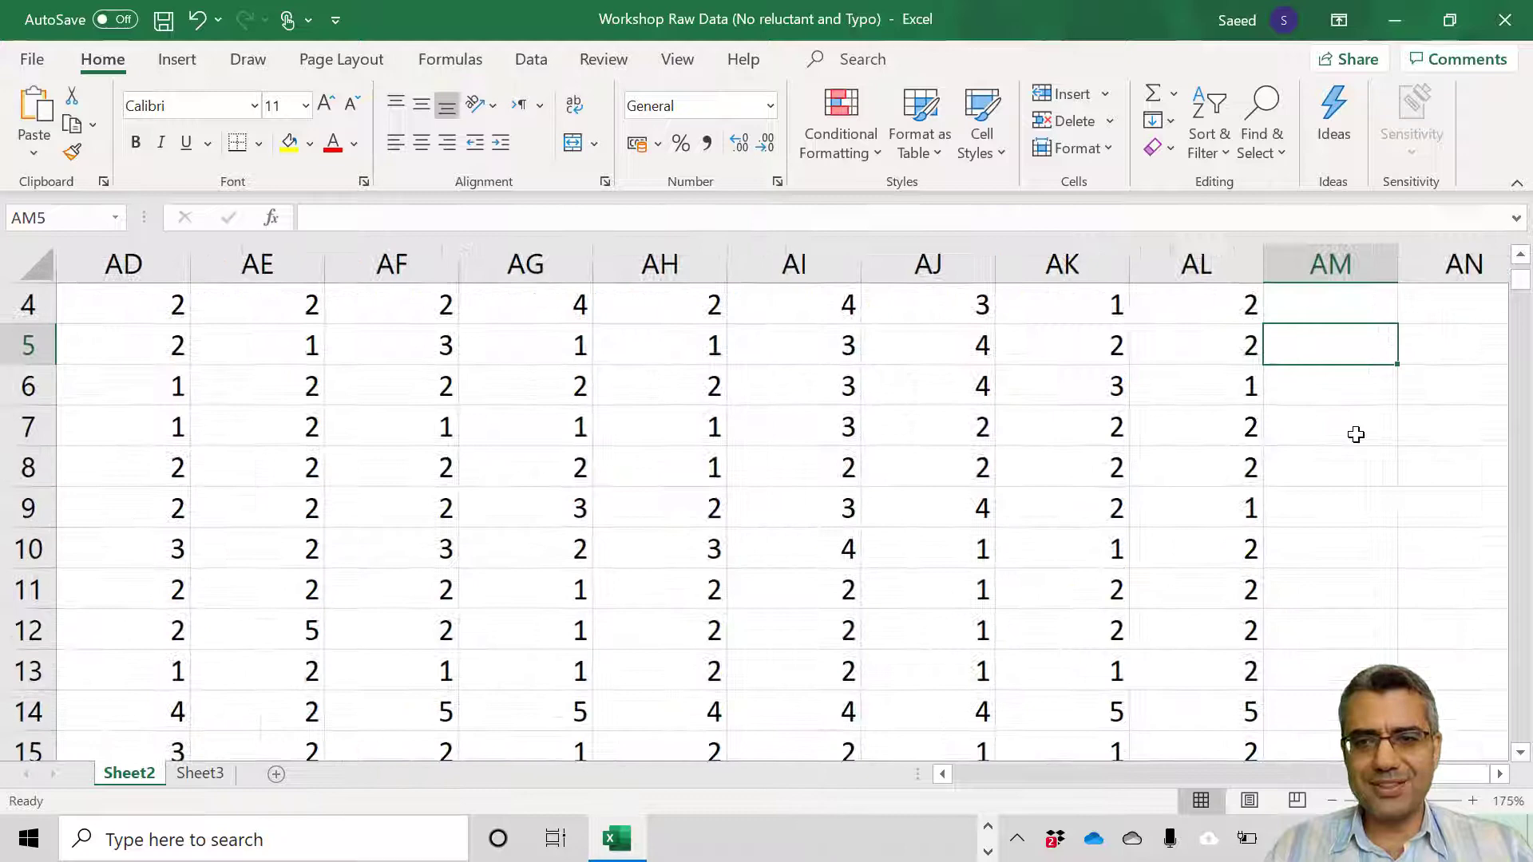
{"action": "scroll", "coordinate": [1356, 434], "scroll_direction": "up", "scroll_amount": 1}
{"action": "left_click", "coordinate": [1290, 343]}
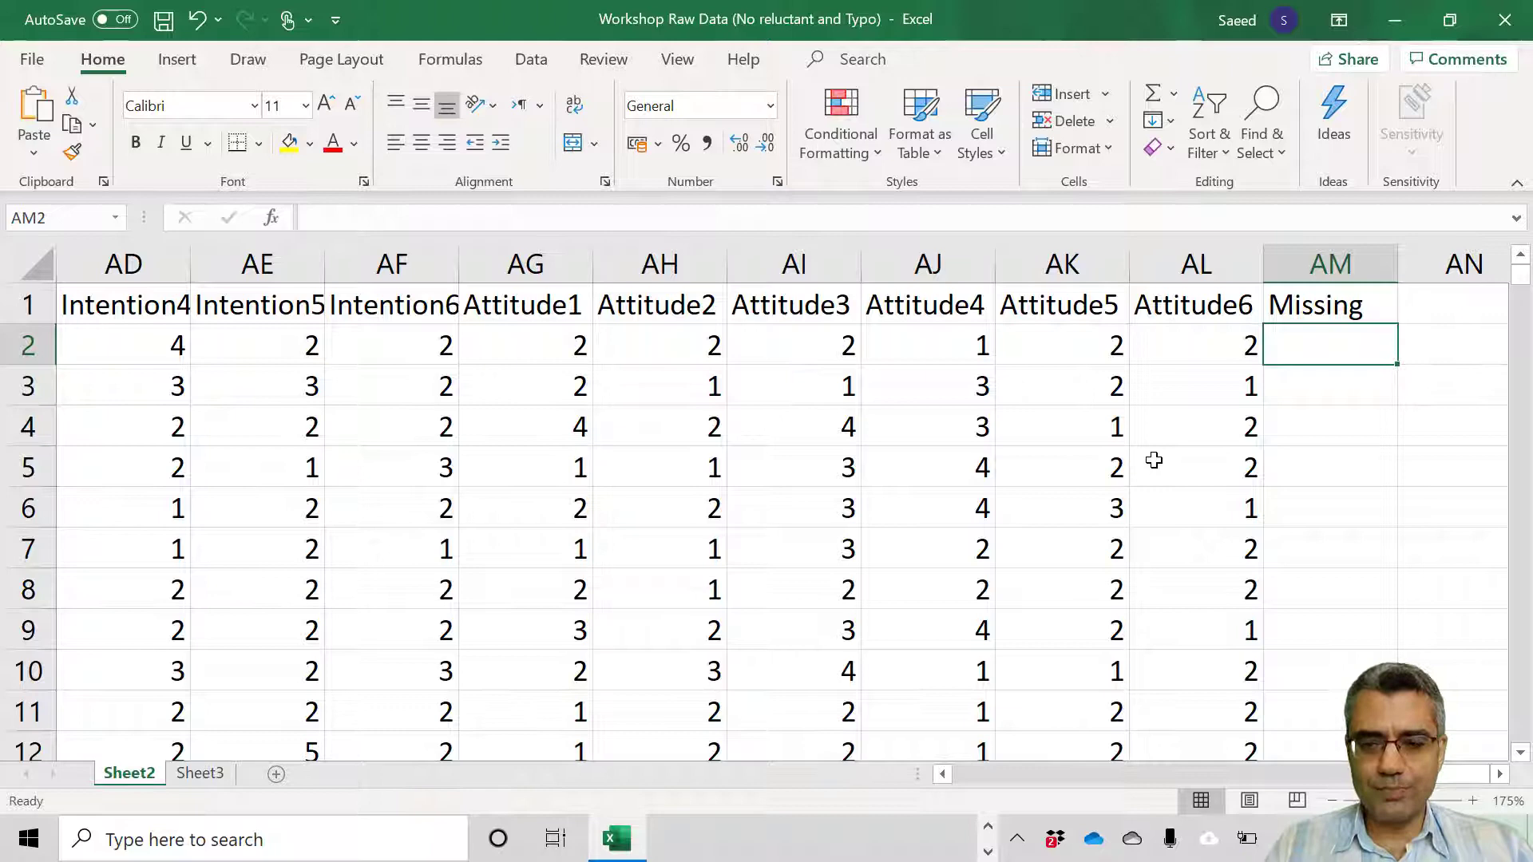
Step: Enter =COUNTBLANK(A2:AL2) in AM2 to count the first respondent's blank answers
{"action": "type", "text": "="}
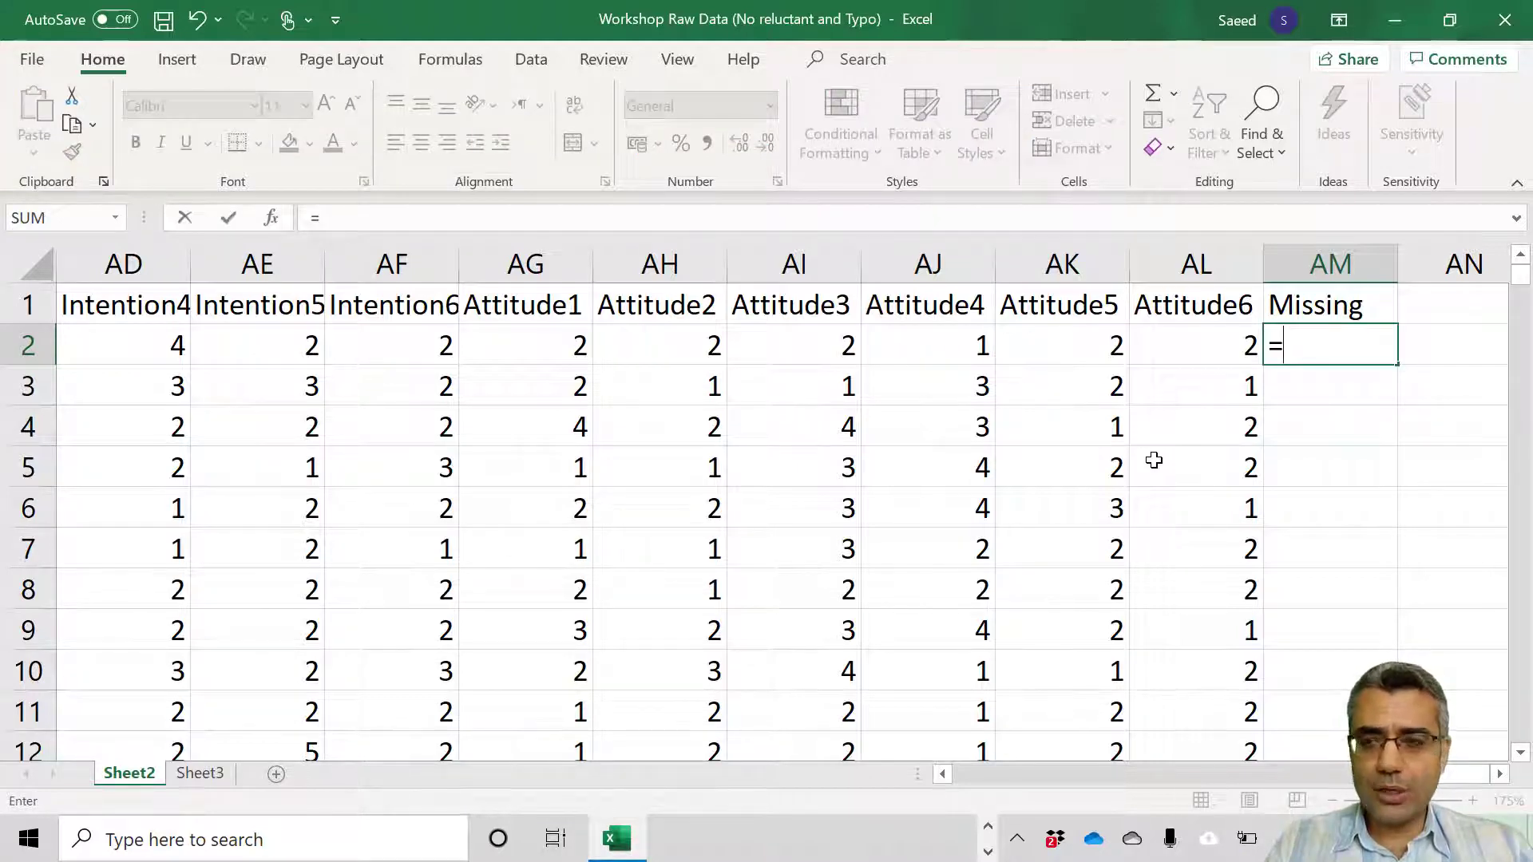
{"action": "type", "text": "countbl"}
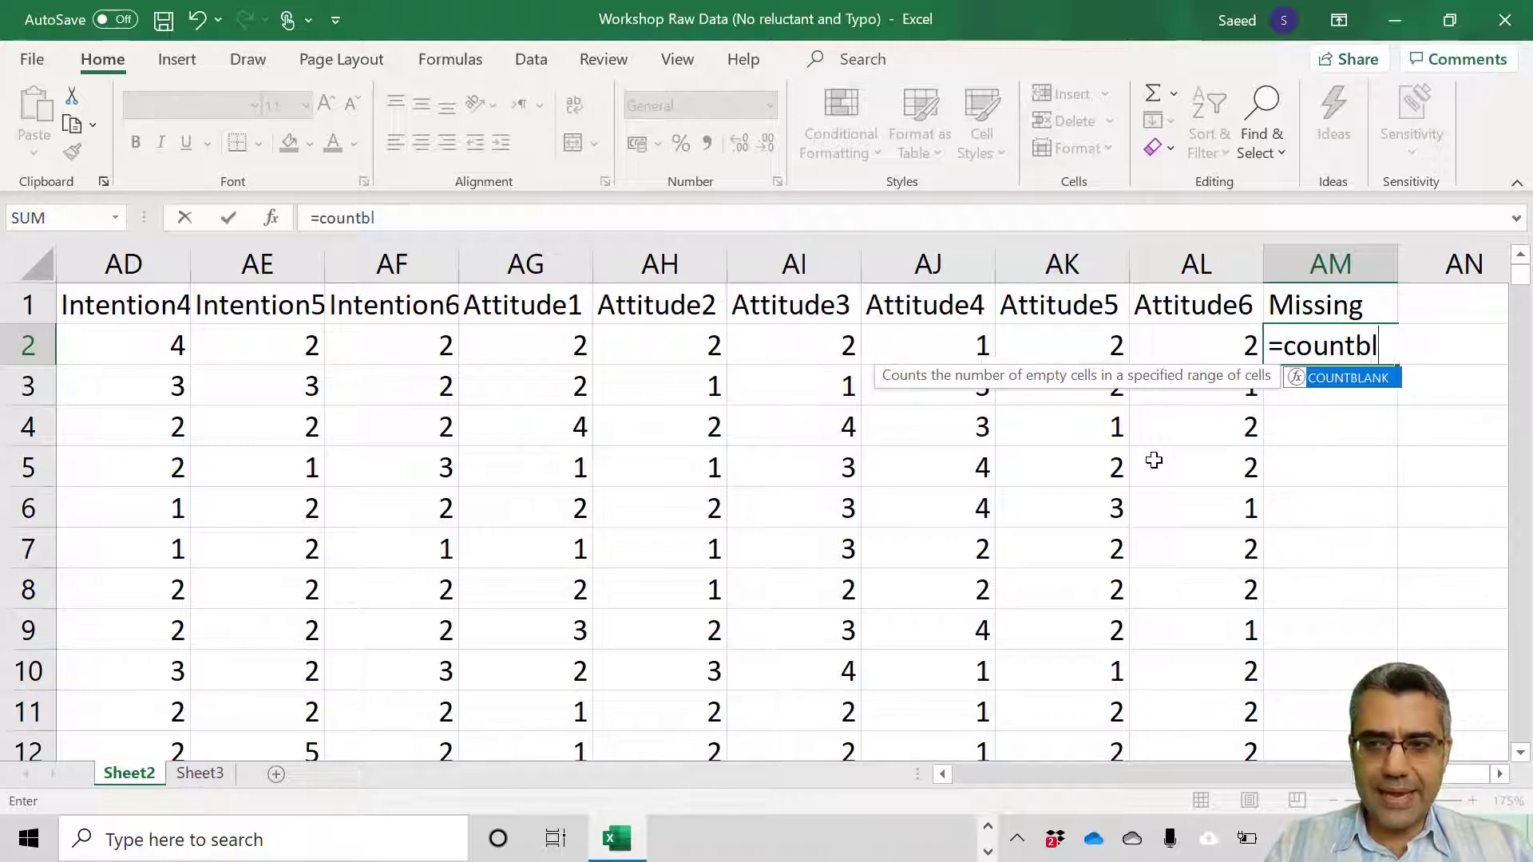
{"action": "type", "text": "ank("}
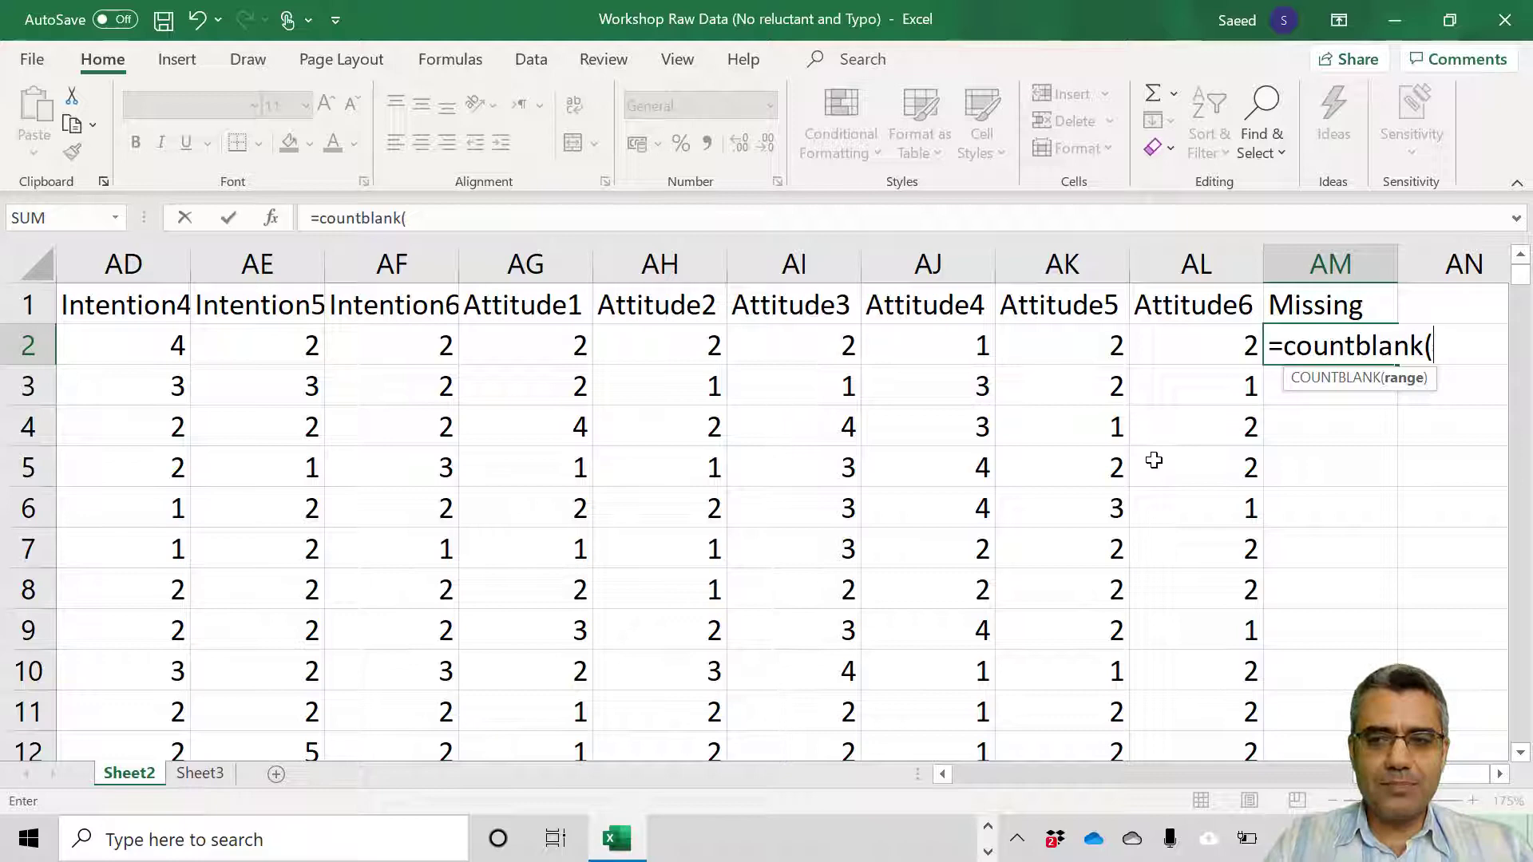
{"action": "left_click_drag", "start_coordinate": [1445, 770], "coordinate": [934, 769]}
{"action": "left_click_drag", "start_coordinate": [113, 346], "coordinate": [916, 345]}
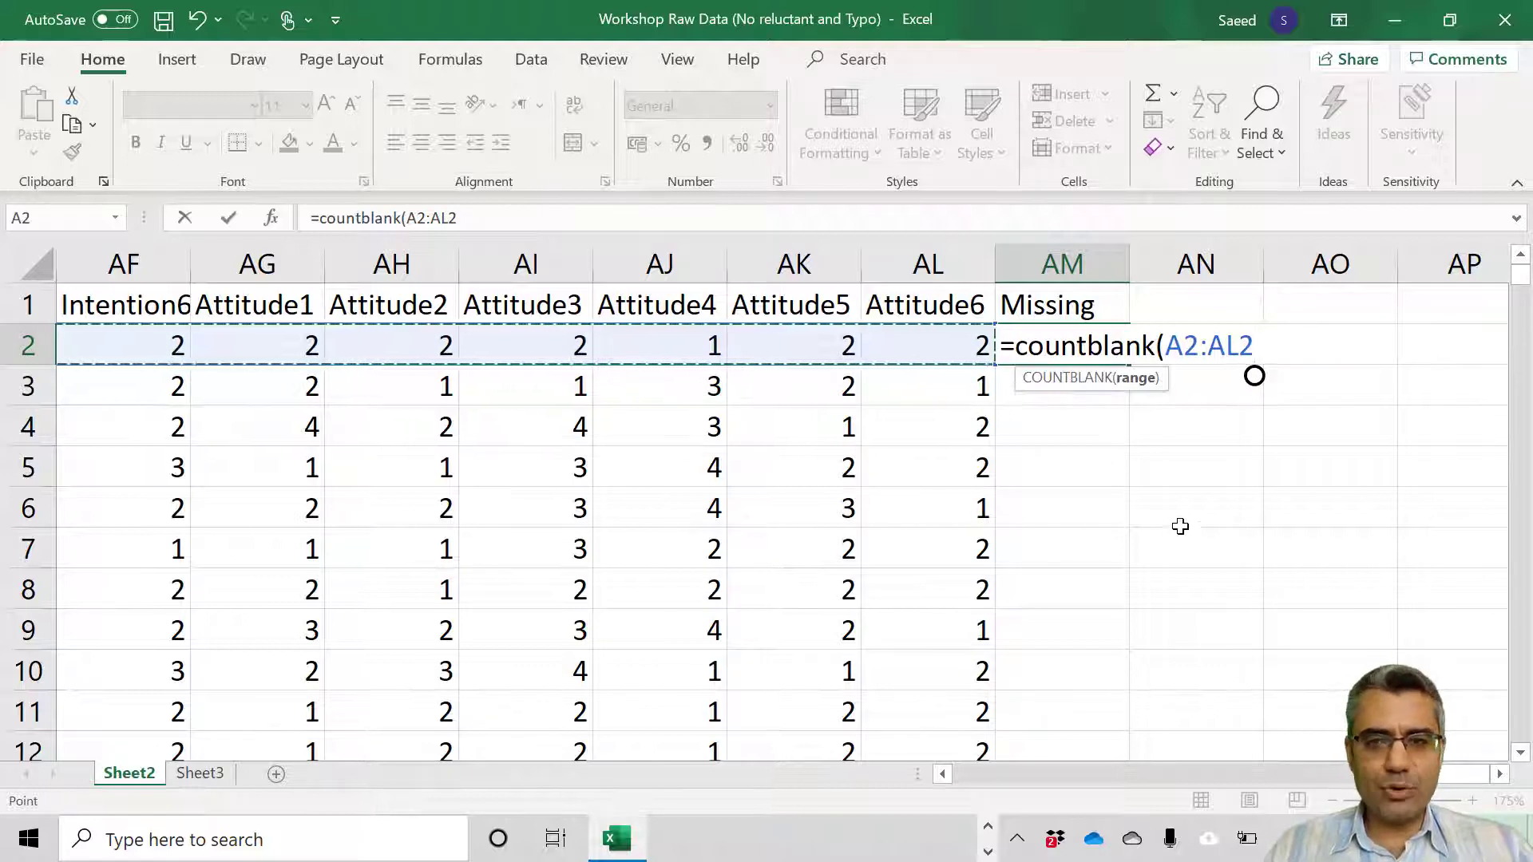
{"action": "type", "text": ")"}
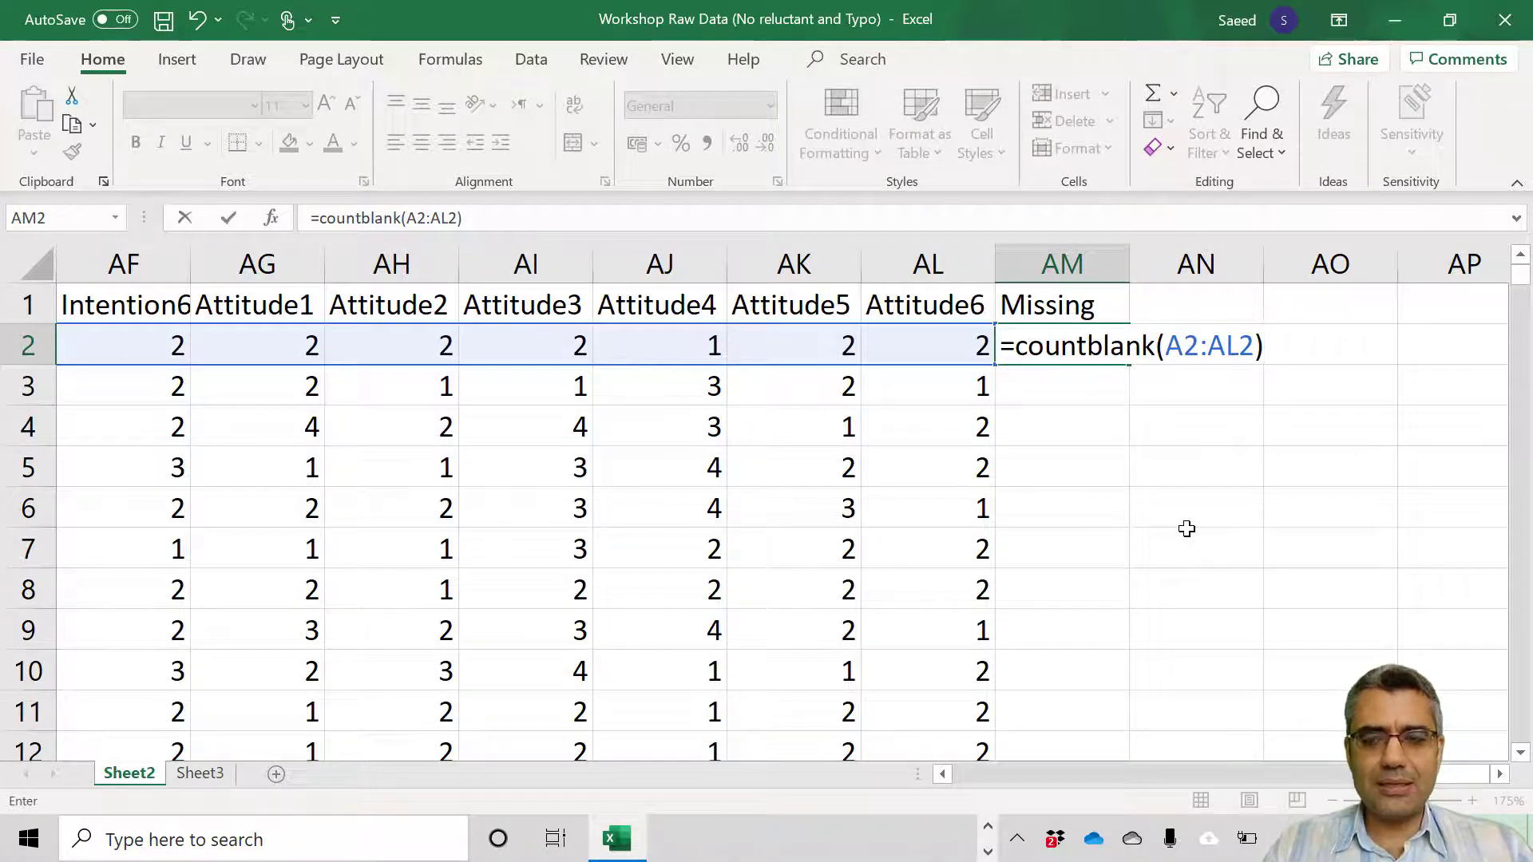
{"action": "key", "text": "Return"}
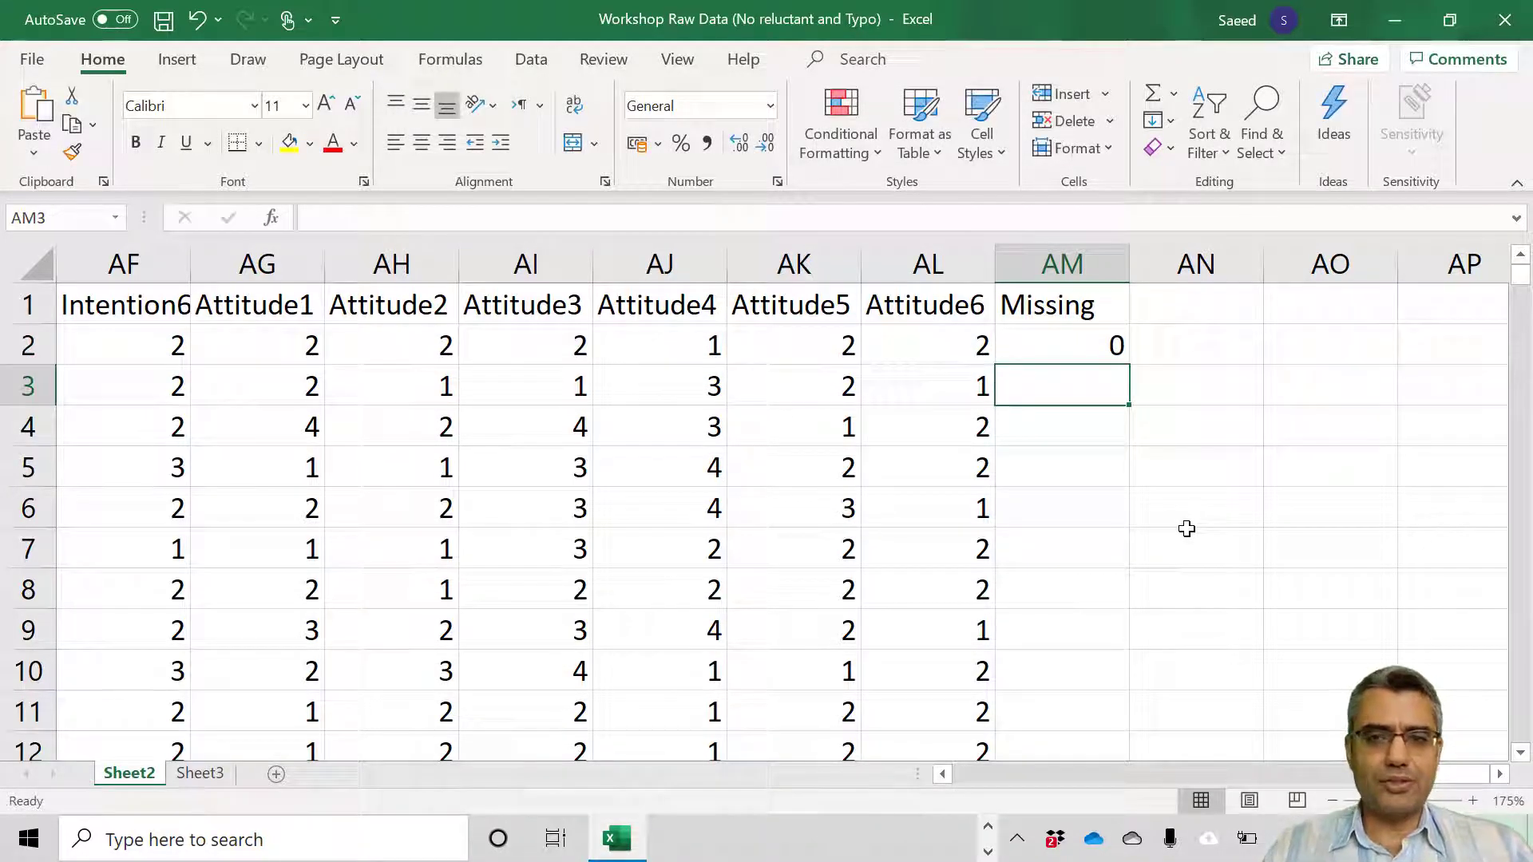
{"action": "left_click", "coordinate": [1100, 349]}
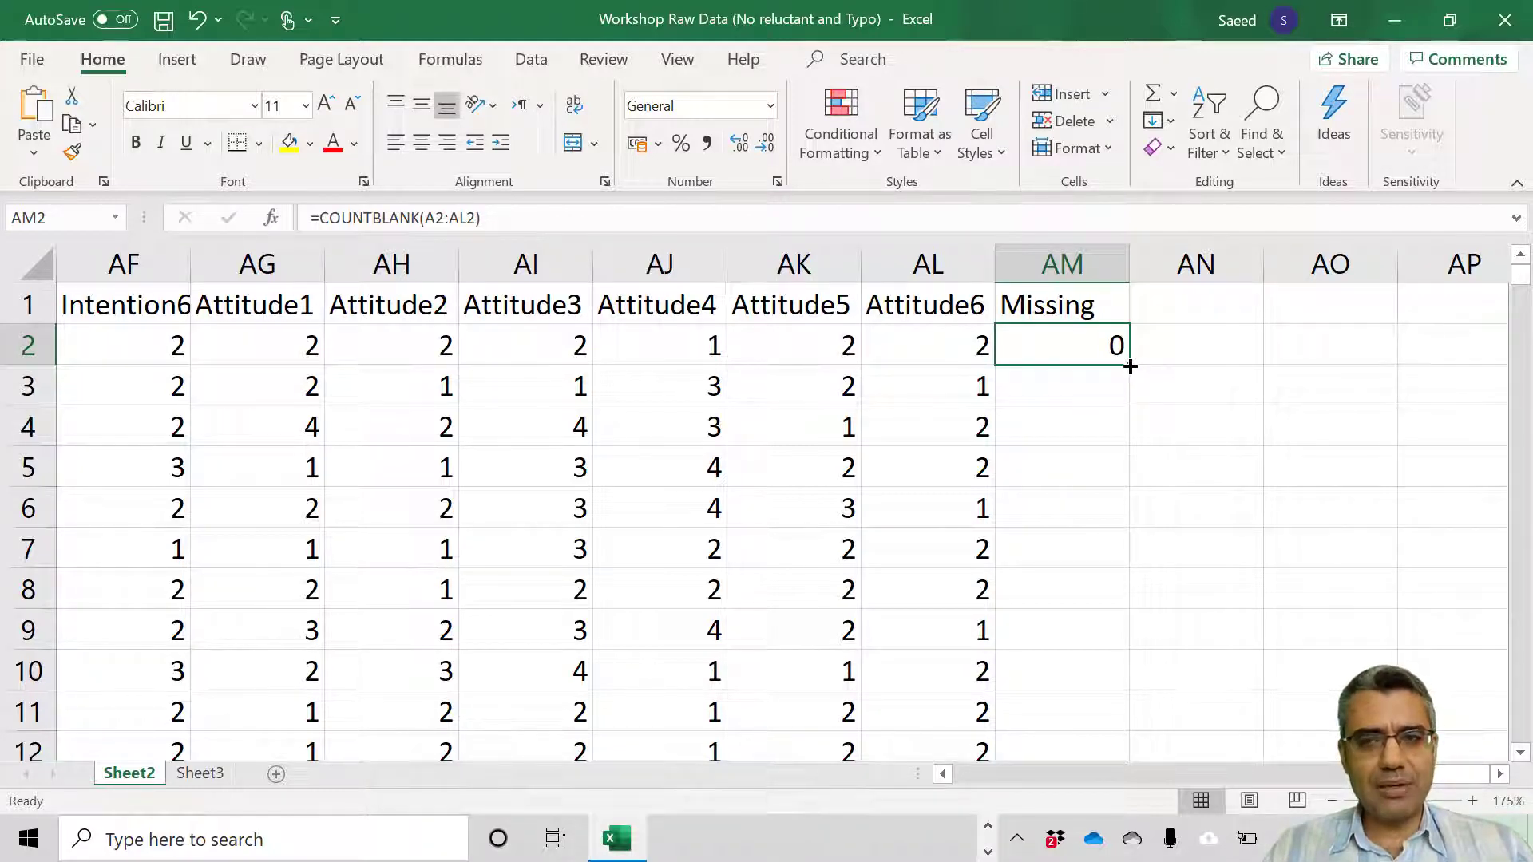
{"action": "double_click", "coordinate": [1130, 366]}
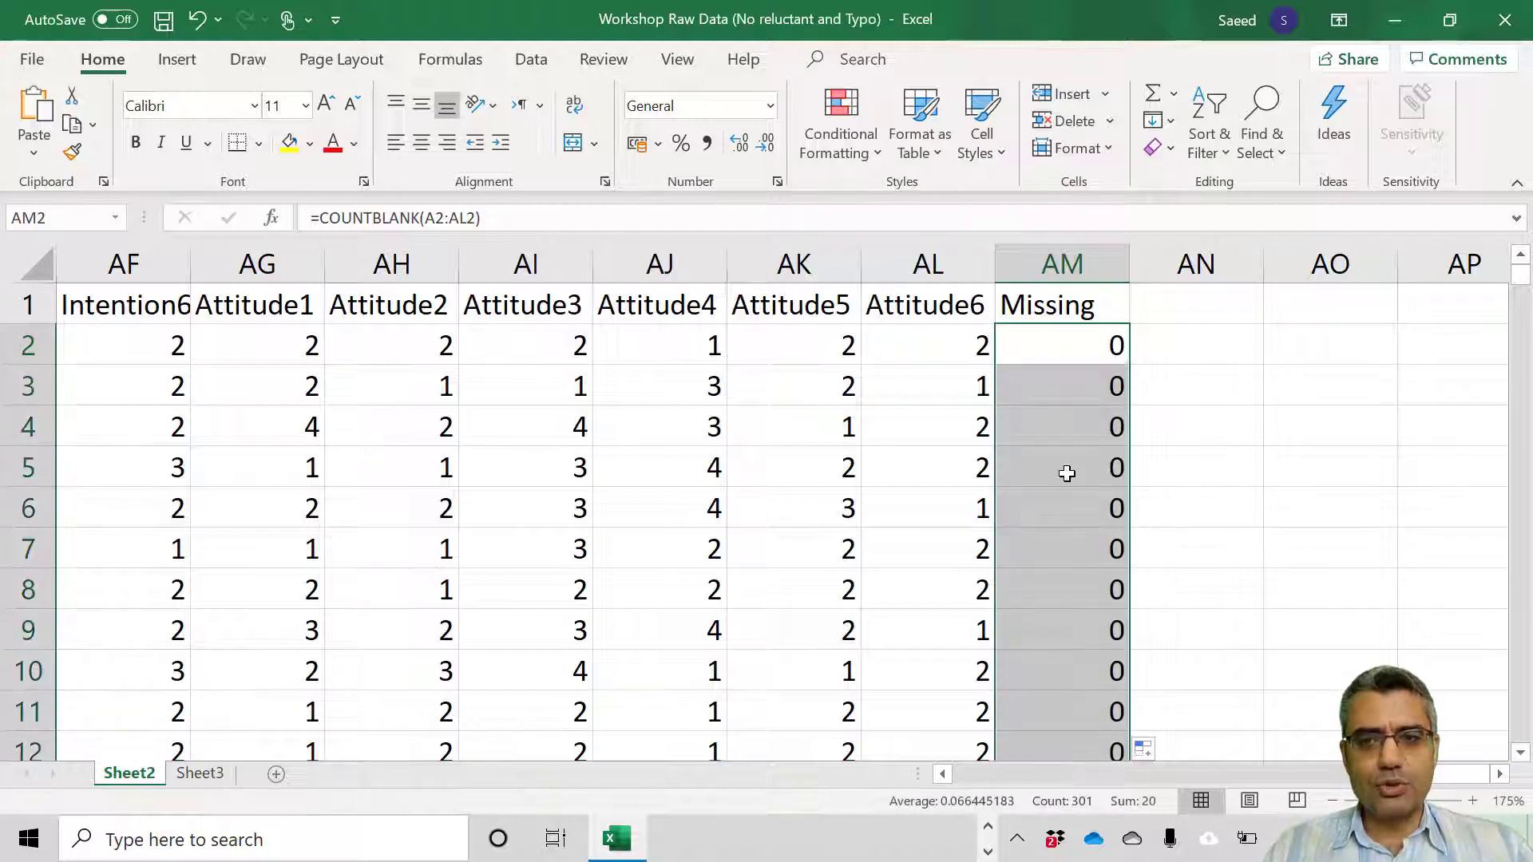
{"action": "scroll", "coordinate": [1066, 473], "scroll_direction": "down", "scroll_amount": 14}
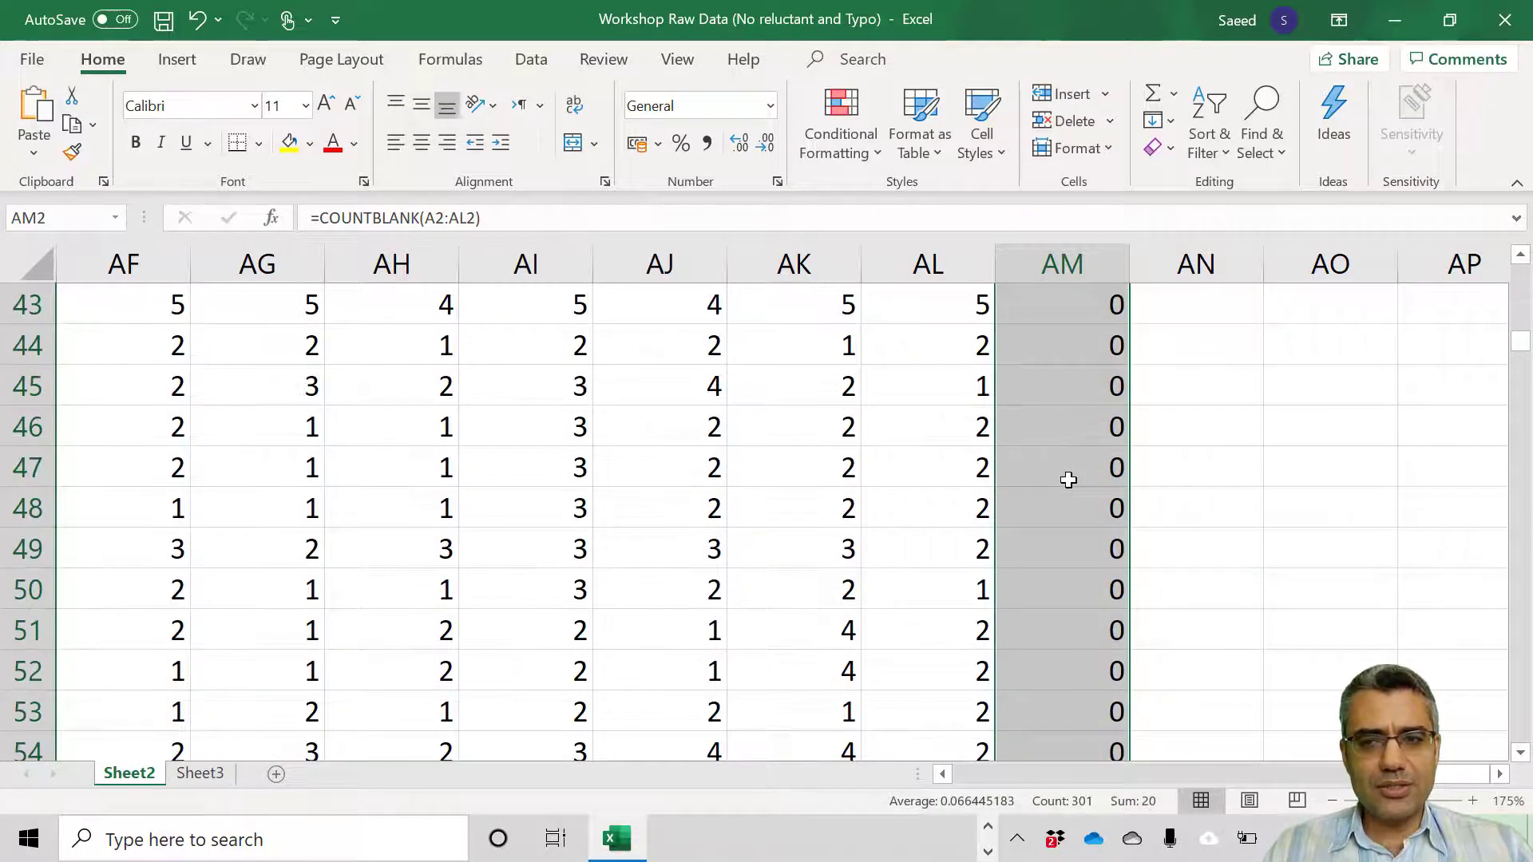
{"action": "scroll", "coordinate": [1067, 473], "scroll_direction": "down", "scroll_amount": 4, "text": "ctrl"}
{"action": "scroll", "coordinate": [1450, 496], "scroll_direction": "down", "scroll_amount": 20}
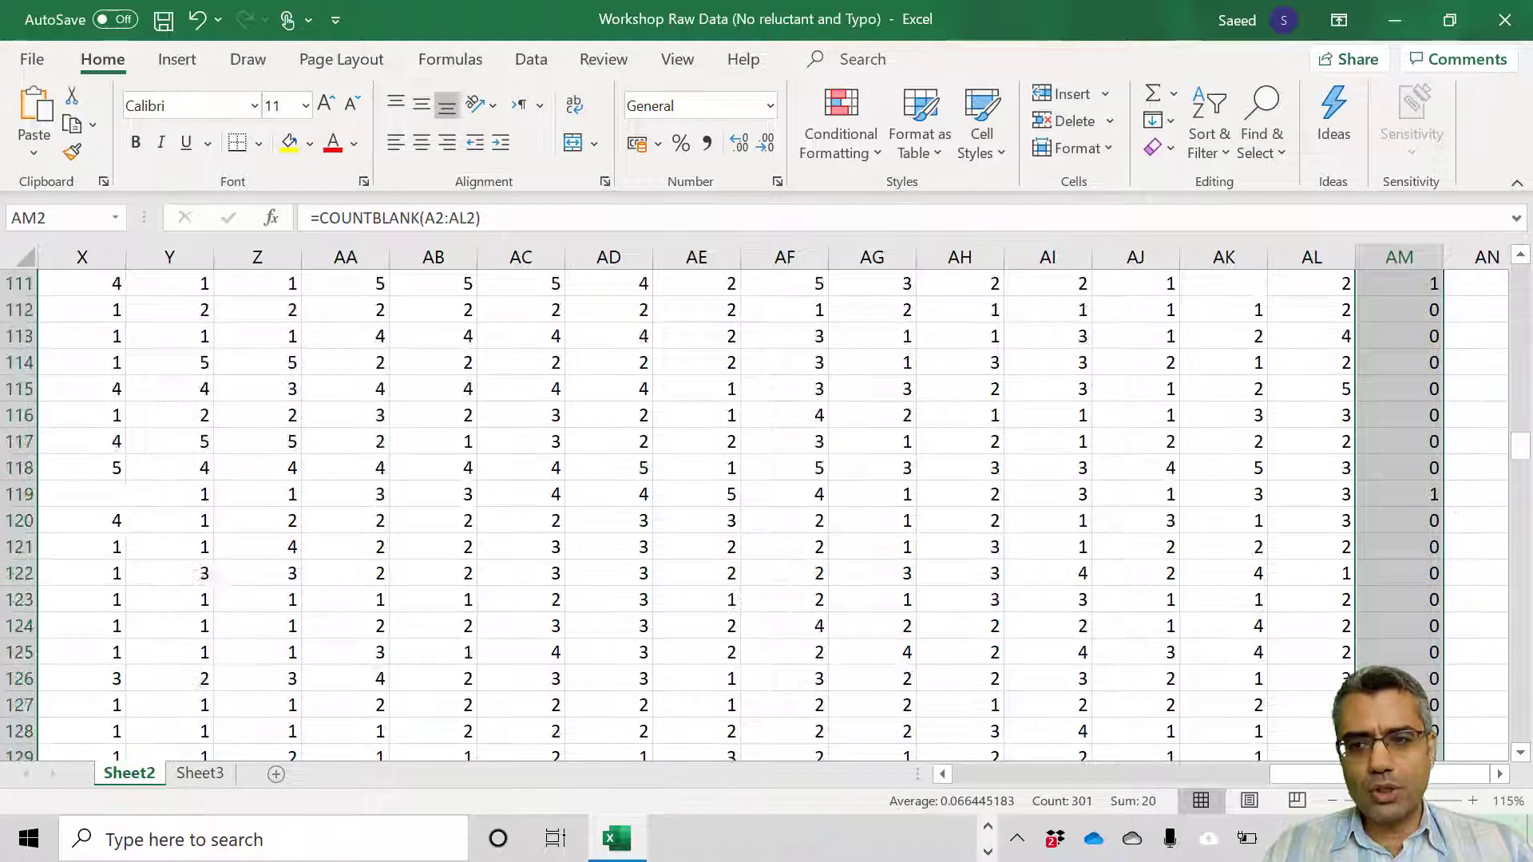
{"action": "scroll", "coordinate": [1528, 493], "scroll_direction": "right", "scroll_amount": 4}
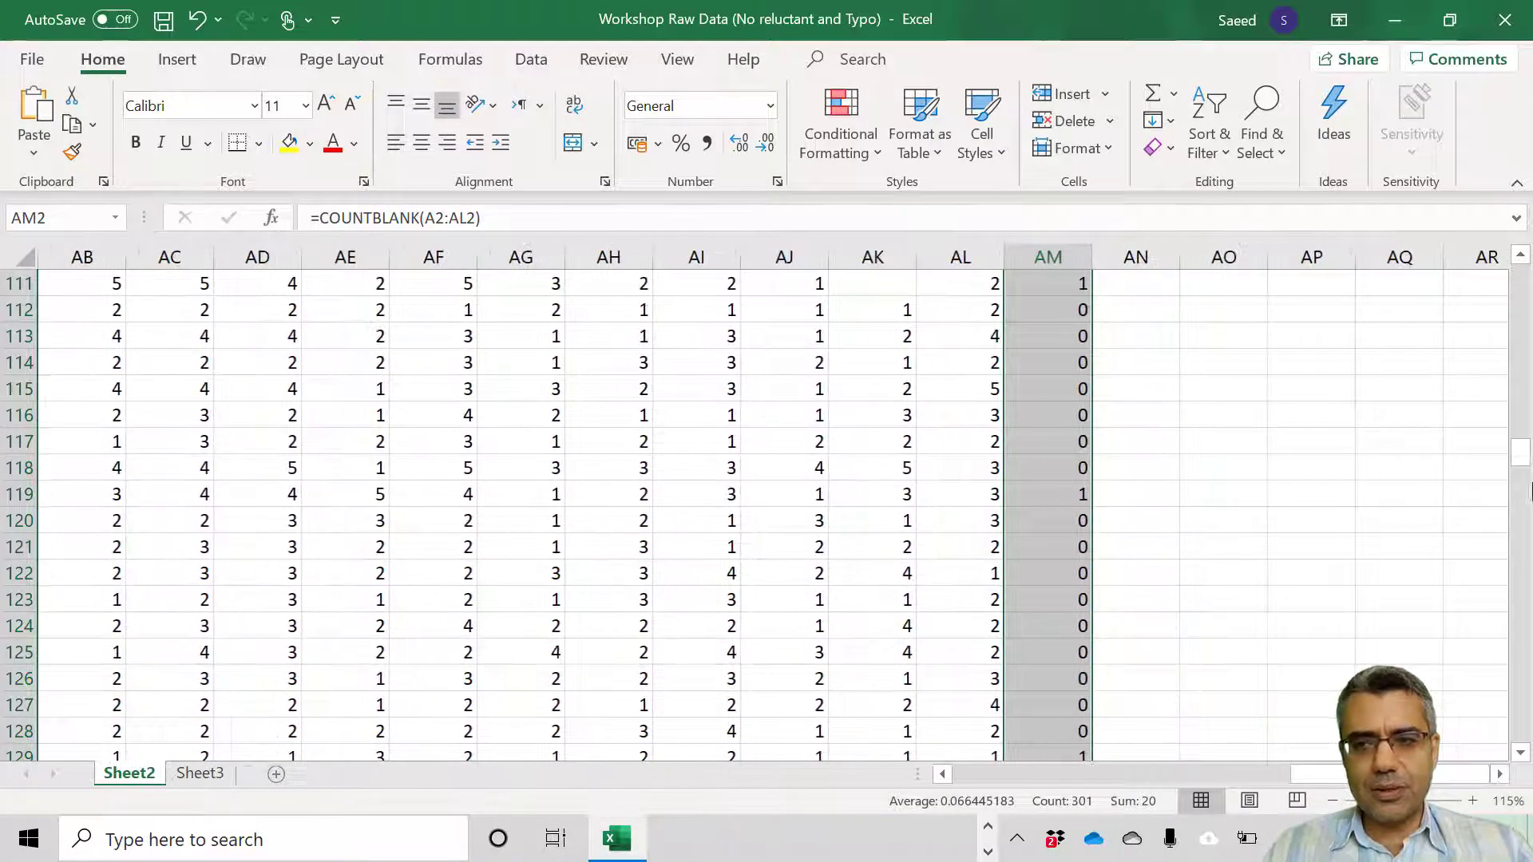
{"action": "left_click_drag", "start_coordinate": [1526, 463], "coordinate": [1526, 275]}
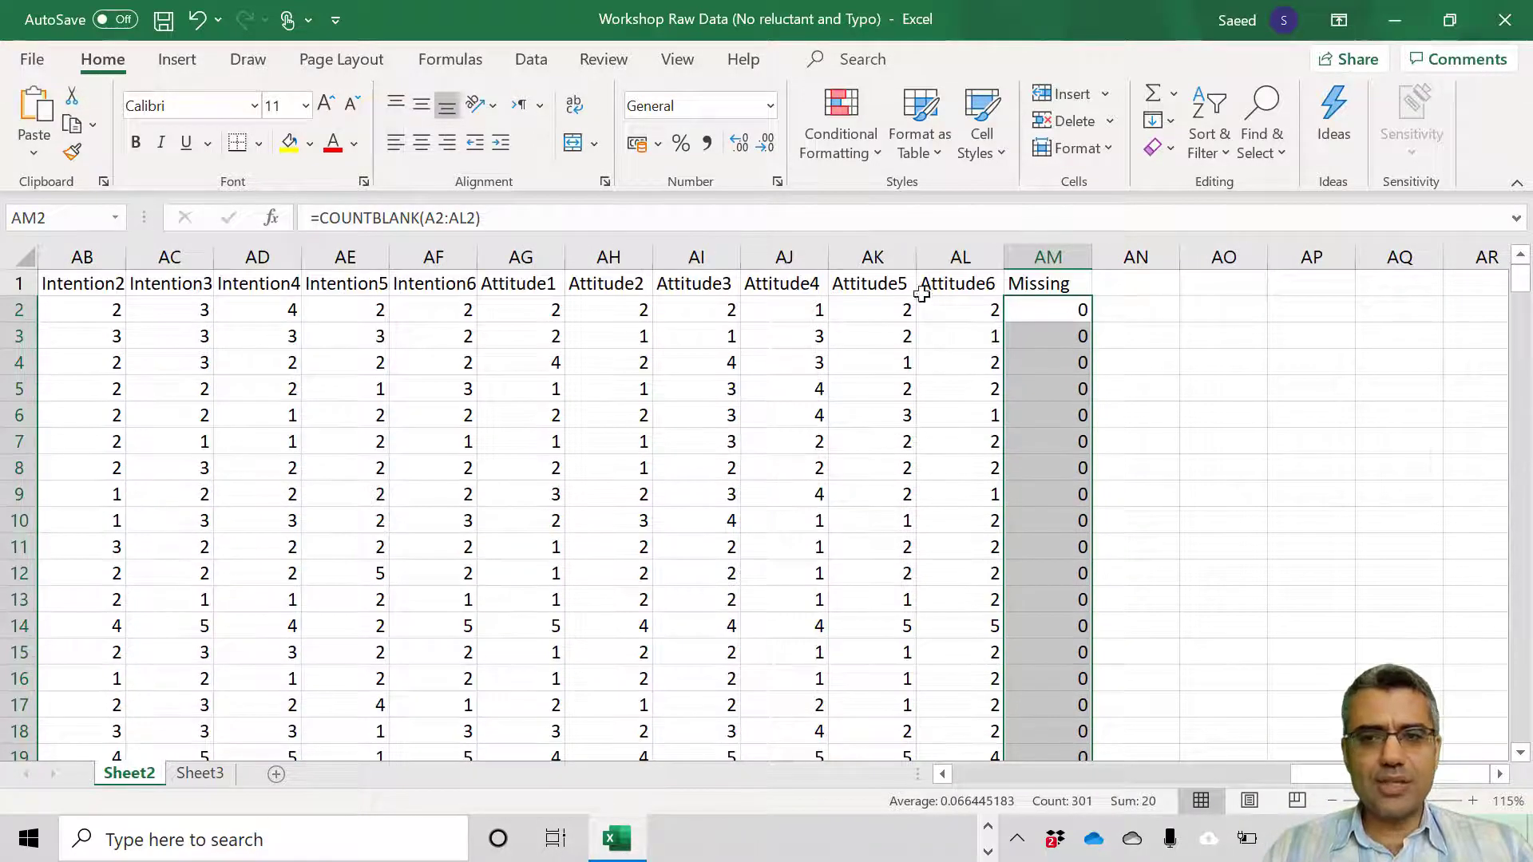
{"action": "left_click", "coordinate": [1048, 283]}
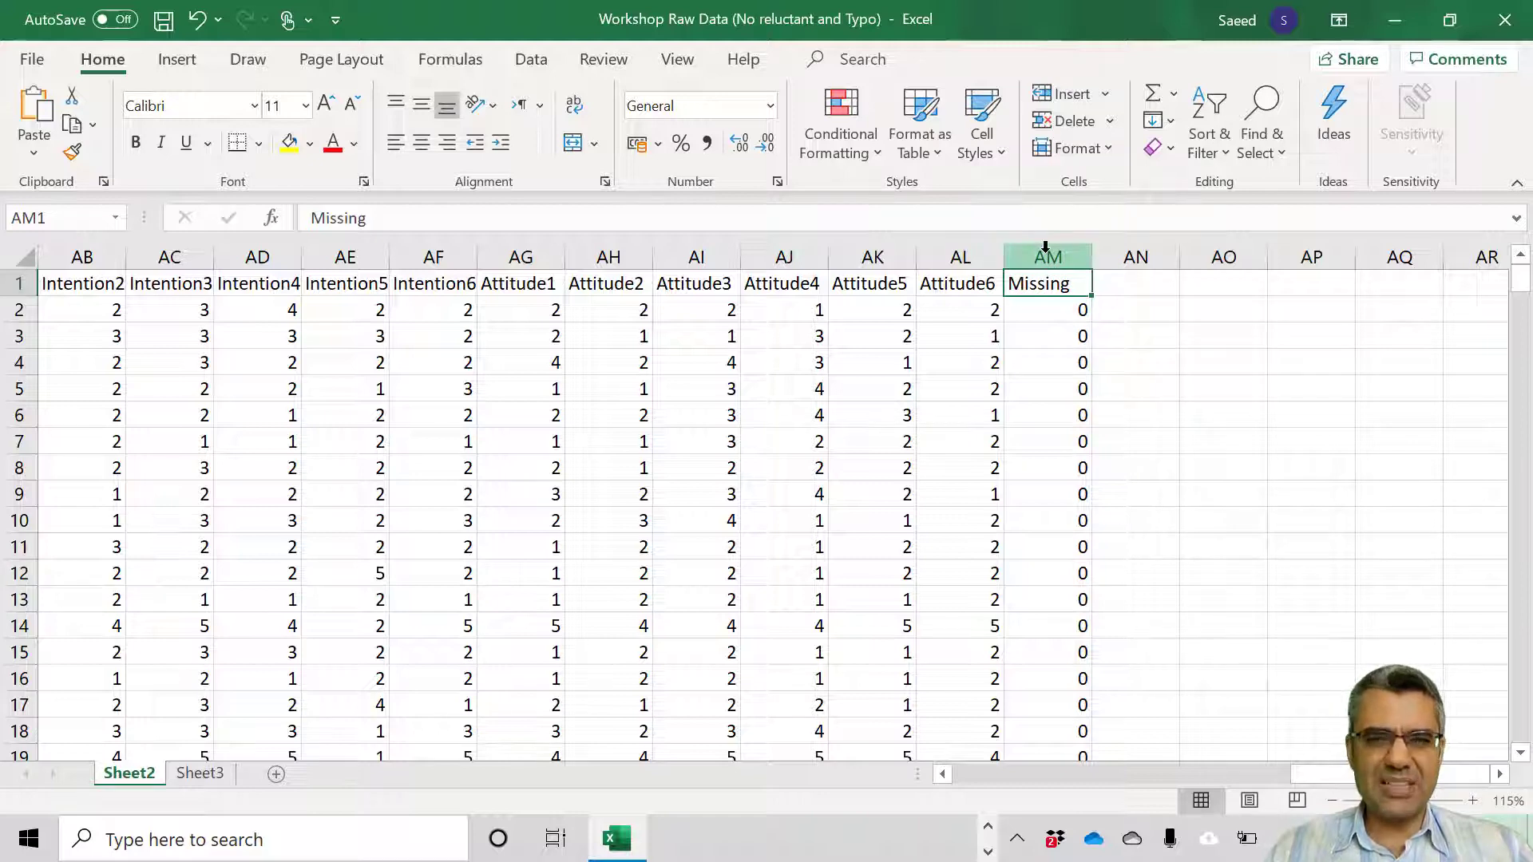
Step: Apply a Greater Than 0 light red highlight rule to the Missing column AM
{"action": "left_click", "coordinate": [1045, 247]}
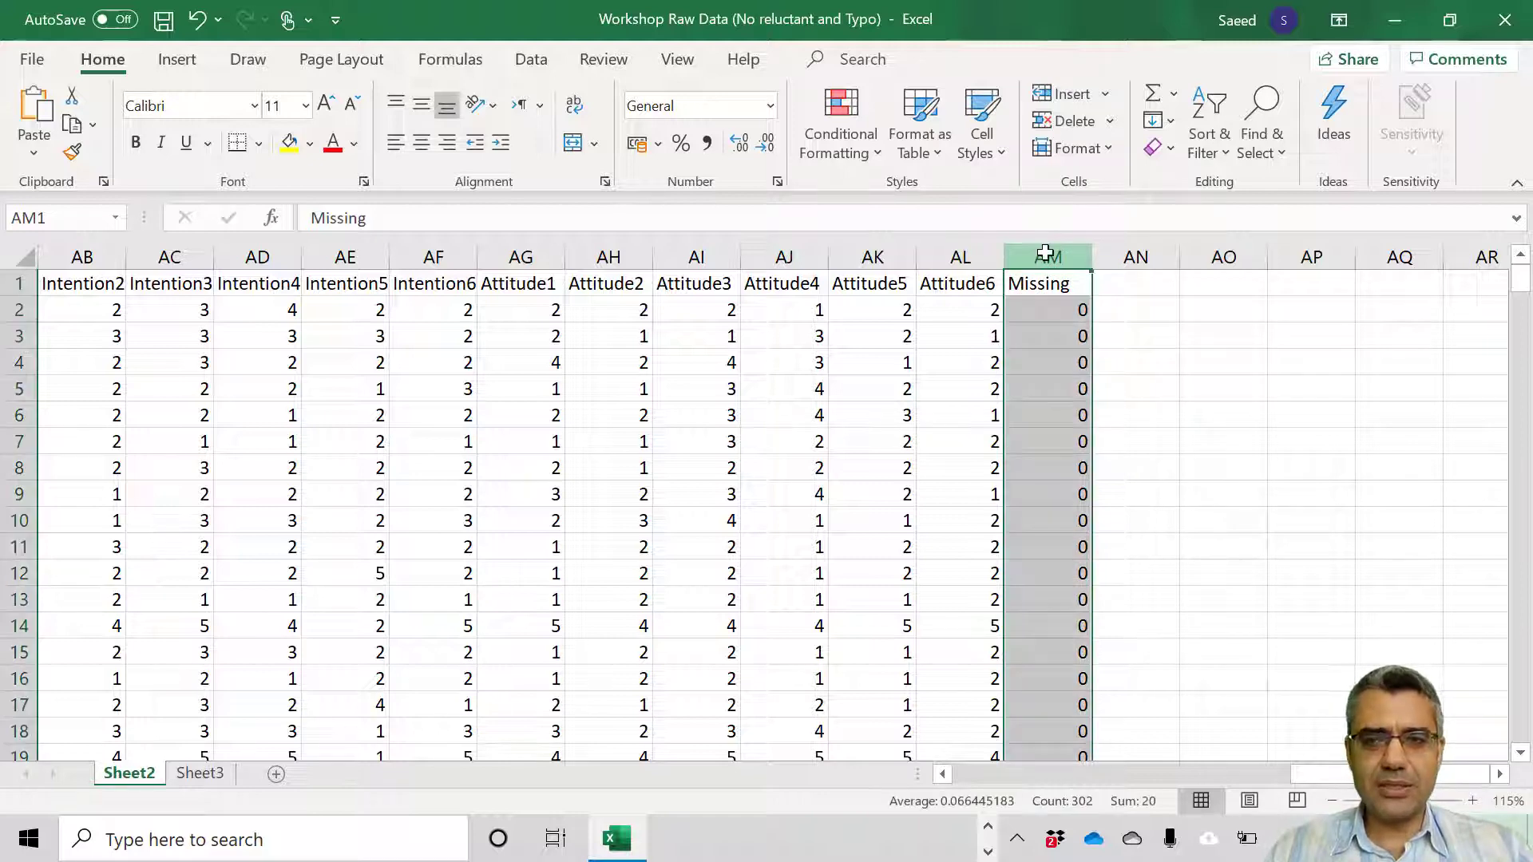
{"action": "left_click", "coordinate": [856, 141]}
{"action": "mouse_move", "coordinate": [951, 199]}
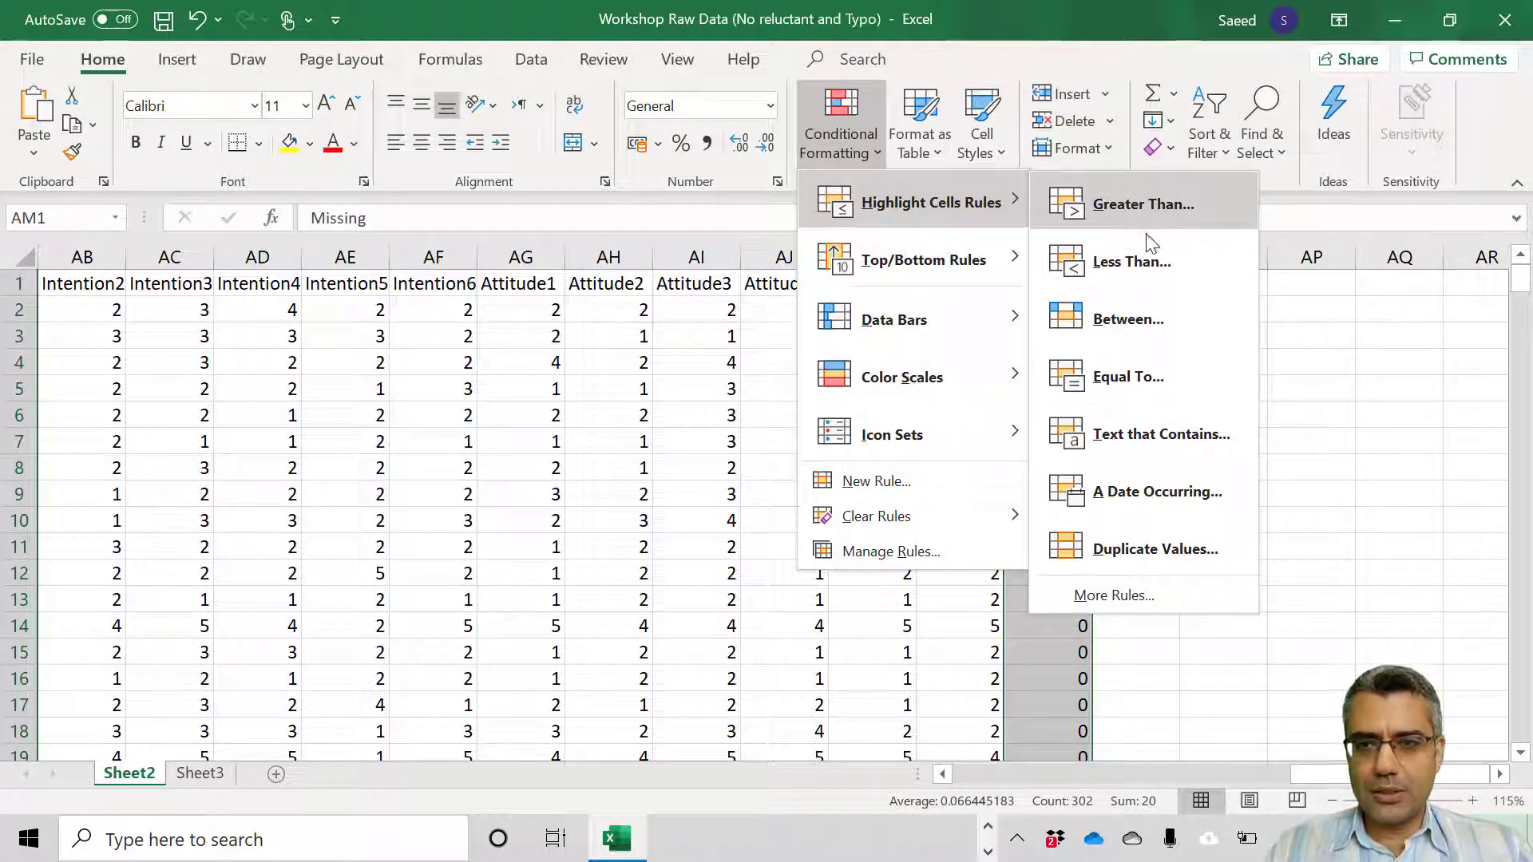
{"action": "left_click", "coordinate": [1153, 205]}
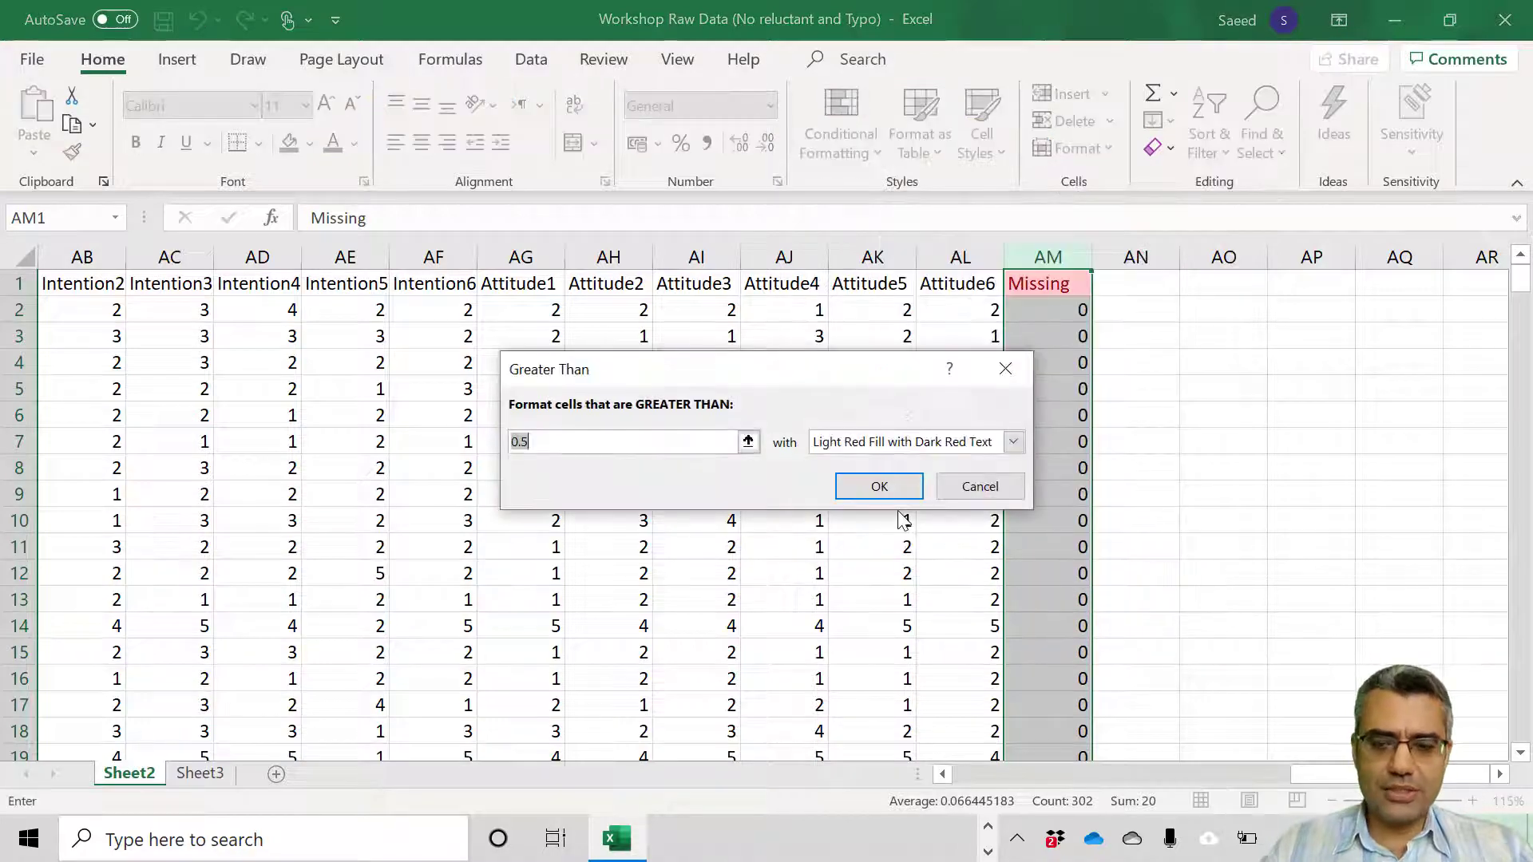
{"action": "type", "text": "0"}
{"action": "left_click", "coordinate": [879, 488]}
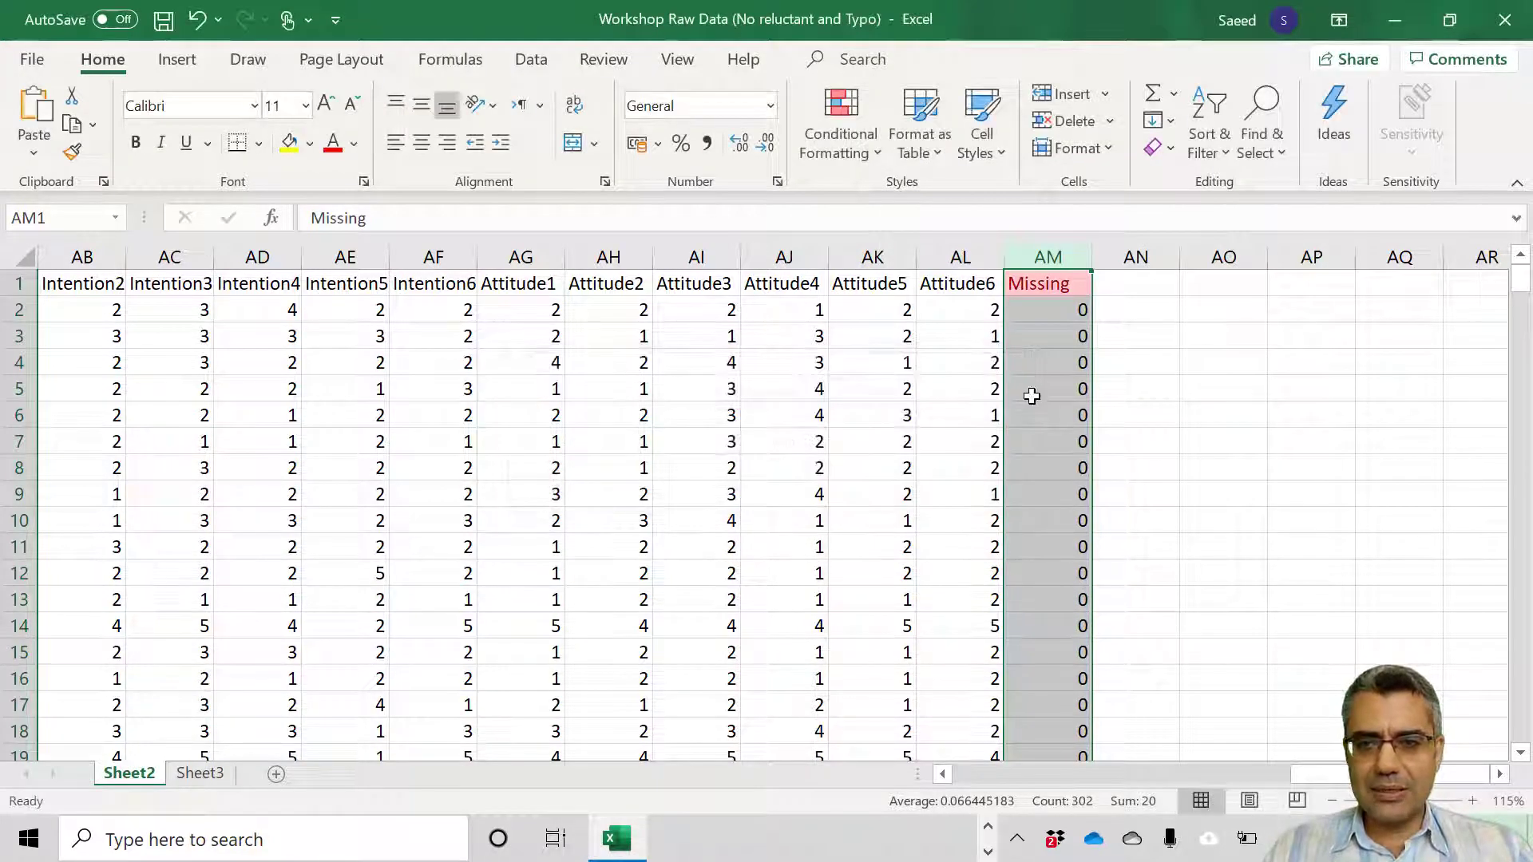
Step: Check the blank-count formulas for the flagged respondents in rows 89 and 93
{"action": "left_click", "coordinate": [1029, 393]}
{"action": "scroll", "coordinate": [1070, 531], "scroll_direction": "down", "scroll_amount": 2}
{"action": "scroll", "coordinate": [1066, 546], "scroll_direction": "down", "scroll_amount": 20}
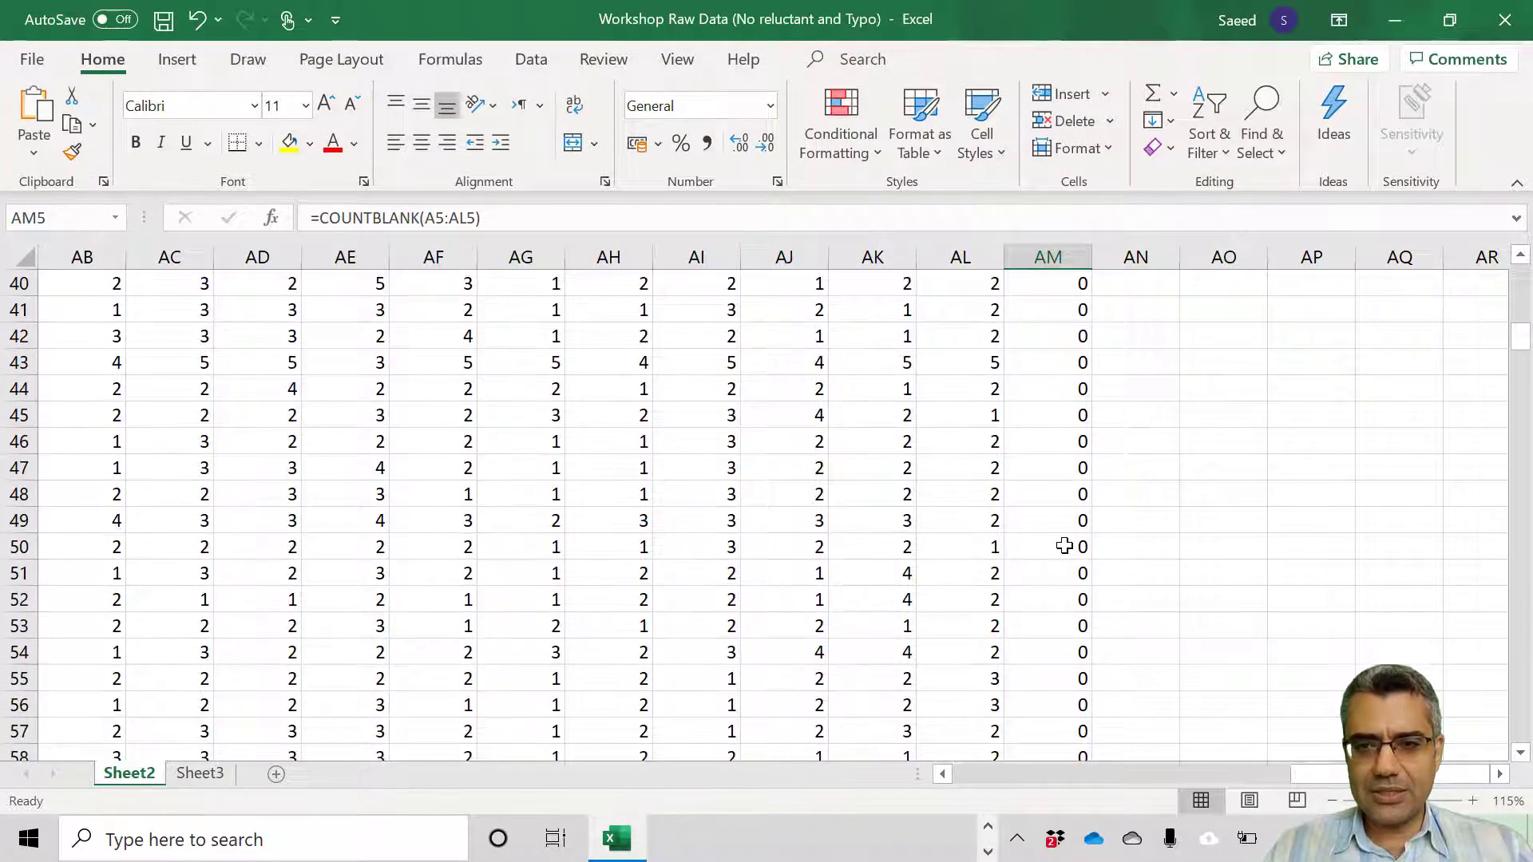
{"action": "scroll", "coordinate": [1070, 479], "scroll_direction": "down", "scroll_amount": 7}
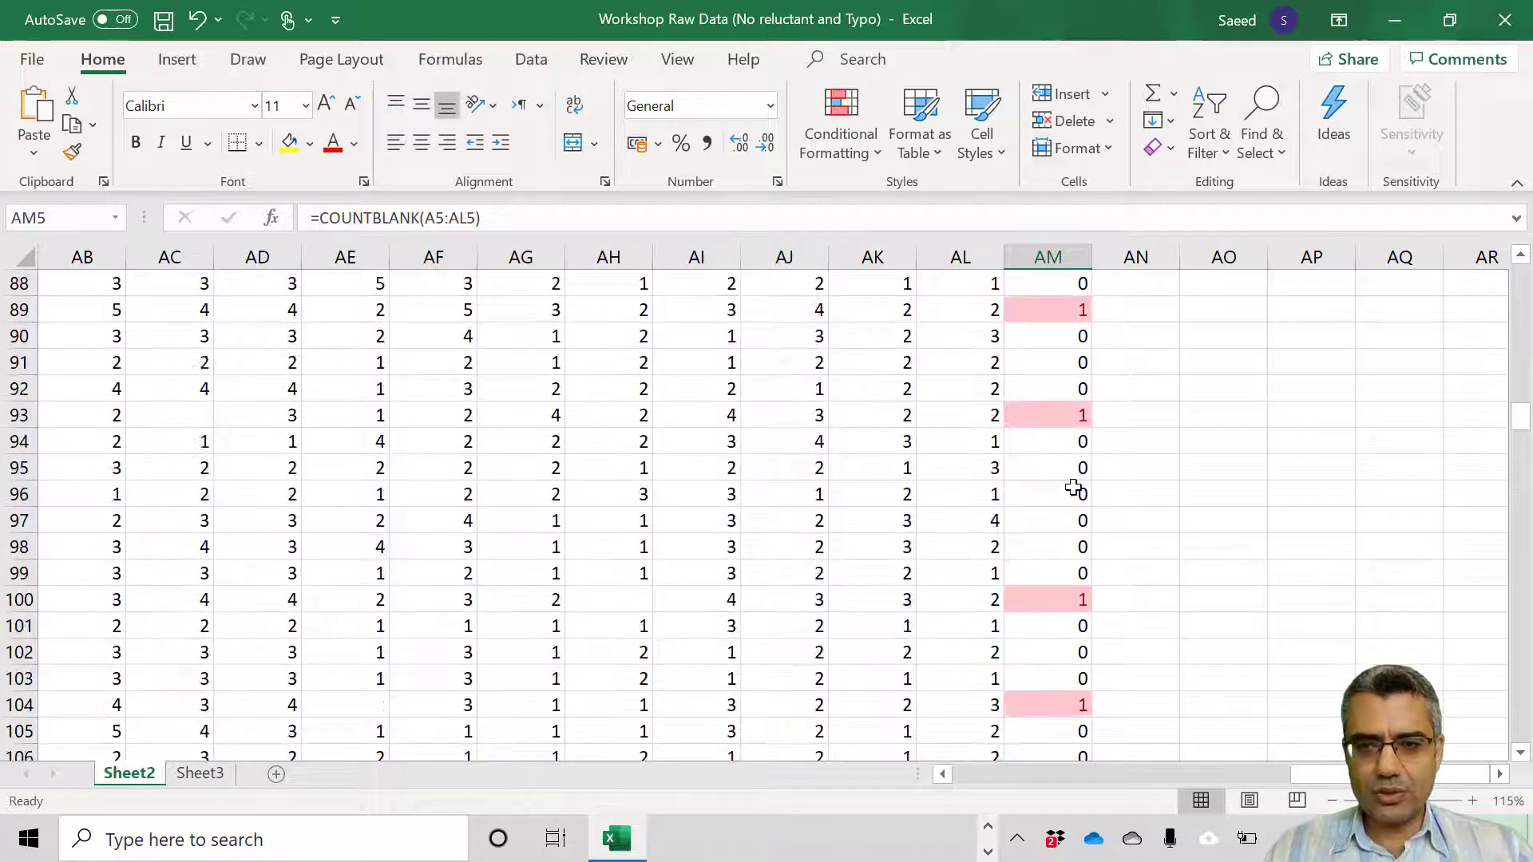
{"action": "left_click", "coordinate": [1057, 309]}
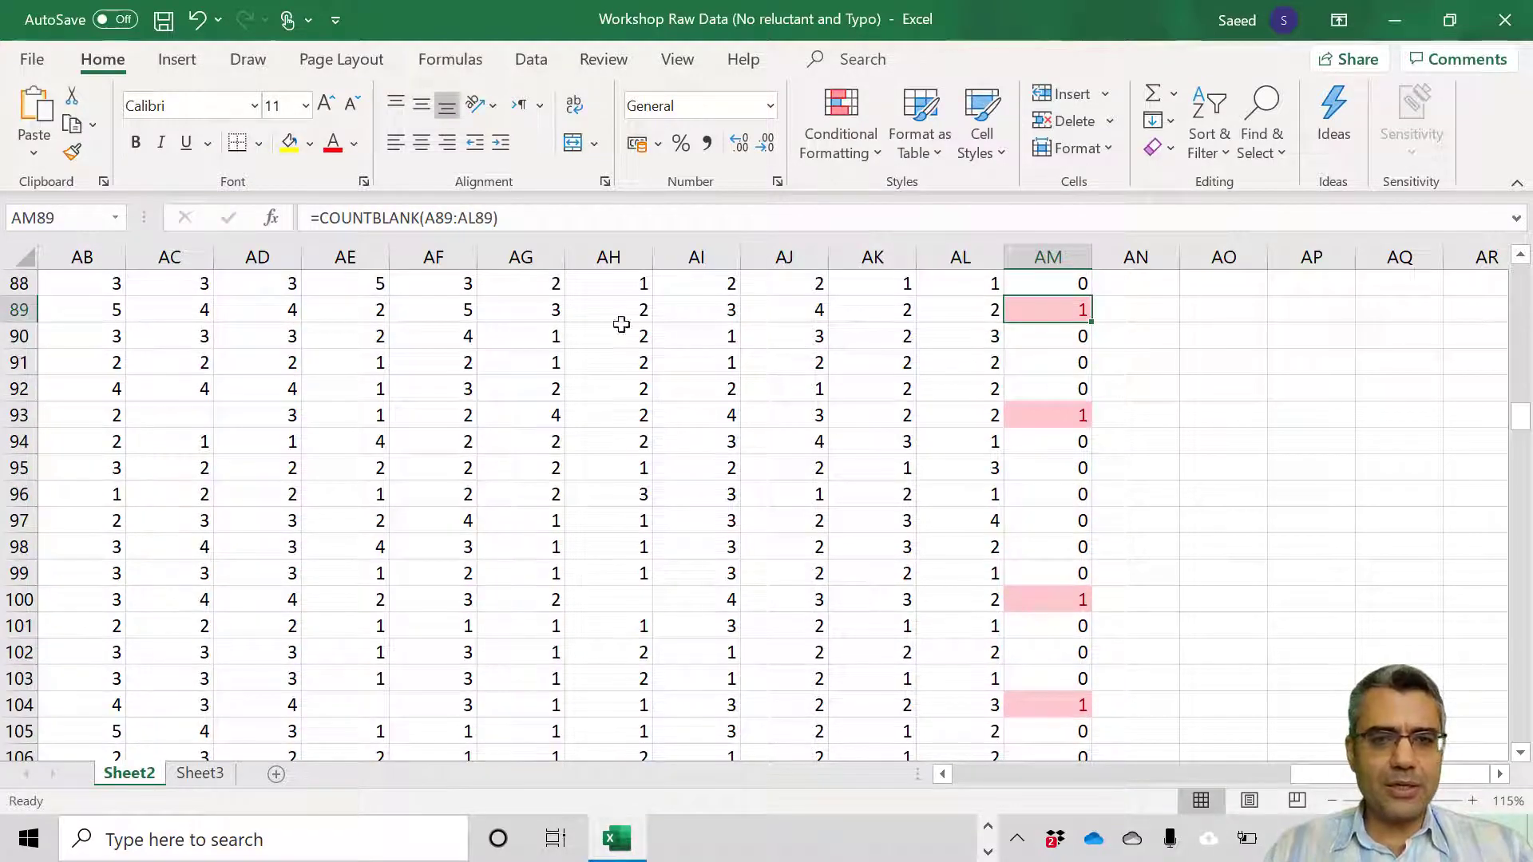
{"action": "left_click", "coordinate": [1049, 415]}
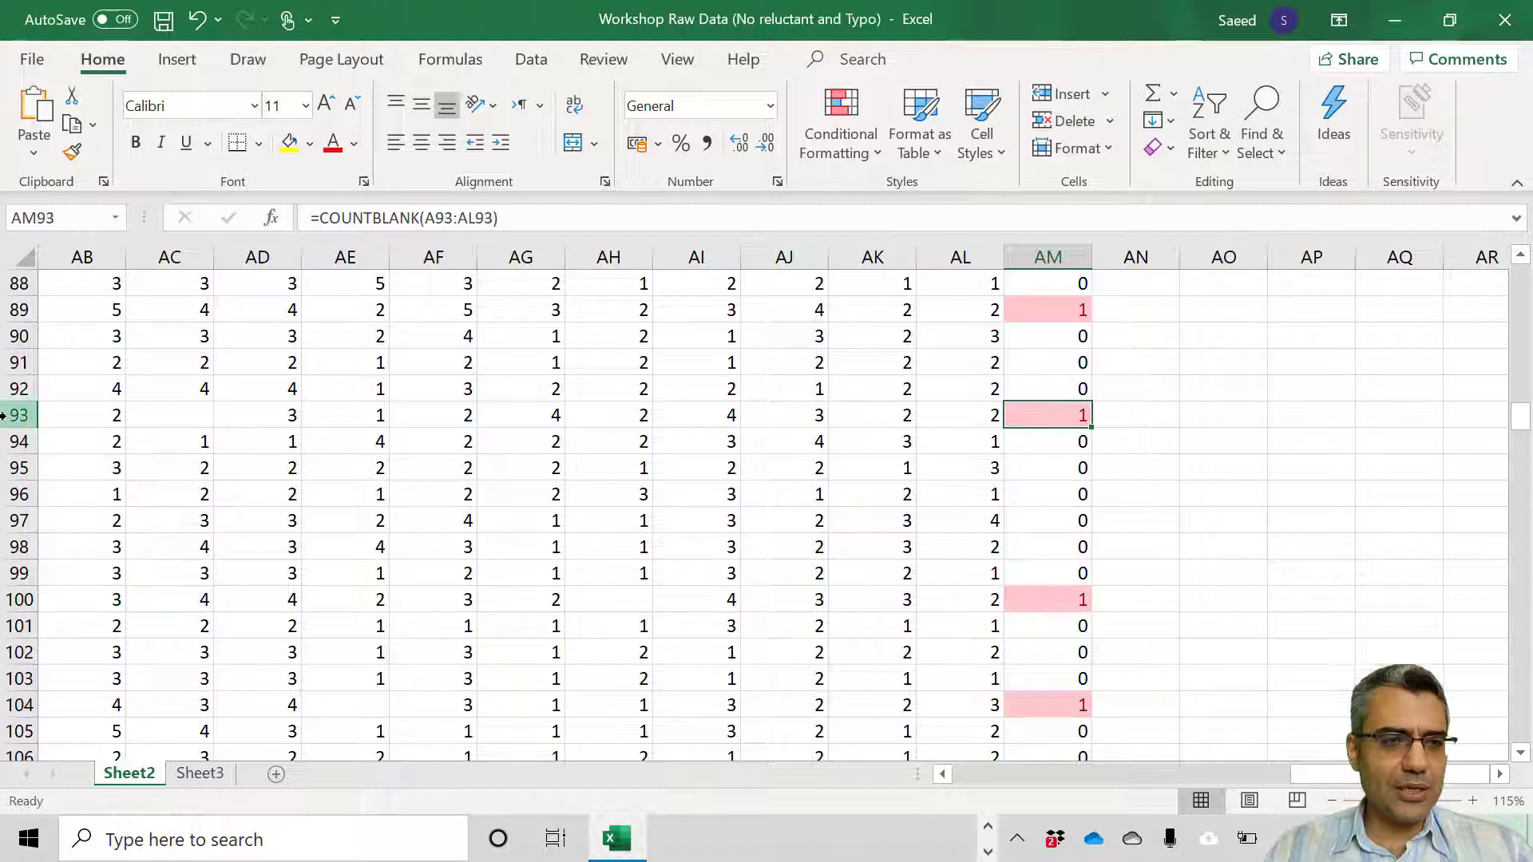
Step: Scroll through the rest of the sheet, then select the empty answer cell X89
{"action": "scroll", "coordinate": [1042, 578], "scroll_direction": "down", "scroll_amount": 13}
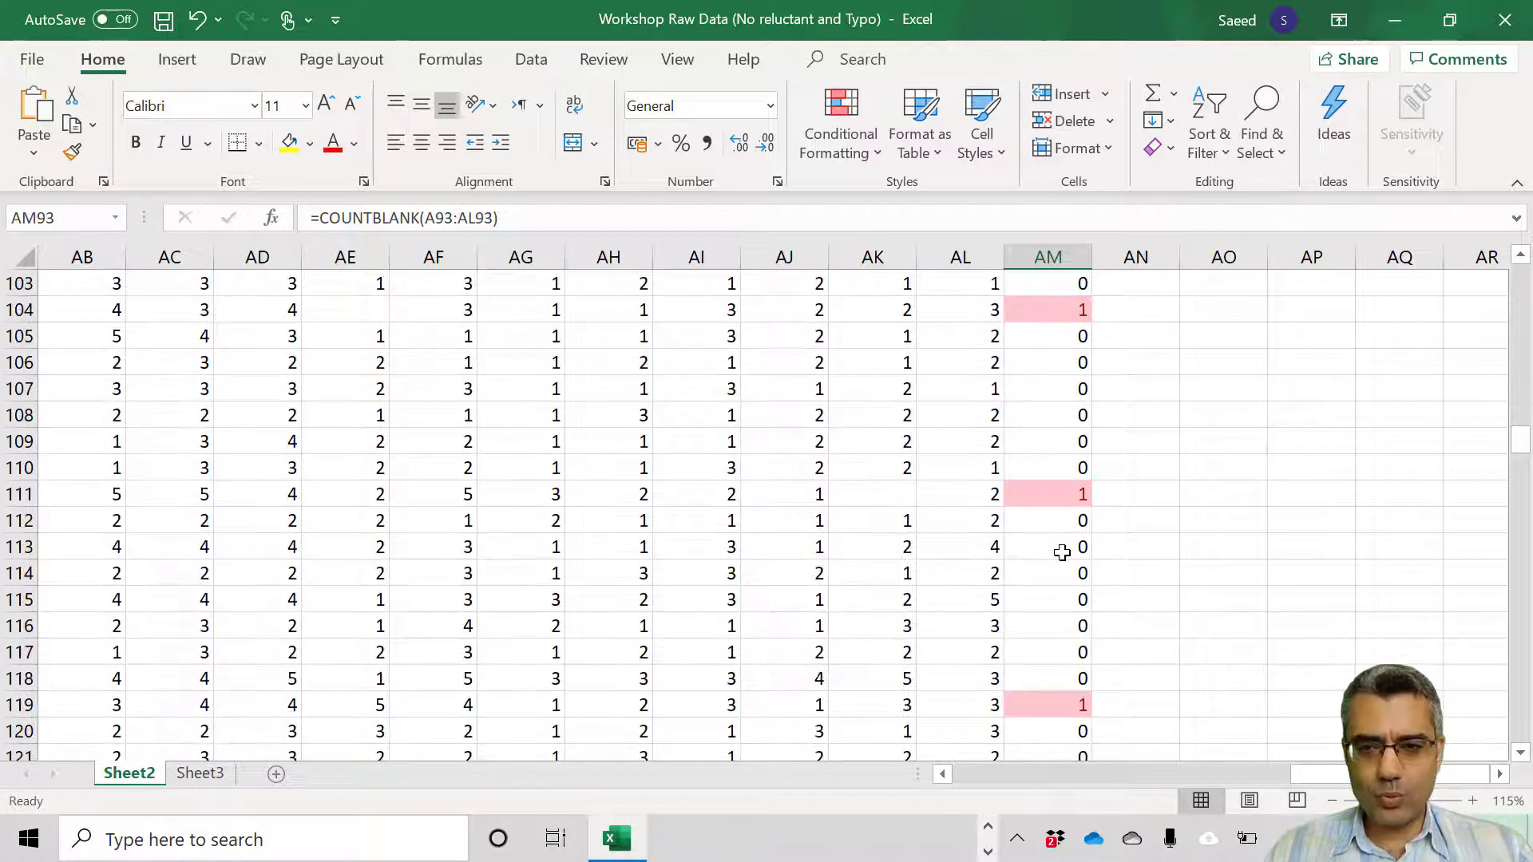
{"action": "scroll", "coordinate": [1064, 559], "scroll_direction": "down", "scroll_amount": 20}
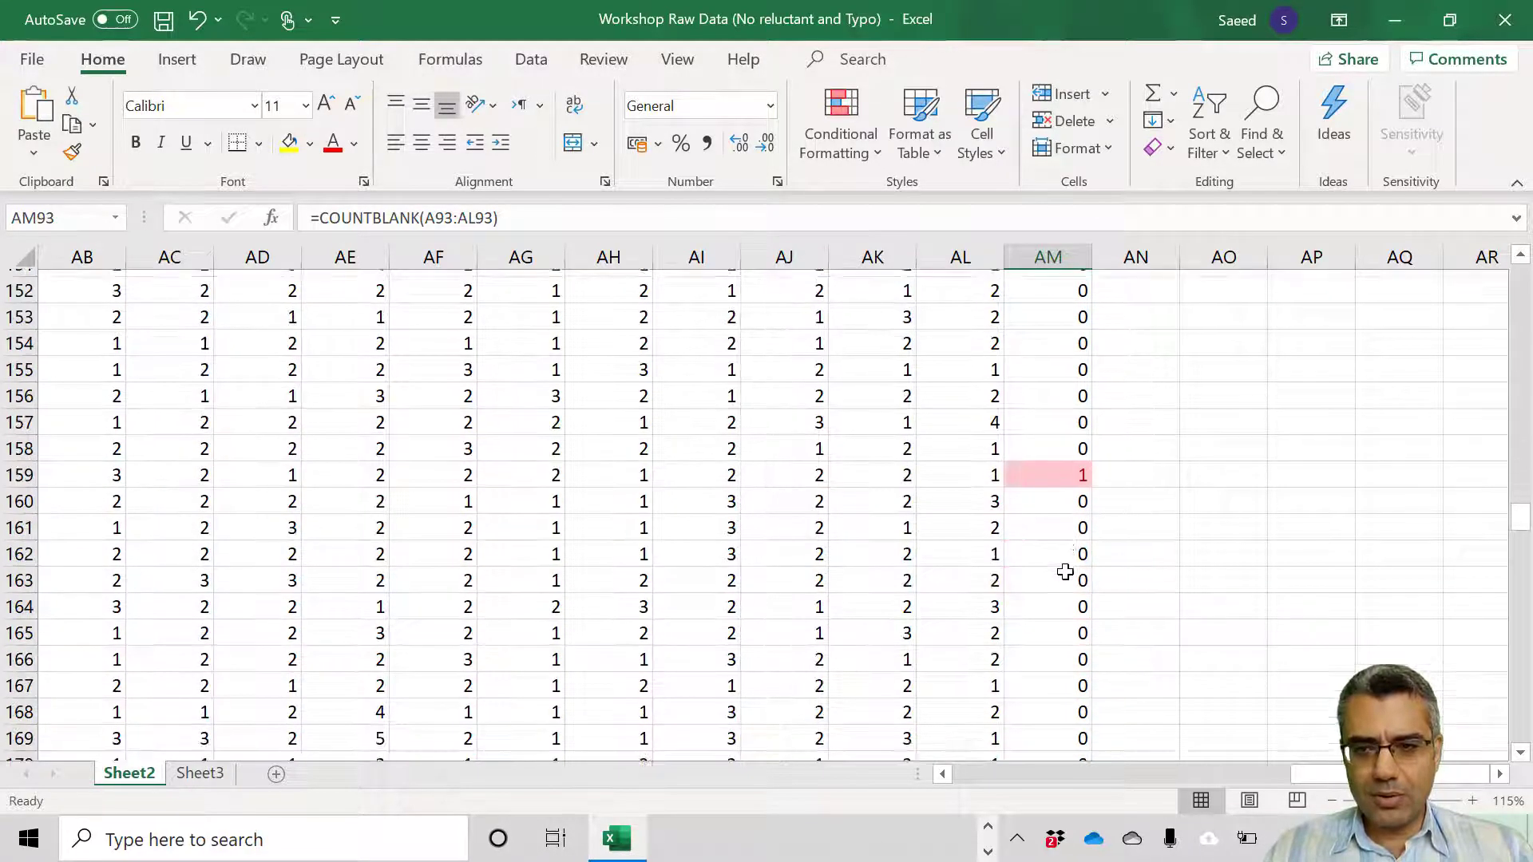
{"action": "scroll", "coordinate": [1072, 592], "scroll_direction": "down", "scroll_amount": 16}
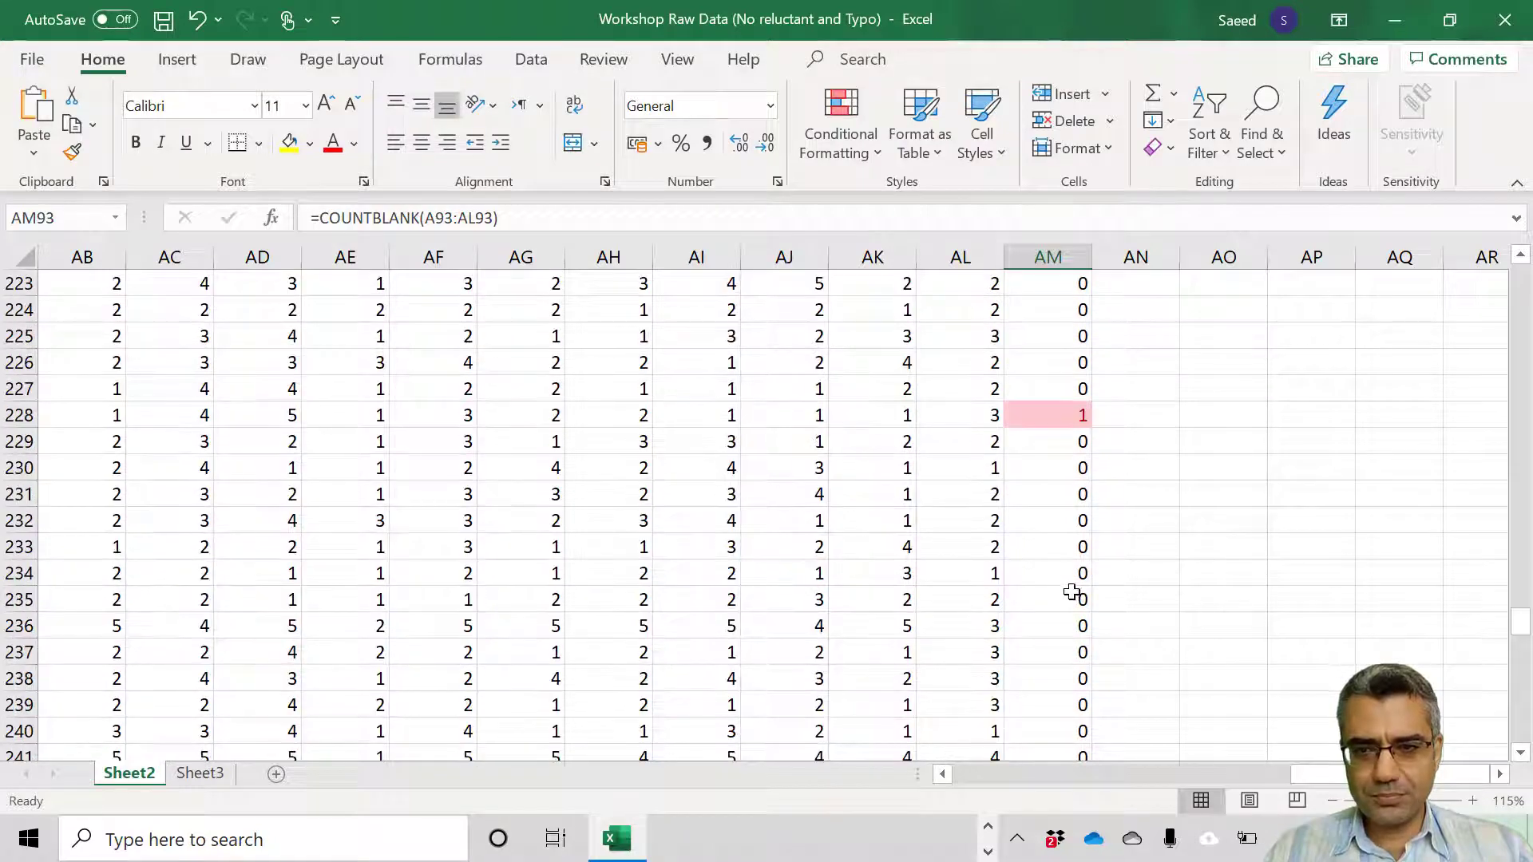
{"action": "scroll", "coordinate": [1070, 590], "scroll_direction": "down", "scroll_amount": 5}
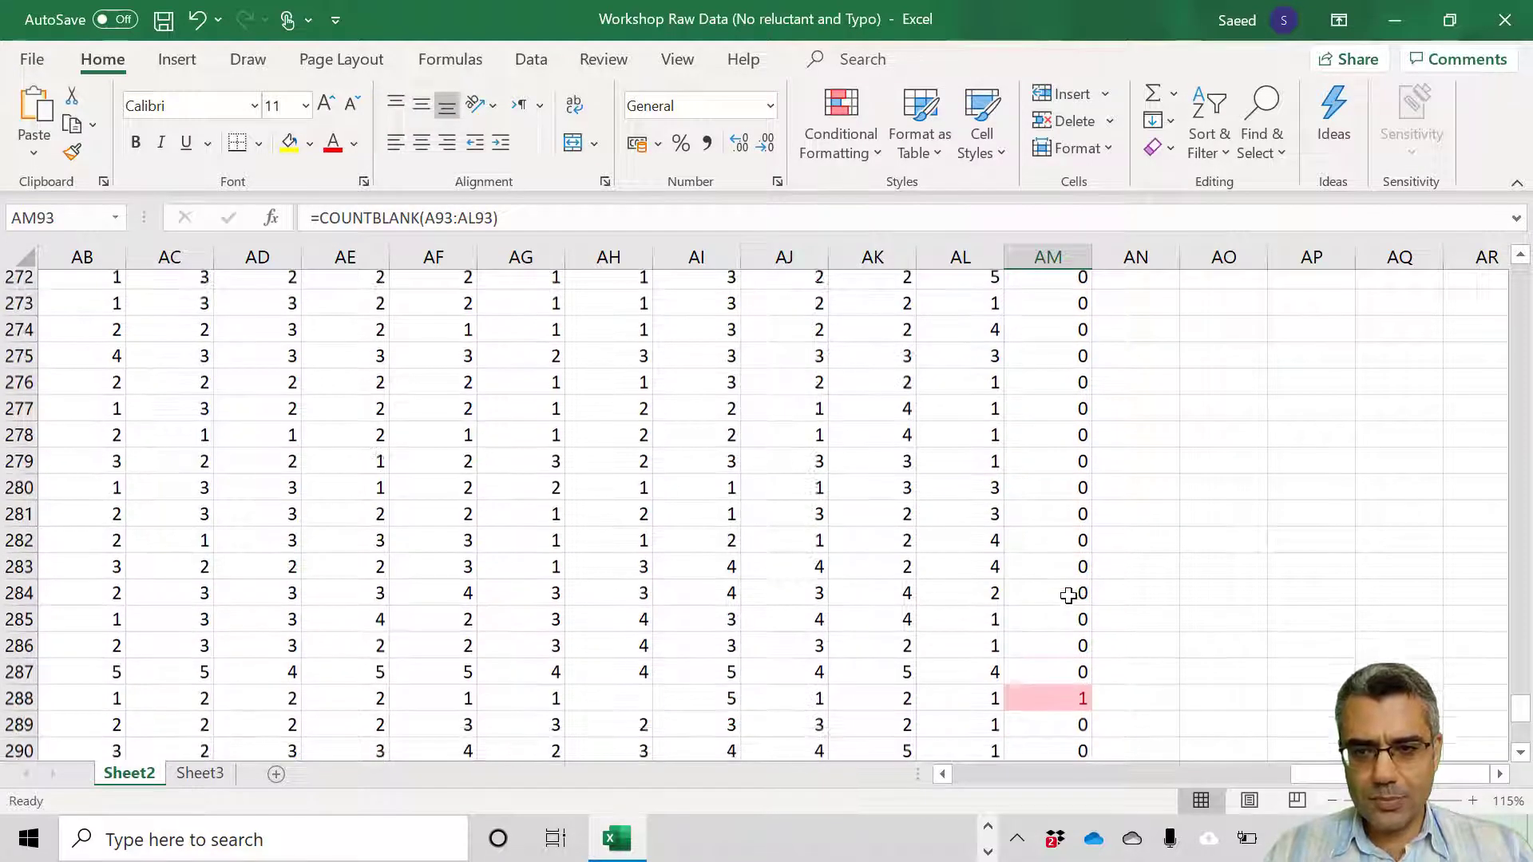
{"action": "scroll", "coordinate": [1069, 595], "scroll_direction": "down", "scroll_amount": 6}
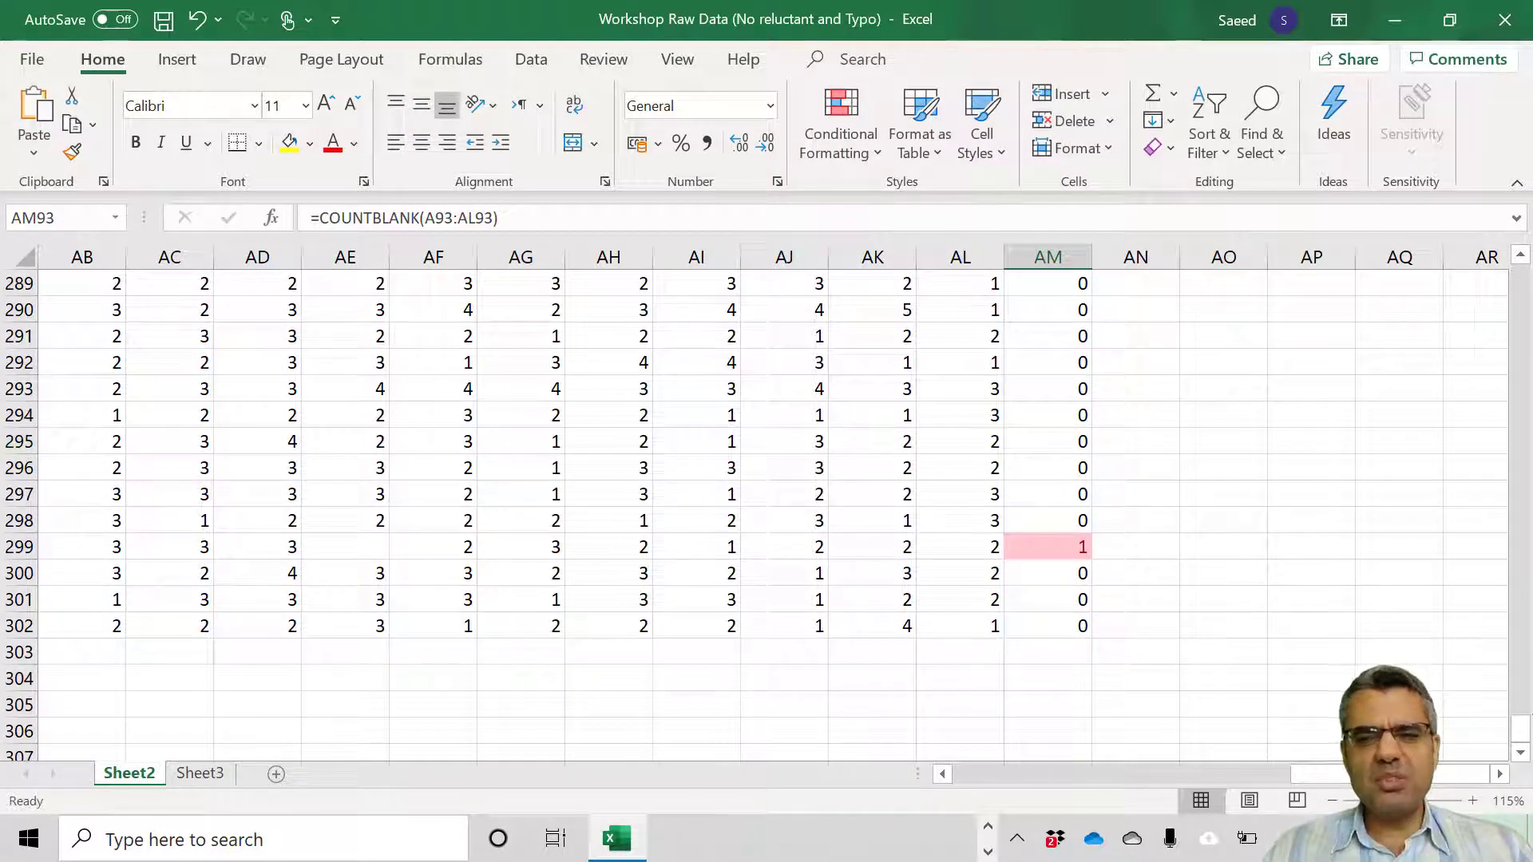
{"action": "left_click_drag", "start_coordinate": [1529, 723], "coordinate": [1520, 276]}
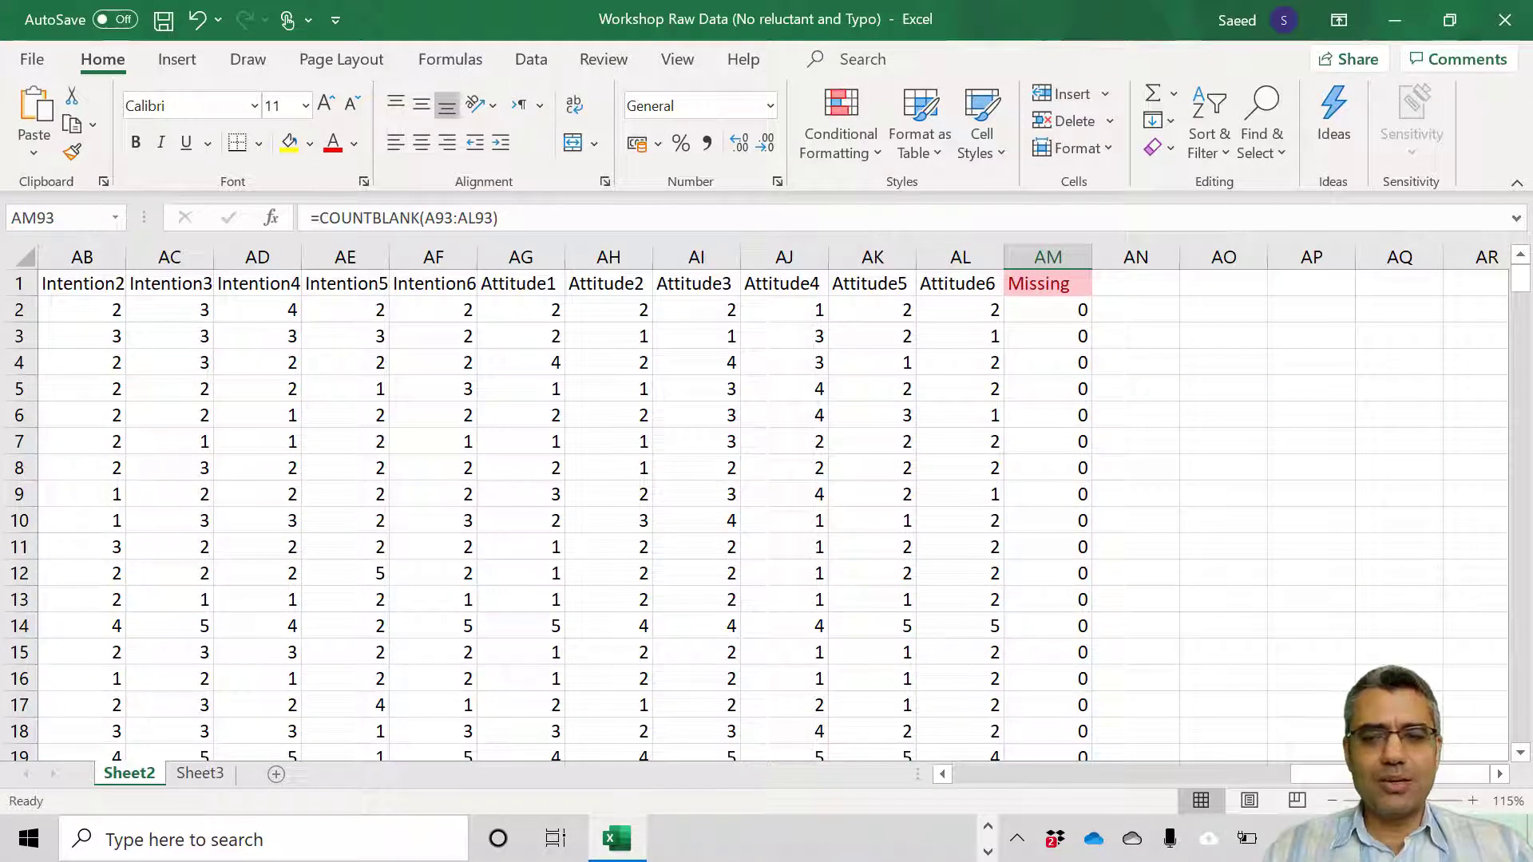
{"action": "scroll", "coordinate": [620, 642], "scroll_direction": "left", "scroll_amount": 4}
{"action": "scroll", "coordinate": [621, 642], "scroll_direction": "right", "scroll_amount": 3}
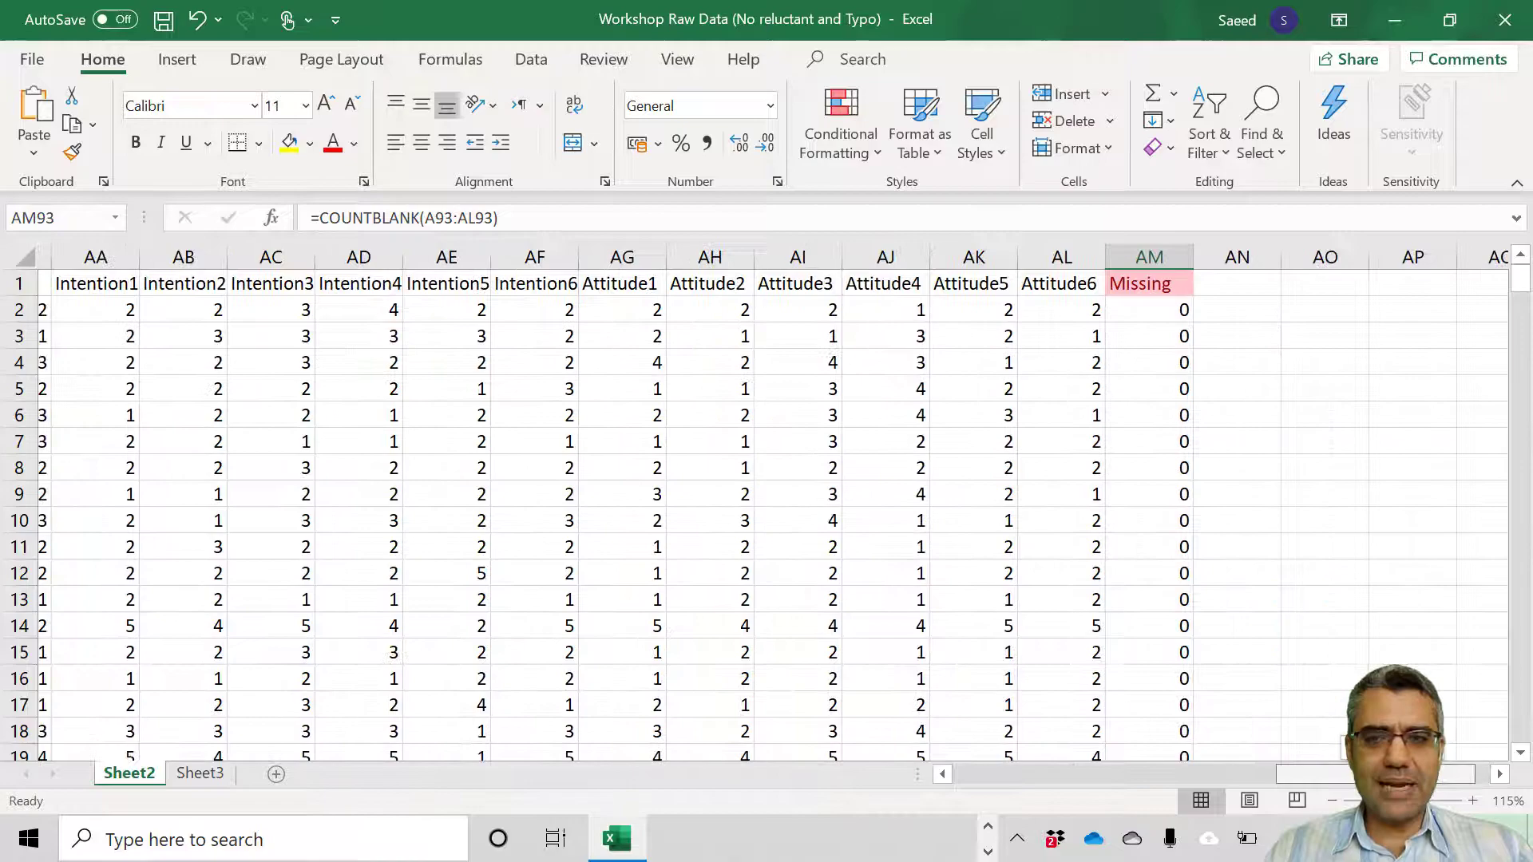
{"action": "scroll", "coordinate": [620, 642], "scroll_direction": "down", "scroll_amount": 3, "text": "ctrl"}
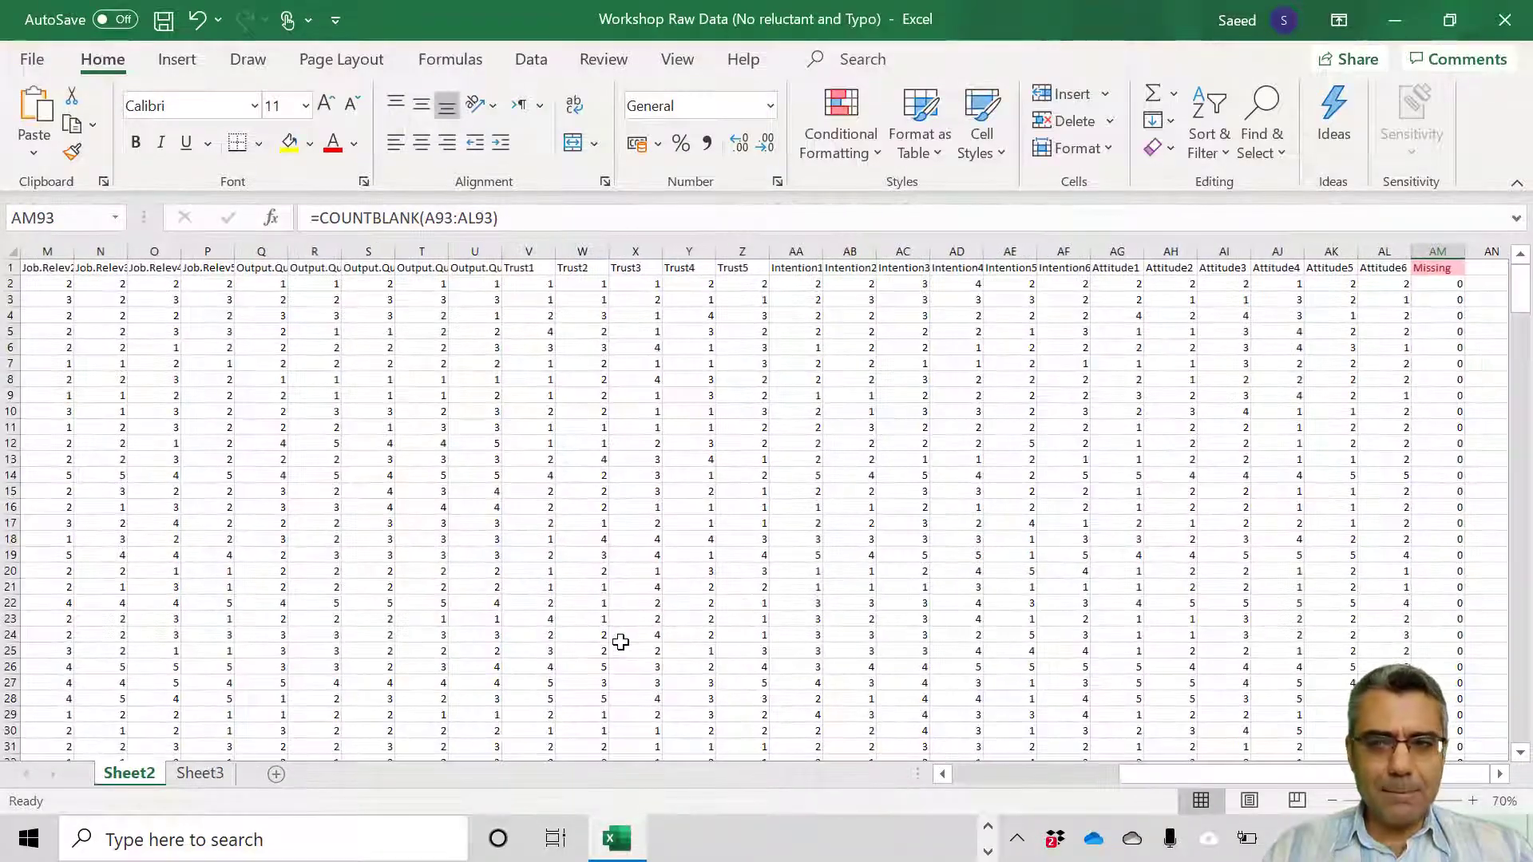
{"action": "scroll", "coordinate": [943, 610], "scroll_direction": "down", "scroll_amount": 2, "text": "ctrl"}
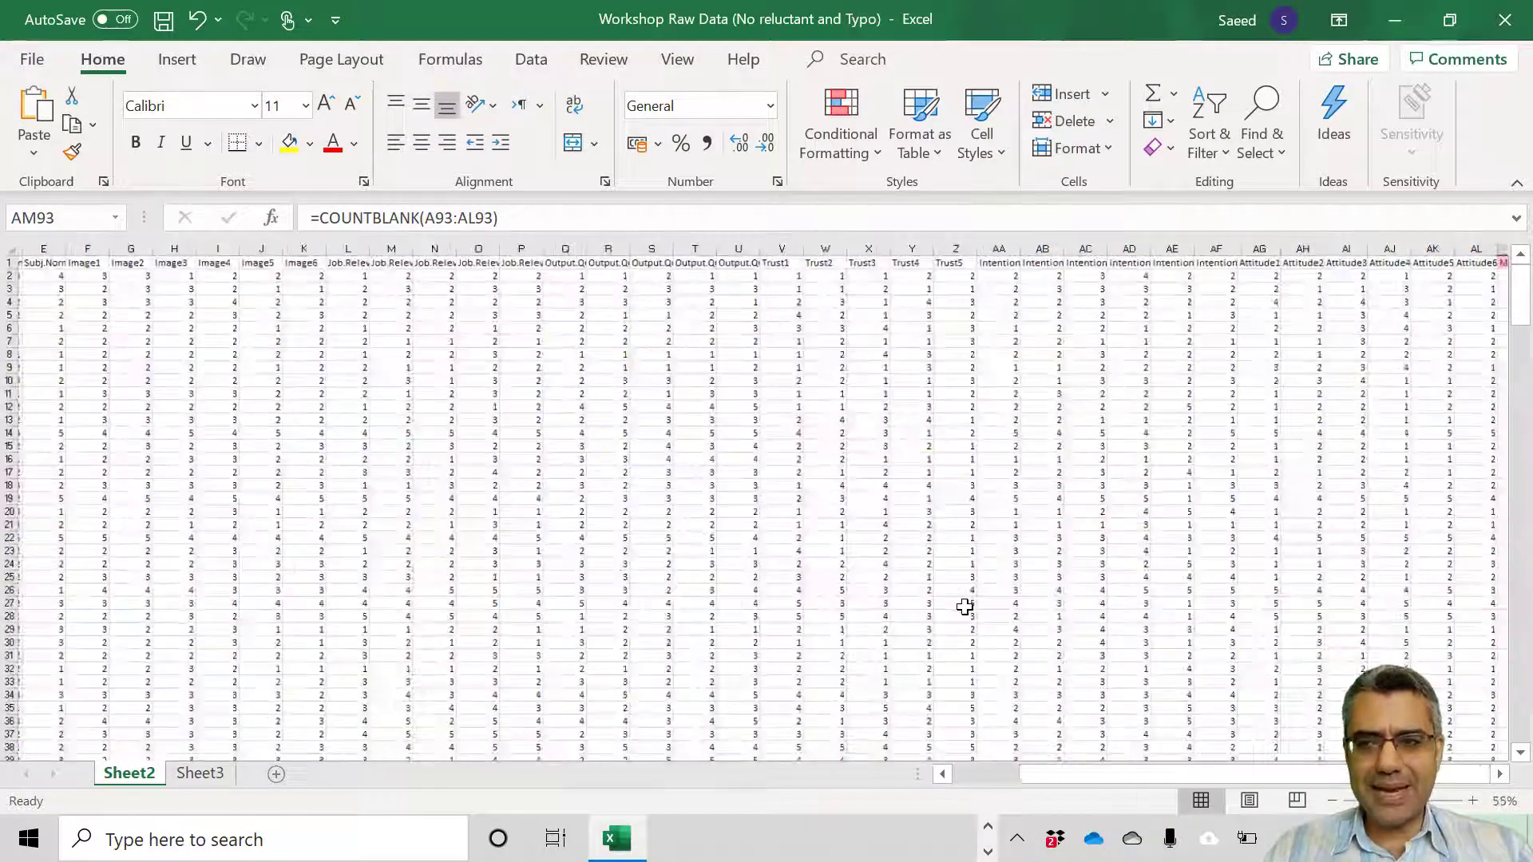
{"action": "scroll", "coordinate": [964, 603], "scroll_direction": "up", "scroll_amount": 1, "text": "ctrl"}
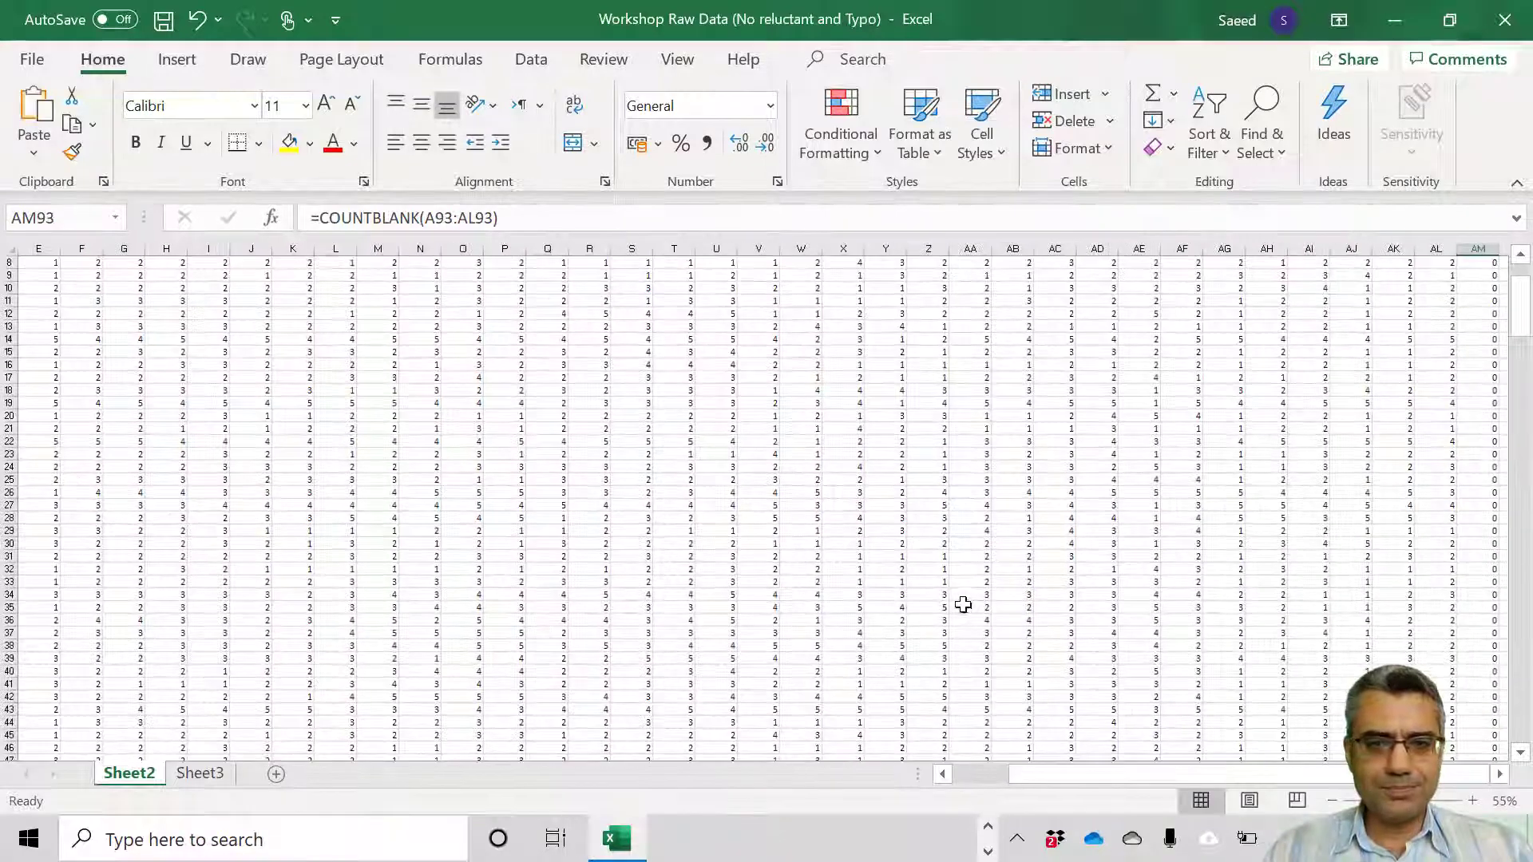
{"action": "scroll", "coordinate": [963, 606], "scroll_direction": "down", "scroll_amount": 20}
{"action": "left_click", "coordinate": [950, 543]}
{"action": "left_click", "coordinate": [843, 543]}
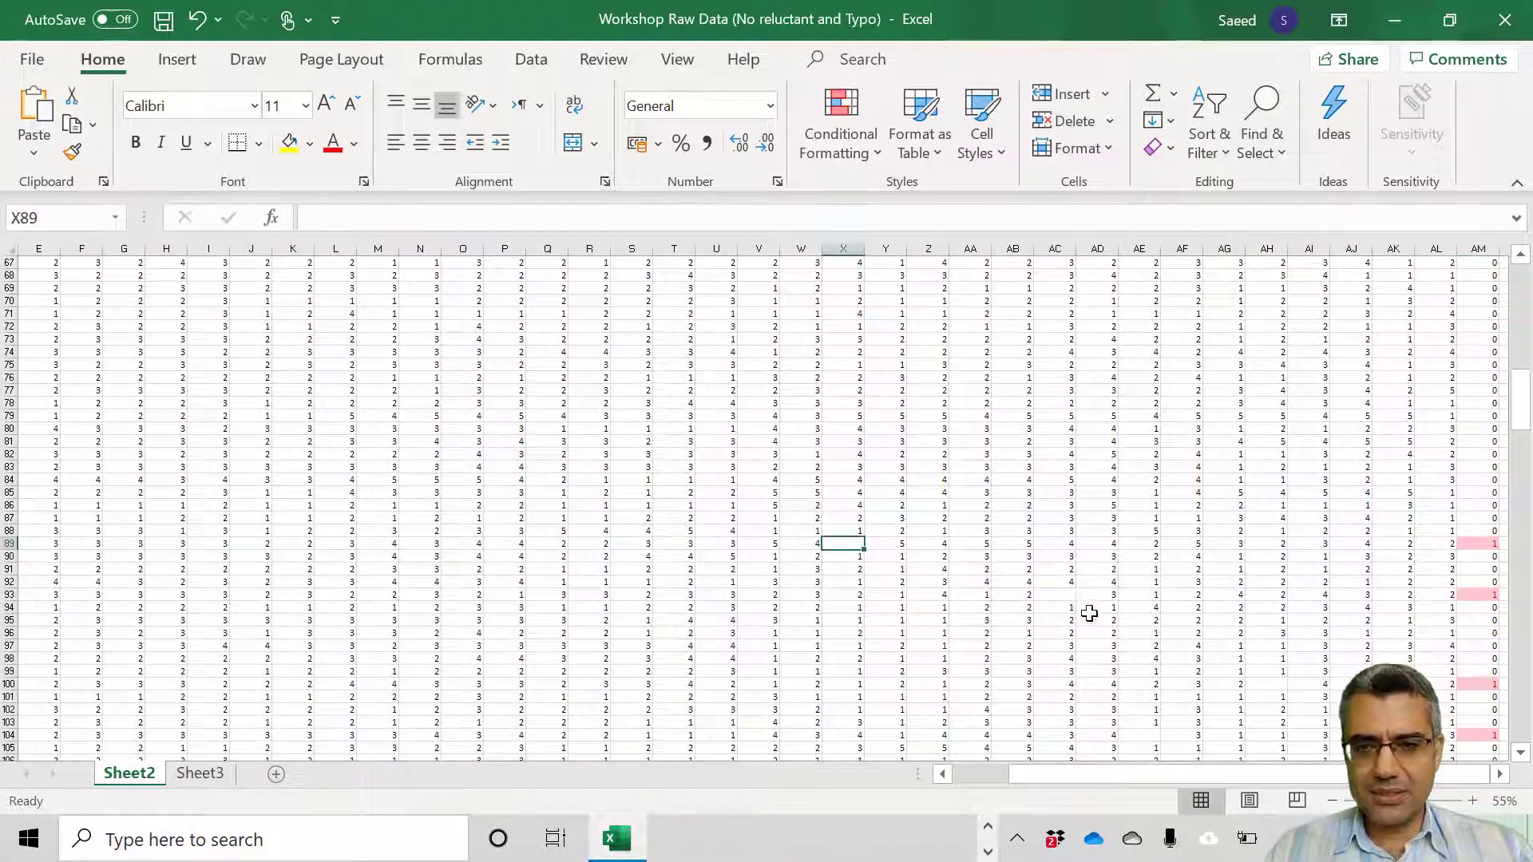
Step: Fill the empty answer cells X89, AC93, AH100 and AE104 yellow
{"action": "left_click", "coordinate": [287, 142]}
{"action": "left_click", "coordinate": [1012, 582]}
{"action": "left_click", "coordinate": [1055, 594]}
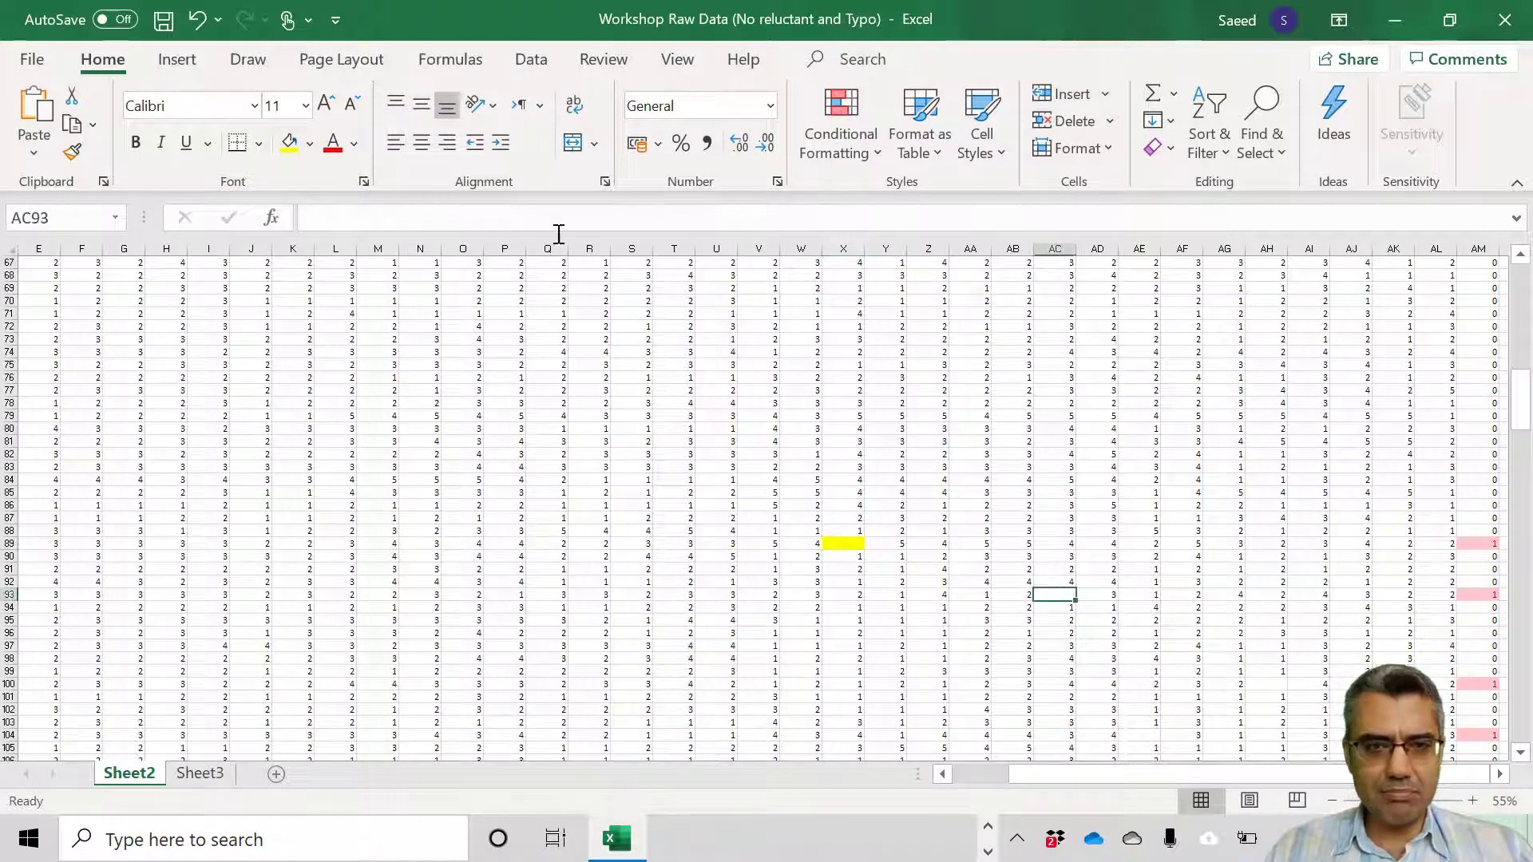
{"action": "left_click", "coordinate": [291, 141]}
{"action": "scroll", "coordinate": [1211, 668], "scroll_direction": "down", "scroll_amount": 3}
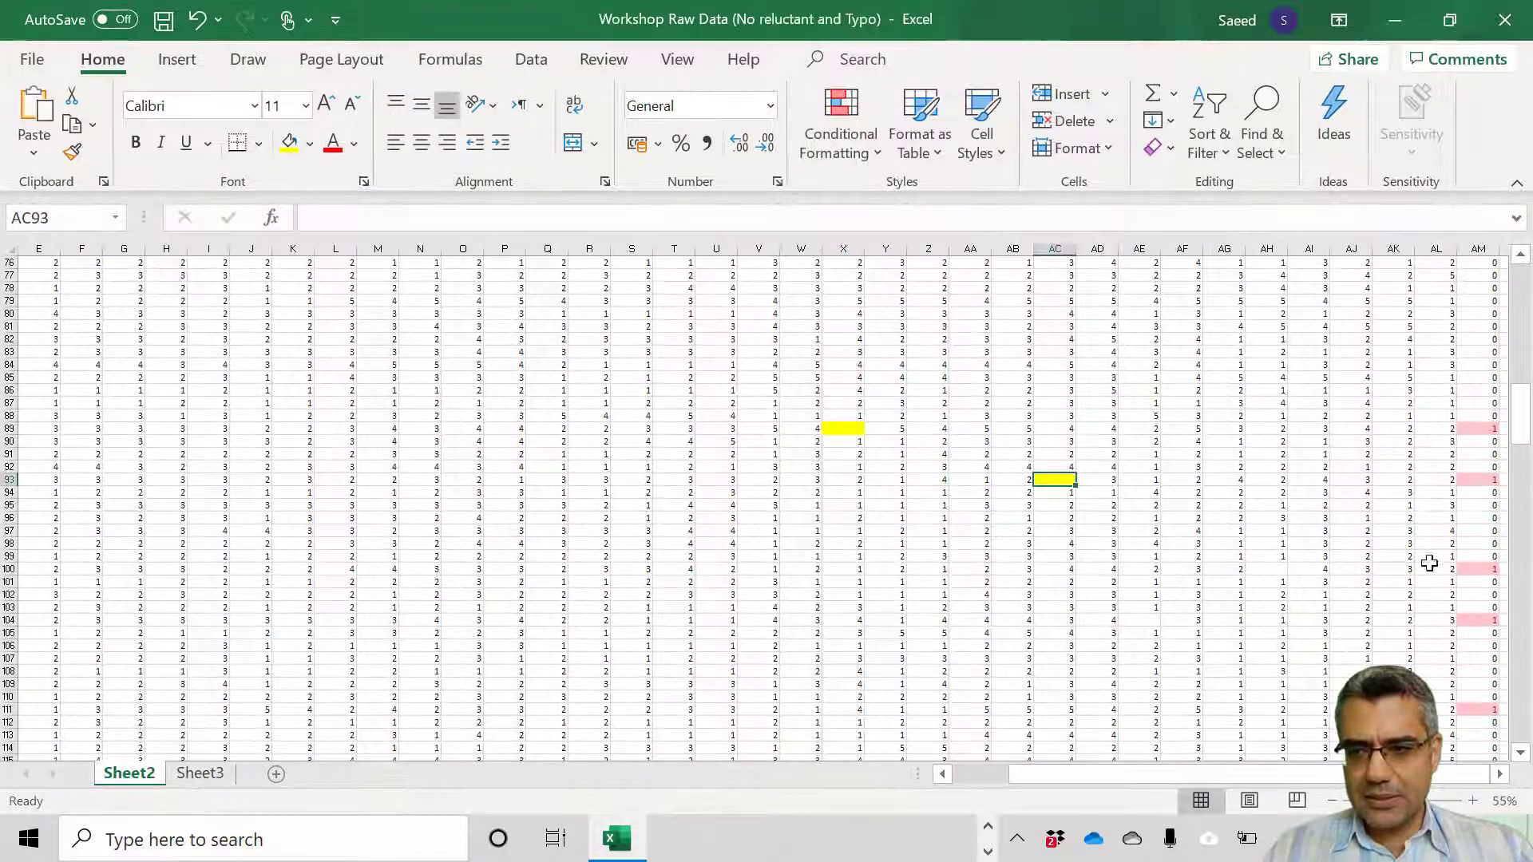
{"action": "left_click", "coordinate": [1266, 568]}
{"action": "left_click", "coordinate": [289, 142]}
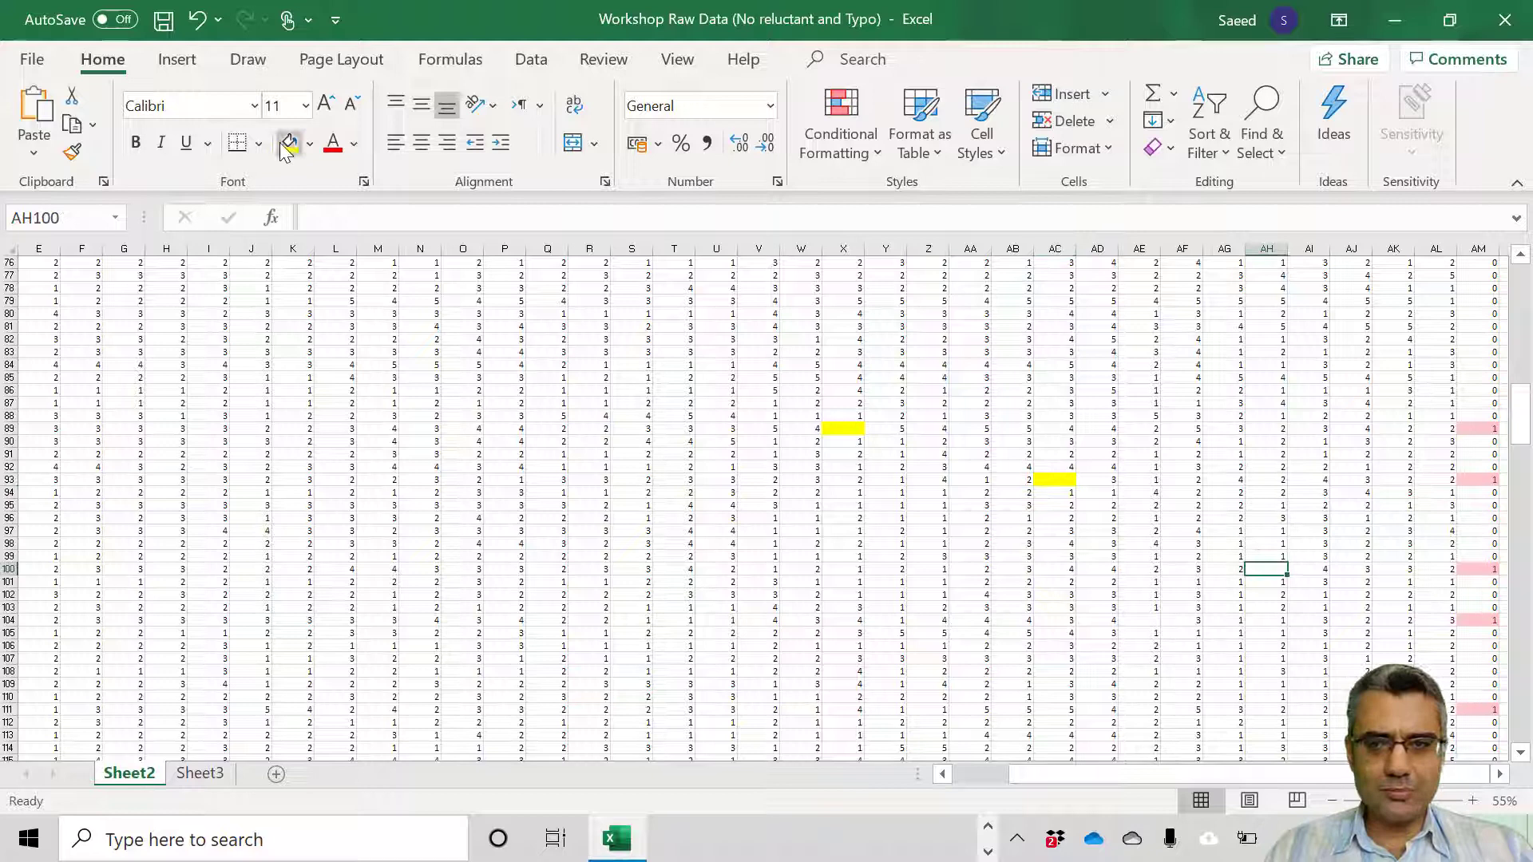
{"action": "left_click", "coordinate": [1141, 621]}
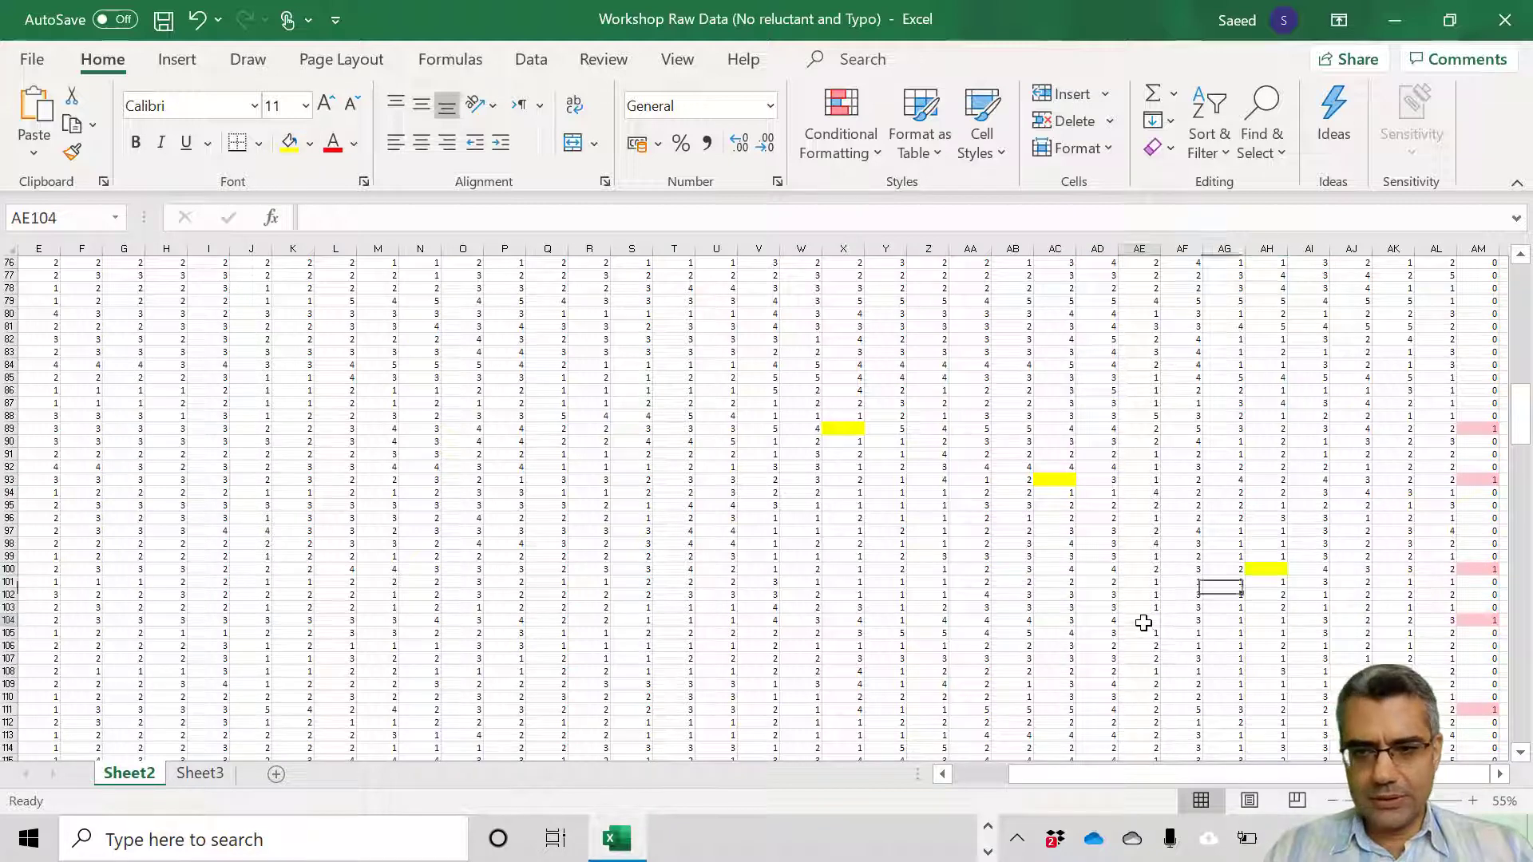
{"action": "left_click", "coordinate": [290, 142]}
Step: Fill the empty answer cells AK111, X119 and AL130 yellow
{"action": "scroll", "coordinate": [1452, 677], "scroll_direction": "down", "scroll_amount": 2}
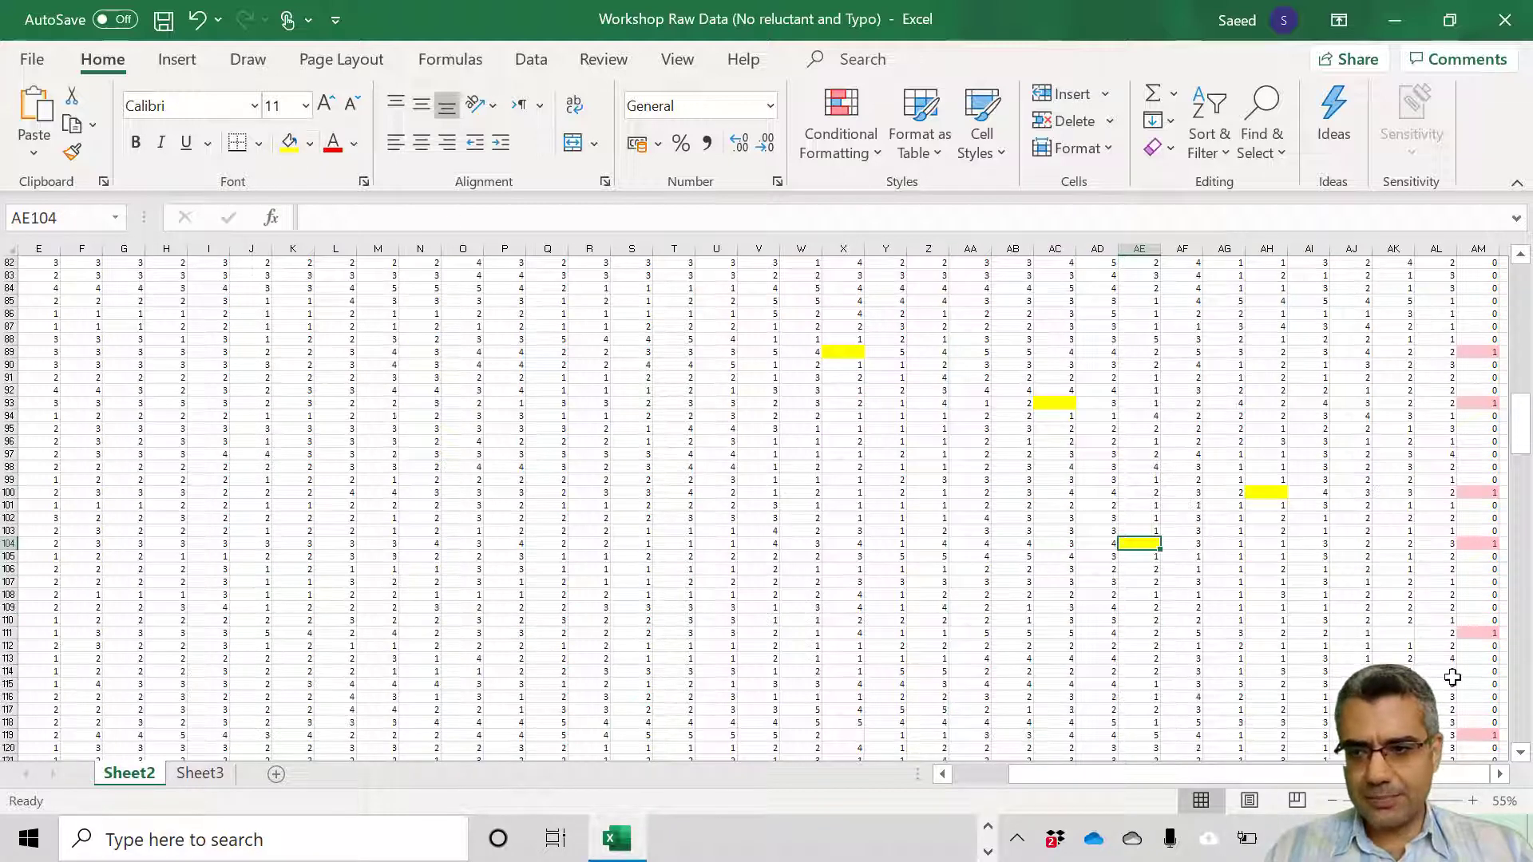
{"action": "left_click", "coordinate": [1409, 631]}
{"action": "left_click", "coordinate": [290, 142]}
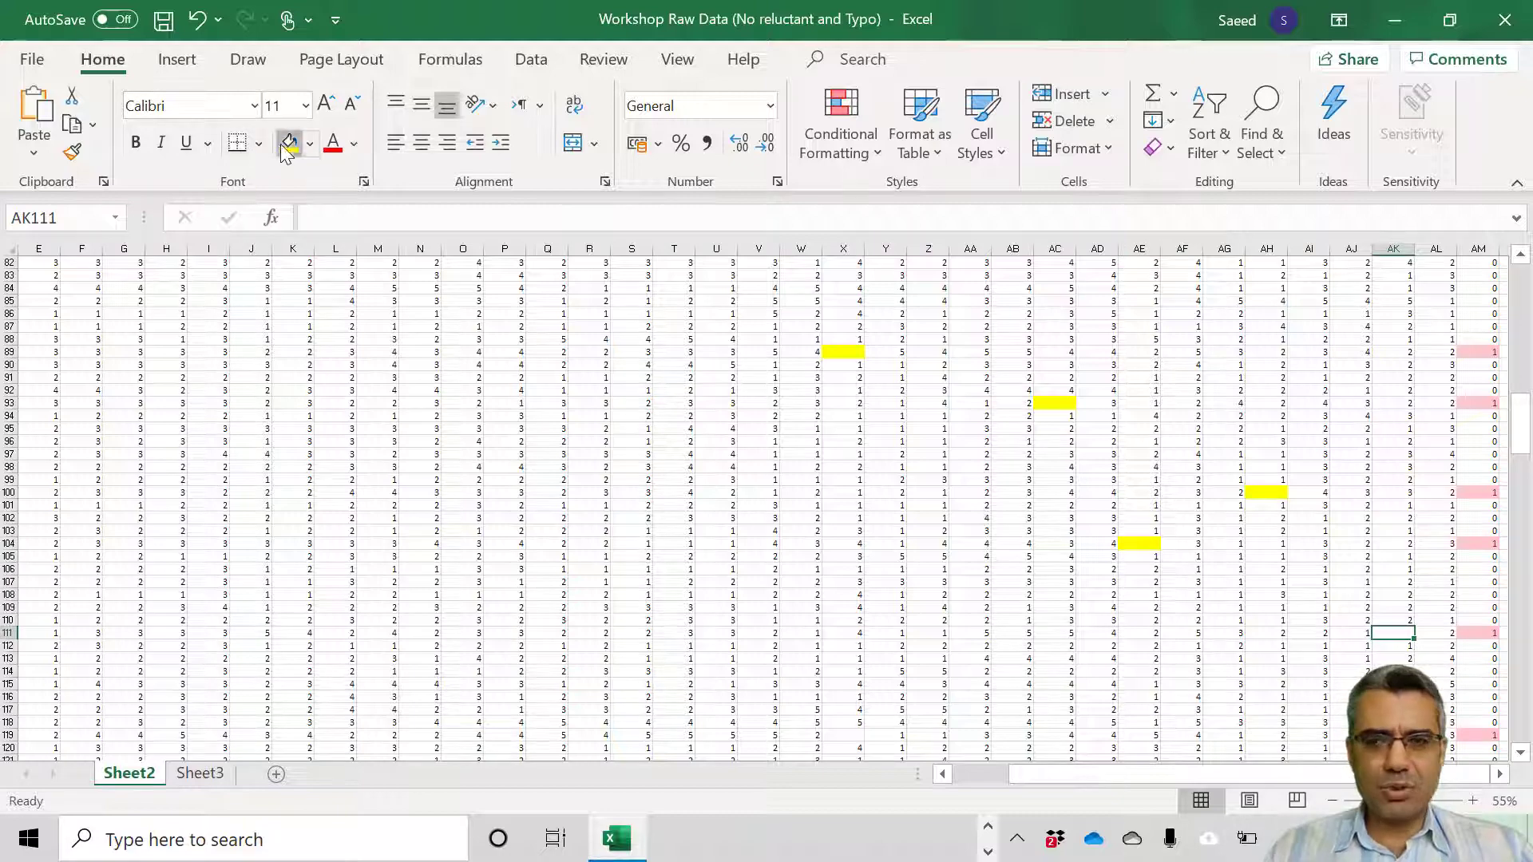
{"action": "scroll", "coordinate": [1383, 599], "scroll_direction": "down", "scroll_amount": 1}
{"action": "scroll", "coordinate": [1439, 668], "scroll_direction": "down", "scroll_amount": 2}
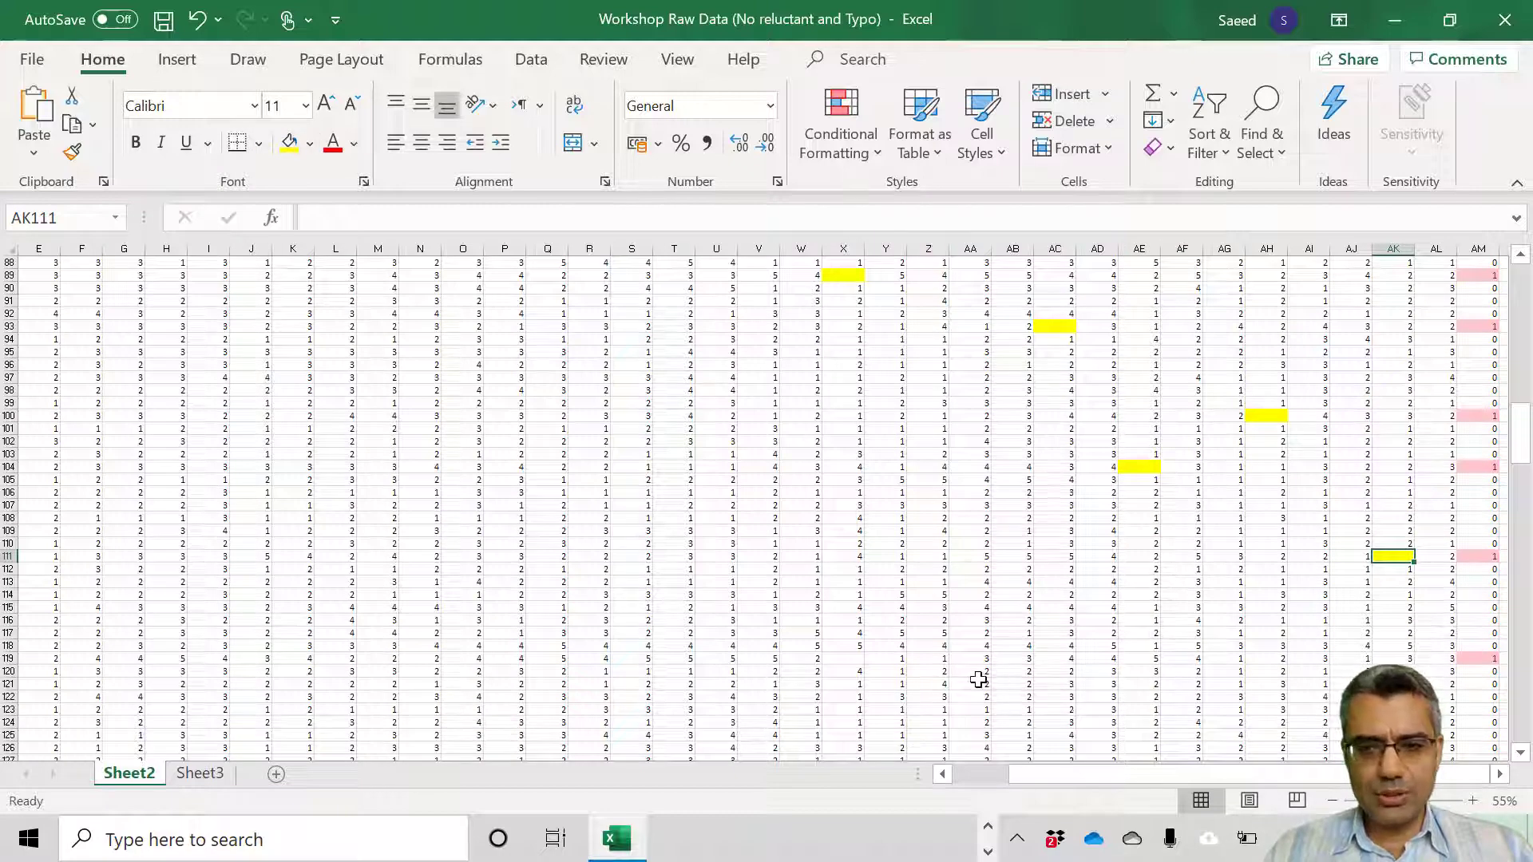
{"action": "left_click", "coordinate": [857, 657]}
{"action": "left_click", "coordinate": [290, 142]}
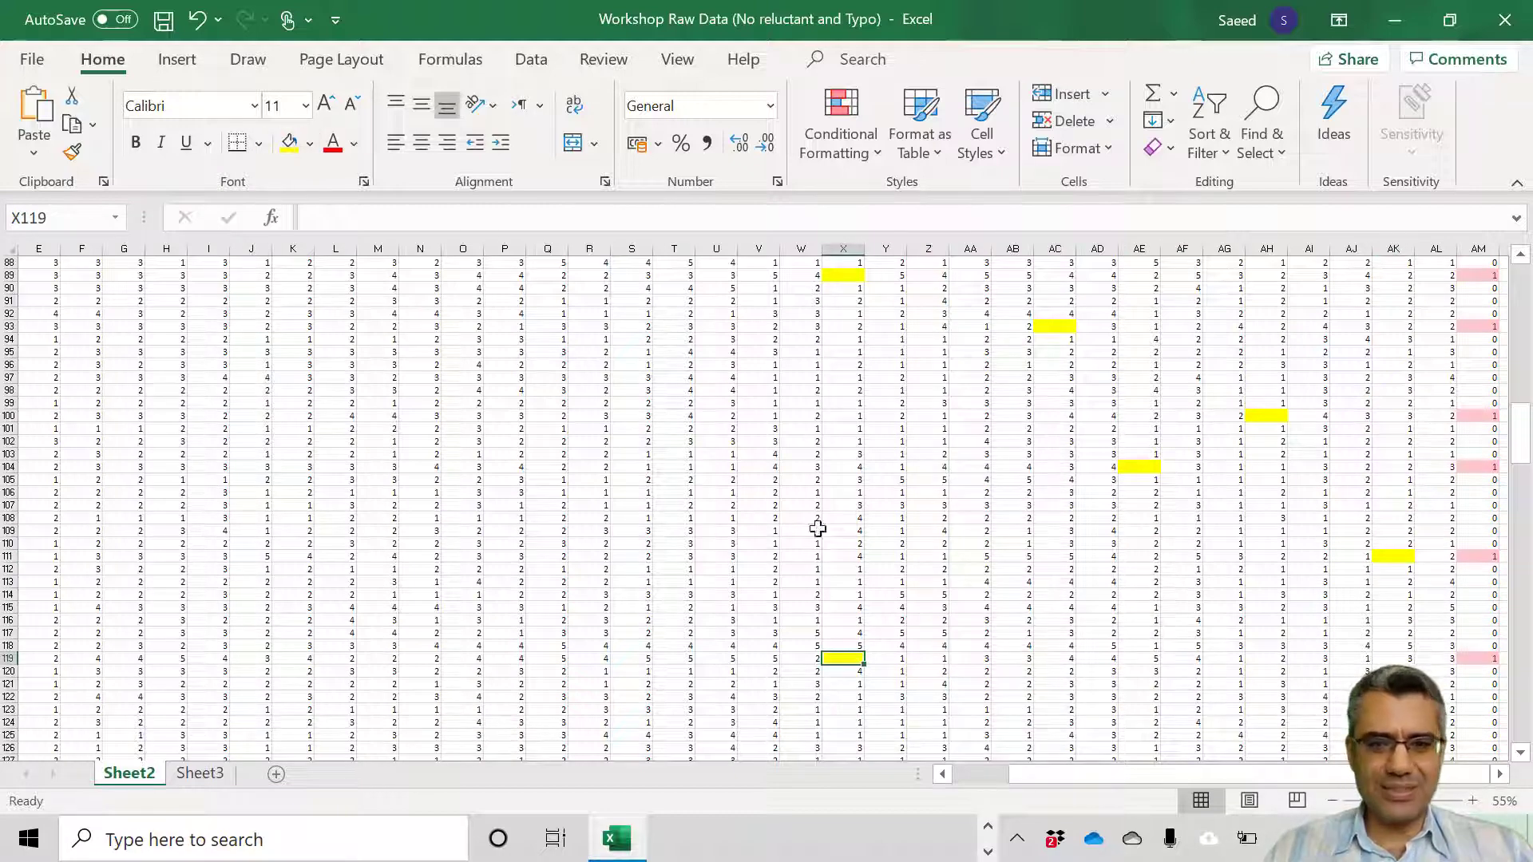
{"action": "scroll", "coordinate": [1259, 560], "scroll_direction": "down", "scroll_amount": 2}
{"action": "scroll", "coordinate": [1259, 559], "scroll_direction": "down", "scroll_amount": 2}
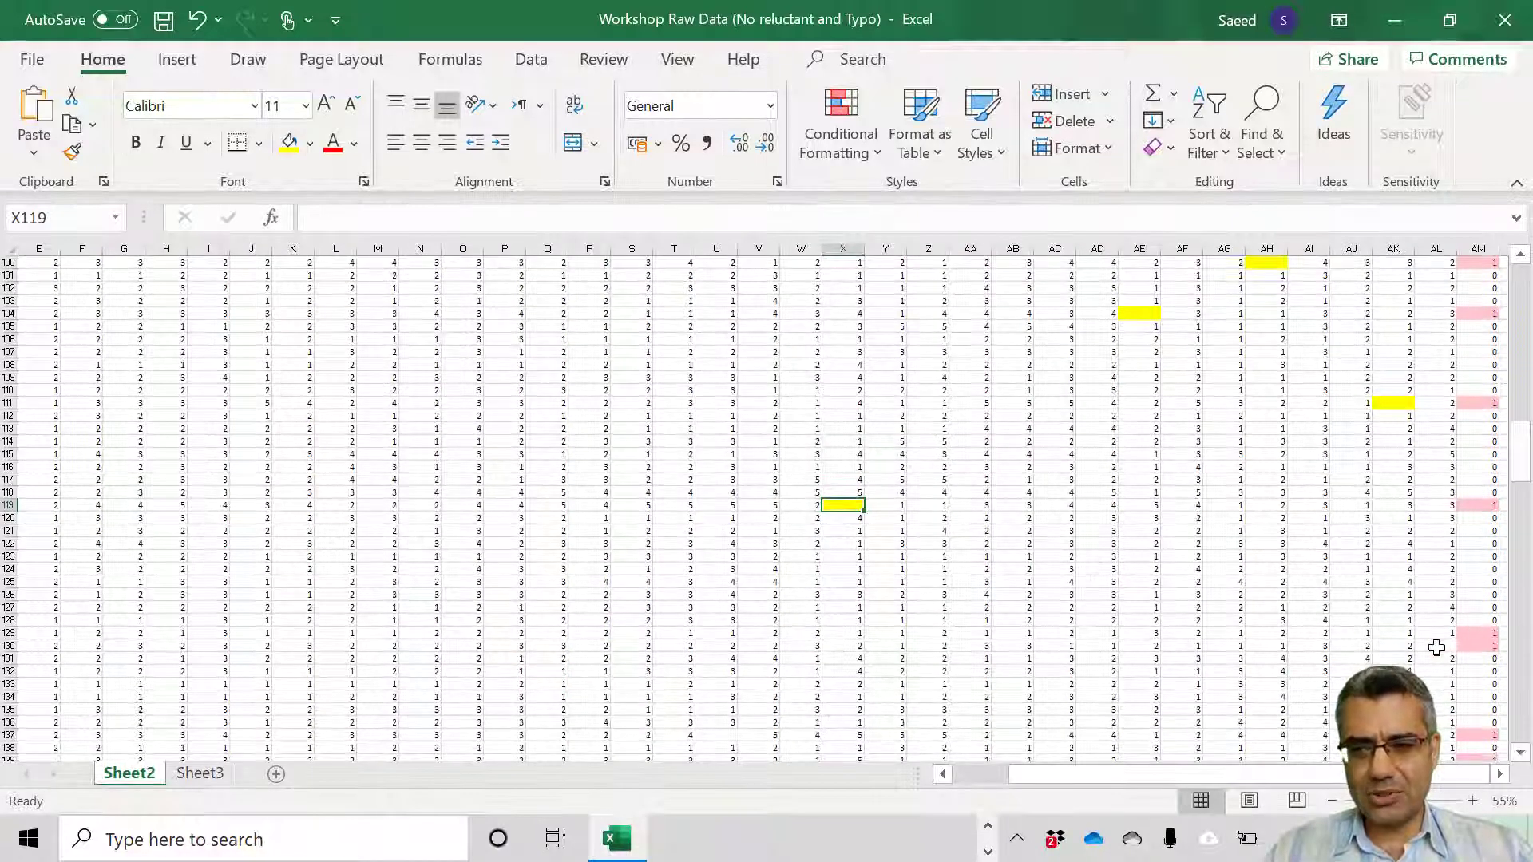
{"action": "left_click", "coordinate": [1436, 648]}
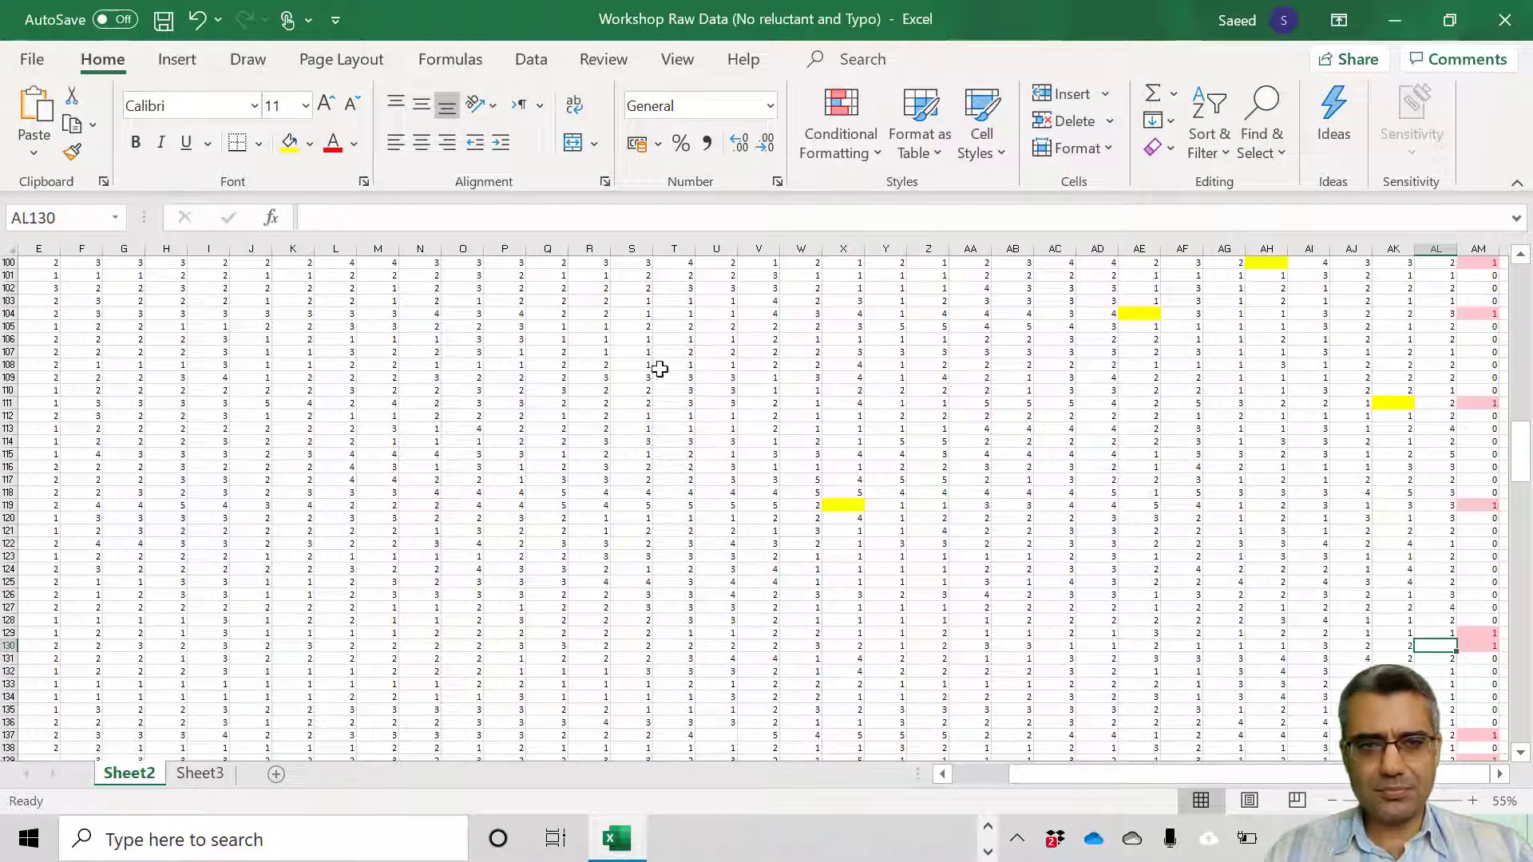
{"action": "left_click", "coordinate": [290, 142]}
Step: Fill blank cells U137 and E139 yellow, then check the value in AE138
{"action": "scroll", "coordinate": [1262, 622], "scroll_direction": "up", "scroll_amount": 1}
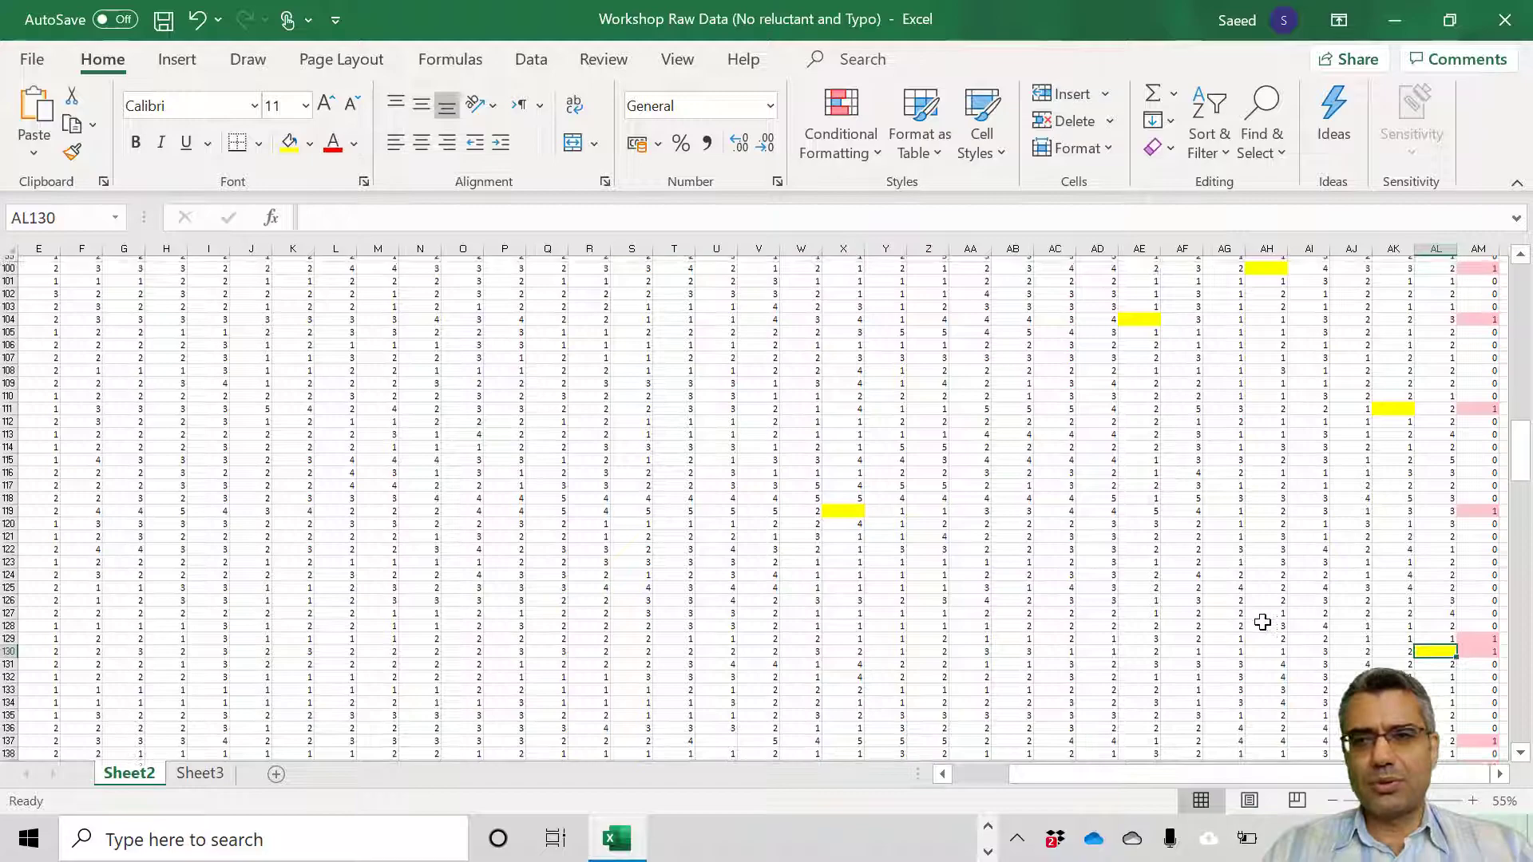
{"action": "scroll", "coordinate": [1262, 622], "scroll_direction": "up", "scroll_amount": 5}
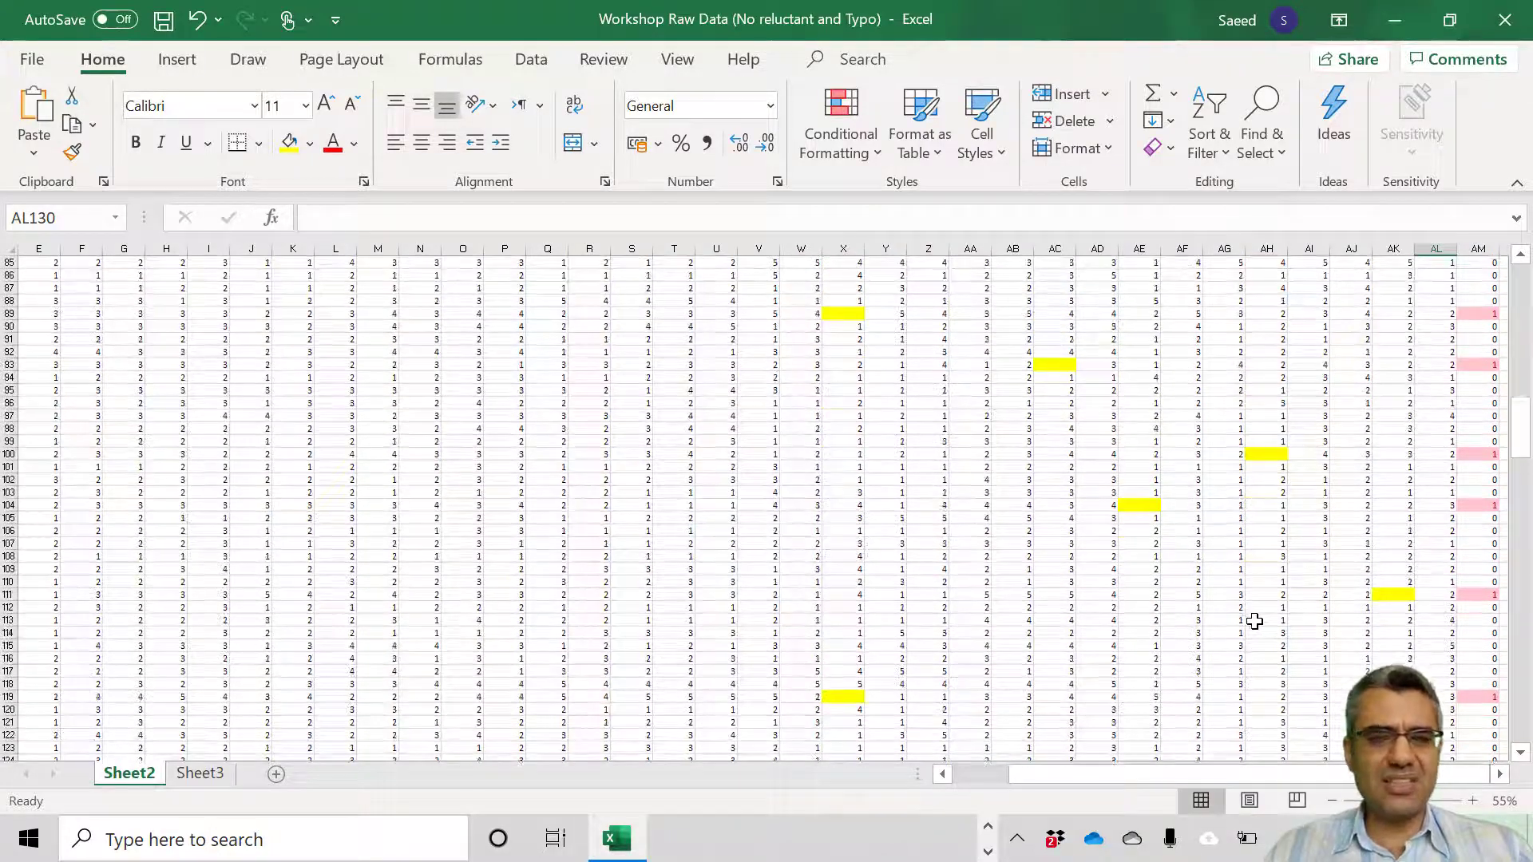
{"action": "scroll", "coordinate": [1156, 595], "scroll_direction": "down", "scroll_amount": 4}
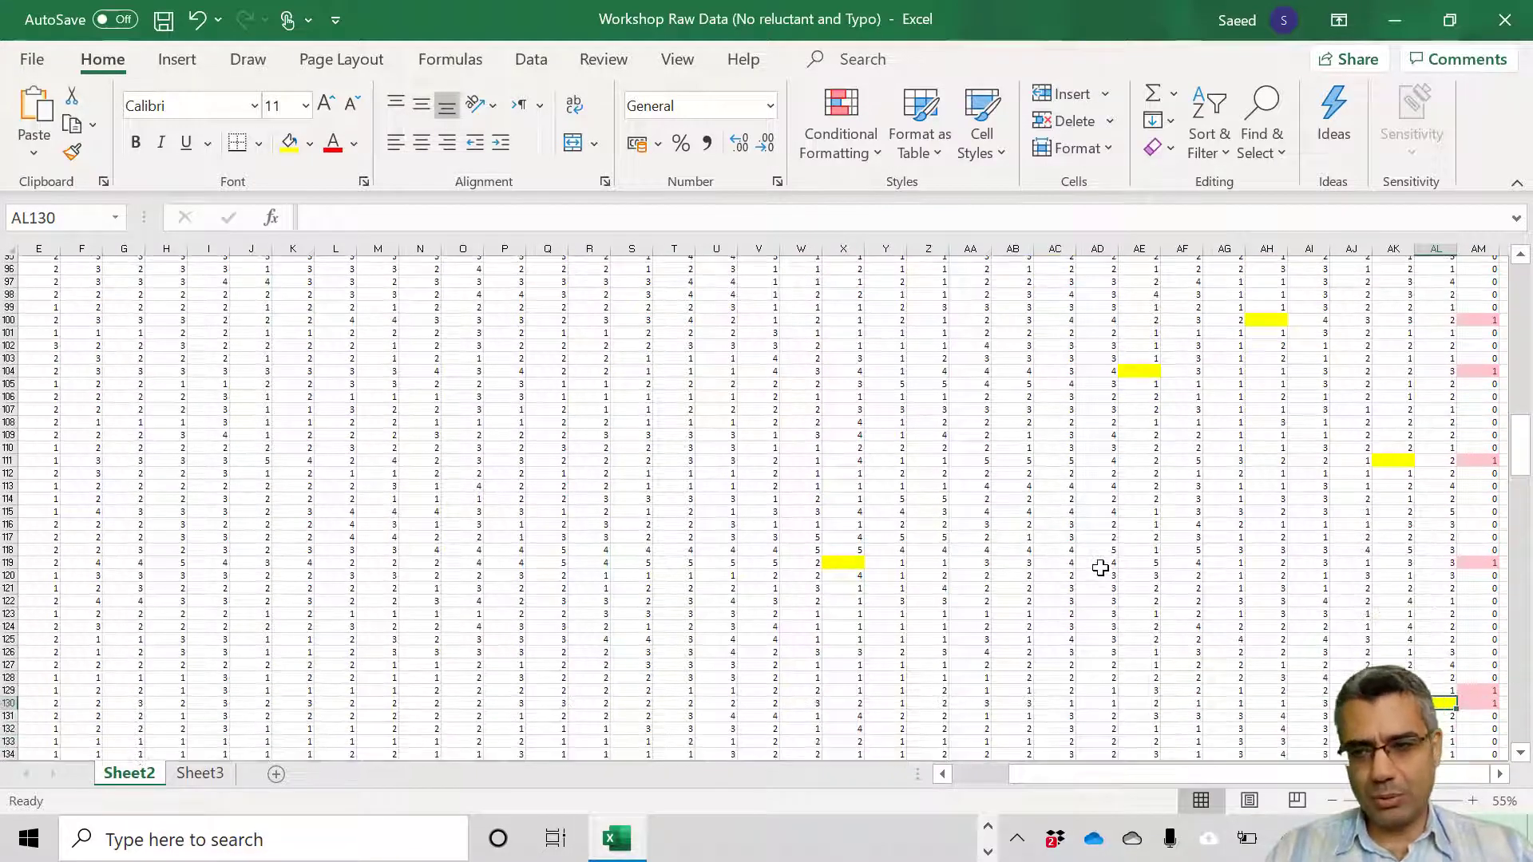
{"action": "scroll", "coordinate": [1100, 567], "scroll_direction": "down", "scroll_amount": 7}
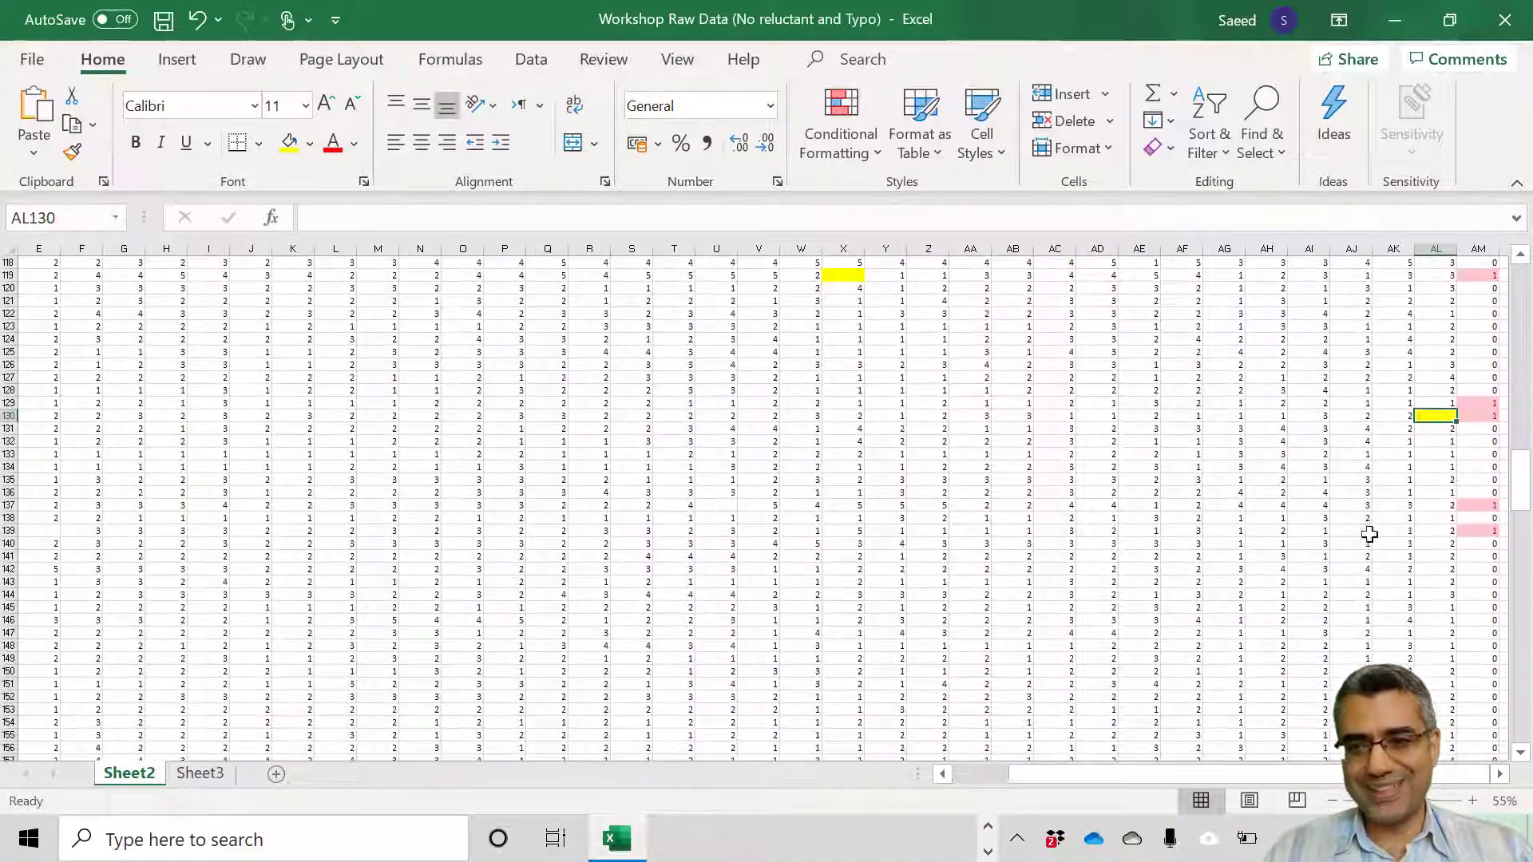
{"action": "left_click", "coordinate": [716, 503]}
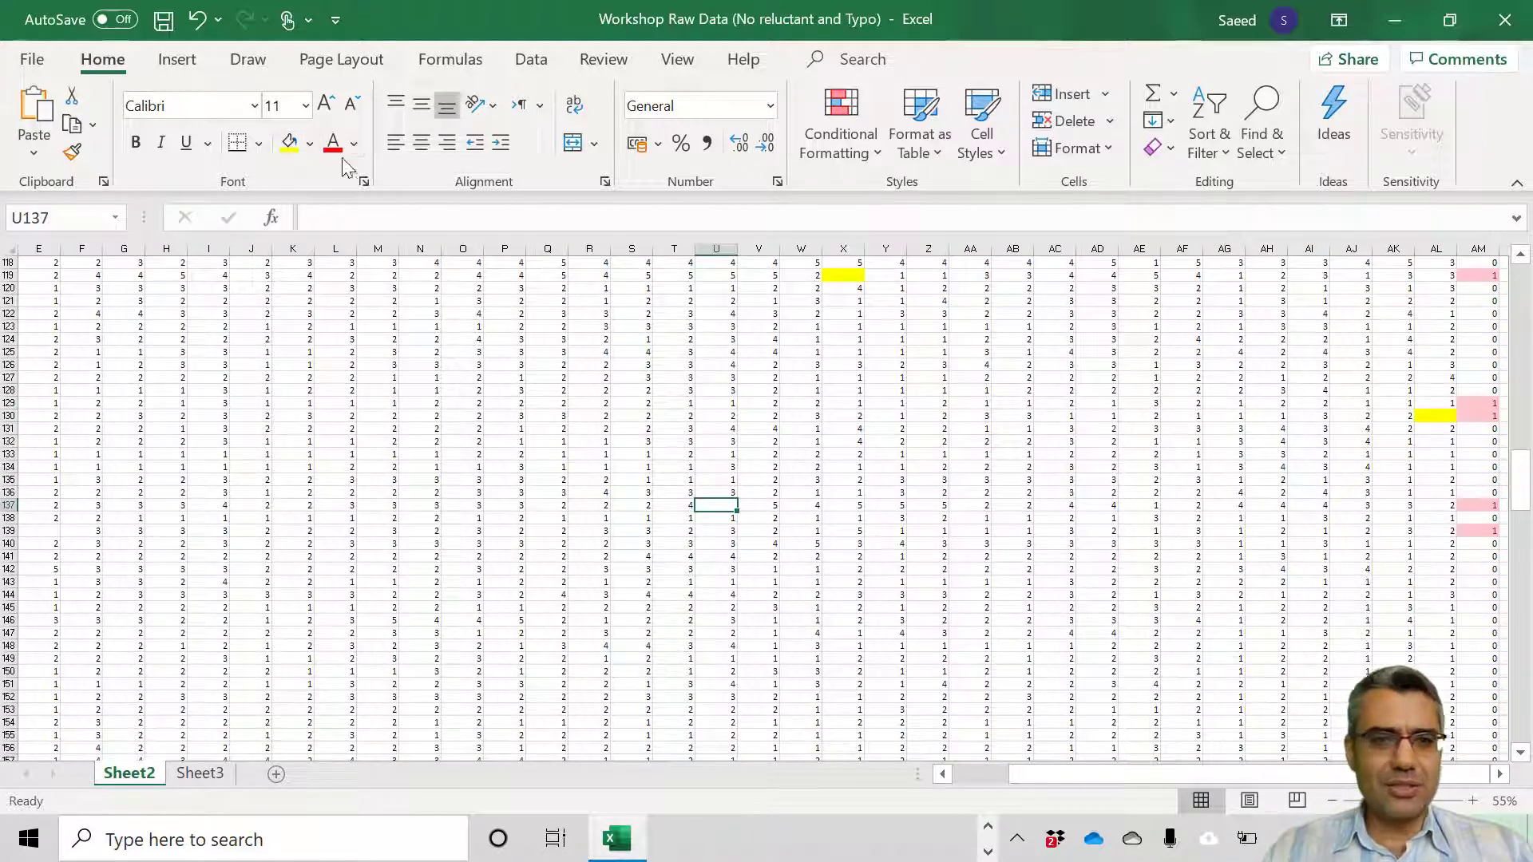
{"action": "left_click", "coordinate": [289, 142]}
{"action": "left_click", "coordinate": [1267, 620]}
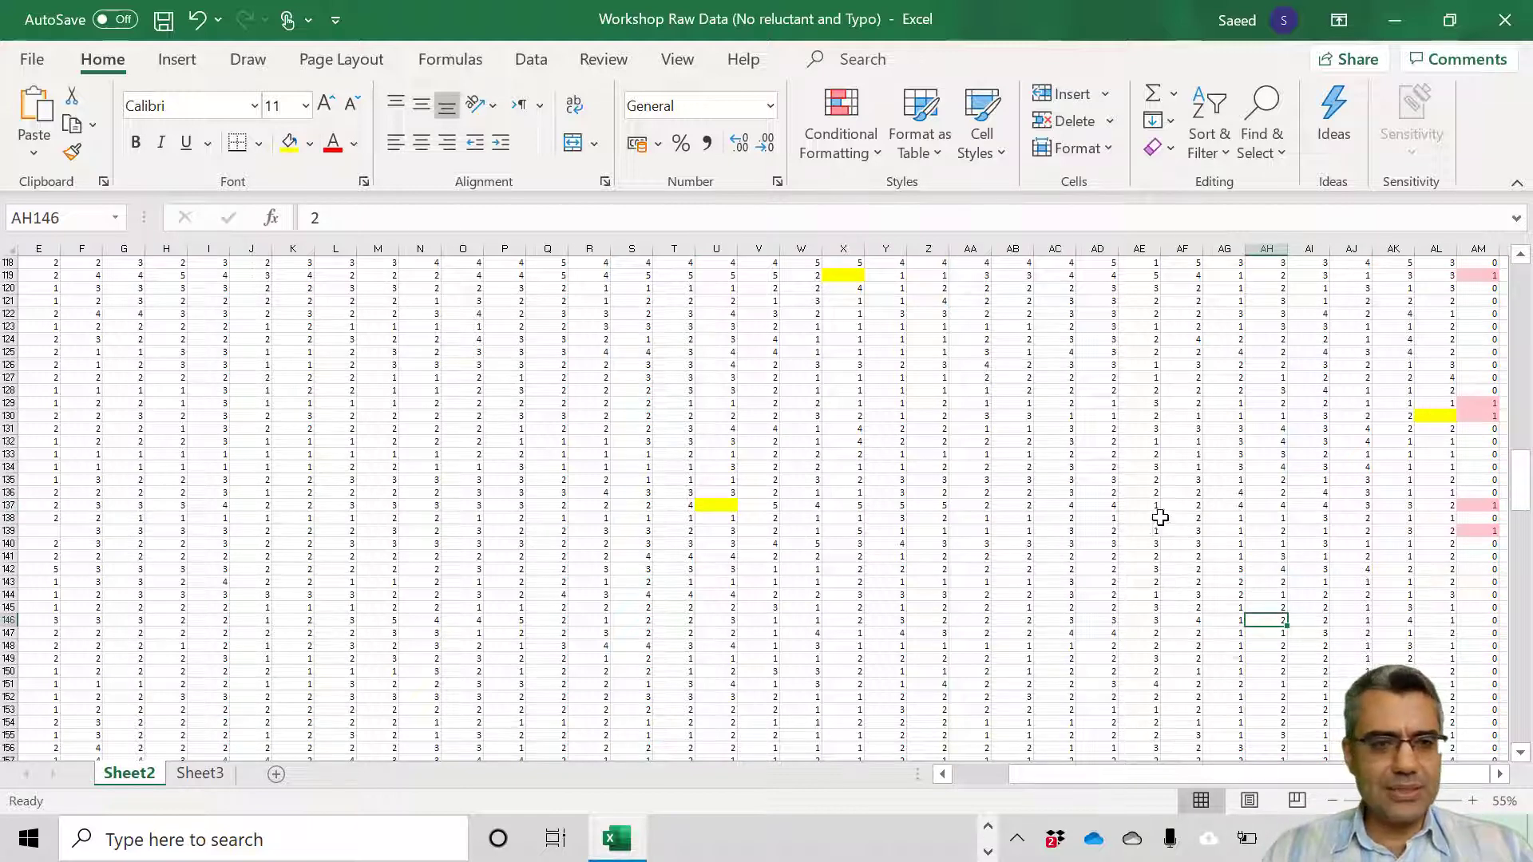
{"action": "left_click", "coordinate": [43, 531]}
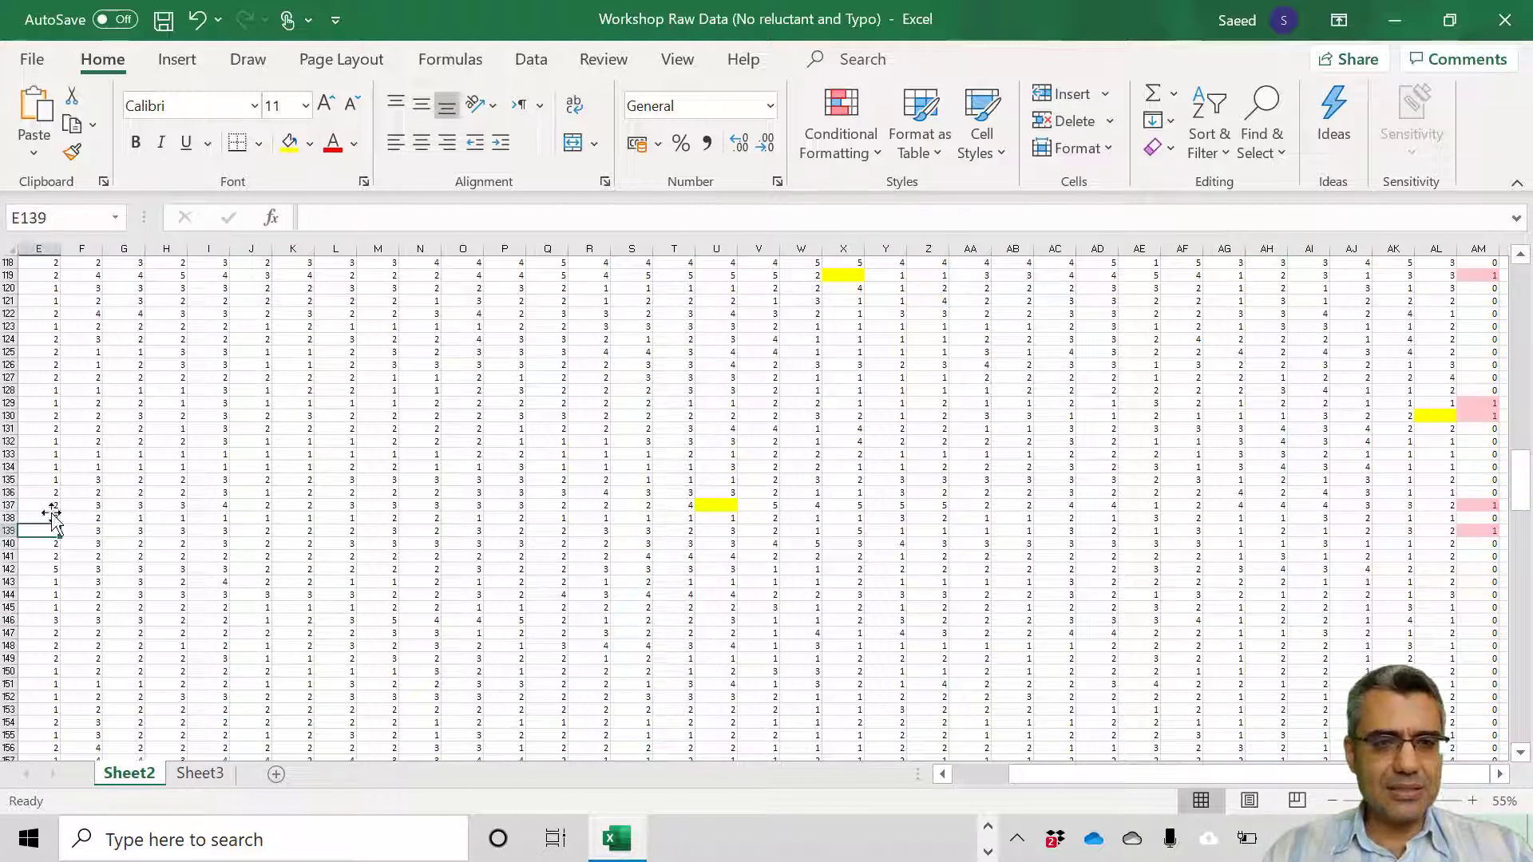
{"action": "left_click", "coordinate": [289, 142]}
{"action": "left_click", "coordinate": [1130, 518]}
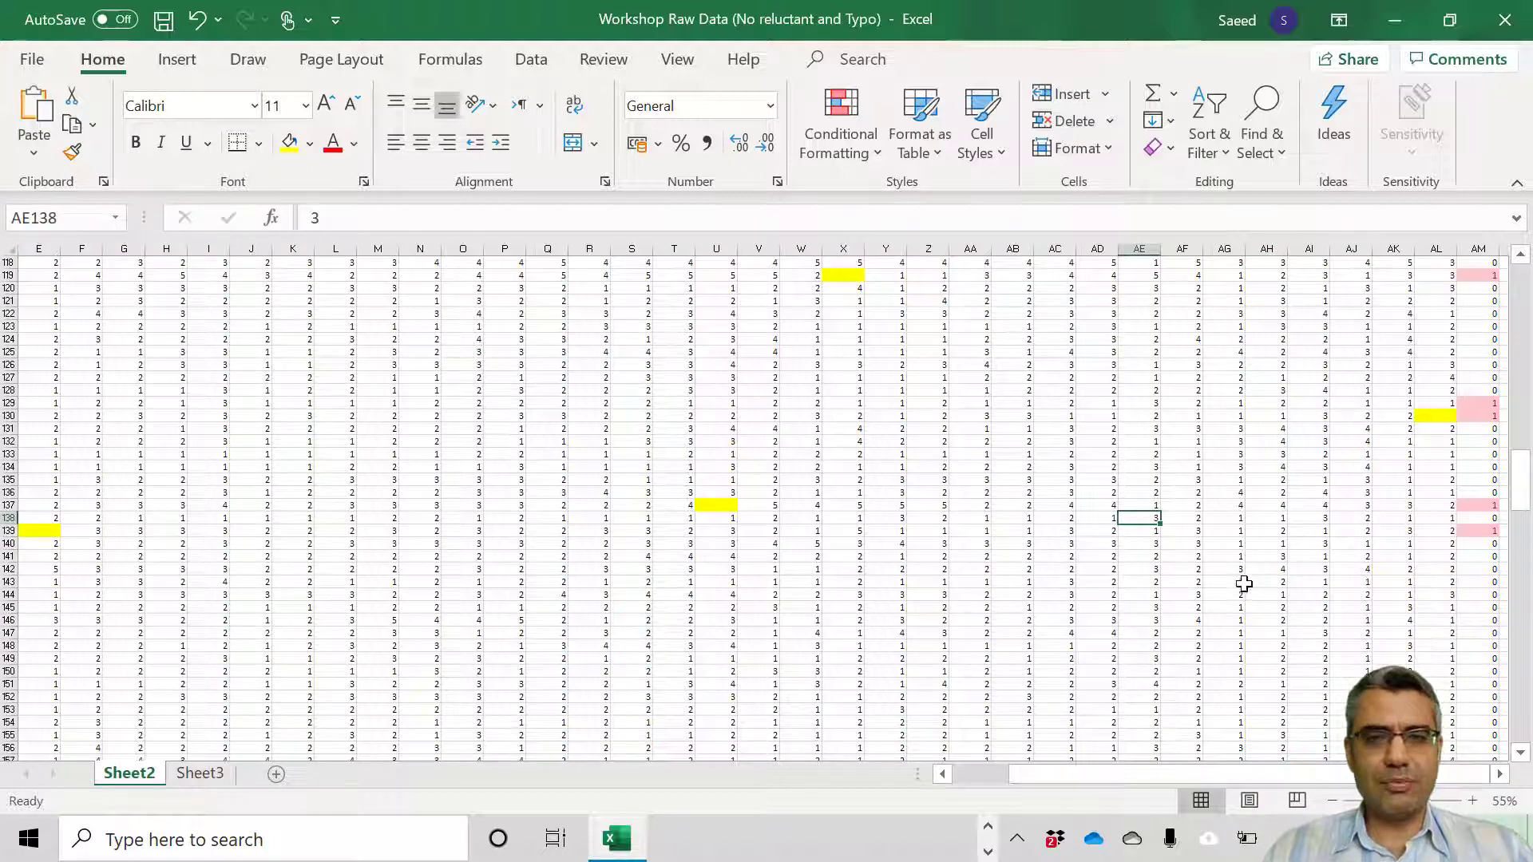
{"action": "scroll", "coordinate": [1244, 584], "scroll_direction": "up", "scroll_amount": 20}
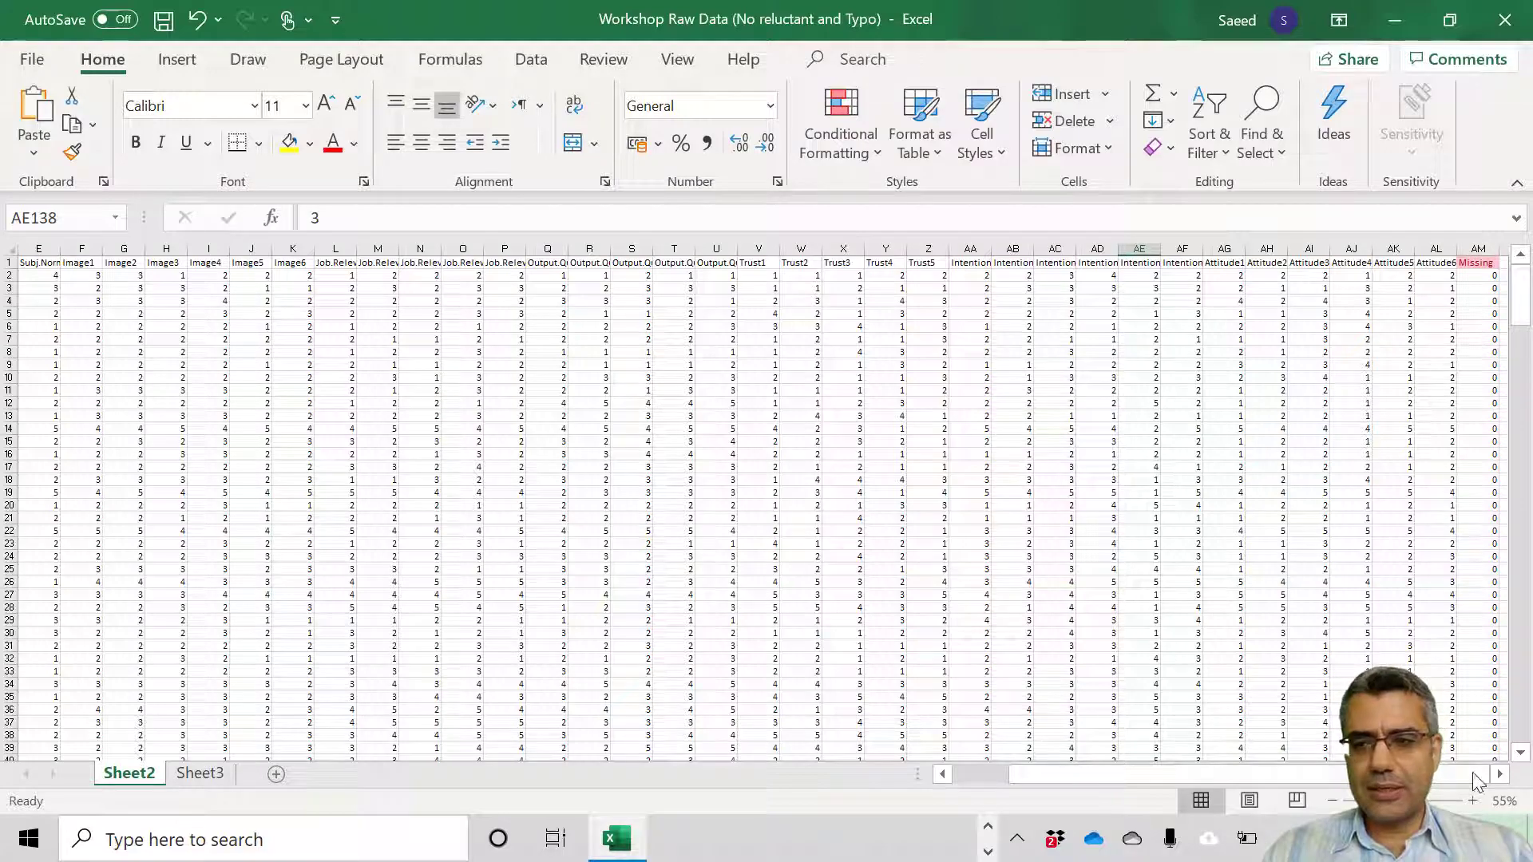
Step: Jump down column A to confirm the responses end at row 302
{"action": "left_click", "coordinate": [212, 318]}
{"action": "key", "text": "ctrl+Left"}
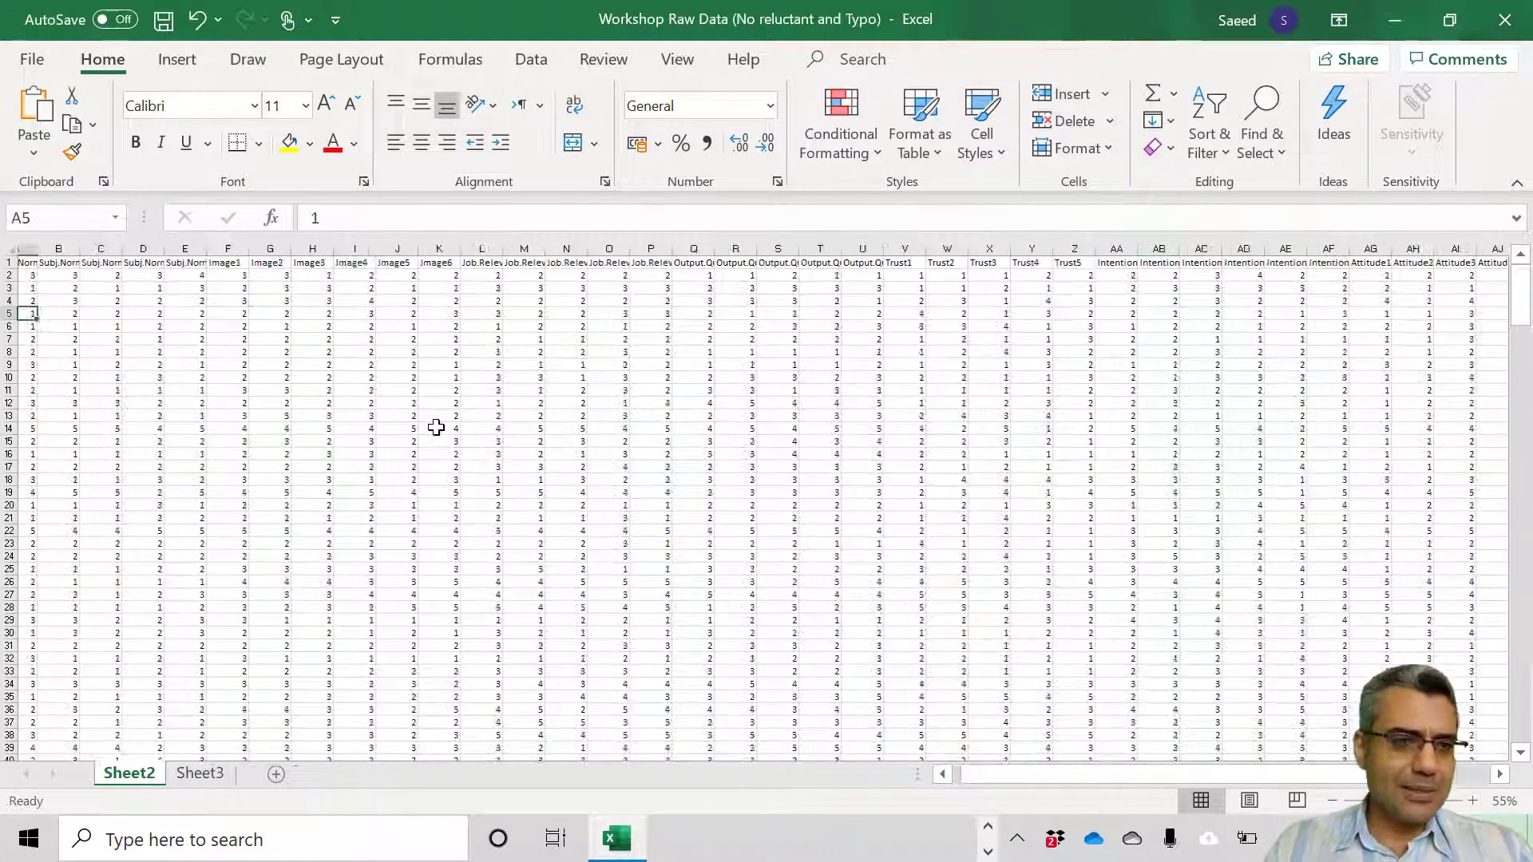
{"action": "key", "text": "ctrl+Down"}
{"action": "key", "text": "Down"}
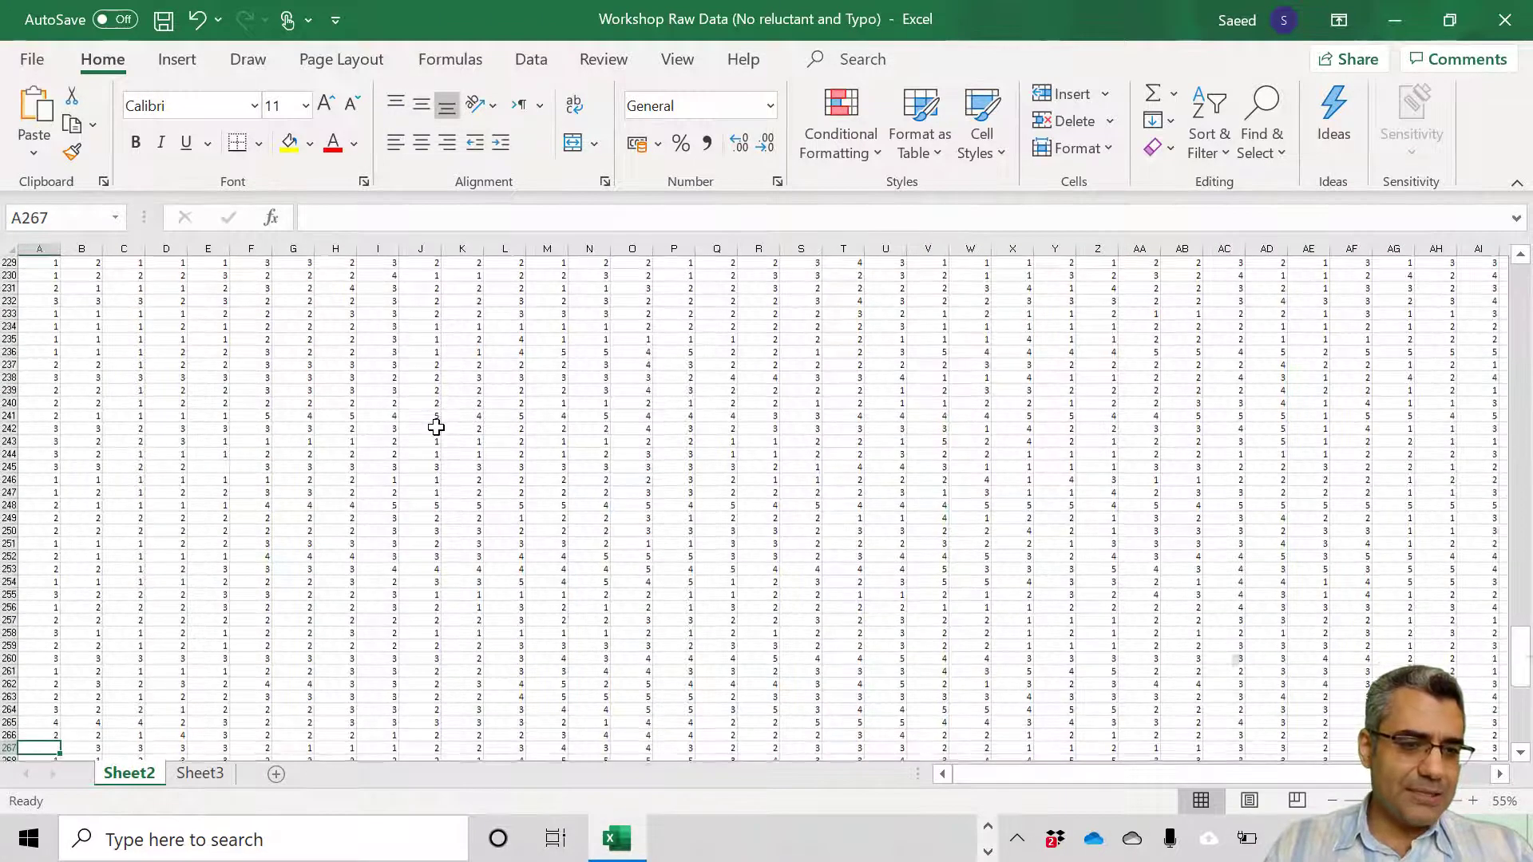
{"action": "key", "text": "ctrl+Down"}
{"action": "key", "text": "ctrl+Down"}
{"action": "key", "text": "ctrl+Down"}
{"action": "key", "text": "ctrl+Up"}
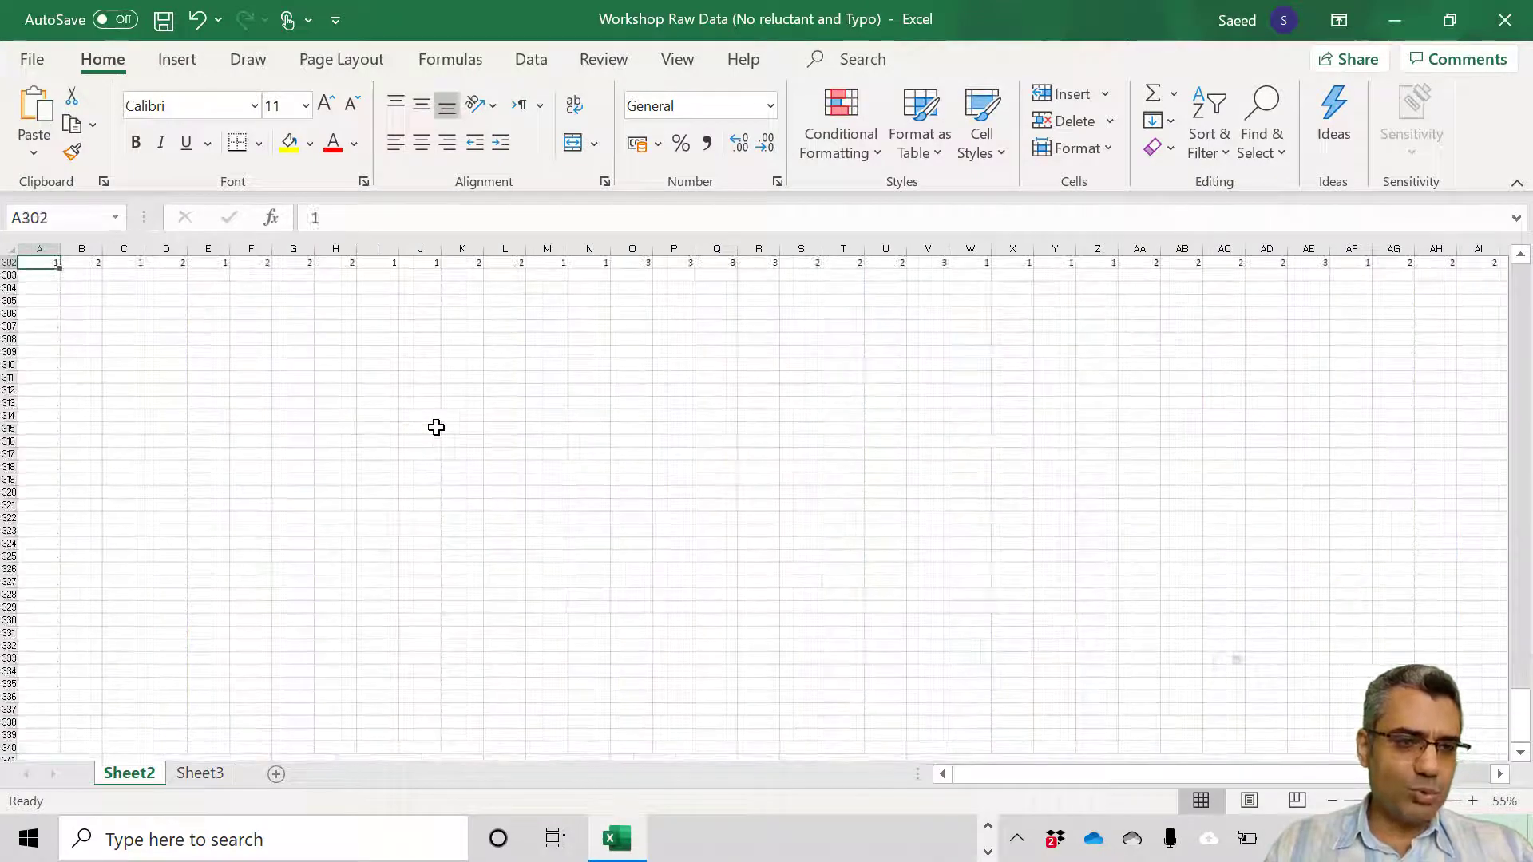
{"action": "scroll", "coordinate": [431, 437], "scroll_direction": "up", "scroll_amount": 4}
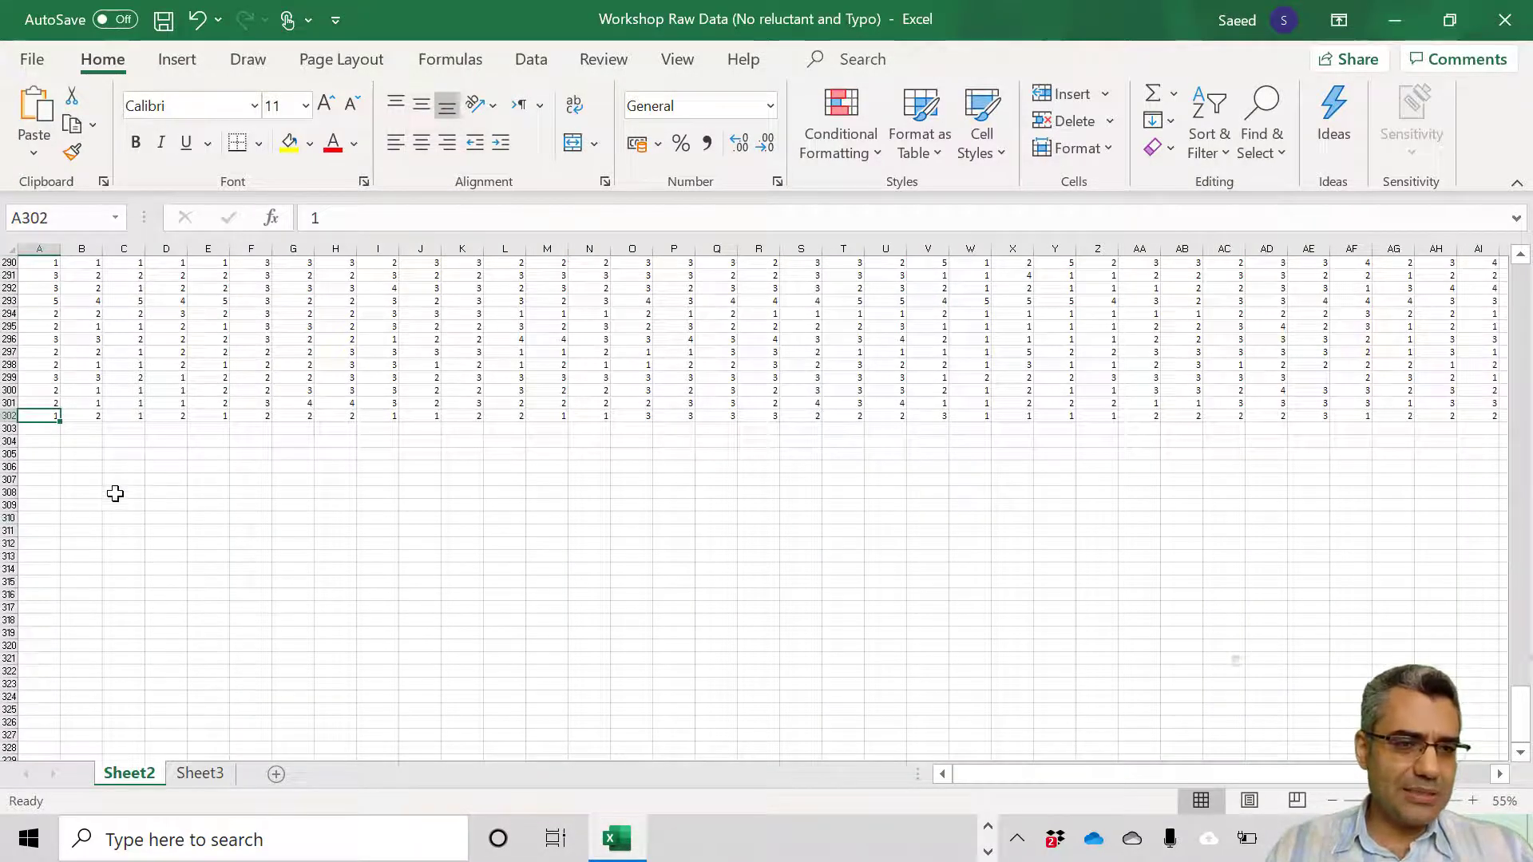
{"action": "scroll", "coordinate": [113, 492], "scroll_direction": "up", "scroll_amount": 5}
{"action": "scroll", "coordinate": [170, 519], "scroll_direction": "down", "scroll_amount": 7}
{"action": "scroll", "coordinate": [171, 517], "scroll_direction": "up", "scroll_amount": 3}
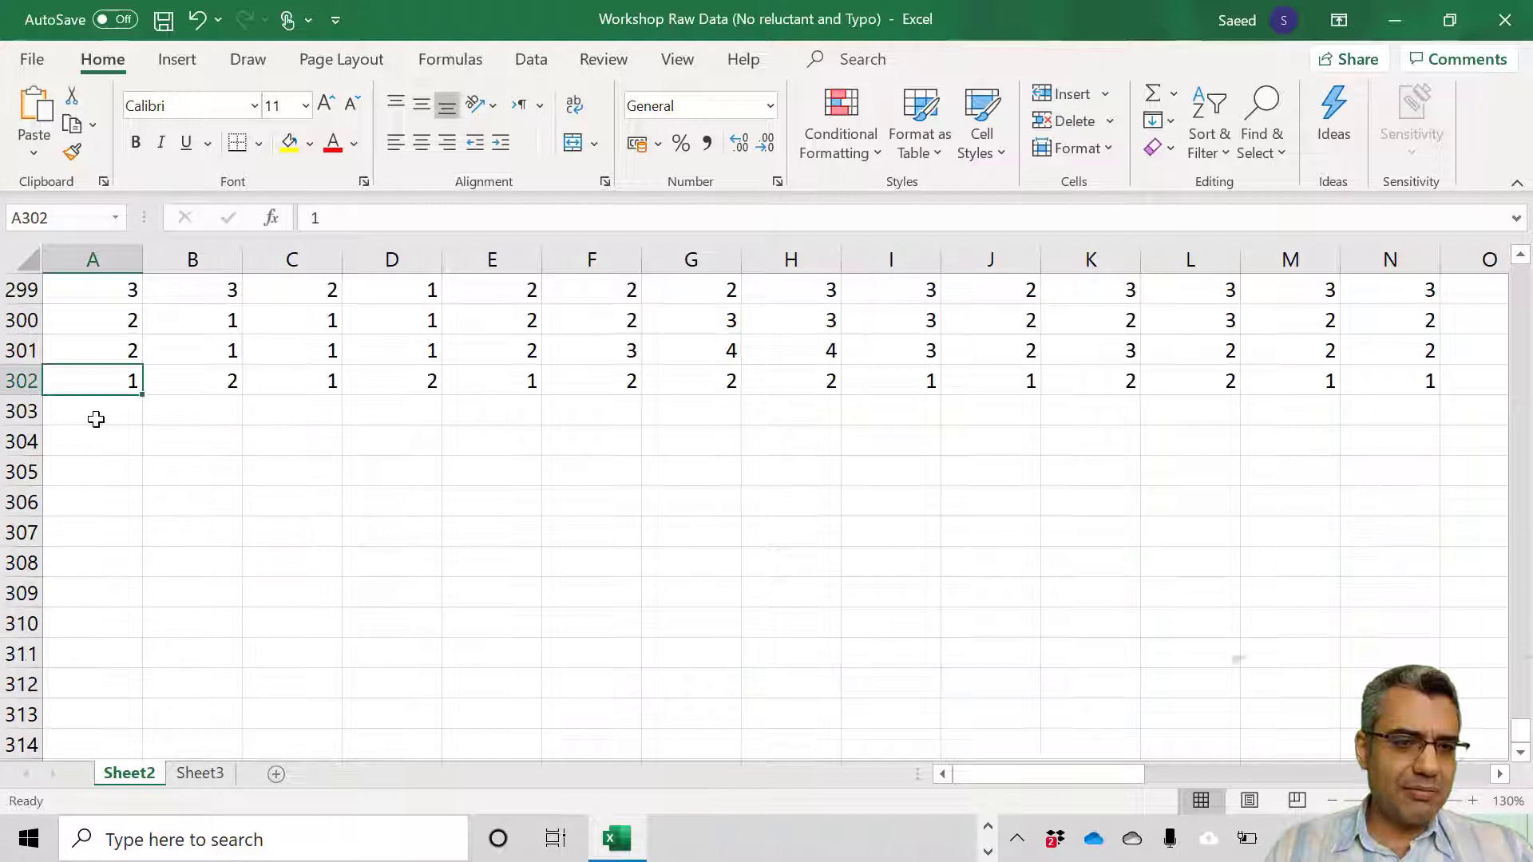
Step: Enter =COUNTBLANK(A2:A302) in cell A303
{"action": "left_click", "coordinate": [95, 418]}
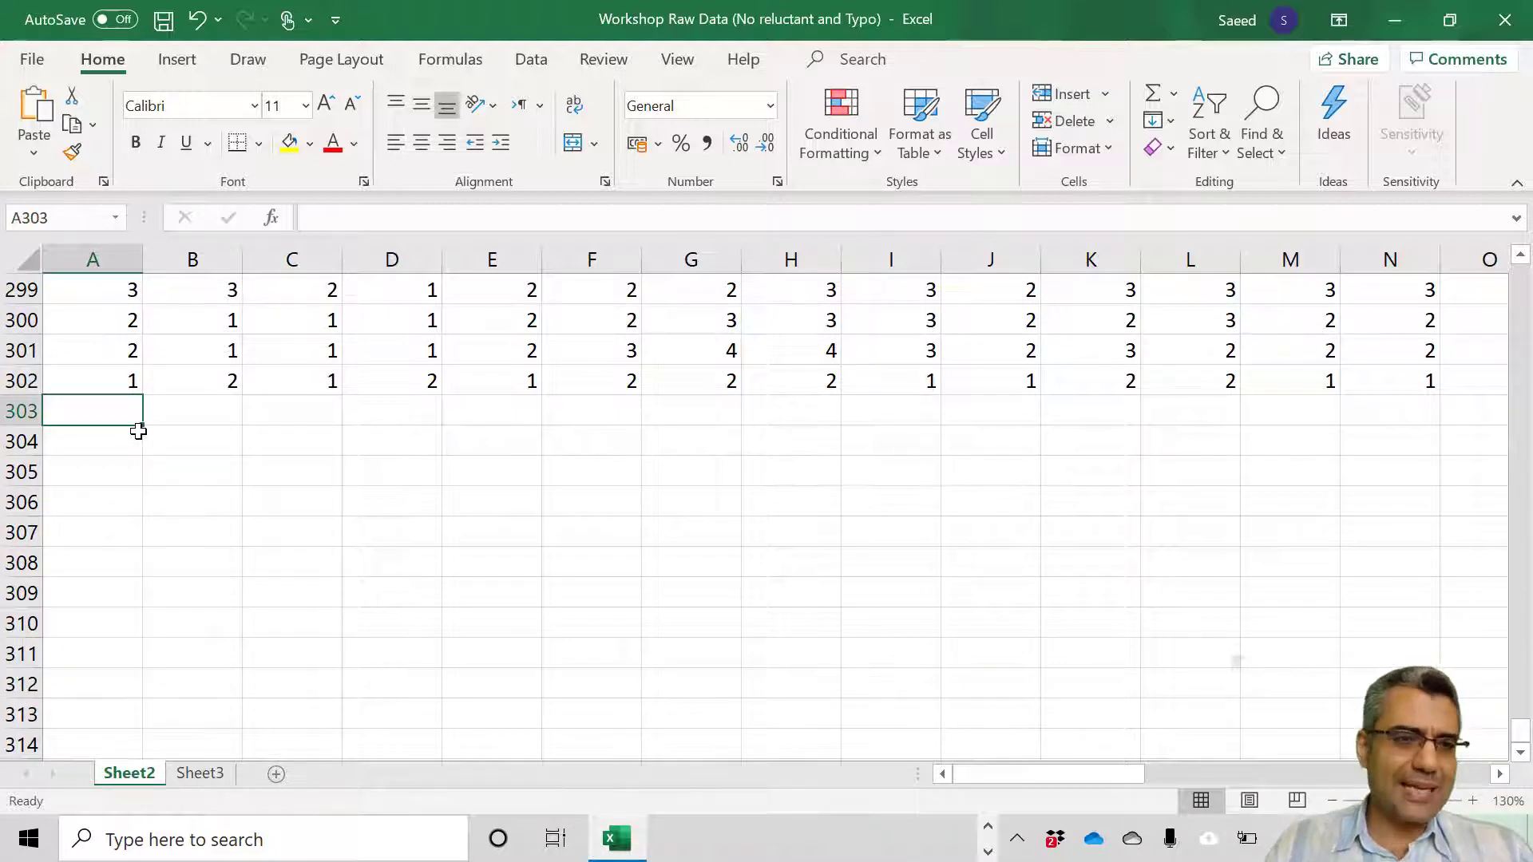
{"action": "type", "text": "="}
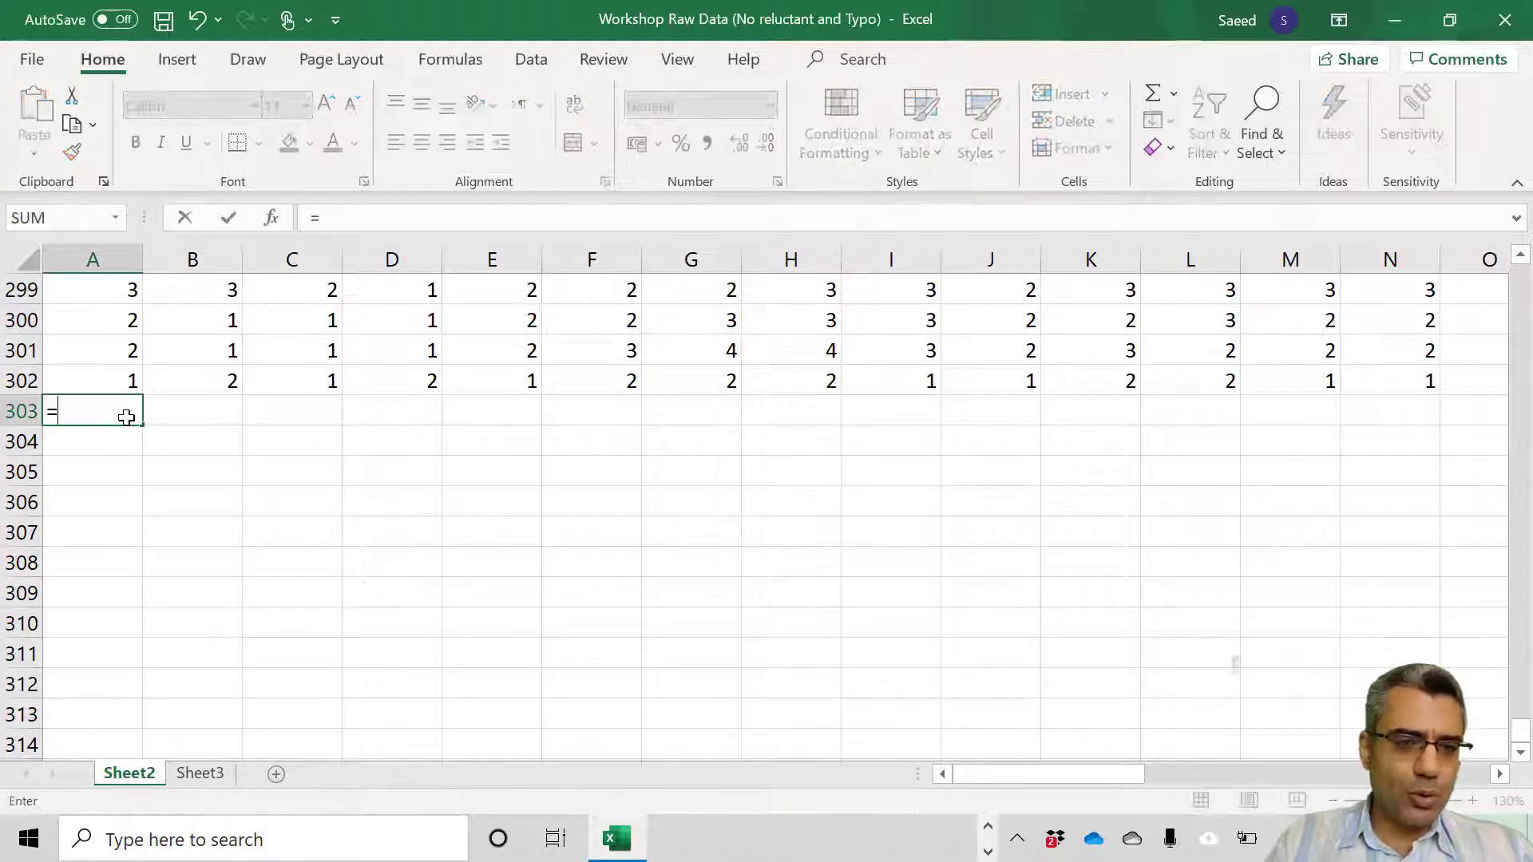
{"action": "type", "text": "count"}
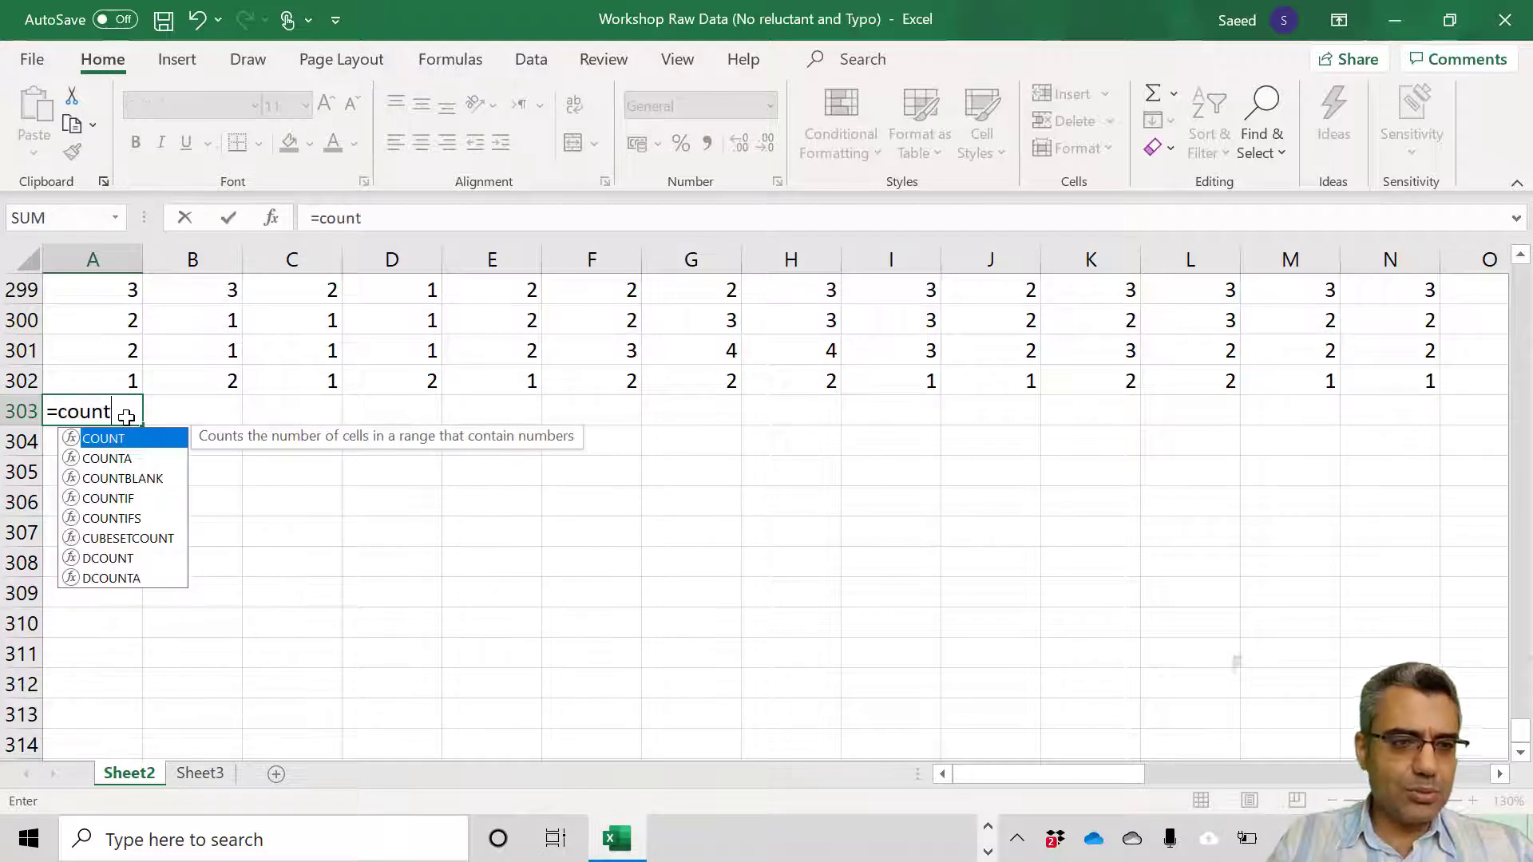
{"action": "type", "text": "blank("}
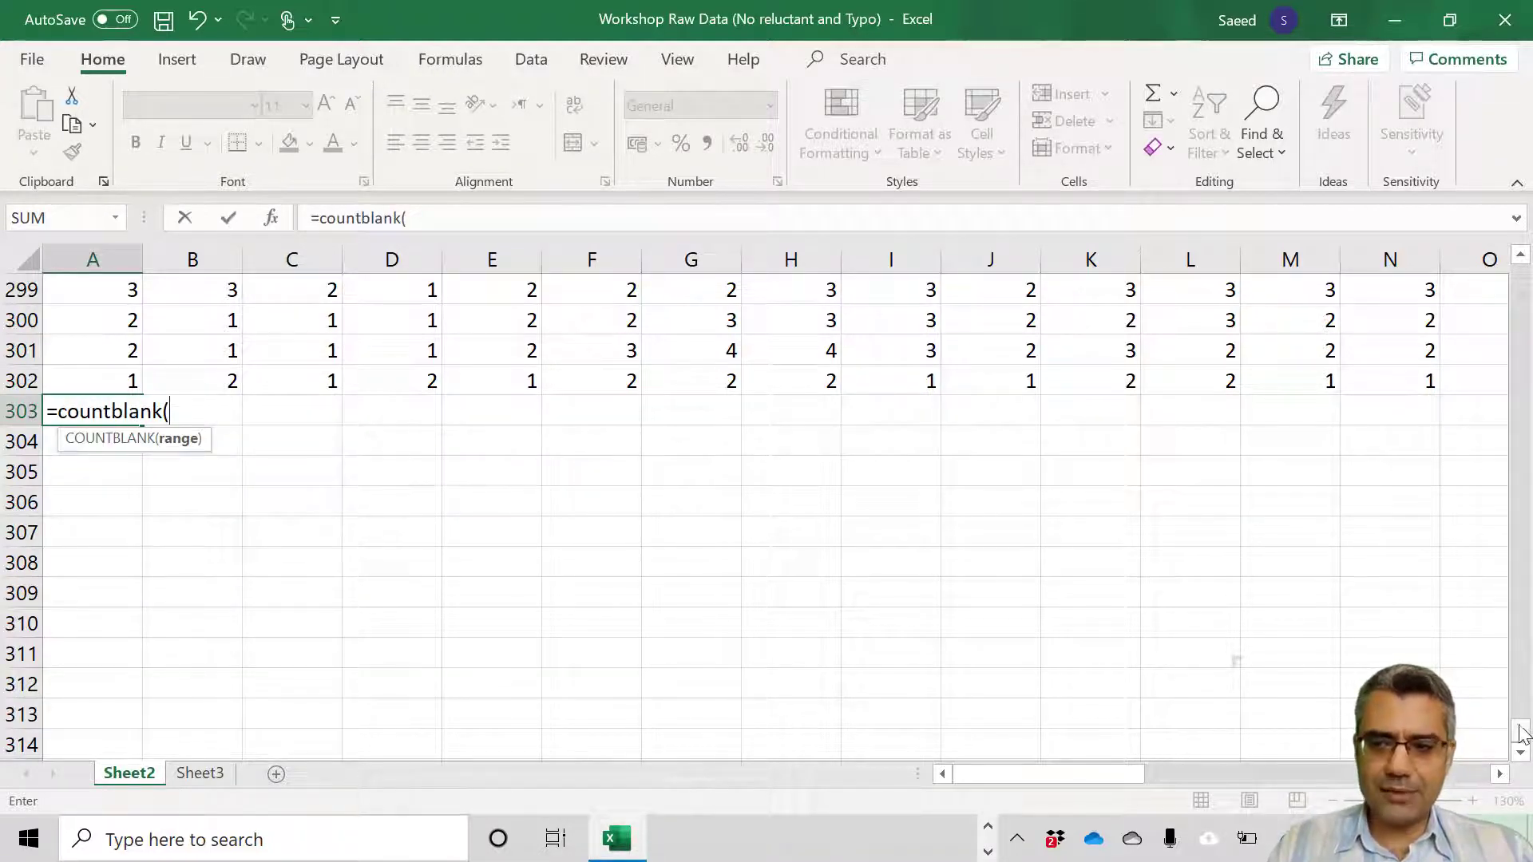
{"action": "left_click_drag", "start_coordinate": [1519, 722], "coordinate": [1519, 275]}
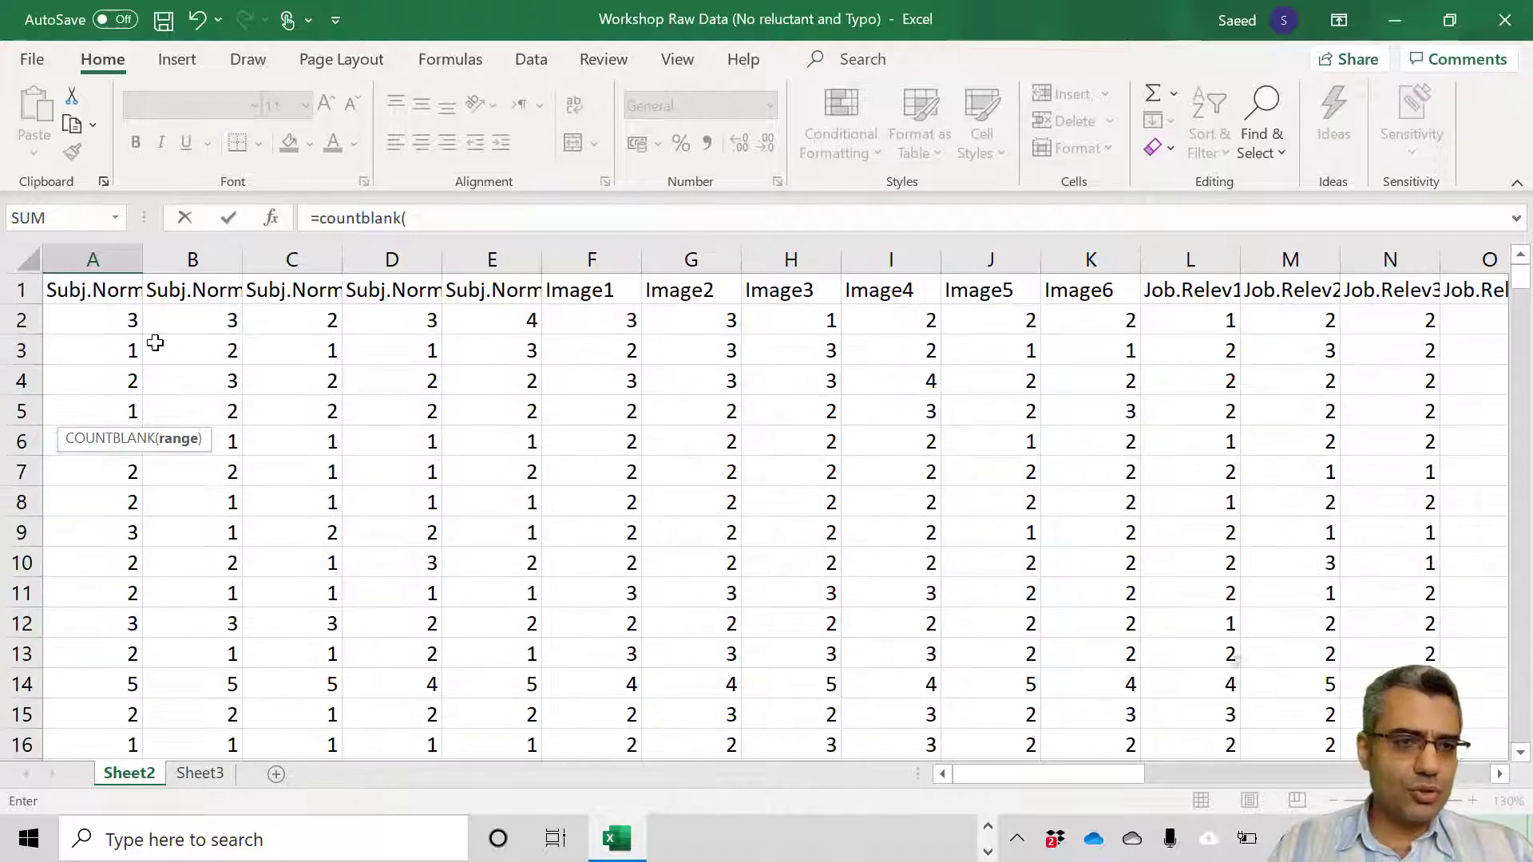
{"action": "left_click", "coordinate": [93, 325]}
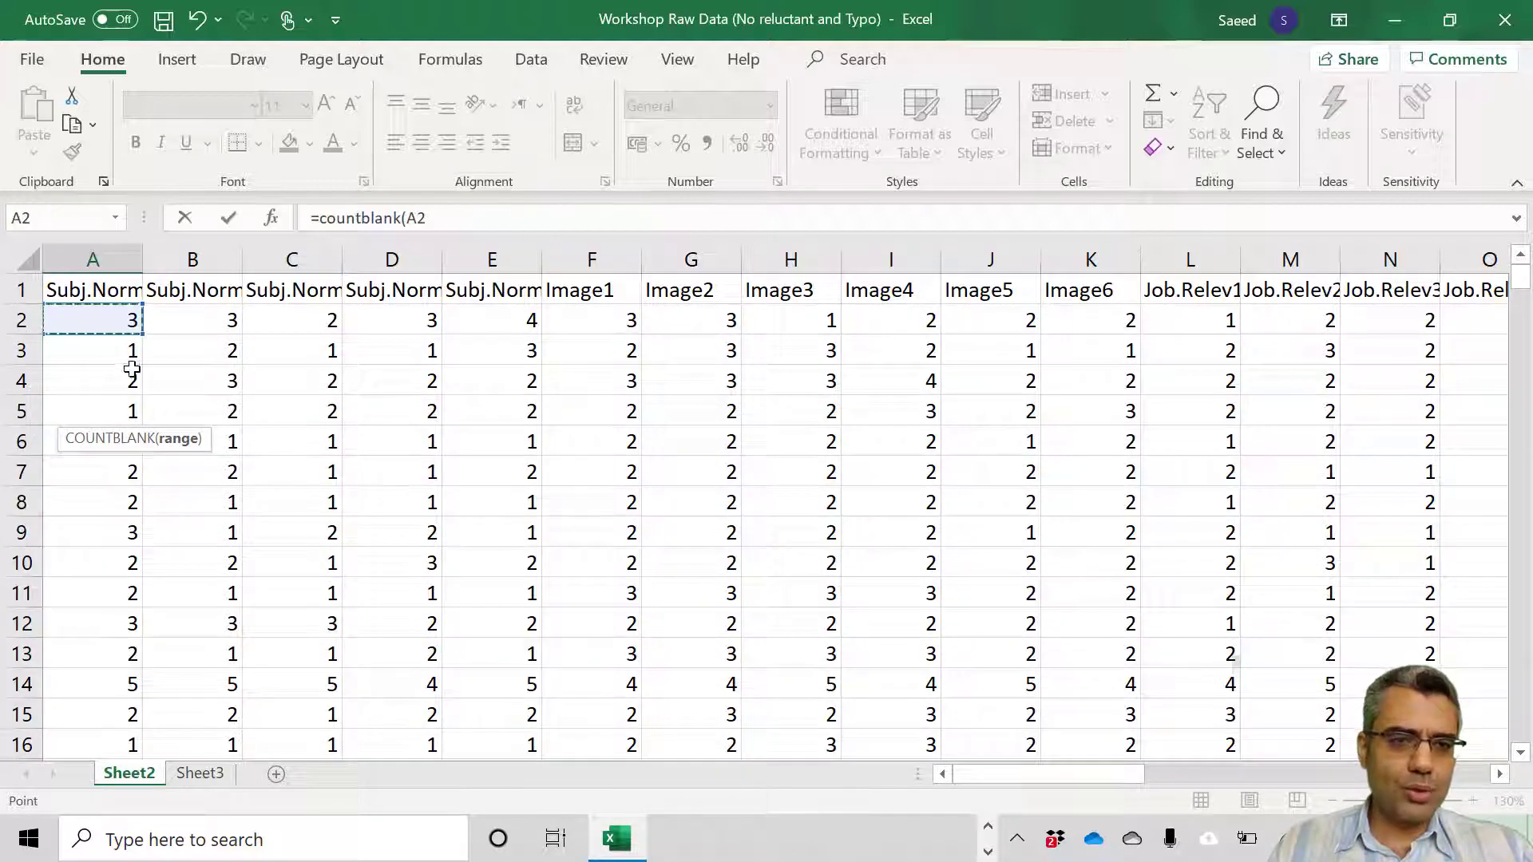
{"action": "left_click_drag", "start_coordinate": [100, 319], "coordinate": [119, 643]}
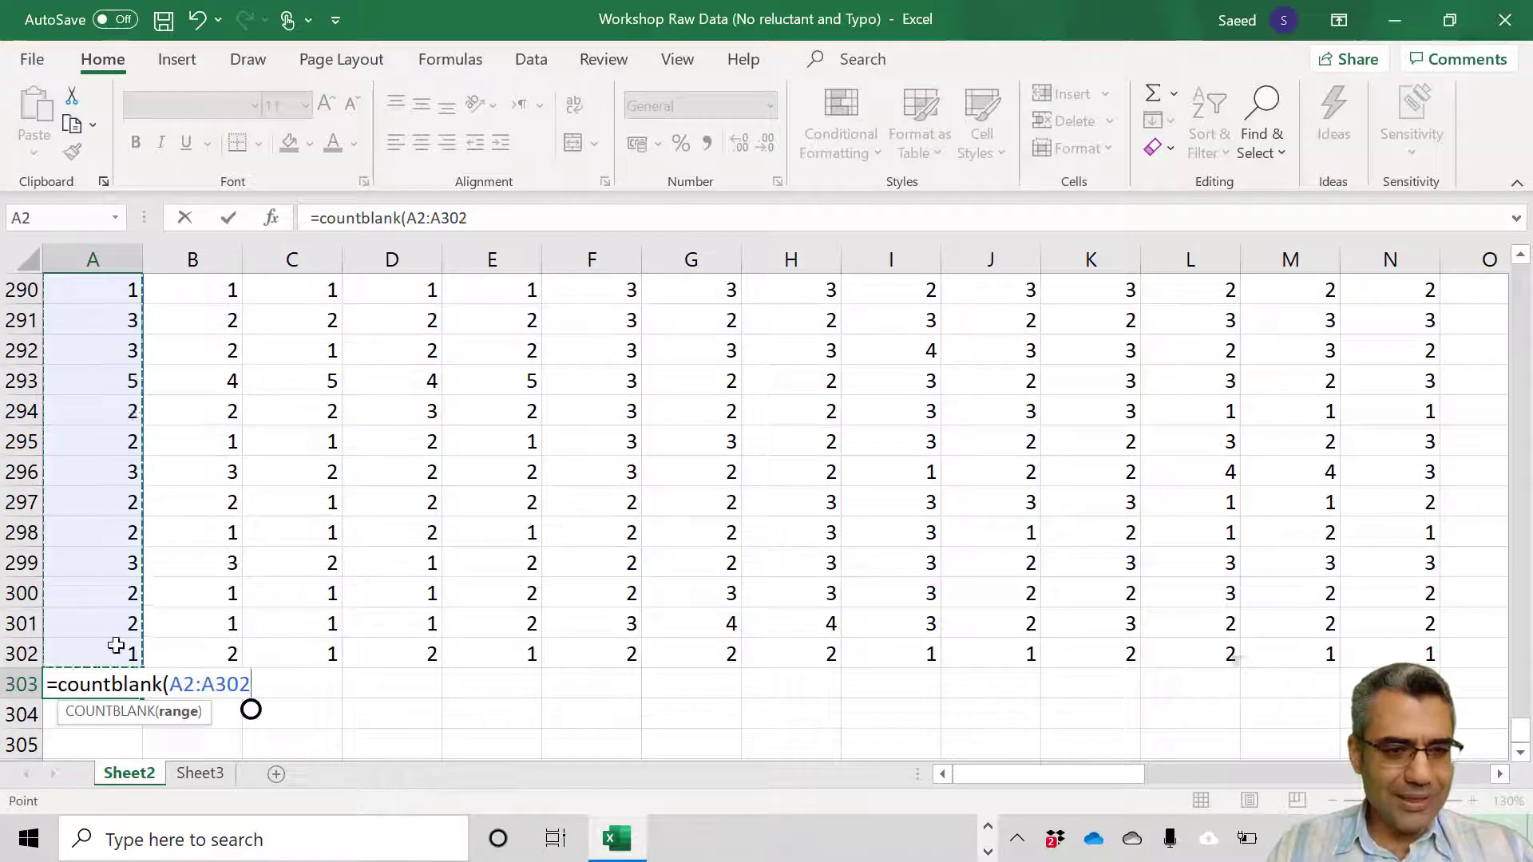
{"action": "type", "text": ")"}
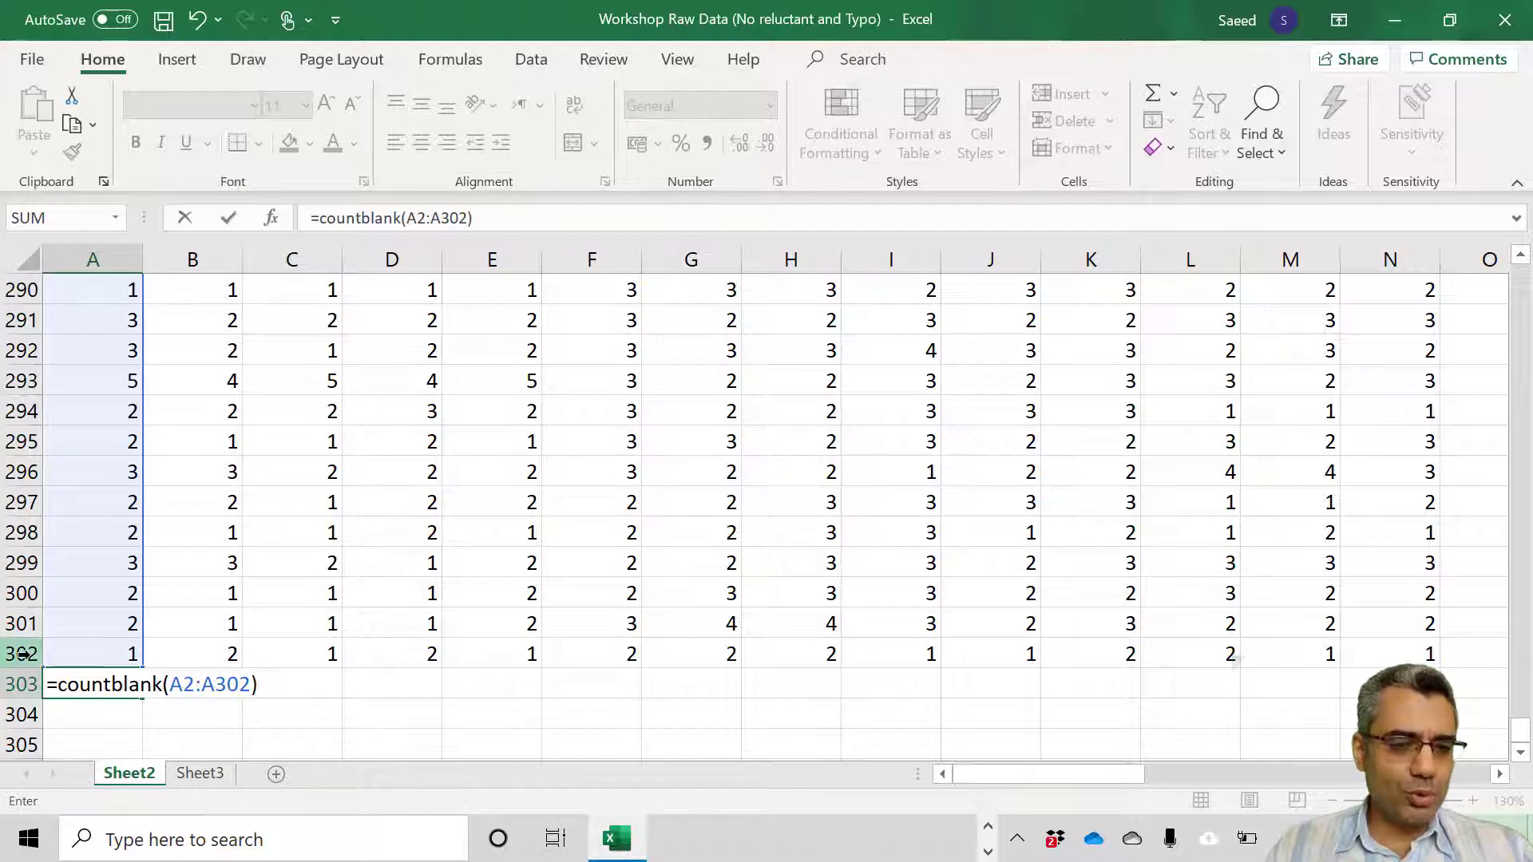
{"action": "key", "text": "Return"}
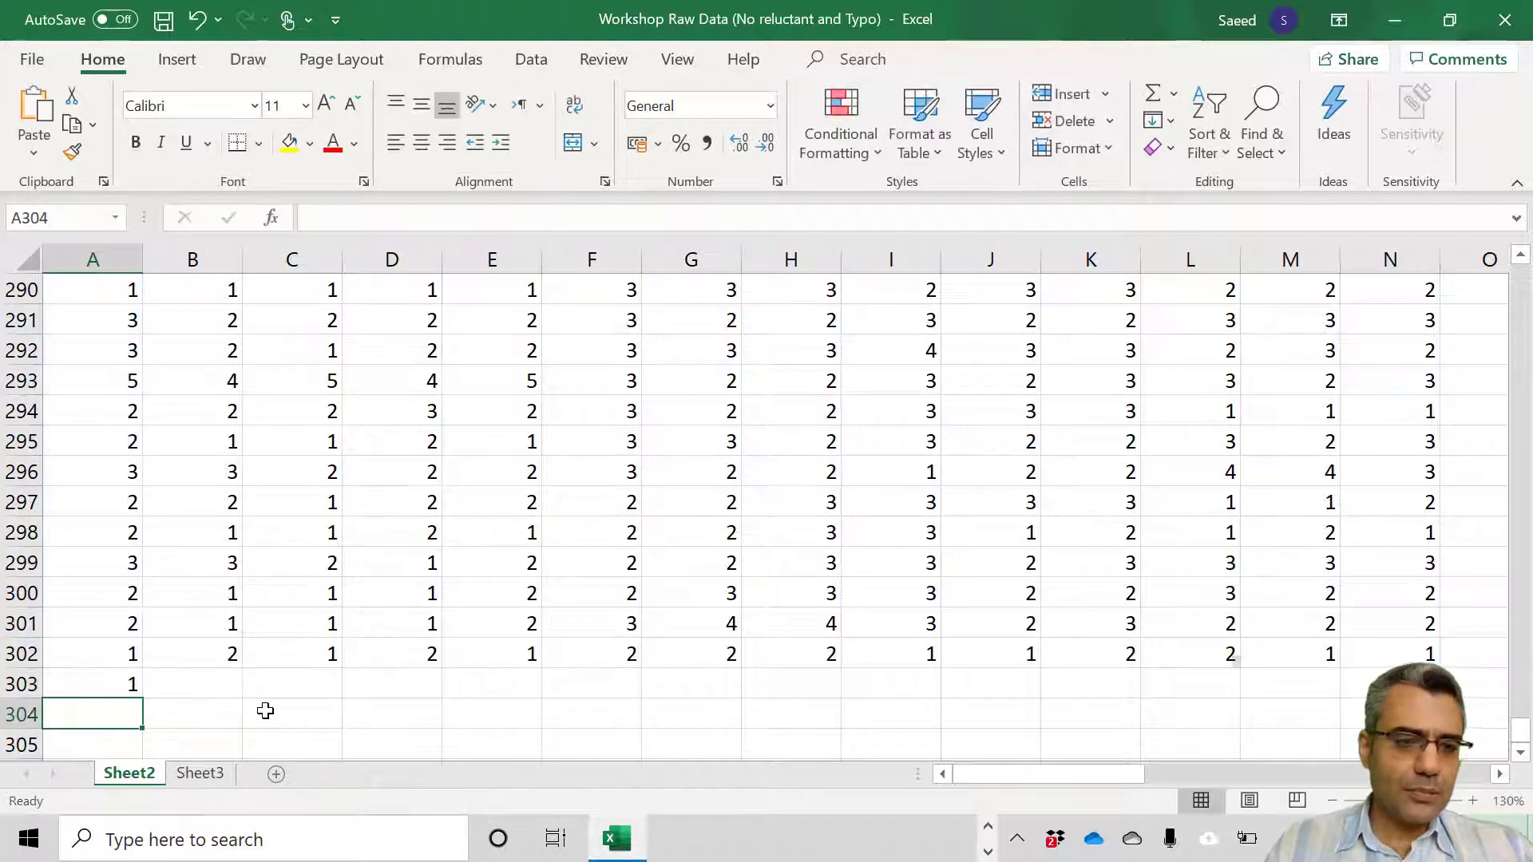
Step: Fill A303's COUNTBLANK formula through AL303 and flag counts greater than 0 in light red
{"action": "left_click", "coordinate": [105, 686]}
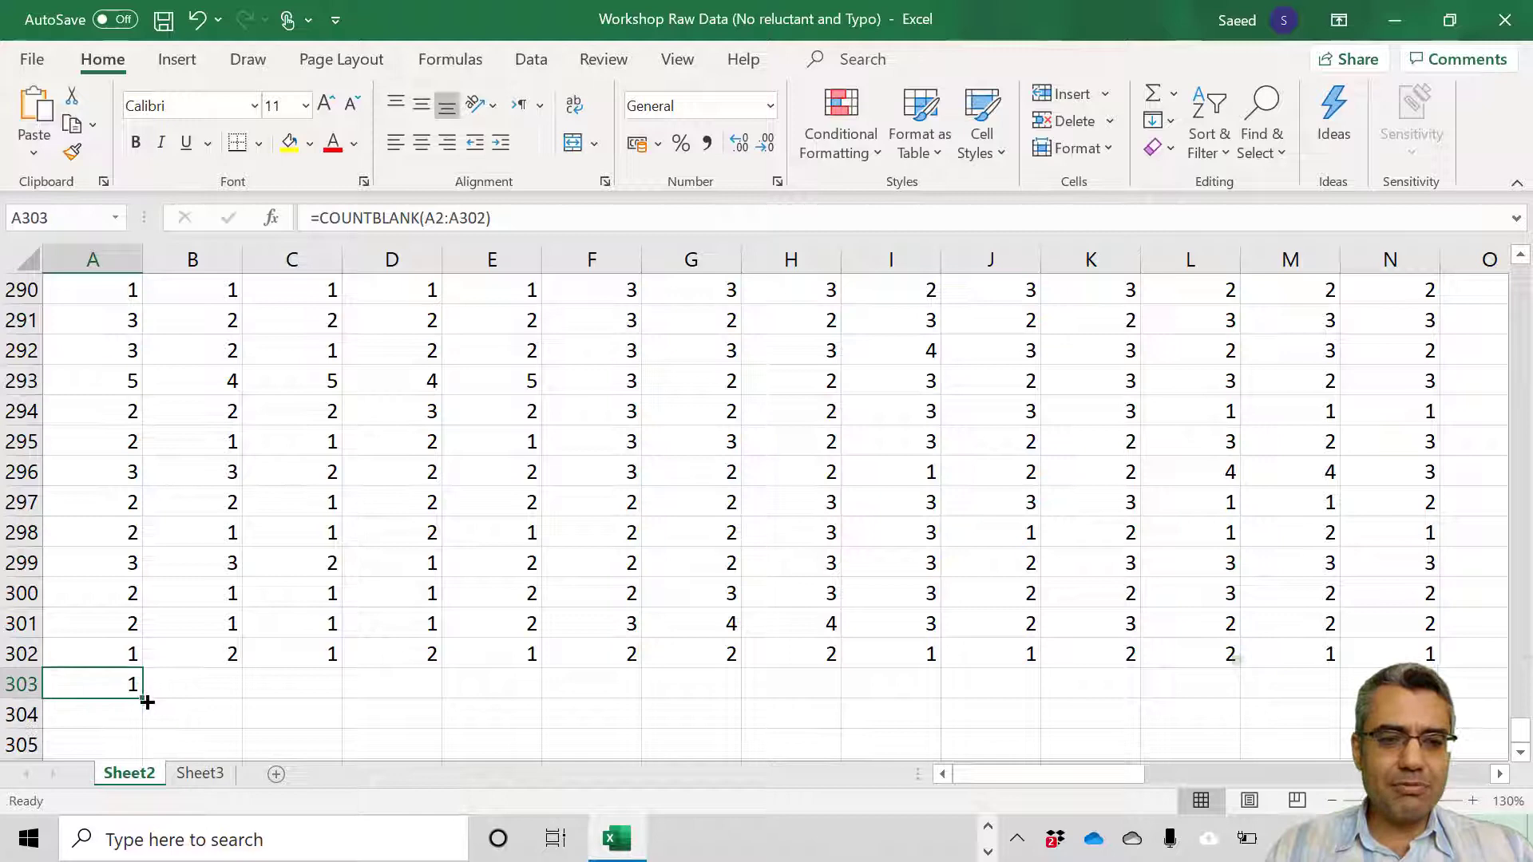
{"action": "left_click_drag", "start_coordinate": [143, 701], "coordinate": [1128, 678]}
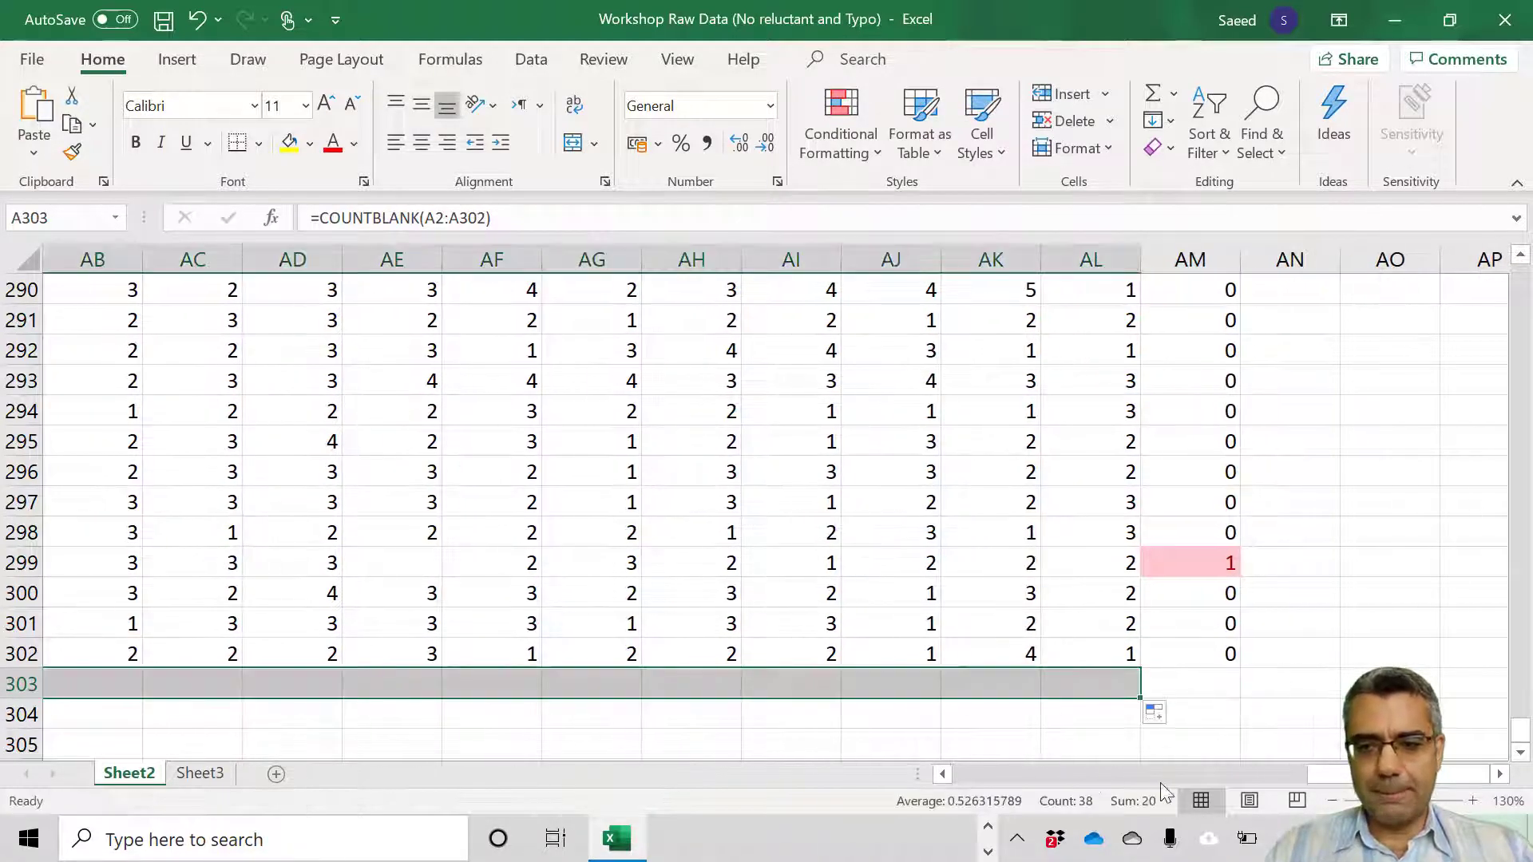
{"action": "left_click", "coordinate": [853, 160]}
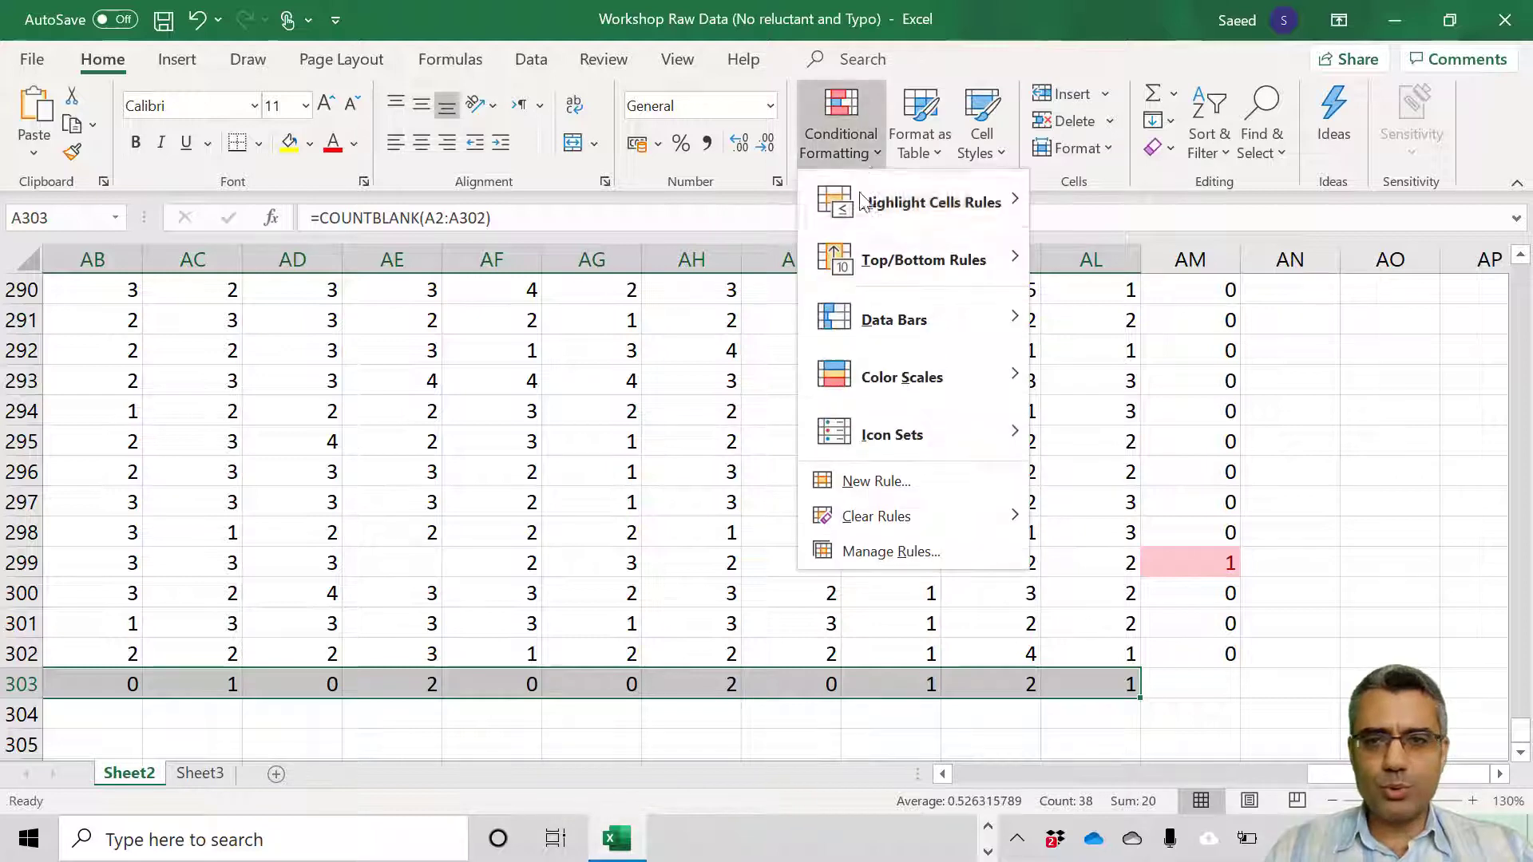
{"action": "mouse_move", "coordinate": [956, 204]}
{"action": "left_click", "coordinate": [1157, 211]}
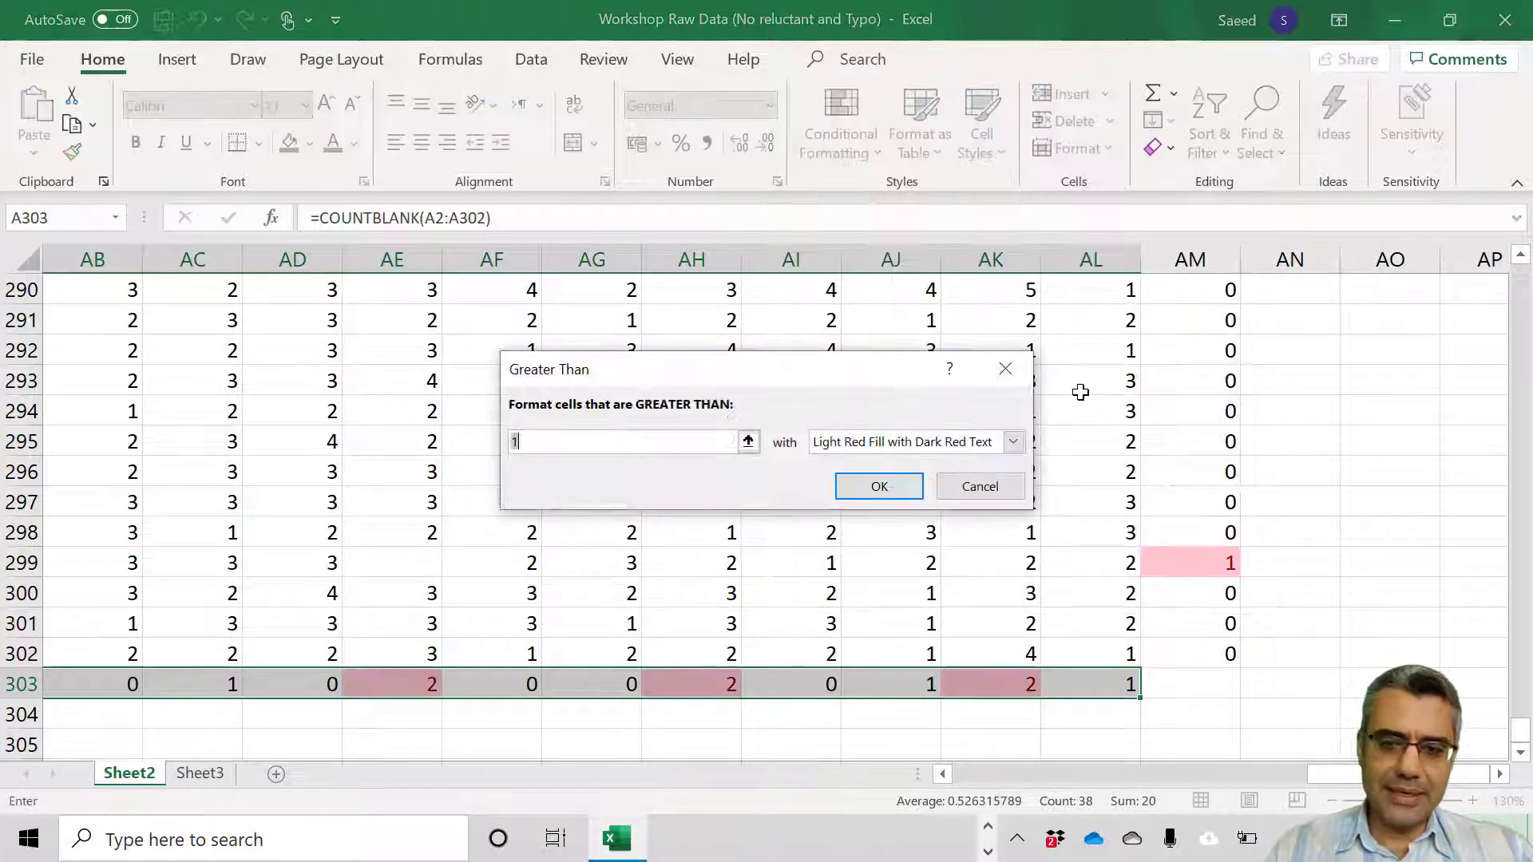
{"action": "type", "text": "0"}
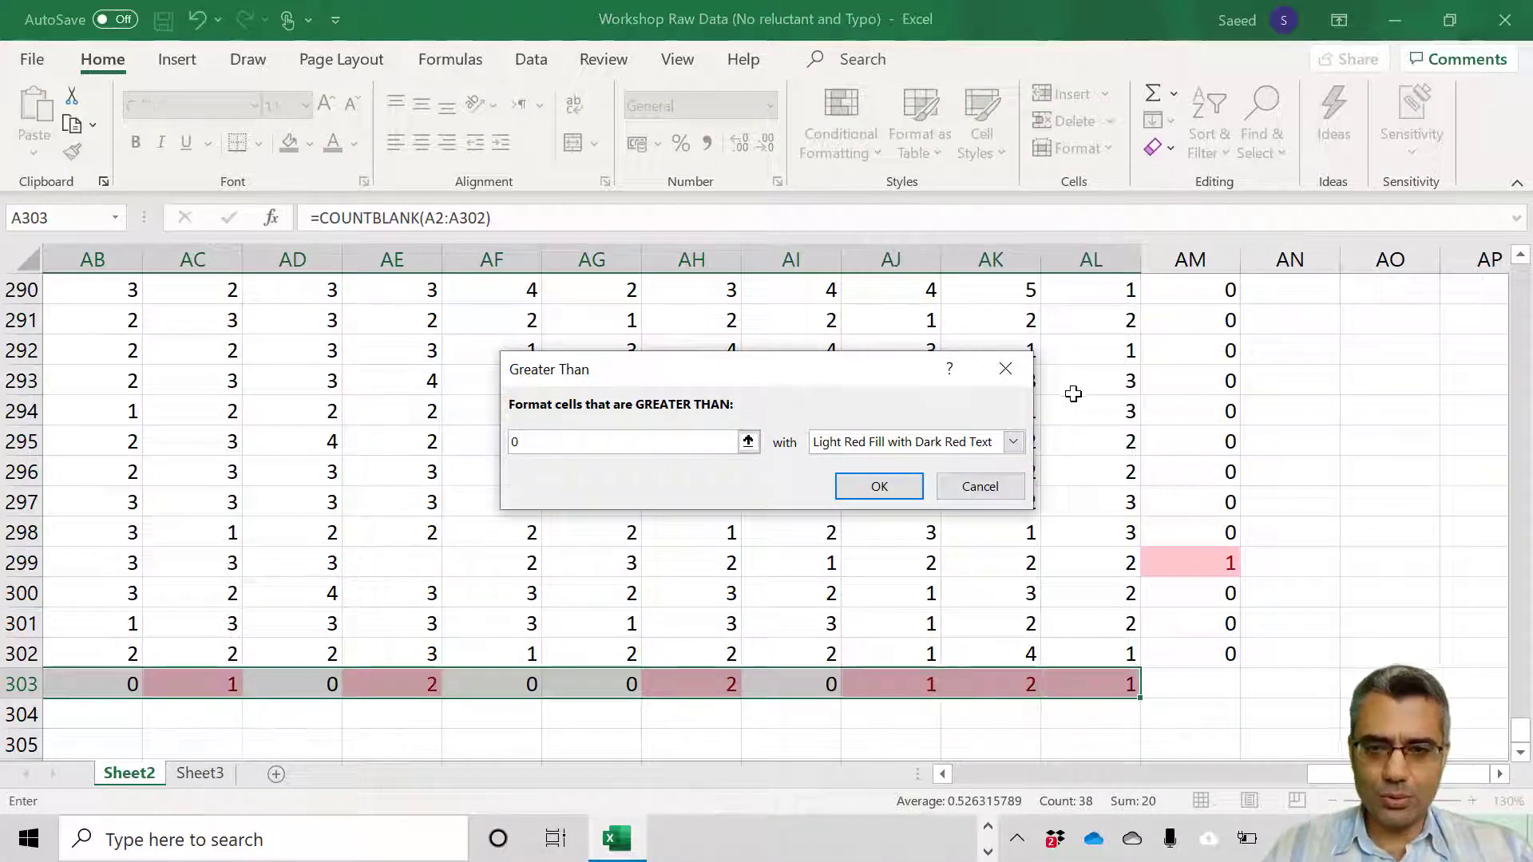
{"action": "left_click", "coordinate": [879, 486]}
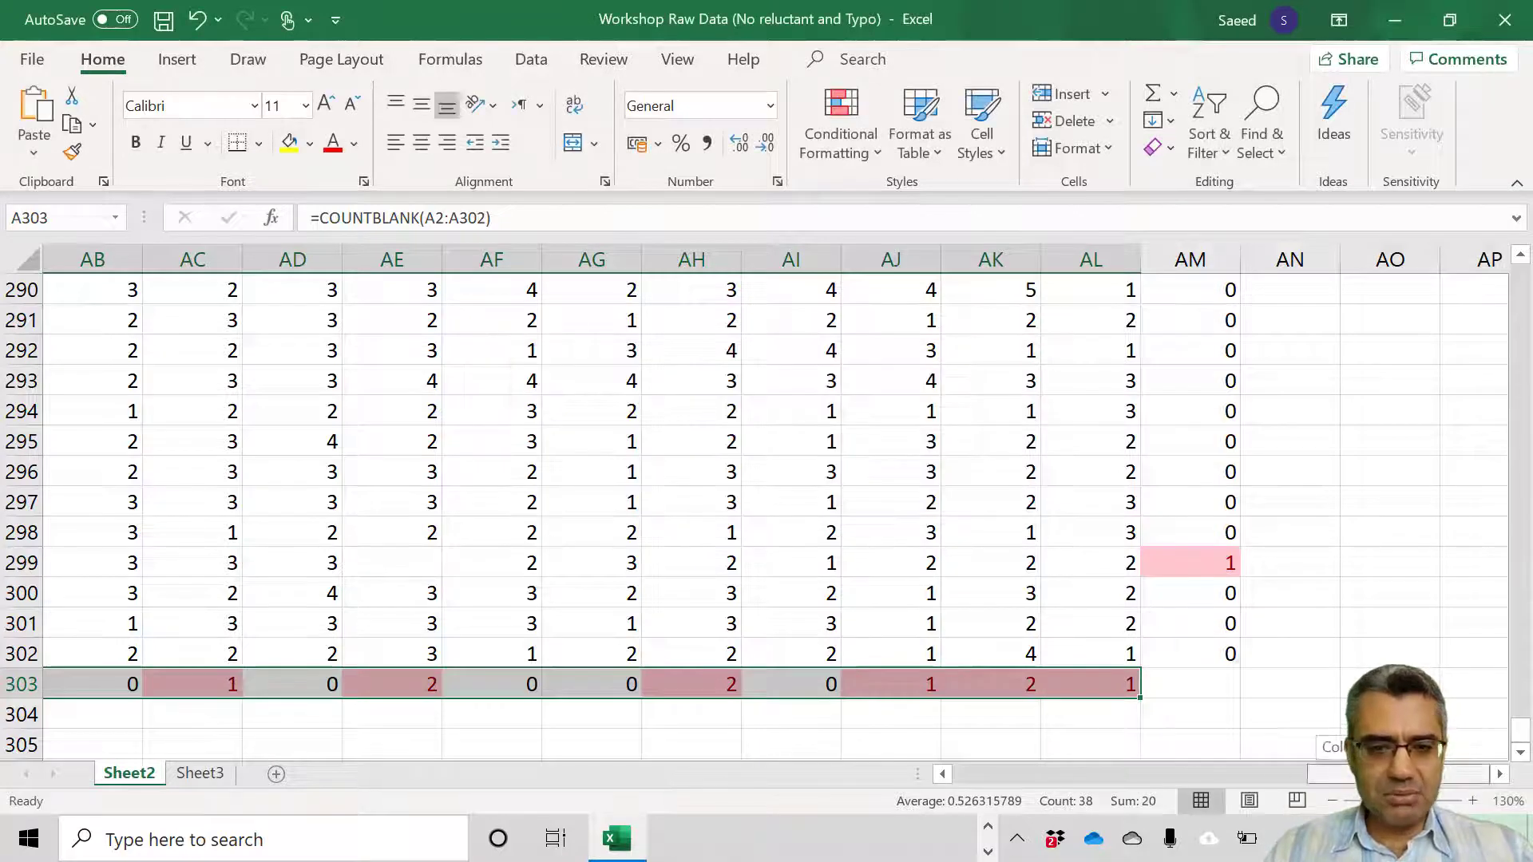
{"action": "scroll", "coordinate": [1325, 780], "scroll_direction": "left", "scroll_amount": 4}
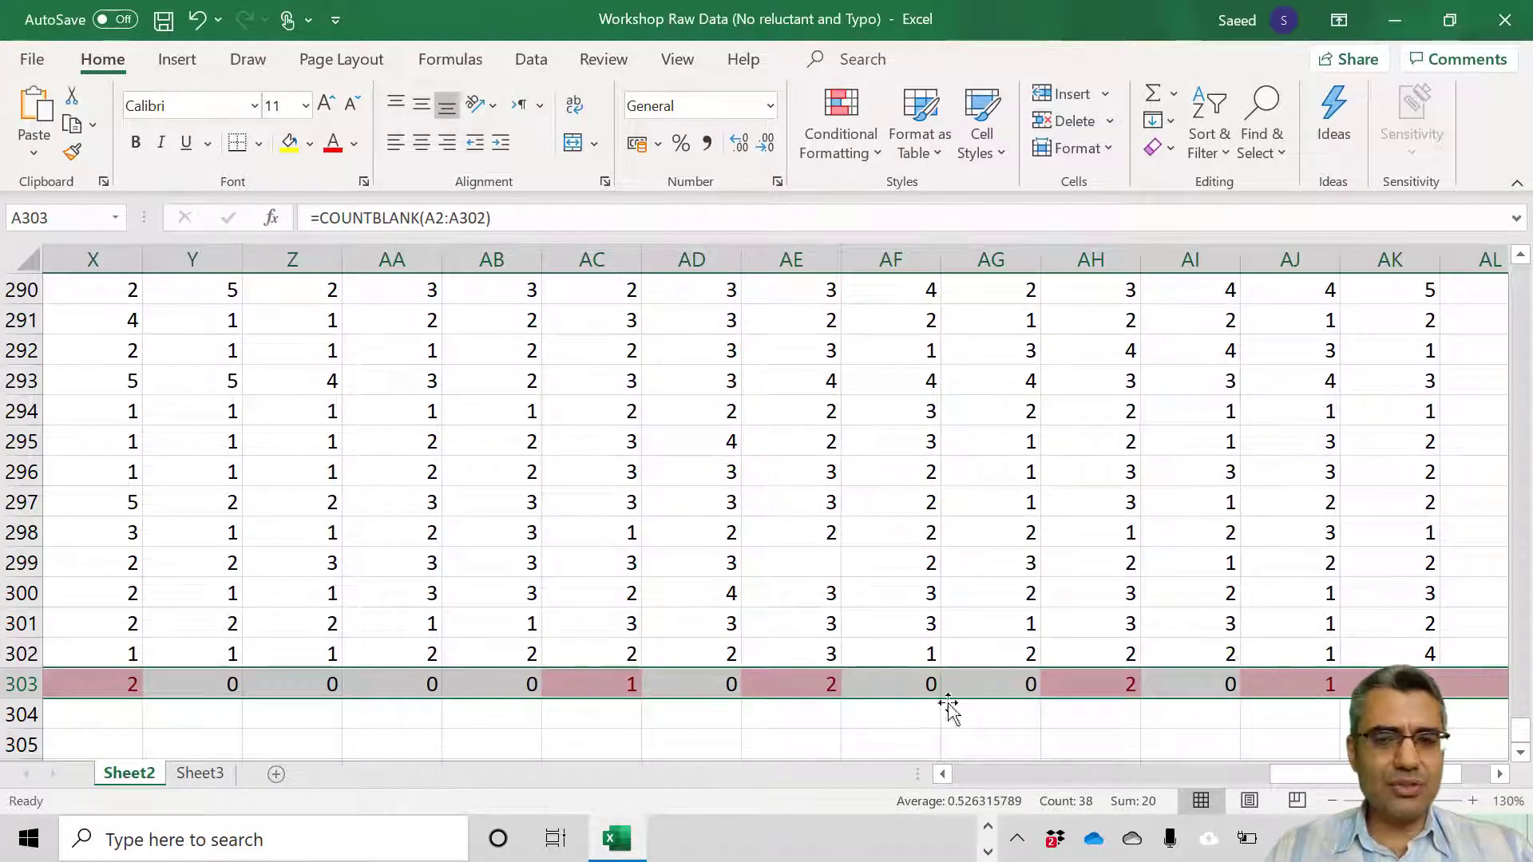
{"action": "left_click_drag", "start_coordinate": [1326, 774], "coordinate": [918, 783]}
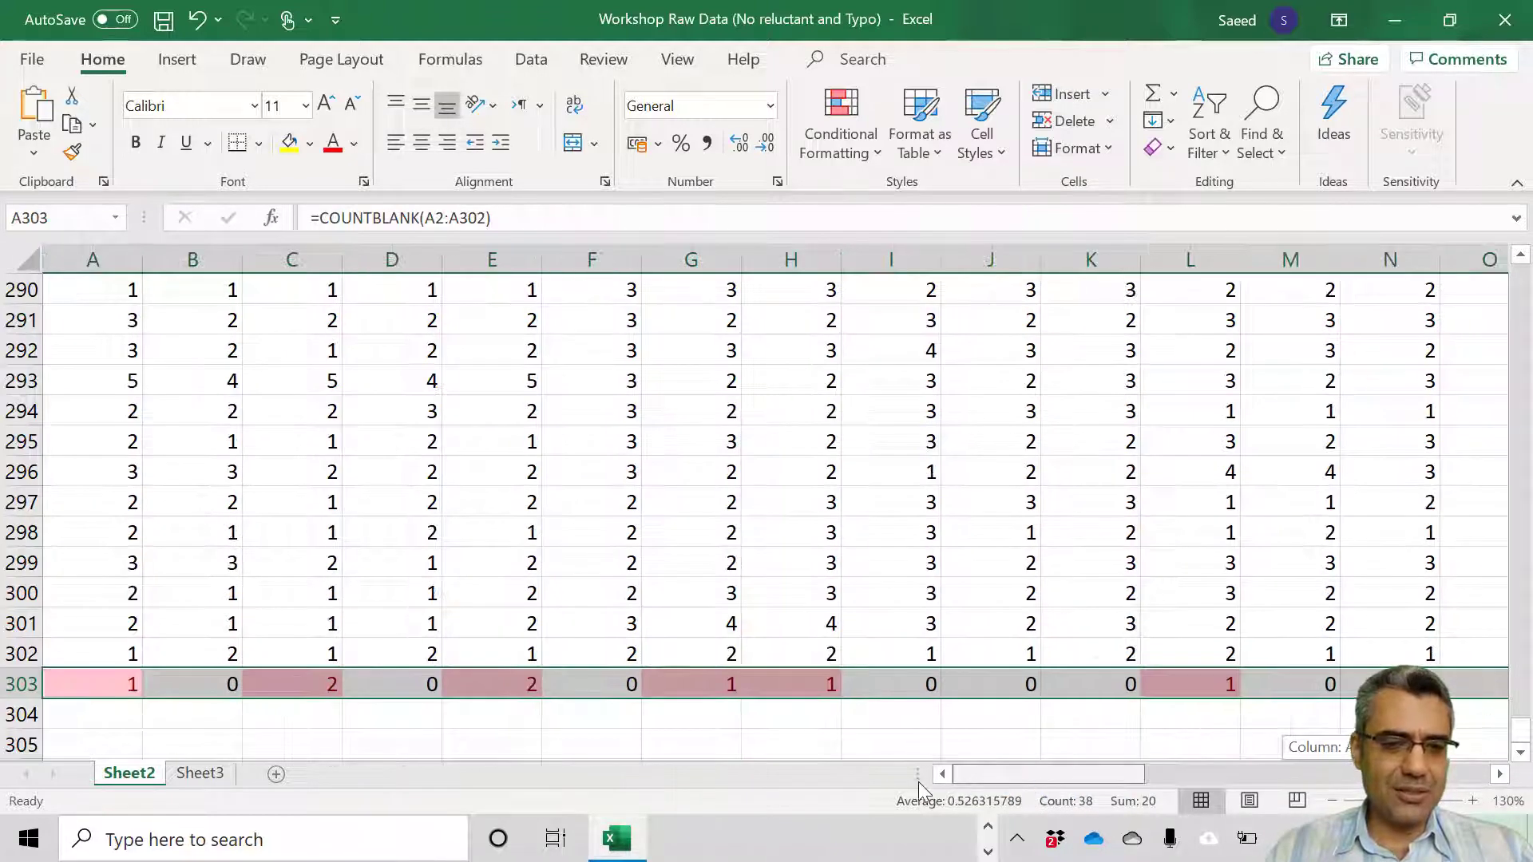
{"action": "left_click", "coordinate": [565, 640]}
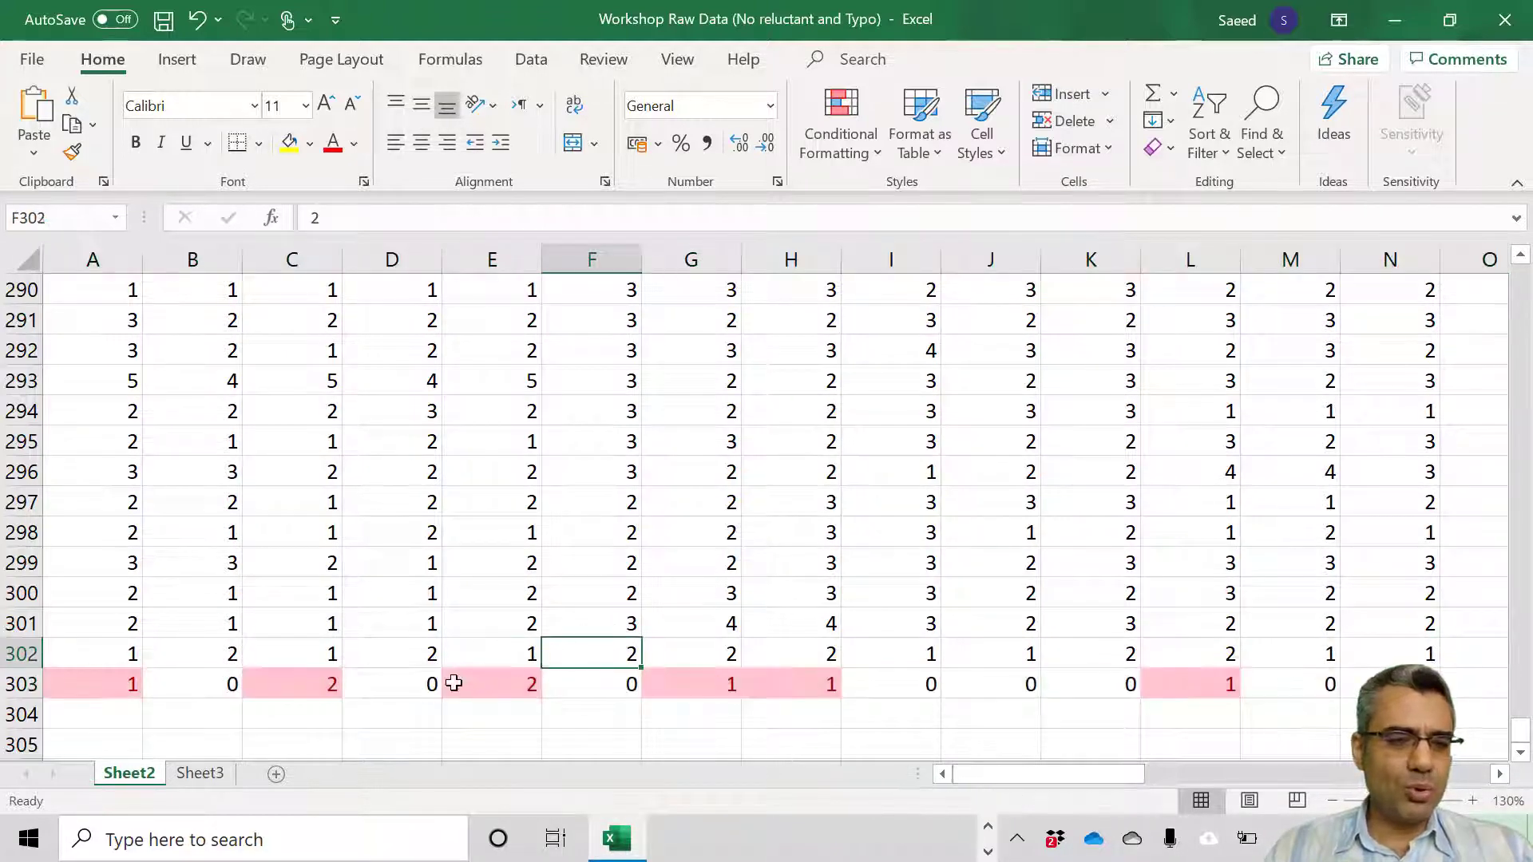
{"action": "scroll", "coordinate": [502, 565], "scroll_direction": "down", "scroll_amount": 1, "text": "ctrl"}
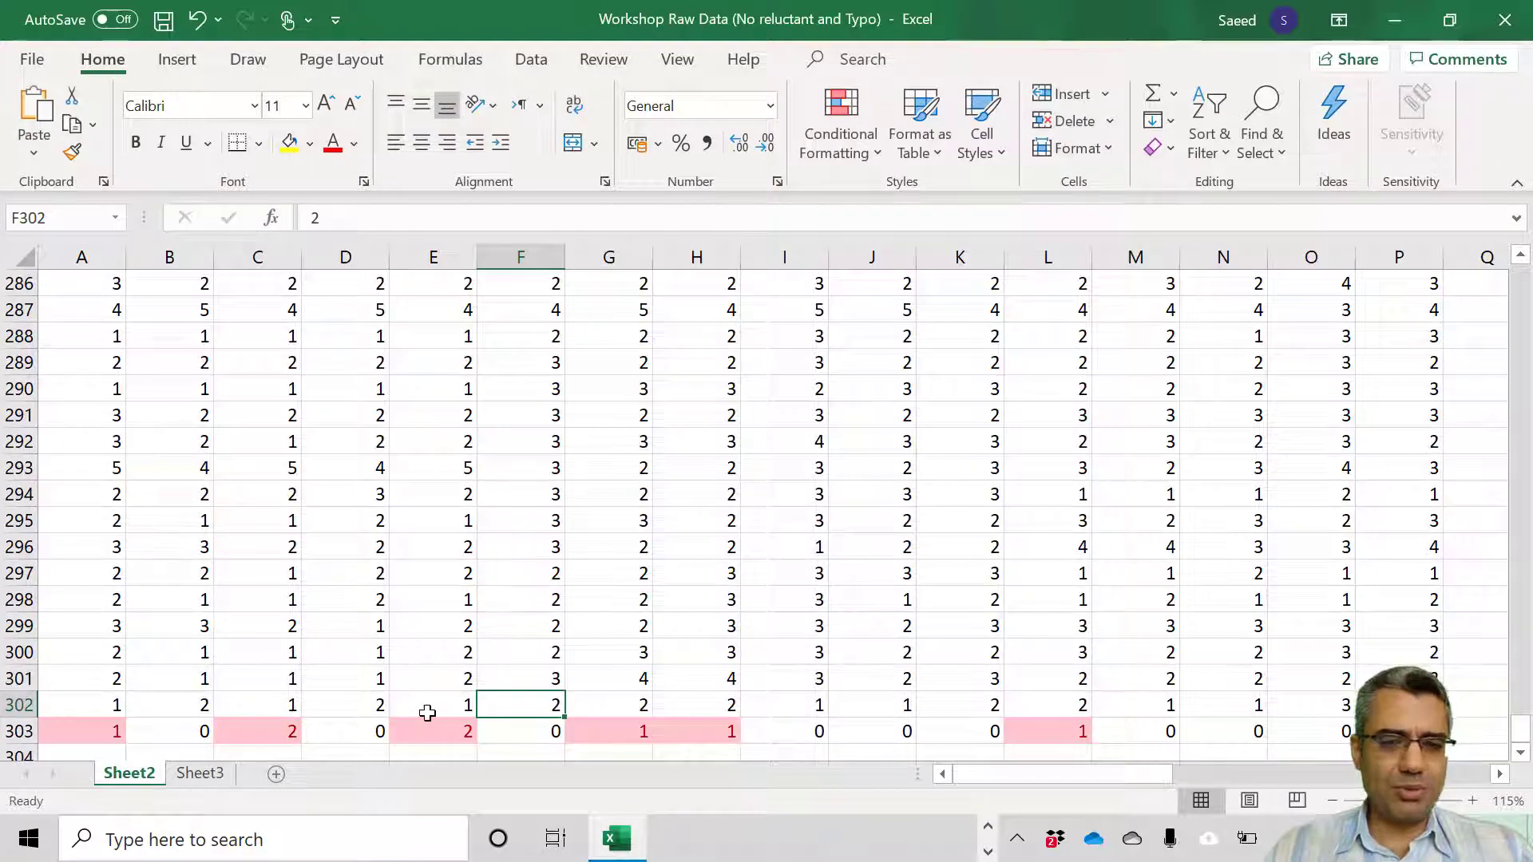
{"action": "scroll", "coordinate": [571, 695], "scroll_direction": "down", "scroll_amount": 1}
{"action": "scroll", "coordinate": [683, 509], "scroll_direction": "up", "scroll_amount": 1}
{"action": "scroll", "coordinate": [683, 509], "scroll_direction": "up", "scroll_amount": 12}
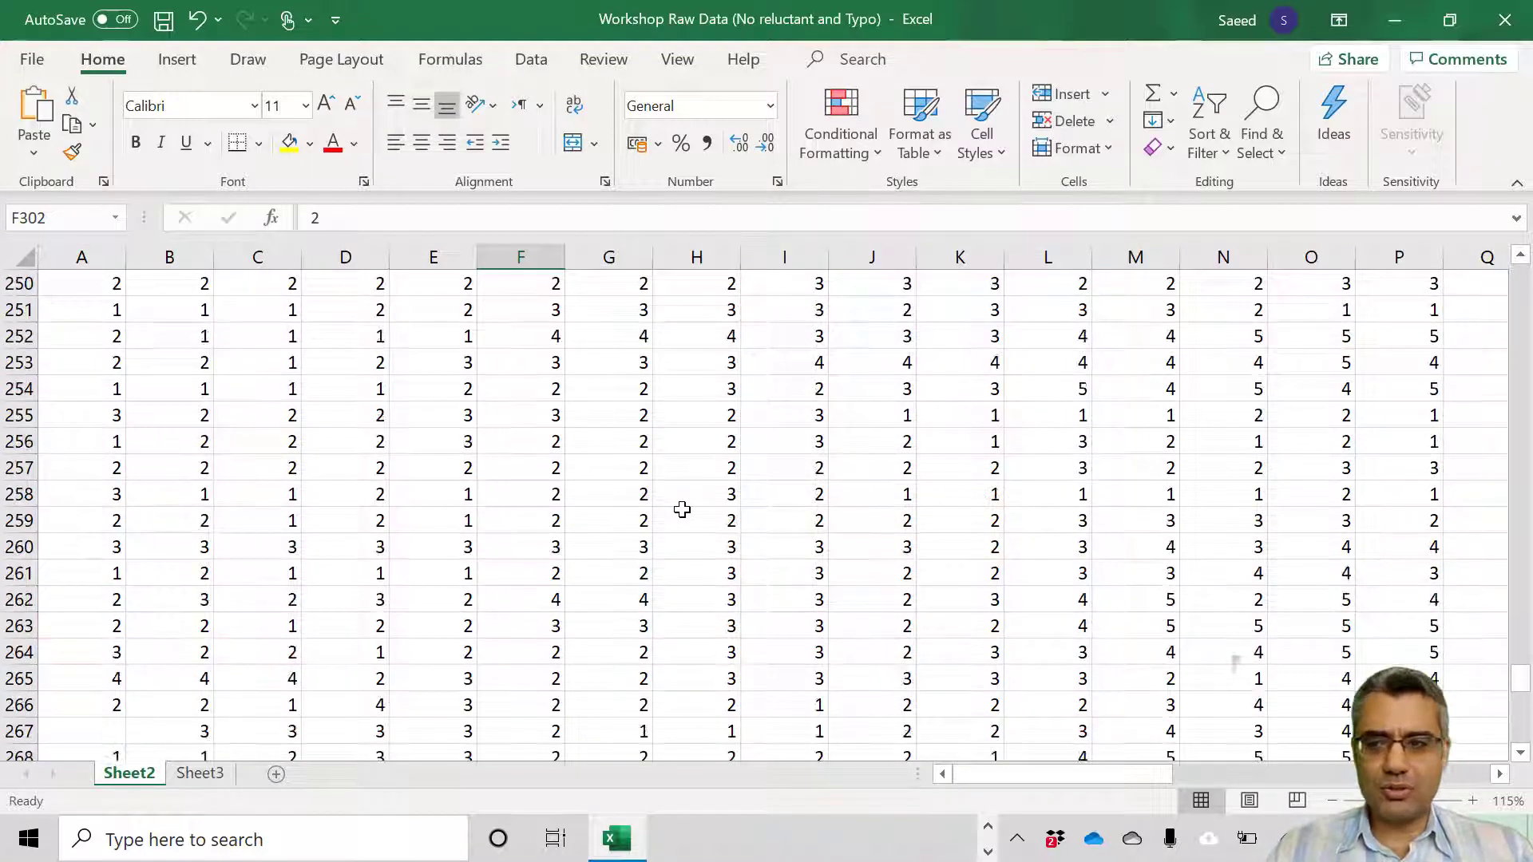
{"action": "scroll", "coordinate": [683, 511], "scroll_direction": "up", "scroll_amount": 2, "text": "ctrl"}
{"action": "scroll", "coordinate": [683, 523], "scroll_direction": "down", "scroll_amount": 2, "text": "ctrl"}
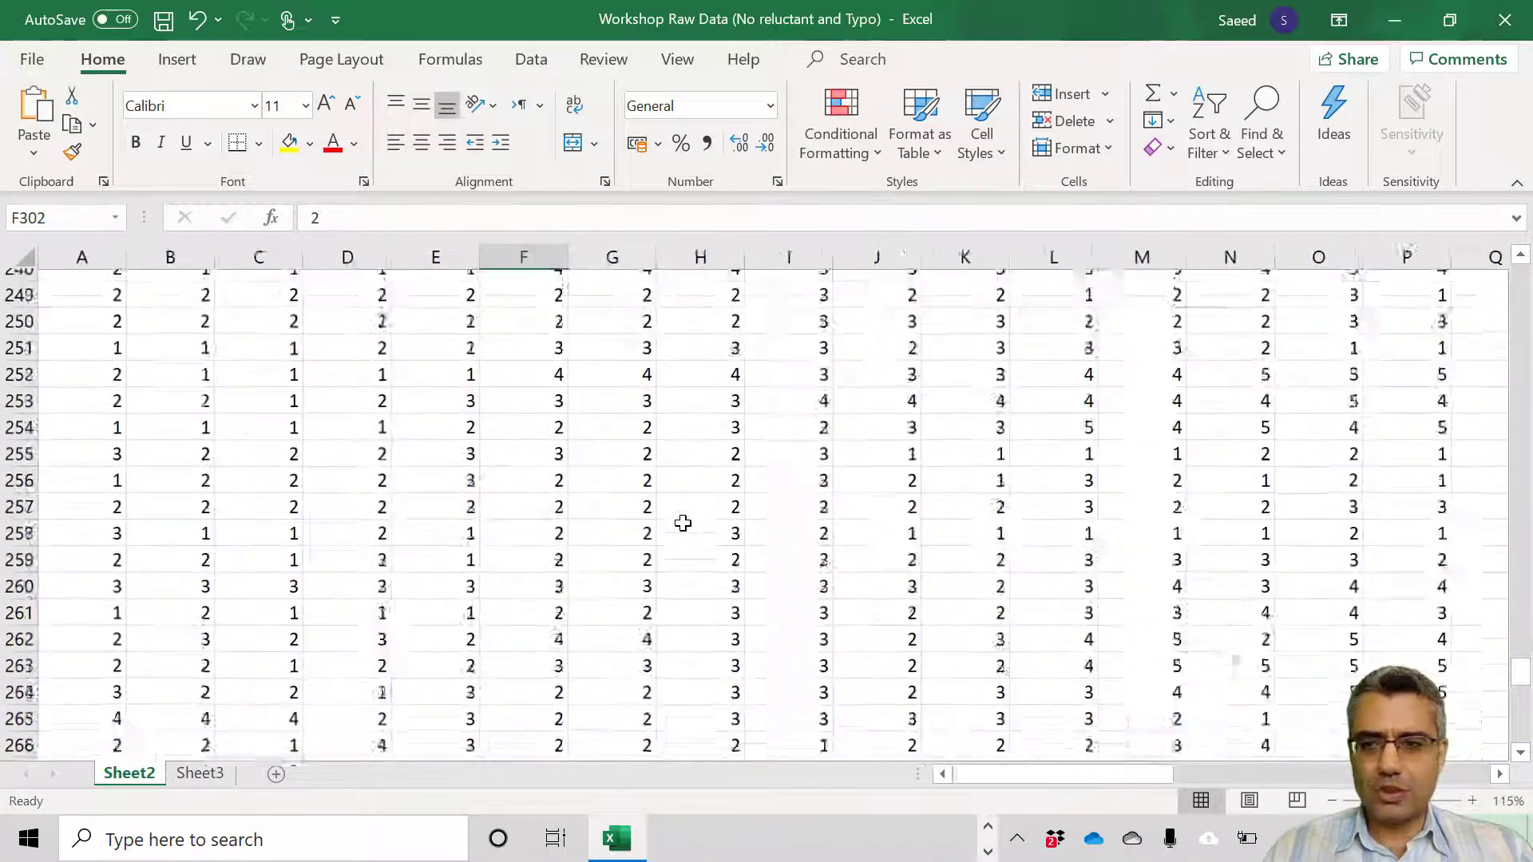
{"action": "scroll", "coordinate": [678, 521], "scroll_direction": "up", "scroll_amount": 20}
{"action": "scroll", "coordinate": [677, 521], "scroll_direction": "up", "scroll_amount": 20}
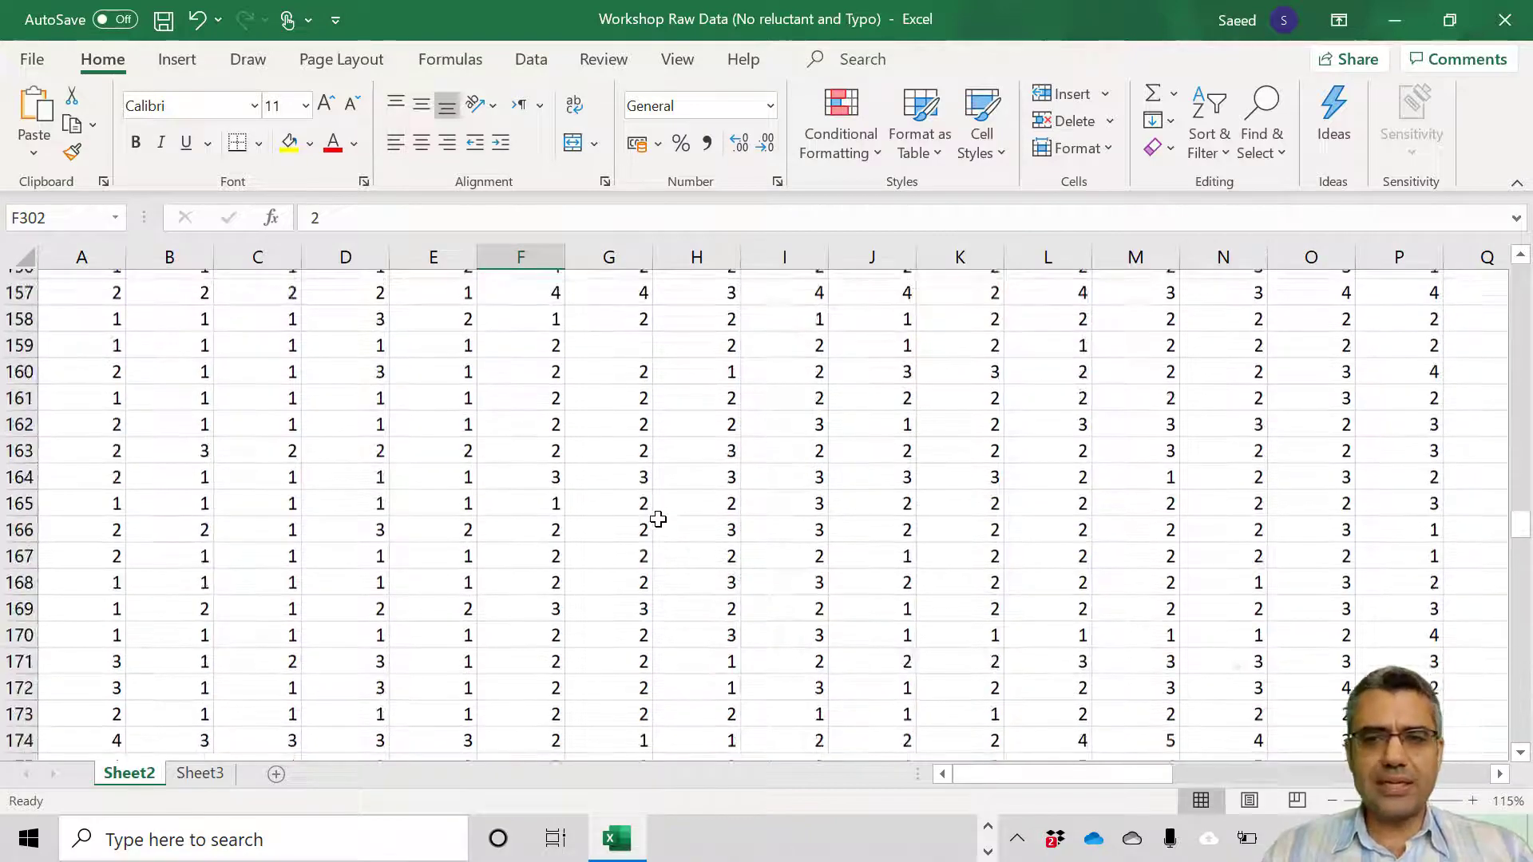
{"action": "scroll", "coordinate": [626, 501], "scroll_direction": "up", "scroll_amount": 7}
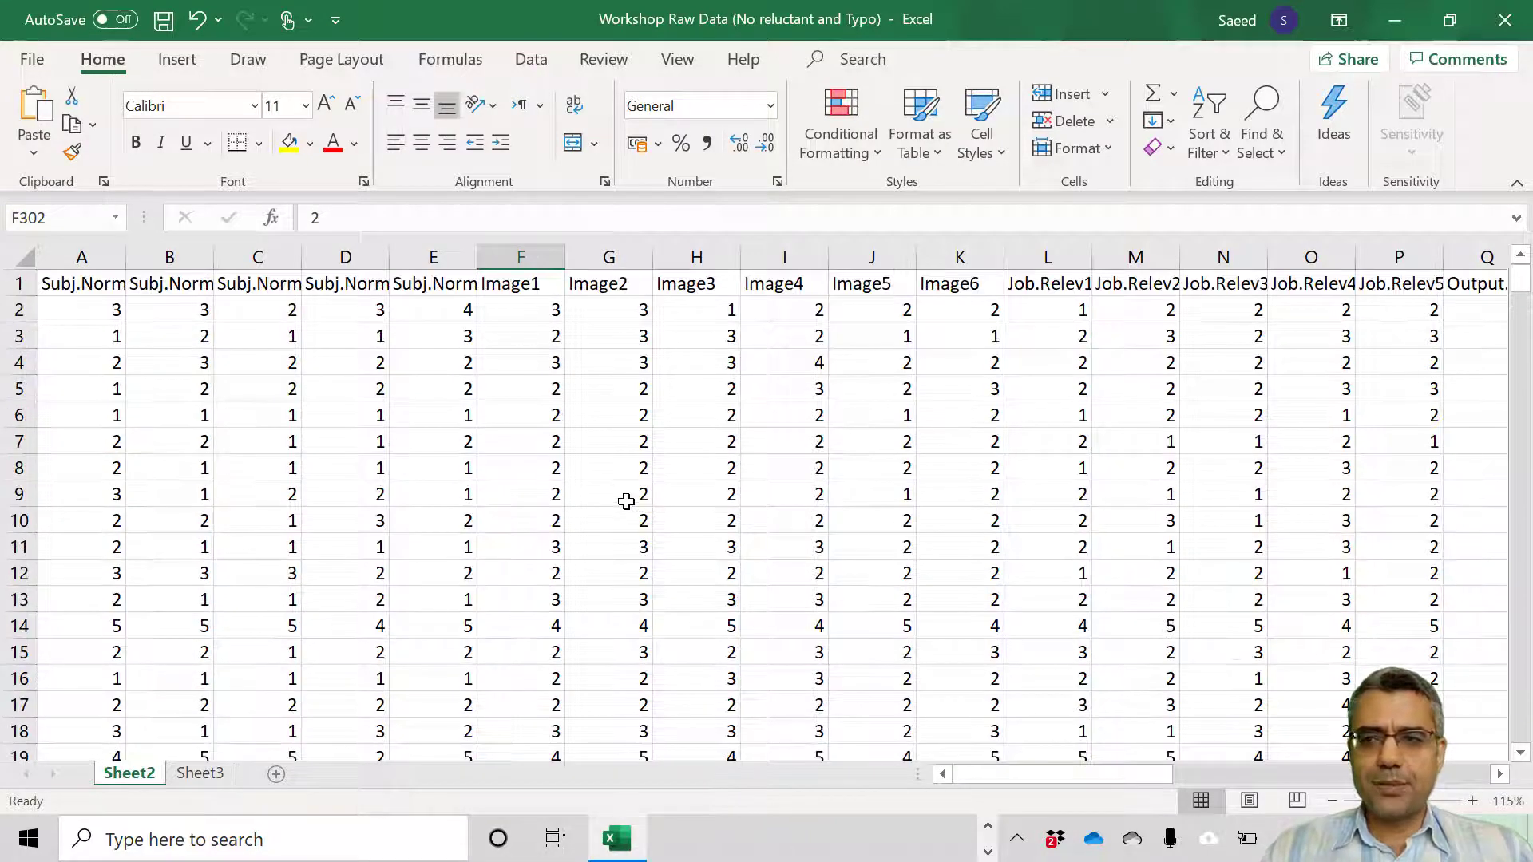
{"action": "scroll", "coordinate": [559, 481], "scroll_direction": "down", "scroll_amount": 1, "text": "ctrl"}
{"action": "scroll", "coordinate": [562, 483], "scroll_direction": "down", "scroll_amount": 1, "text": "ctrl"}
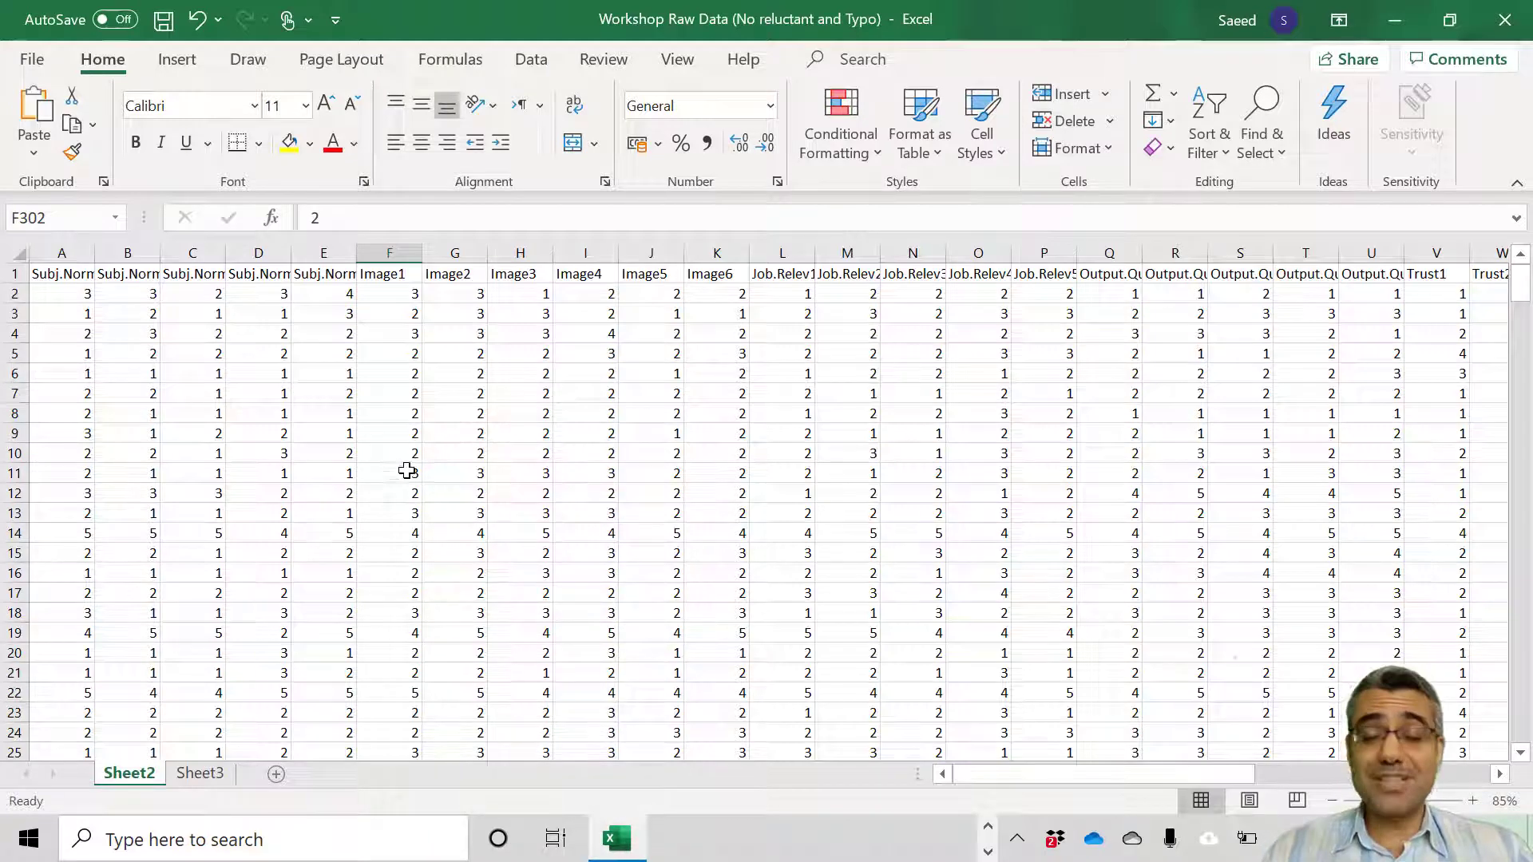
{"action": "left_click", "coordinate": [206, 313]}
{"action": "key", "text": "ctrl+Down"}
{"action": "key", "text": "Down"}
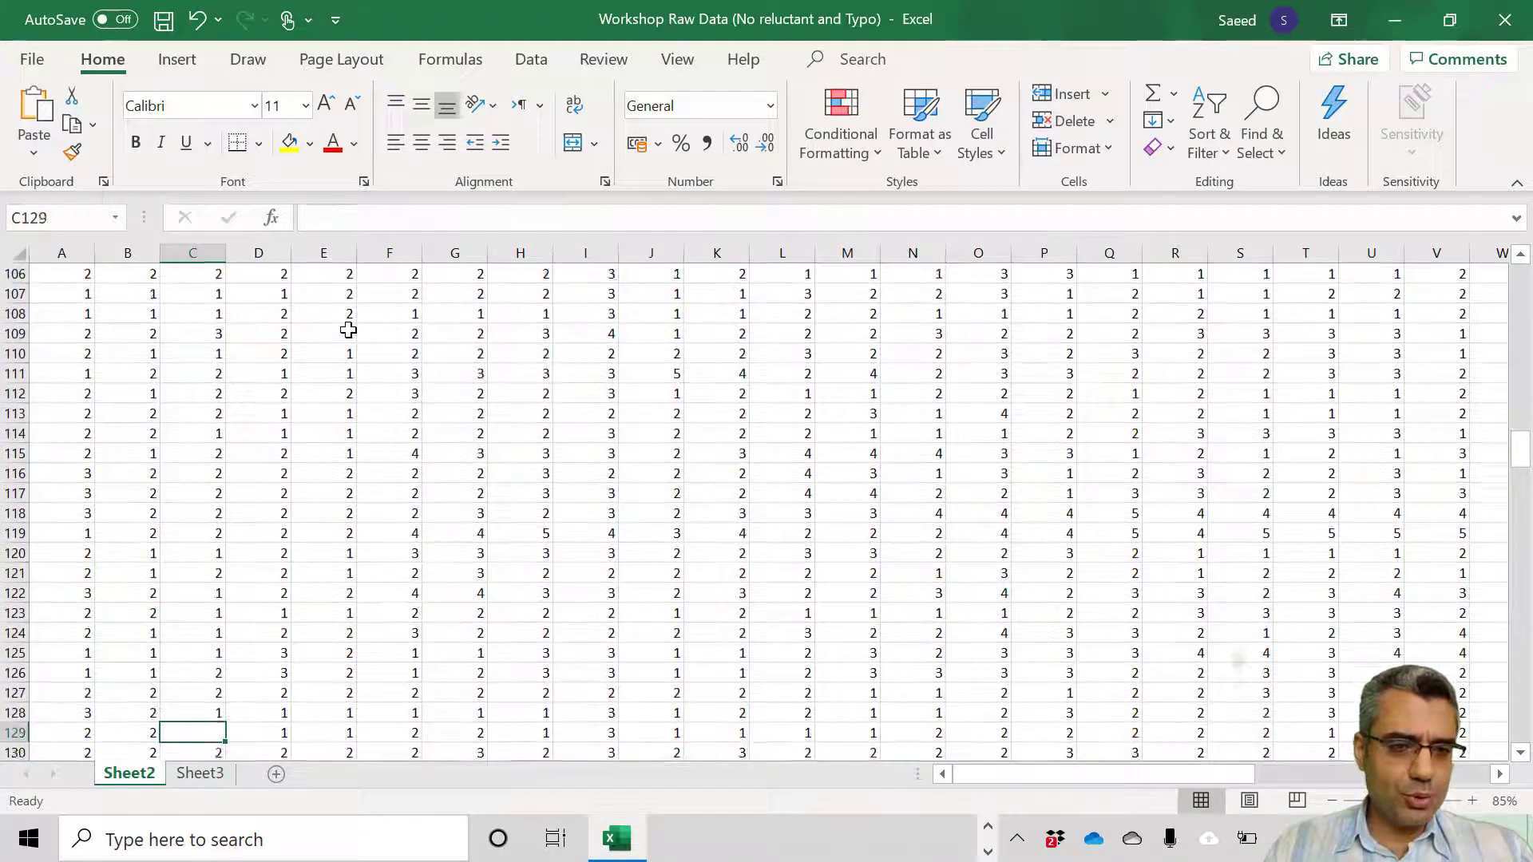
{"action": "key", "text": "ctrl+Down"}
{"action": "key", "text": "ctrl+Down"}
{"action": "key", "text": "Down"}
{"action": "key", "text": "Down"}
{"action": "key", "text": "ctrl+Down"}
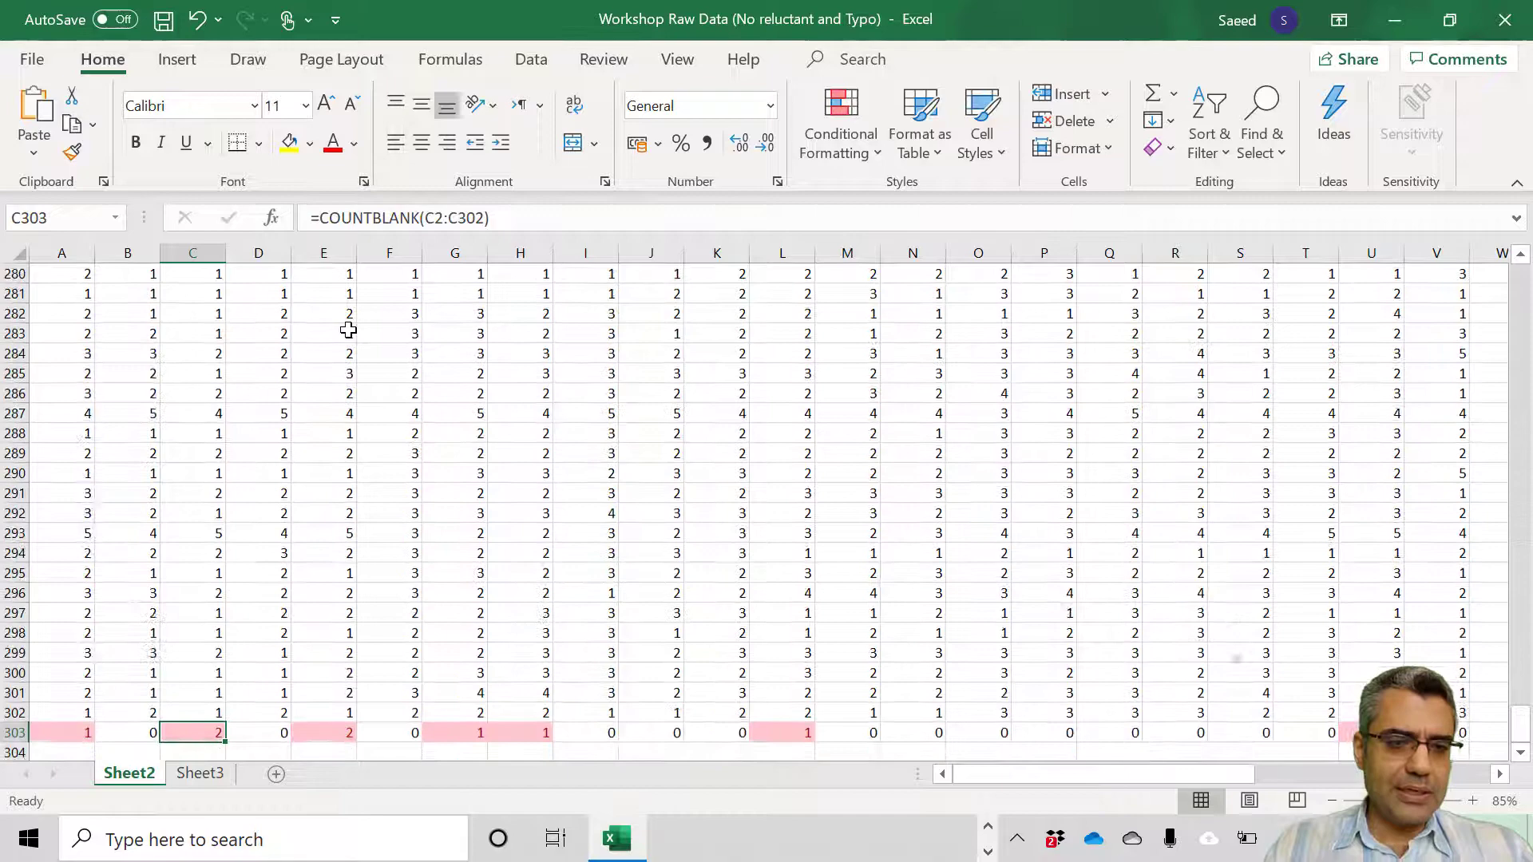
{"action": "key", "text": "Down"}
{"action": "key", "text": "Up"}
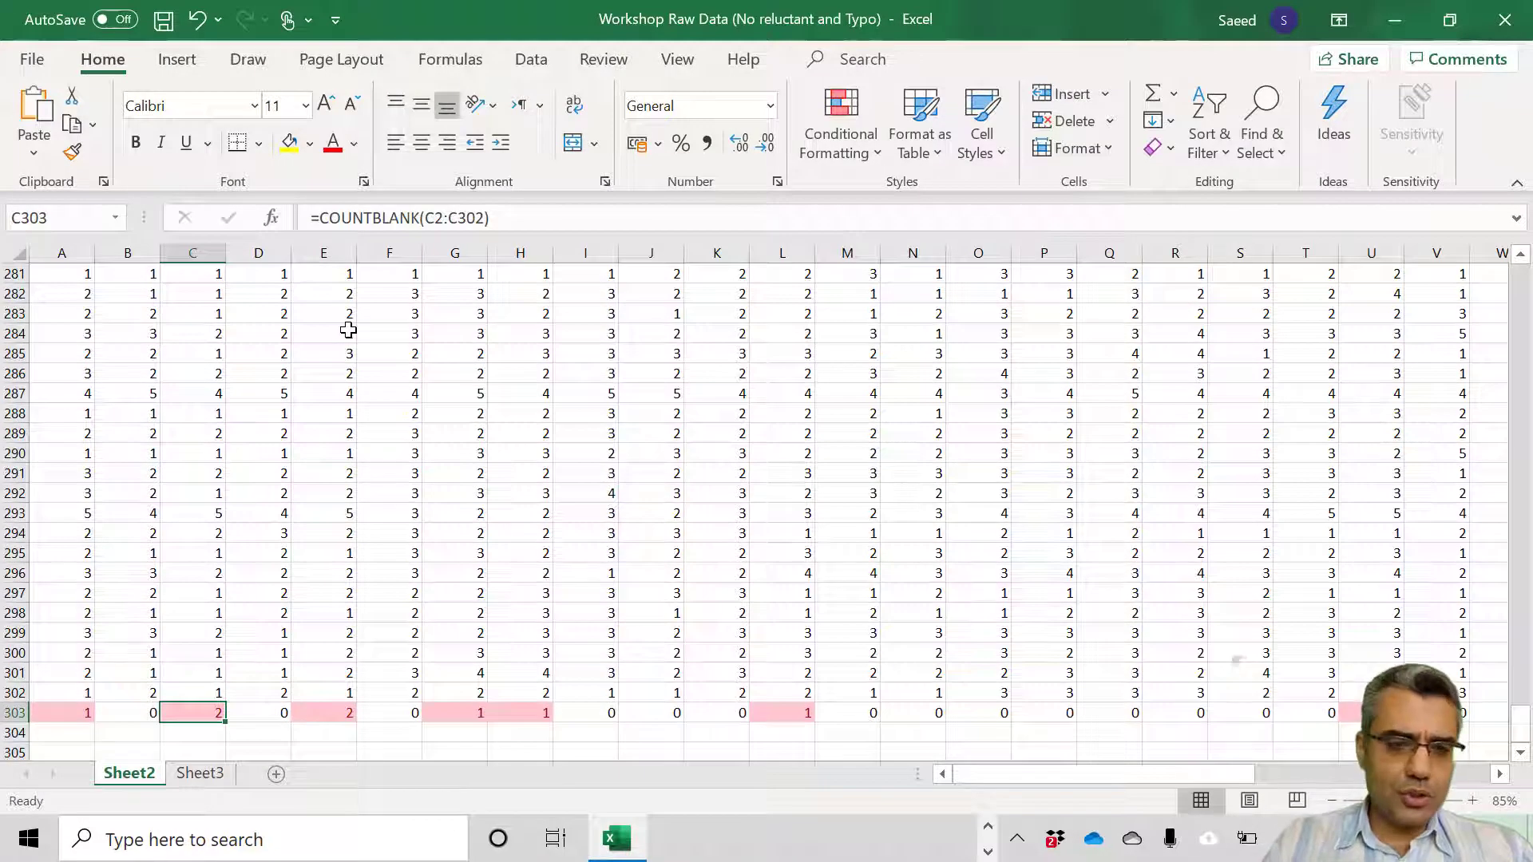
{"action": "type", "text": "="}
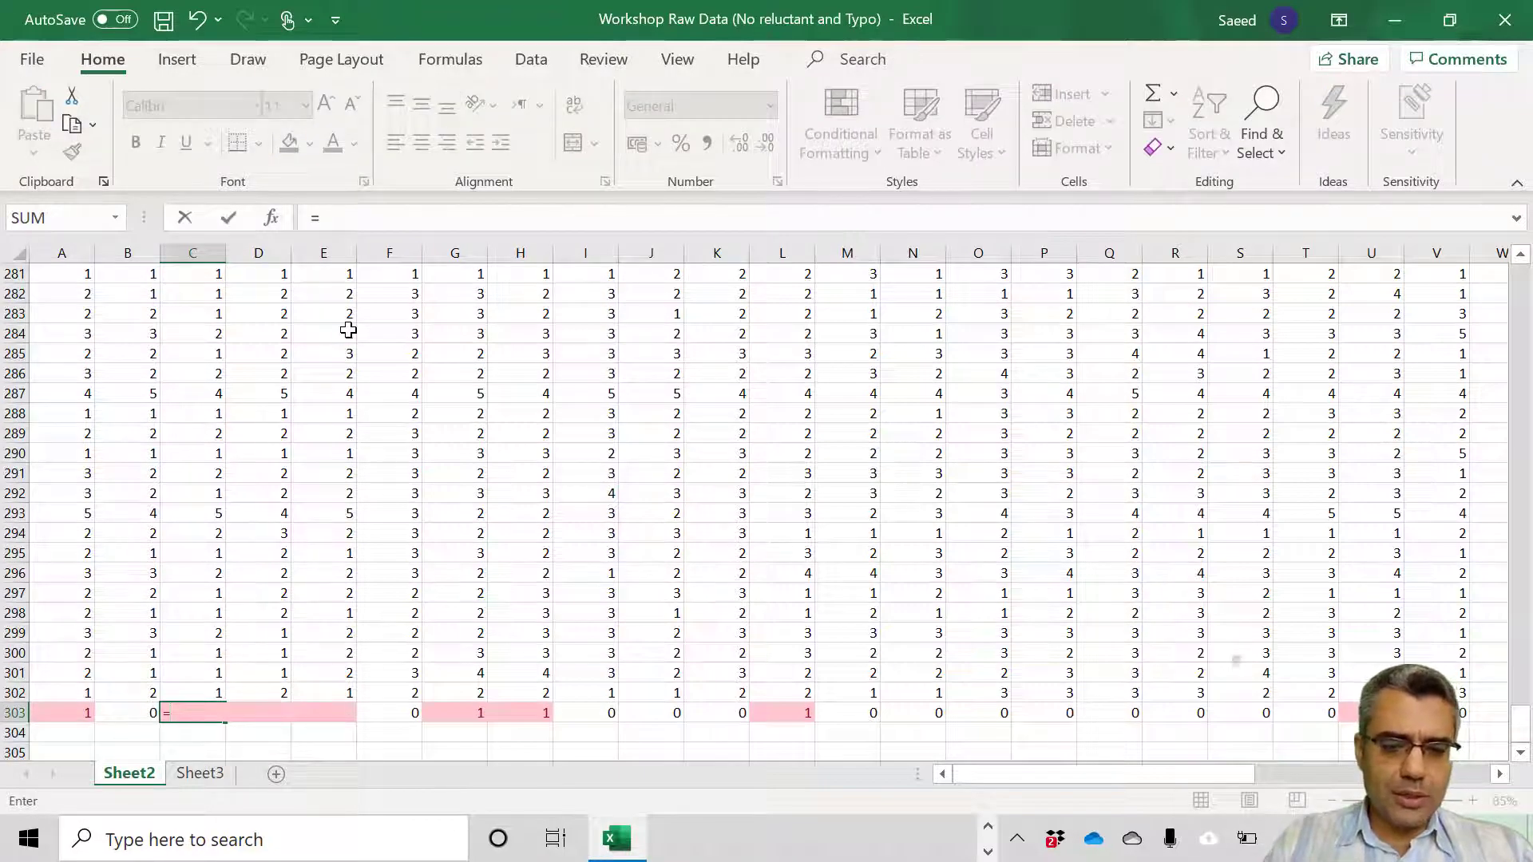
{"action": "type", "text": "avergae("}
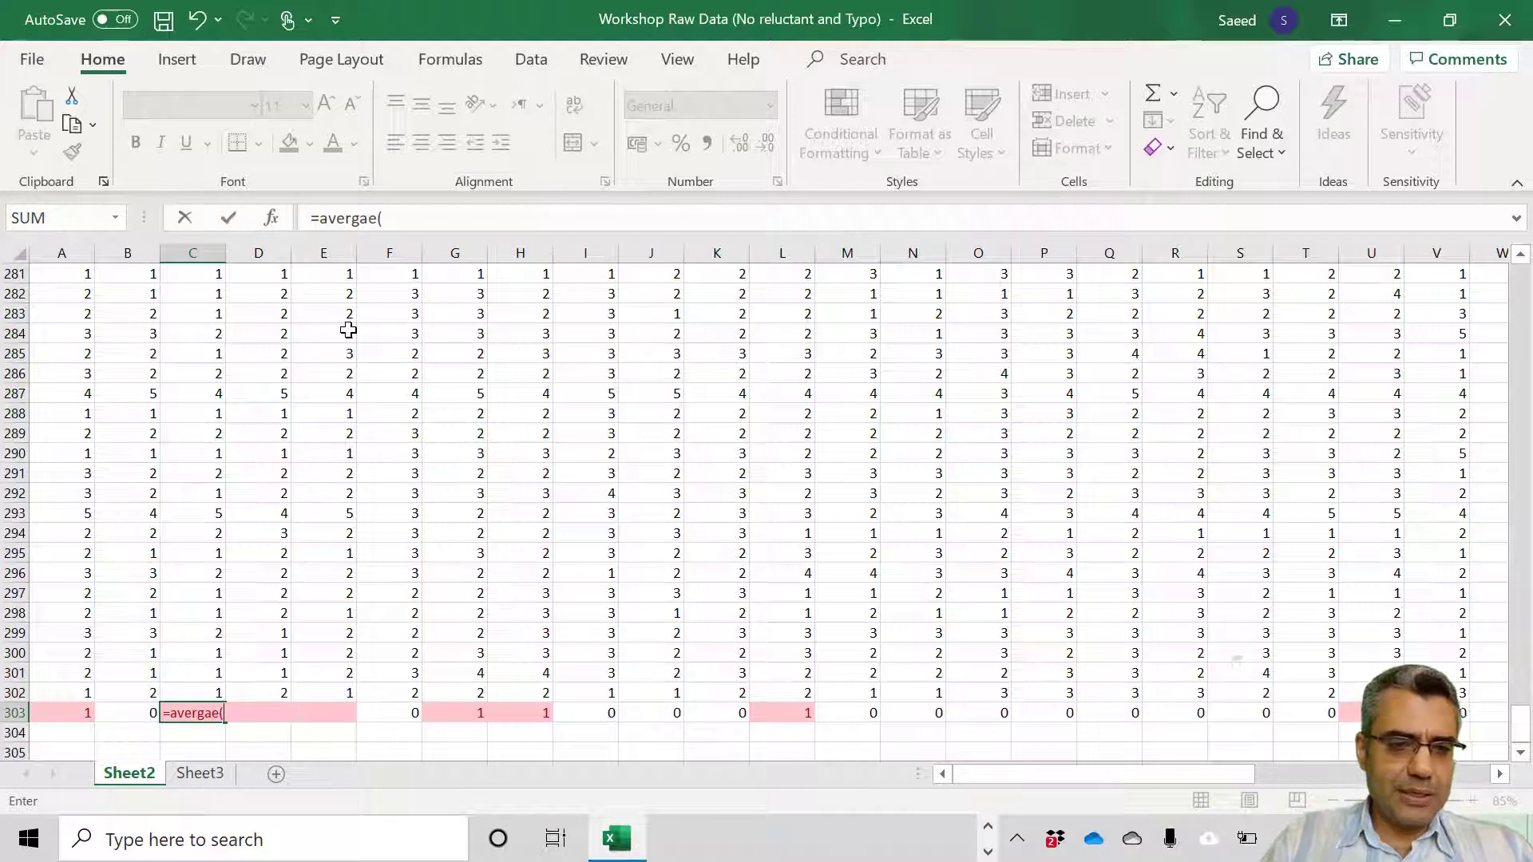
{"action": "key", "text": "BackSpace"}
{"action": "key", "text": "BackSpace"}
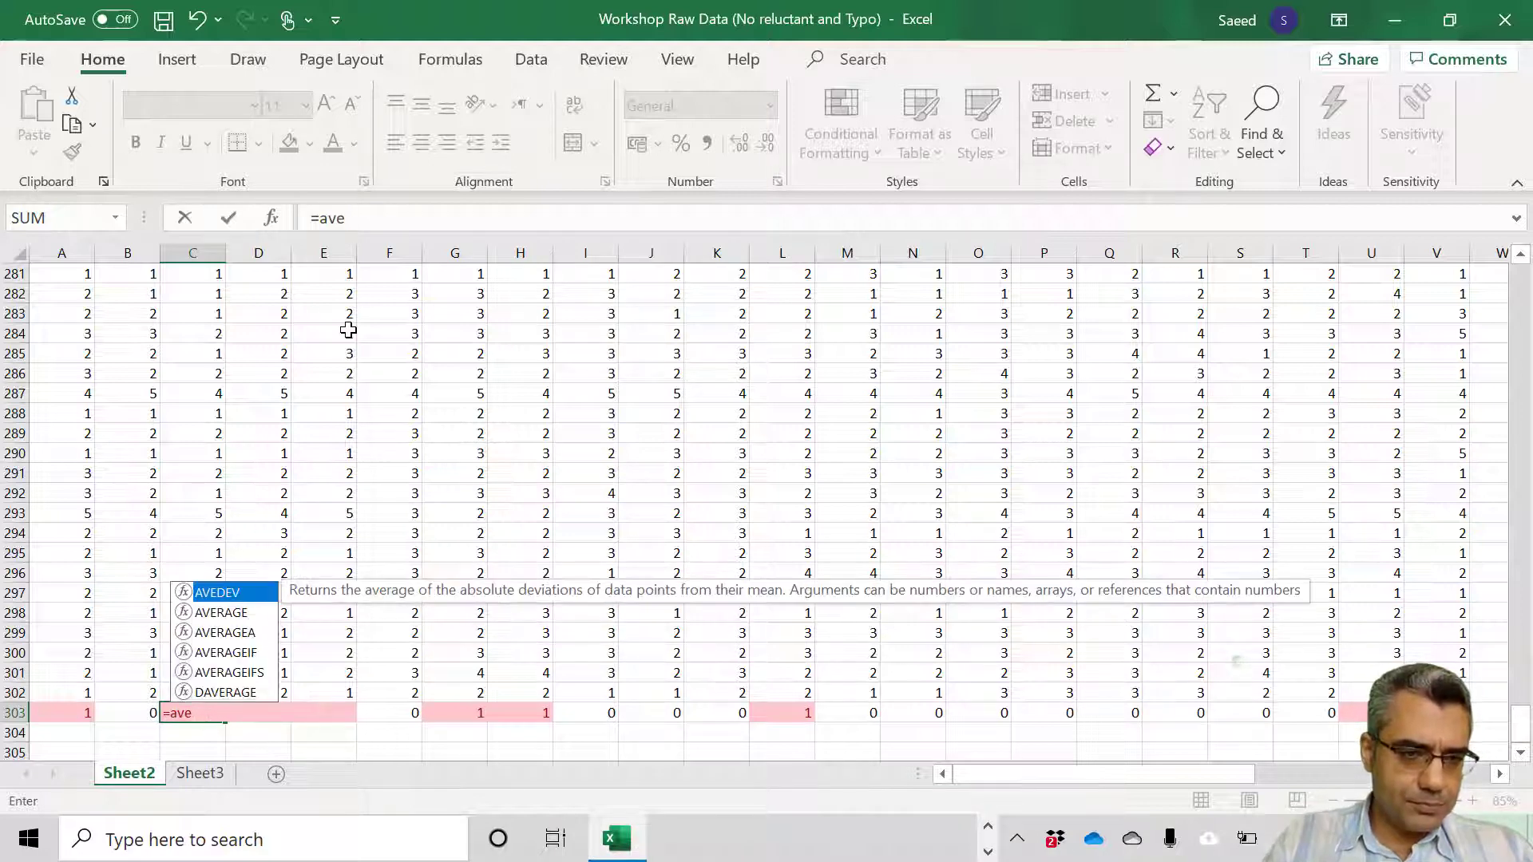
{"action": "type", "text": "ra"}
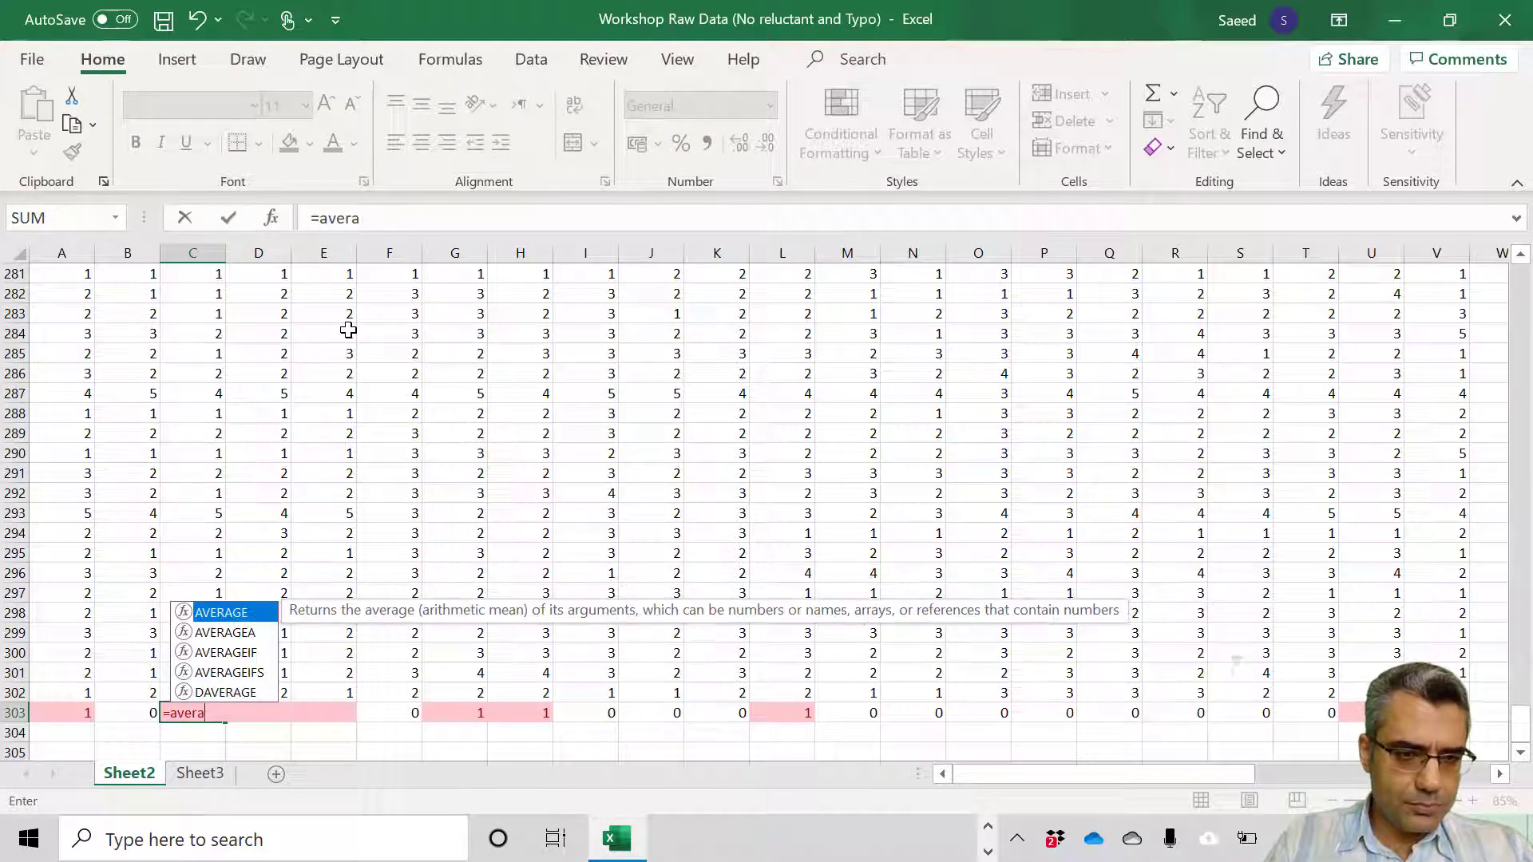
{"action": "type", "text": "ge("}
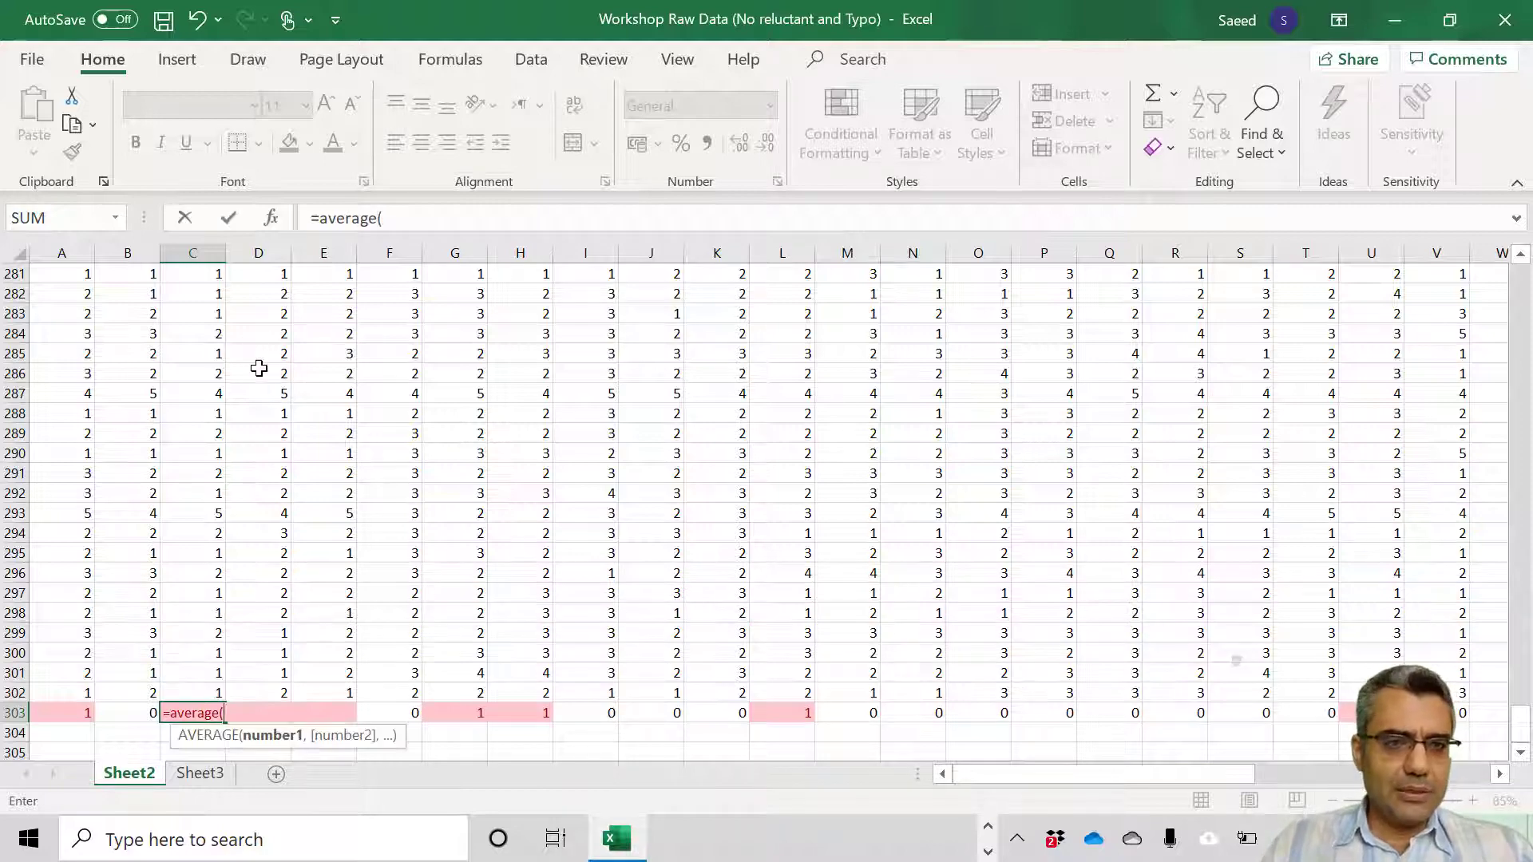
{"action": "key", "text": "Escape"}
{"action": "scroll", "coordinate": [214, 661], "scroll_direction": "up", "scroll_amount": 3}
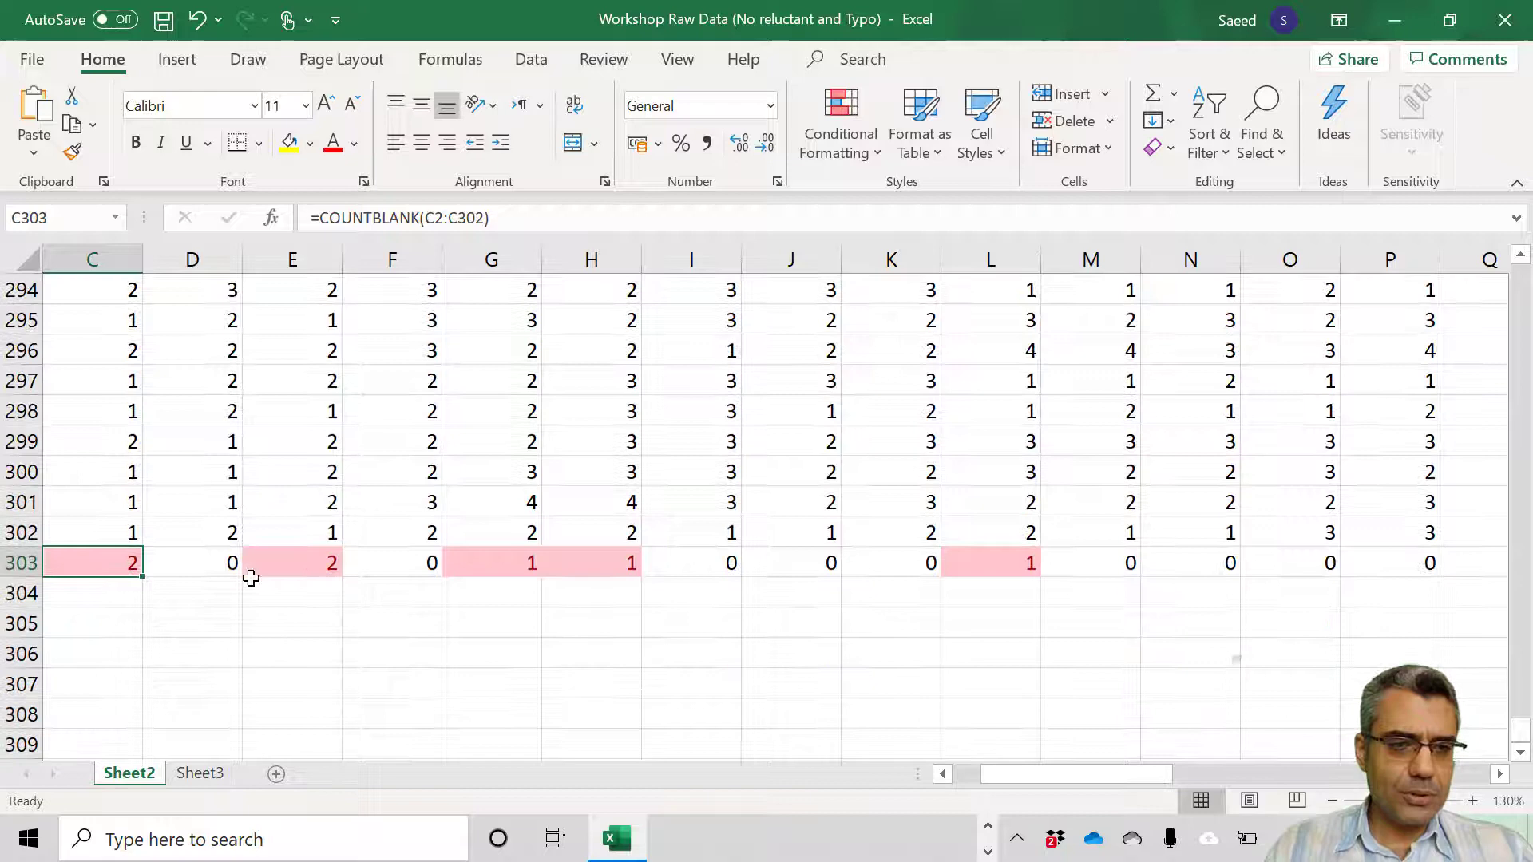
Step: Inspect column E's last values, then type =average(E2:E302) into E303
{"action": "left_click", "coordinate": [307, 571]}
{"action": "type", "text": "="}
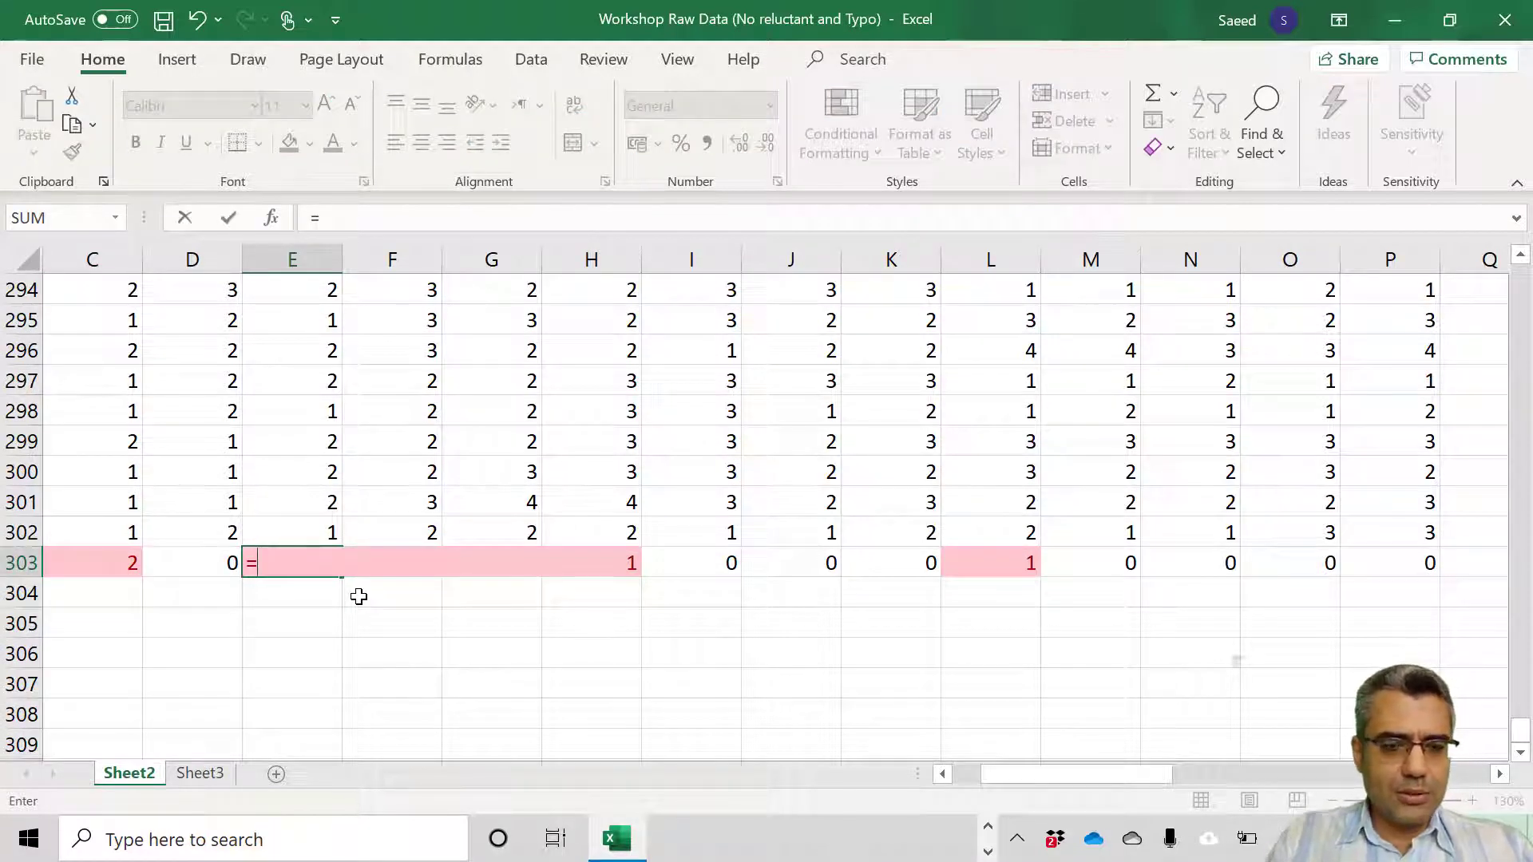
{"action": "key", "text": "Escape"}
{"action": "left_click", "coordinate": [312, 528]}
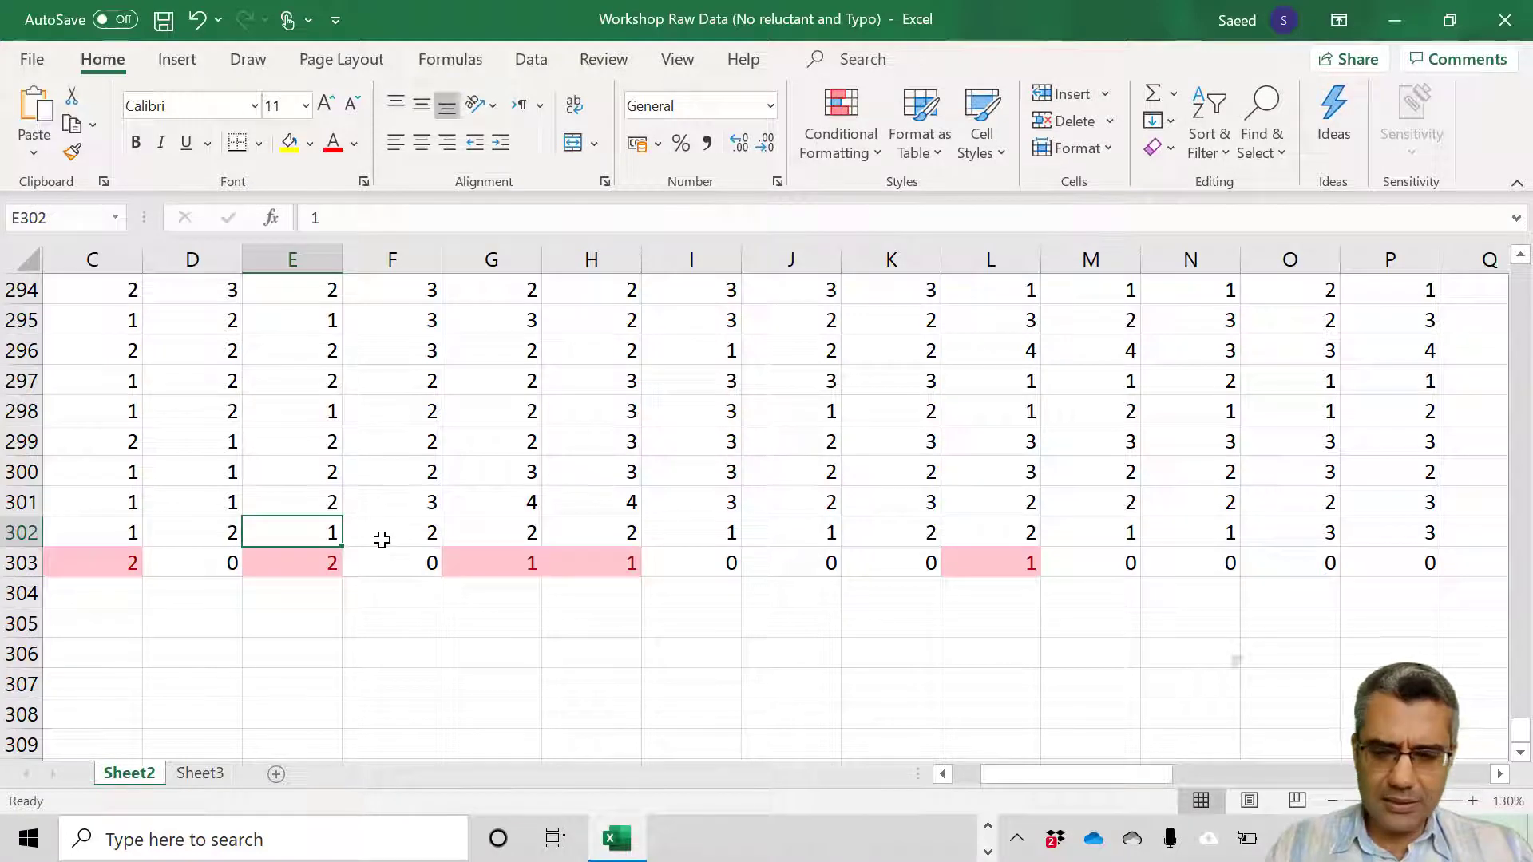
{"action": "left_click_drag", "start_coordinate": [300, 488], "coordinate": [299, 442]}
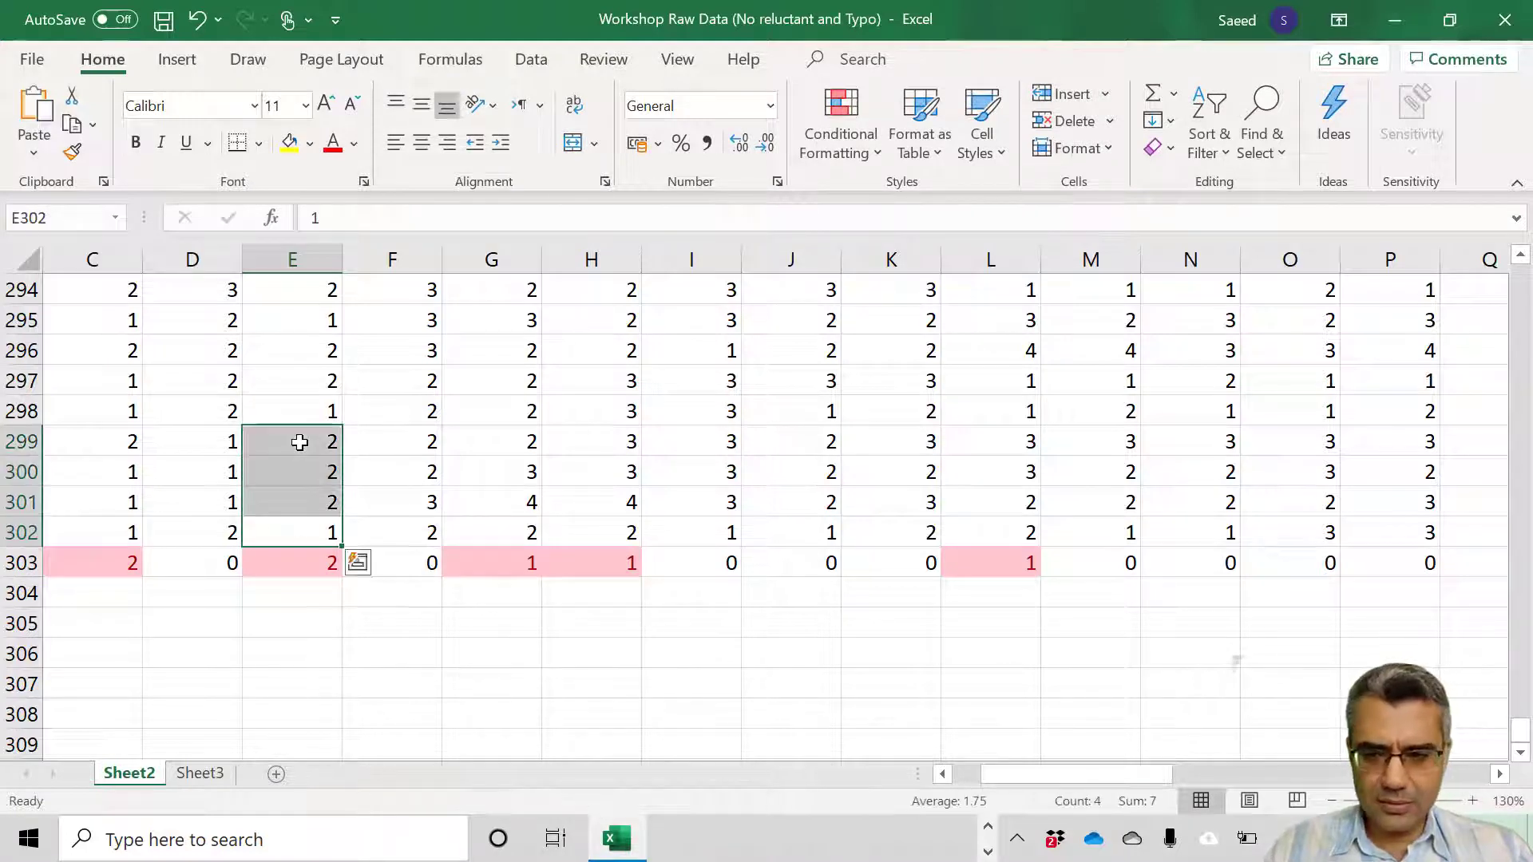
{"action": "left_click", "coordinate": [314, 509]}
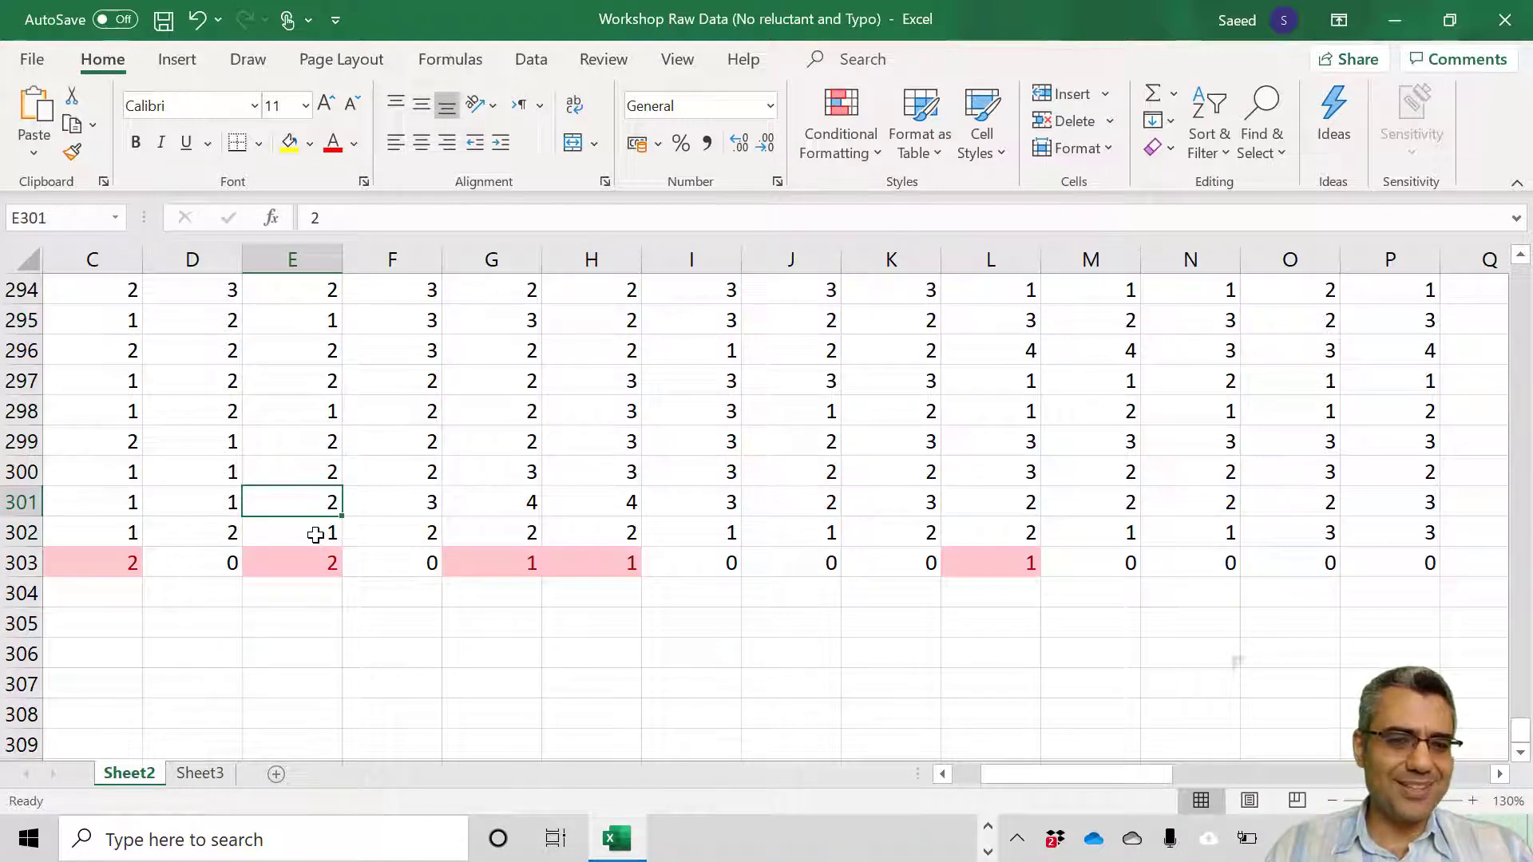
{"action": "left_click", "coordinate": [309, 562]}
{"action": "scroll", "coordinate": [370, 575], "scroll_direction": "up", "scroll_amount": 2}
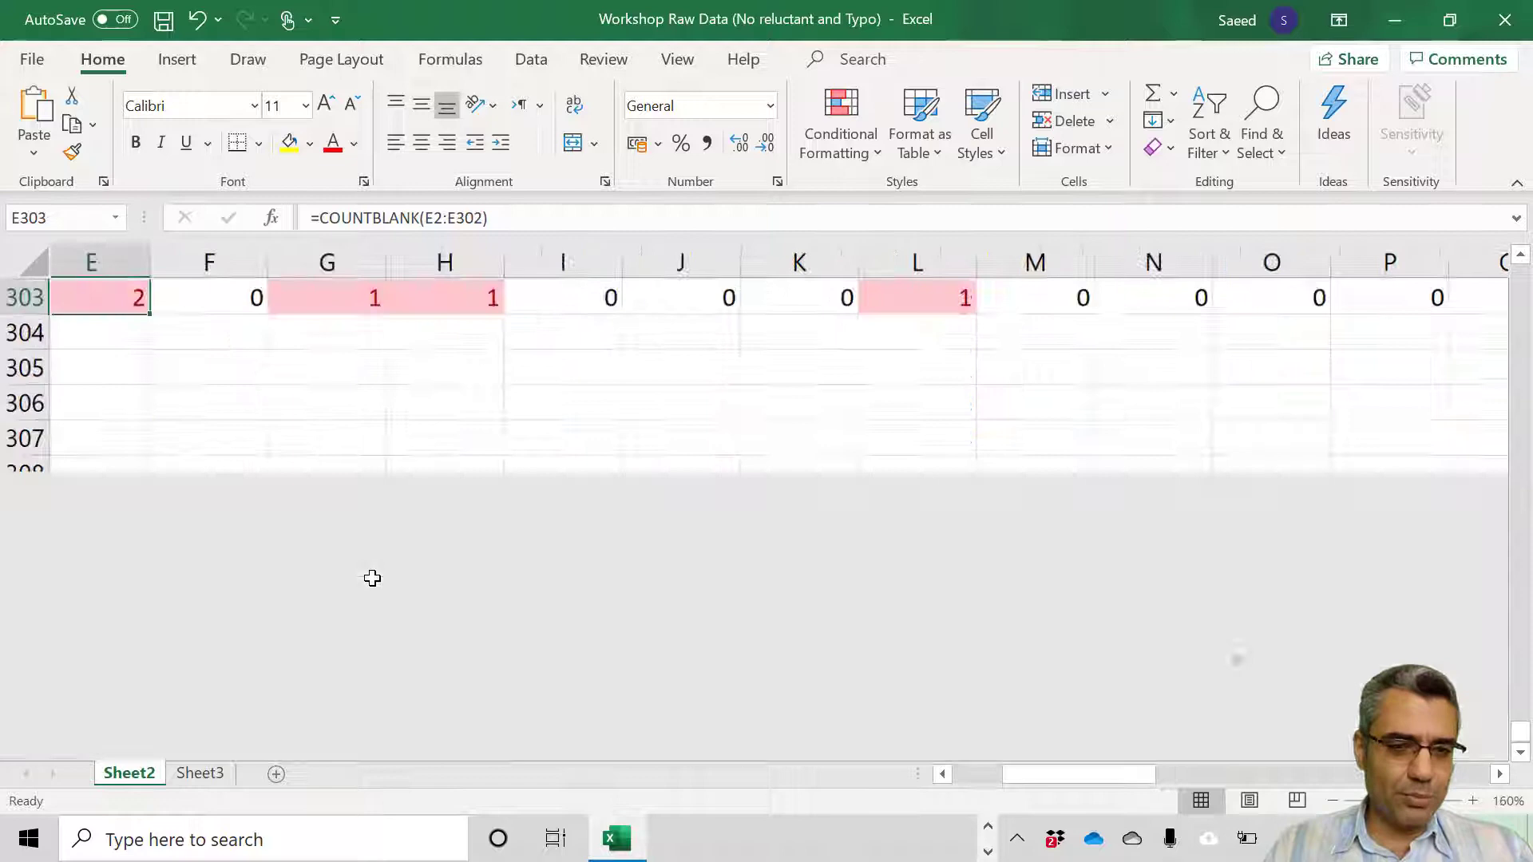
{"action": "scroll", "coordinate": [339, 590], "scroll_direction": "down", "scroll_amount": 2}
{"action": "left_click_drag", "start_coordinate": [1094, 773], "coordinate": [958, 775]}
{"action": "type", "text": "=average("}
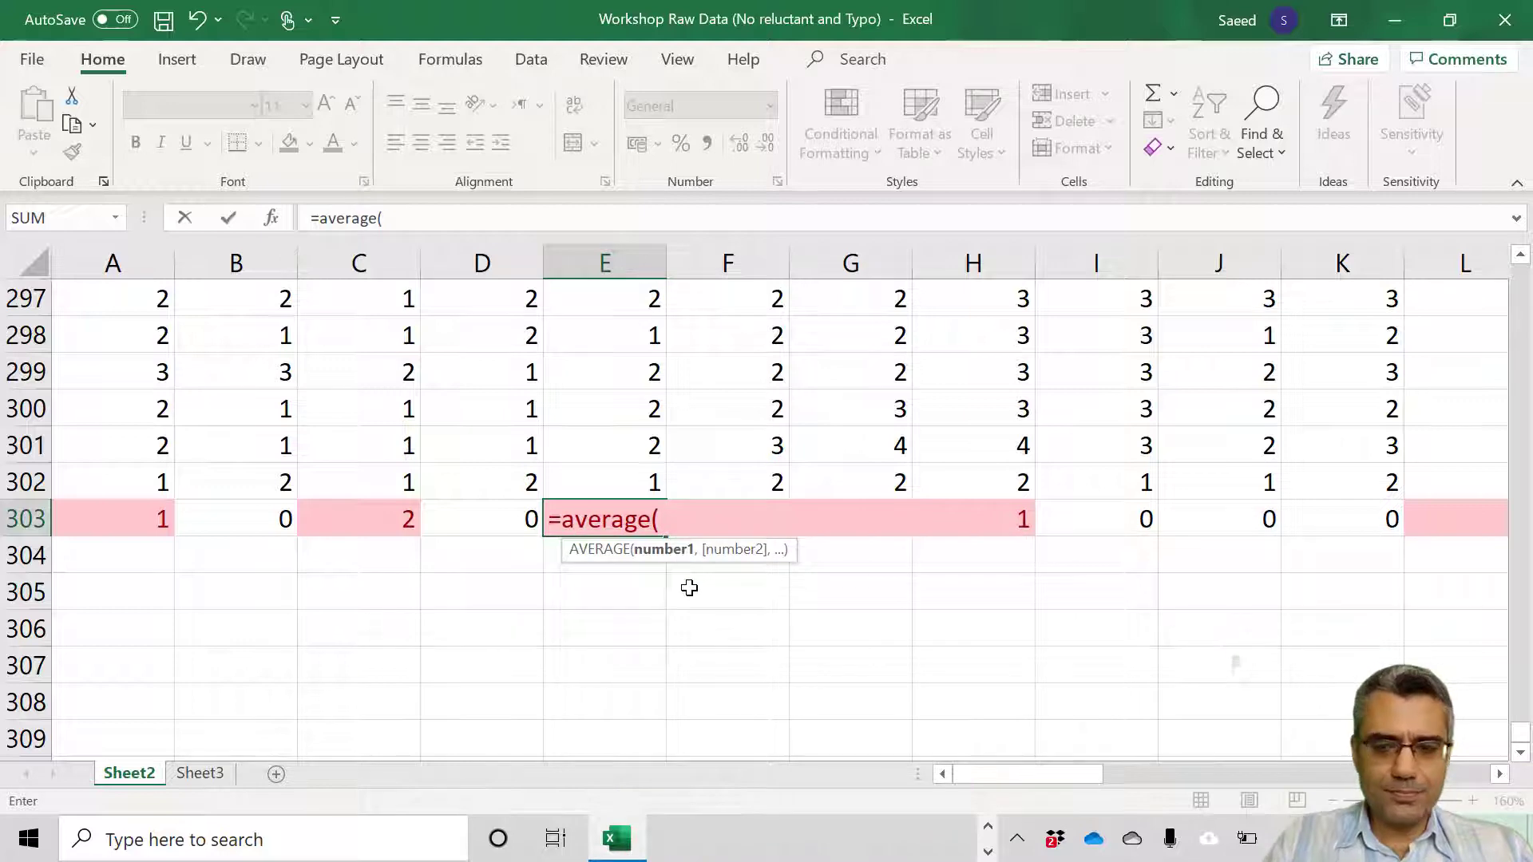
{"action": "type", "text": "E"}
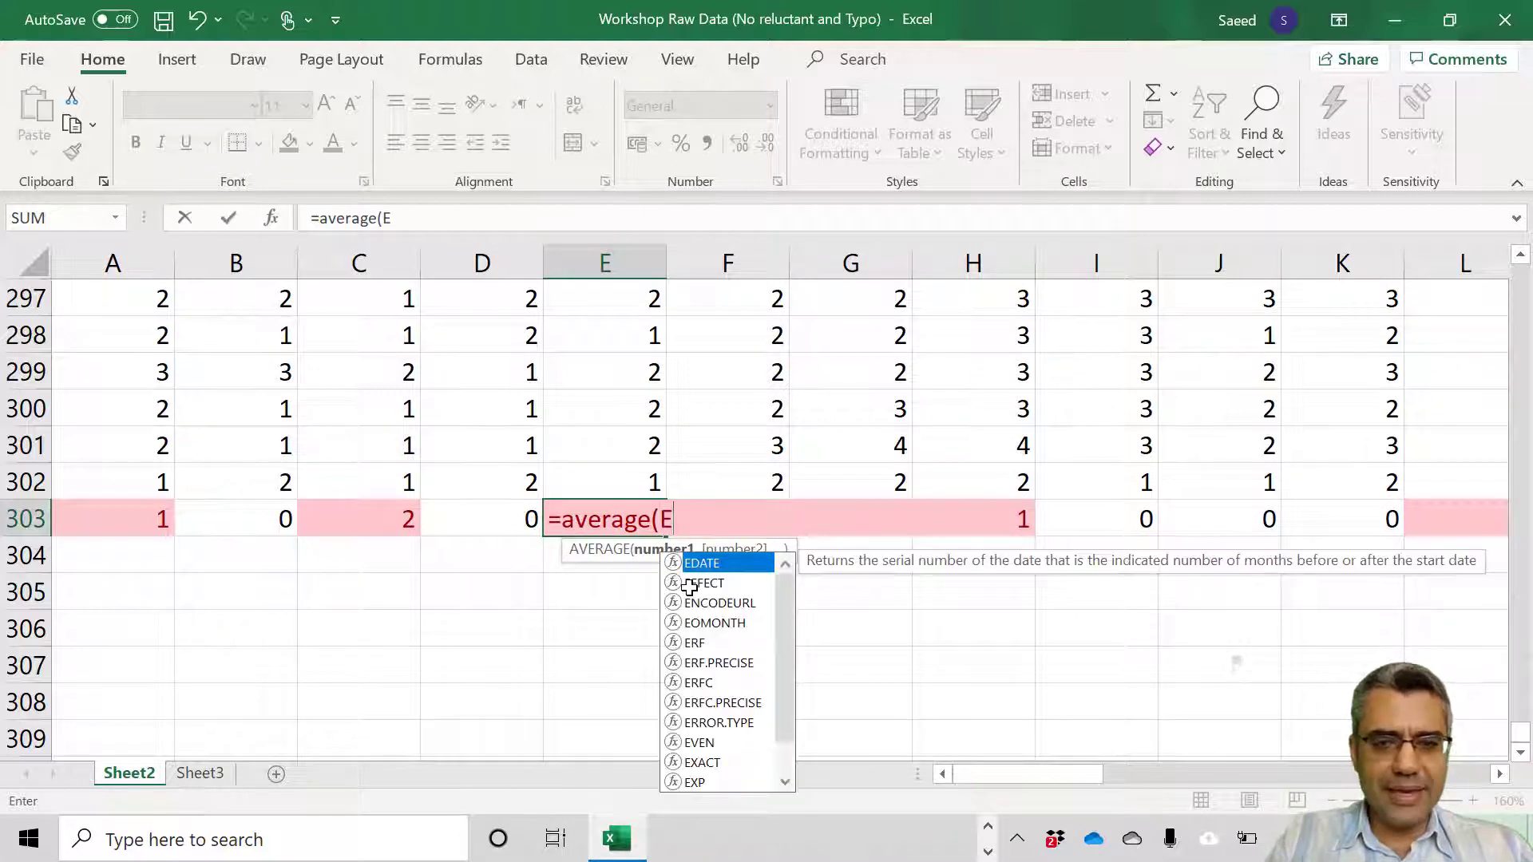
{"action": "type", "text": "2:E"}
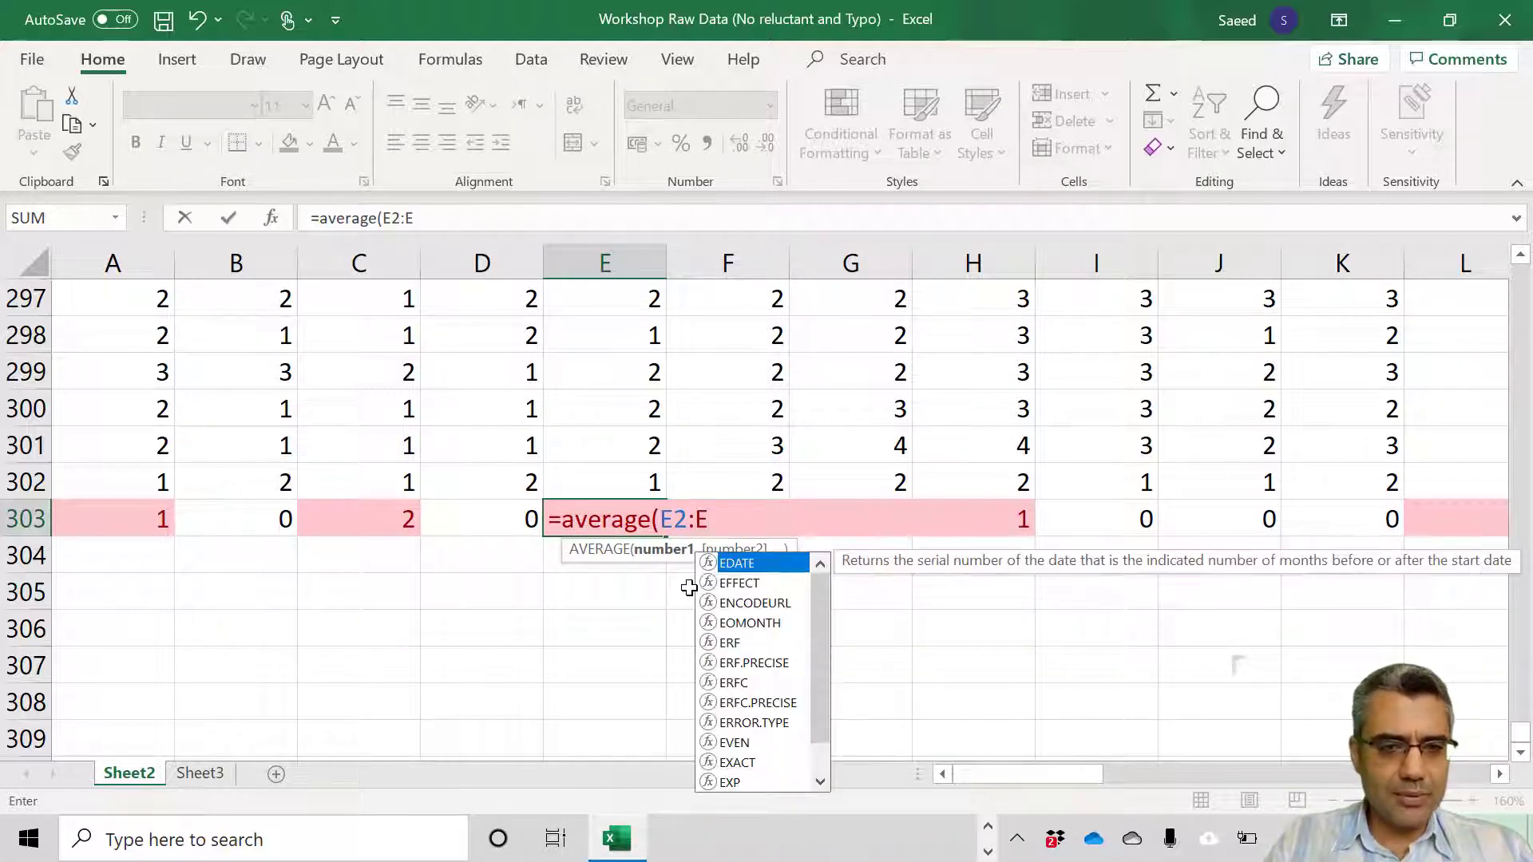
{"action": "type", "text": "30"}
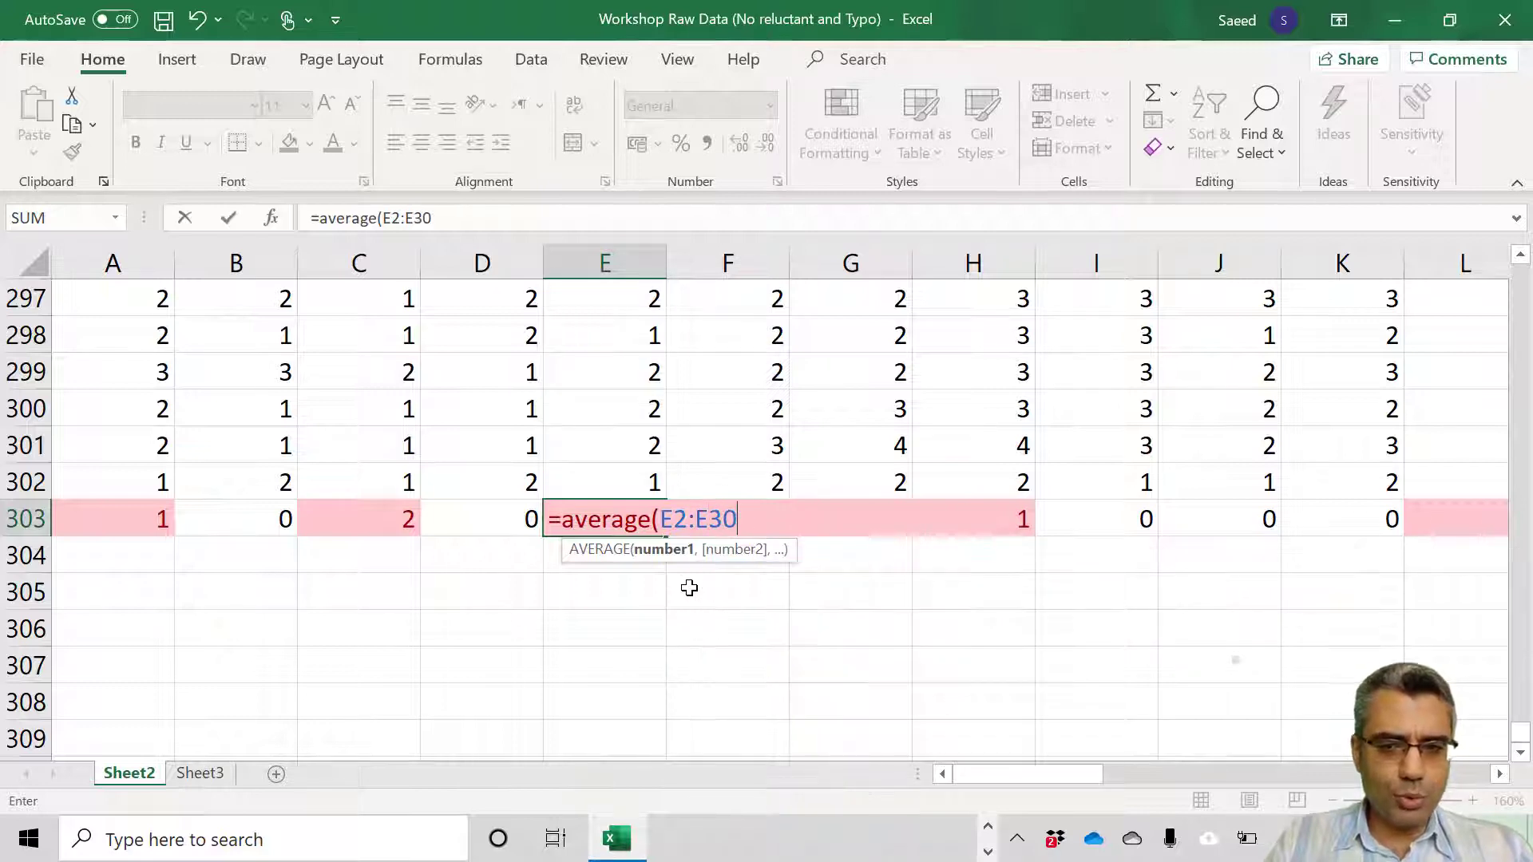
{"action": "type", "text": "2)"}
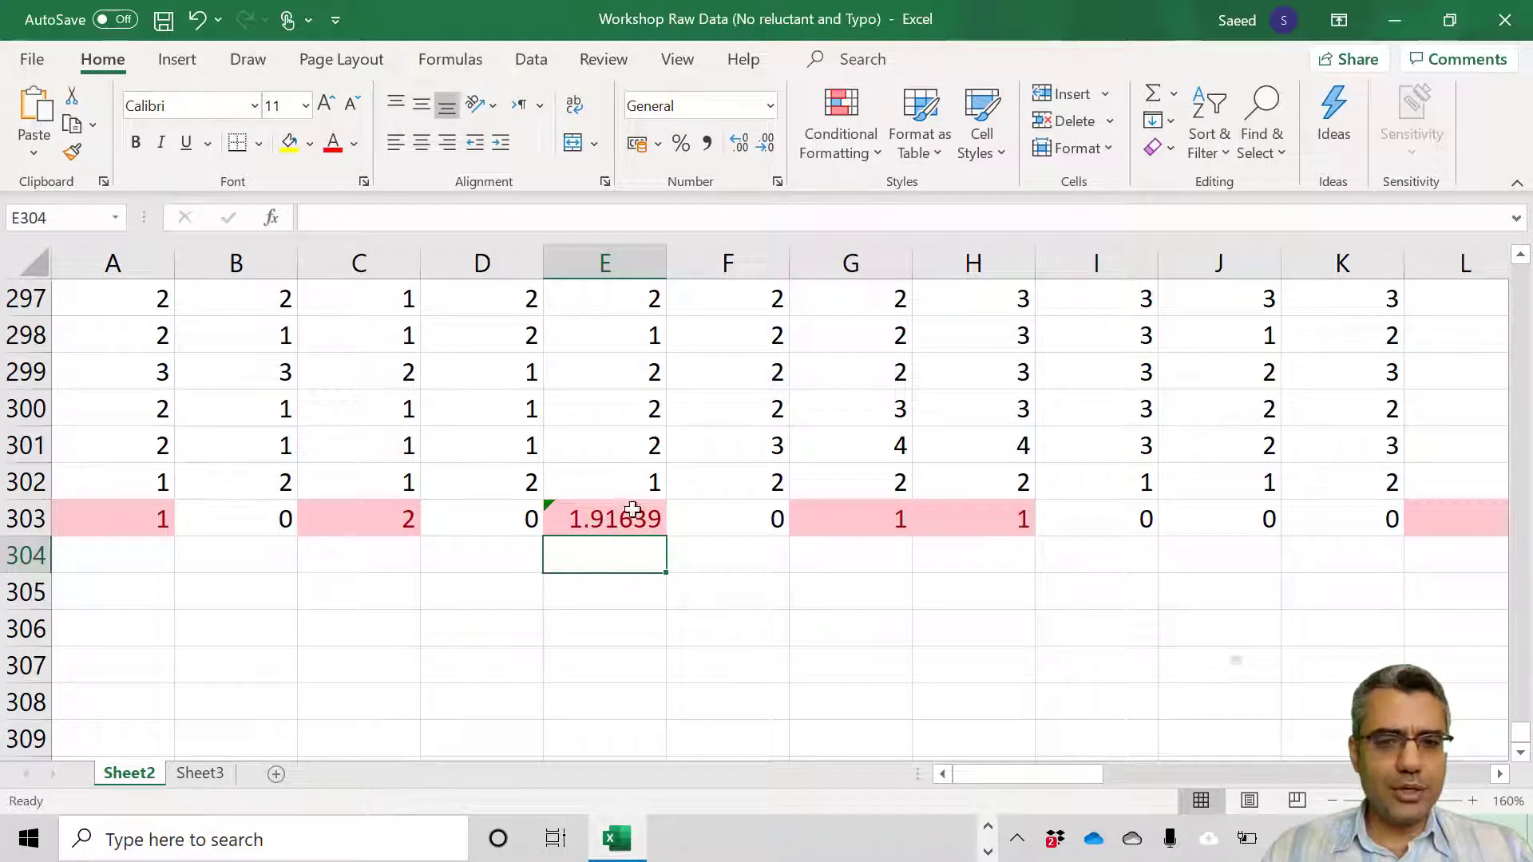
Step: Enter the column mean 1.92 into the blank cells E139 and E245
{"action": "left_click_drag", "start_coordinate": [633, 485], "coordinate": [617, 328]}
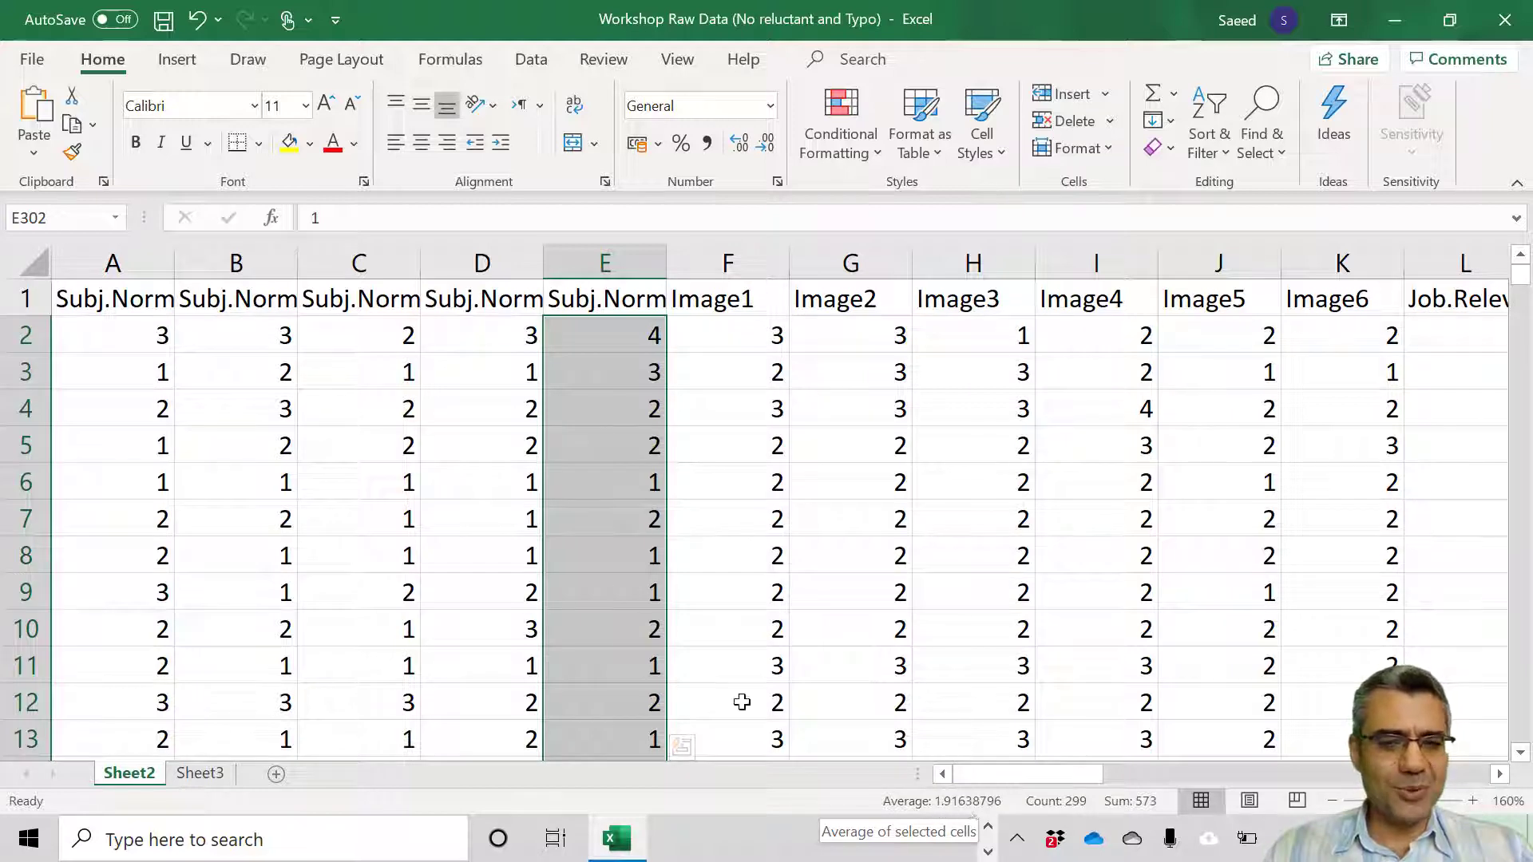
{"action": "scroll", "coordinate": [607, 479], "scroll_direction": "down", "scroll_amount": 5}
{"action": "left_click", "coordinate": [618, 396]}
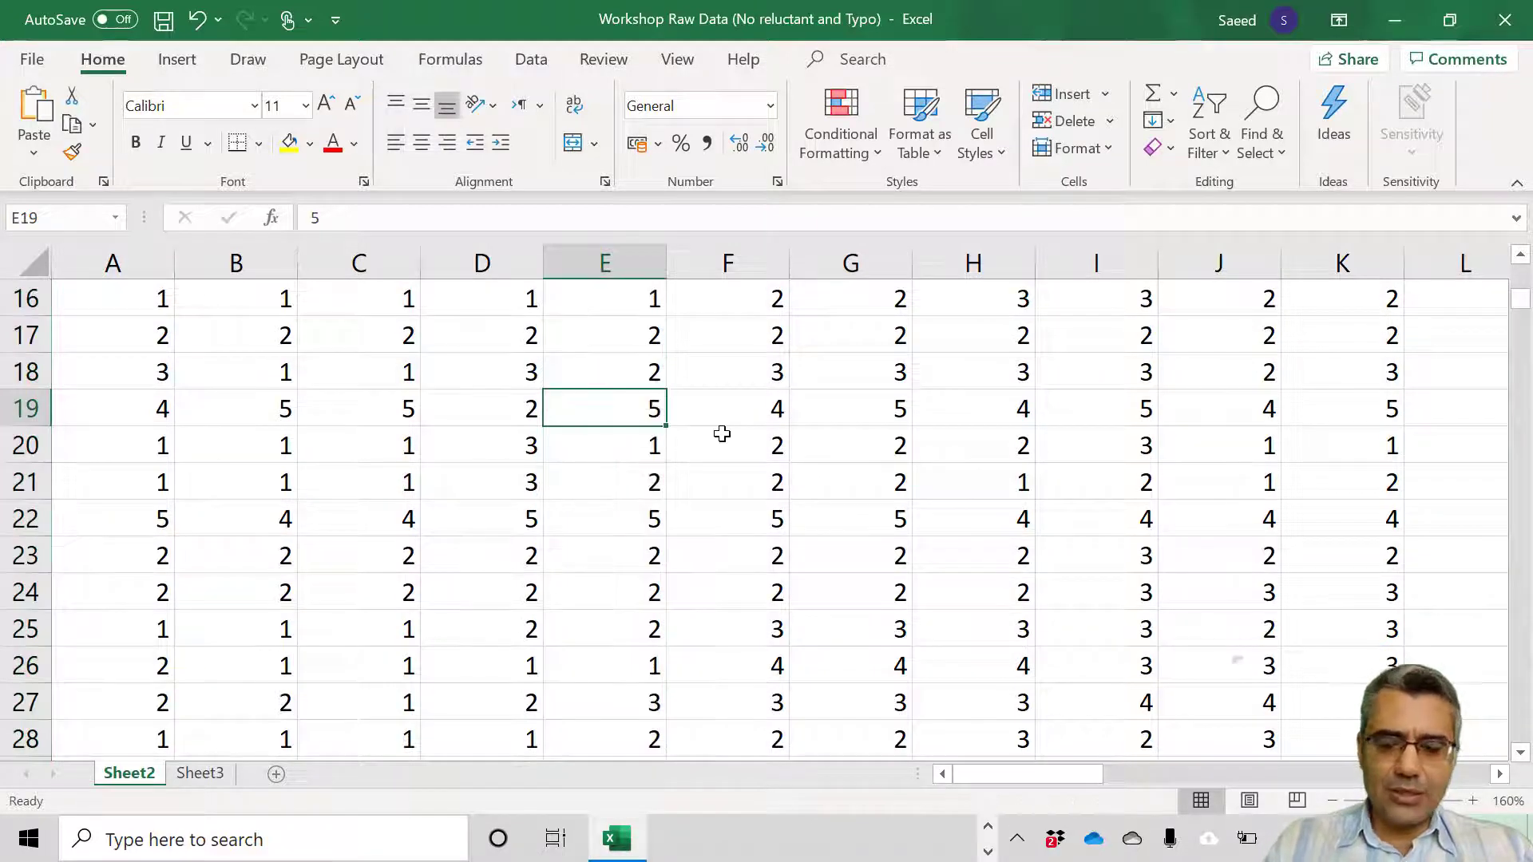
{"action": "key", "text": "ctrl+Down"}
{"action": "key", "text": "Down"}
{"action": "key", "text": "Down"}
{"action": "key", "text": "Up"}
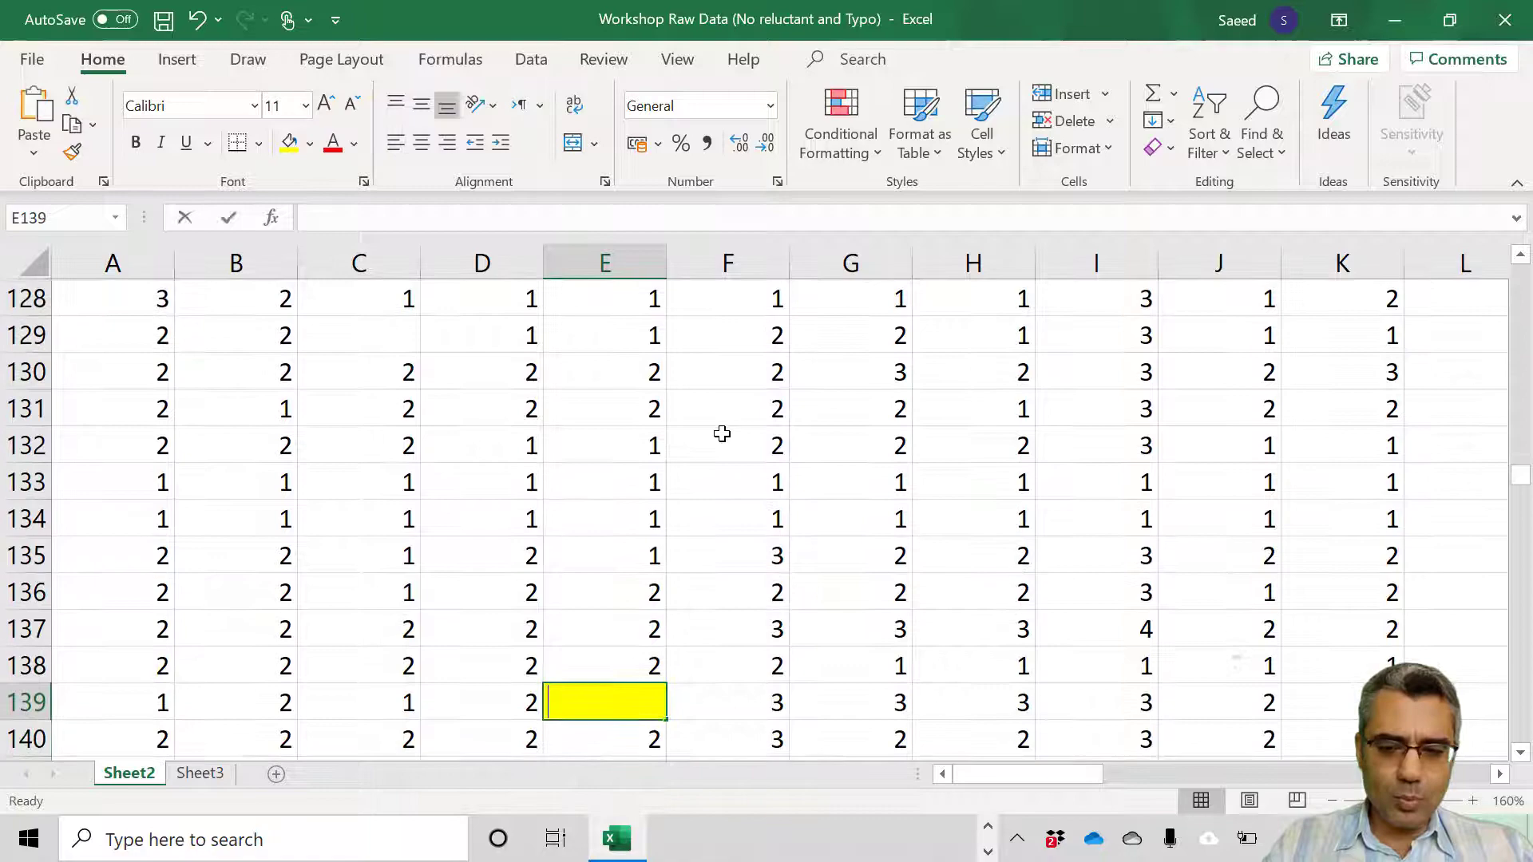
{"action": "type", "text": "1.92"}
{"action": "key", "text": "Return"}
{"action": "key", "text": "ctrl+Down"}
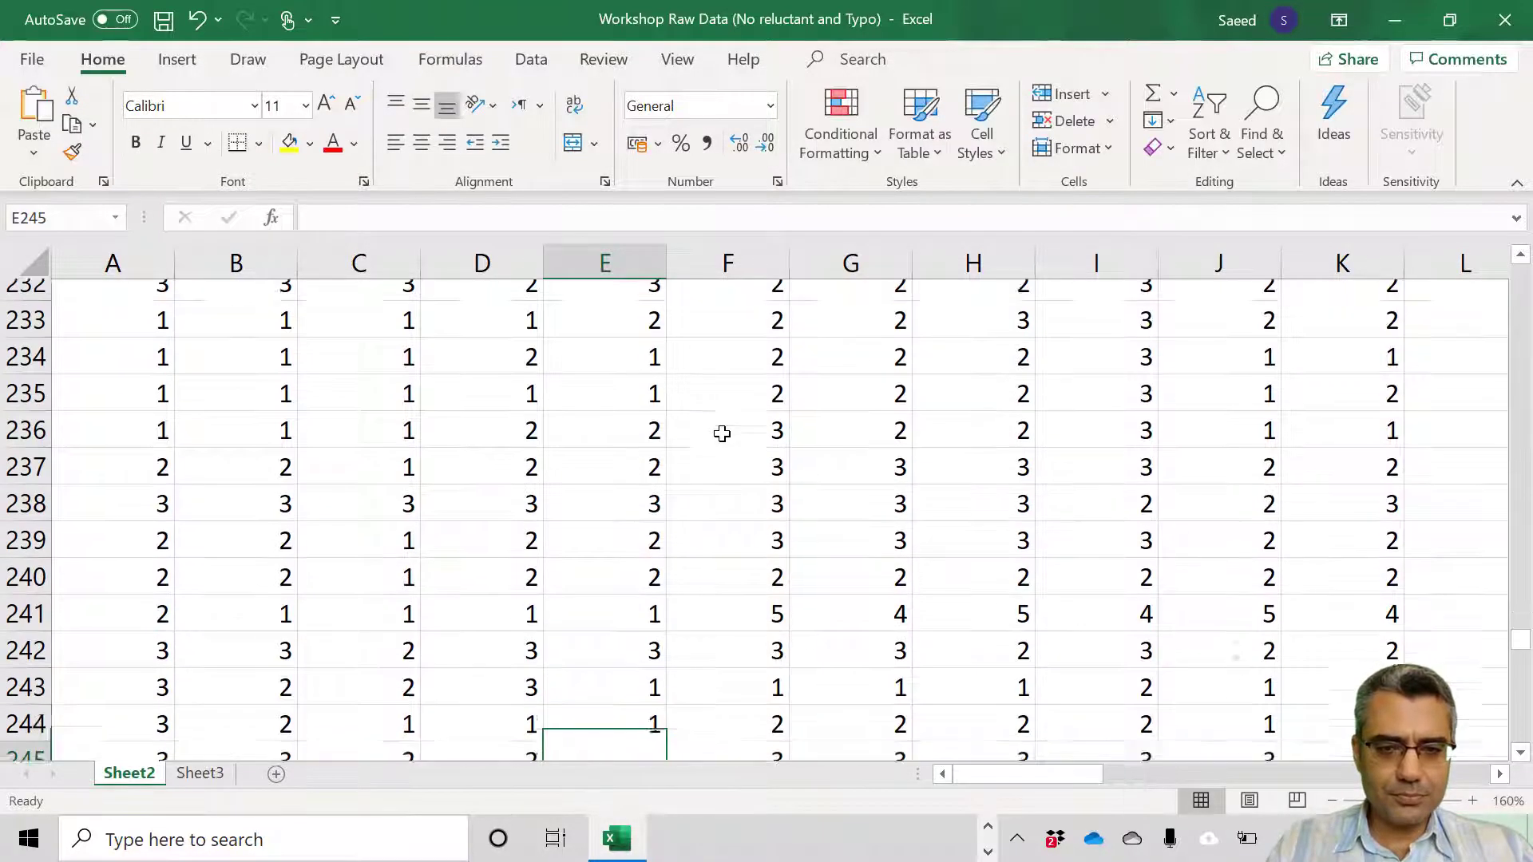
{"action": "key", "text": "Down"}
{"action": "type", "text": "1.92"}
{"action": "key", "text": "Return"}
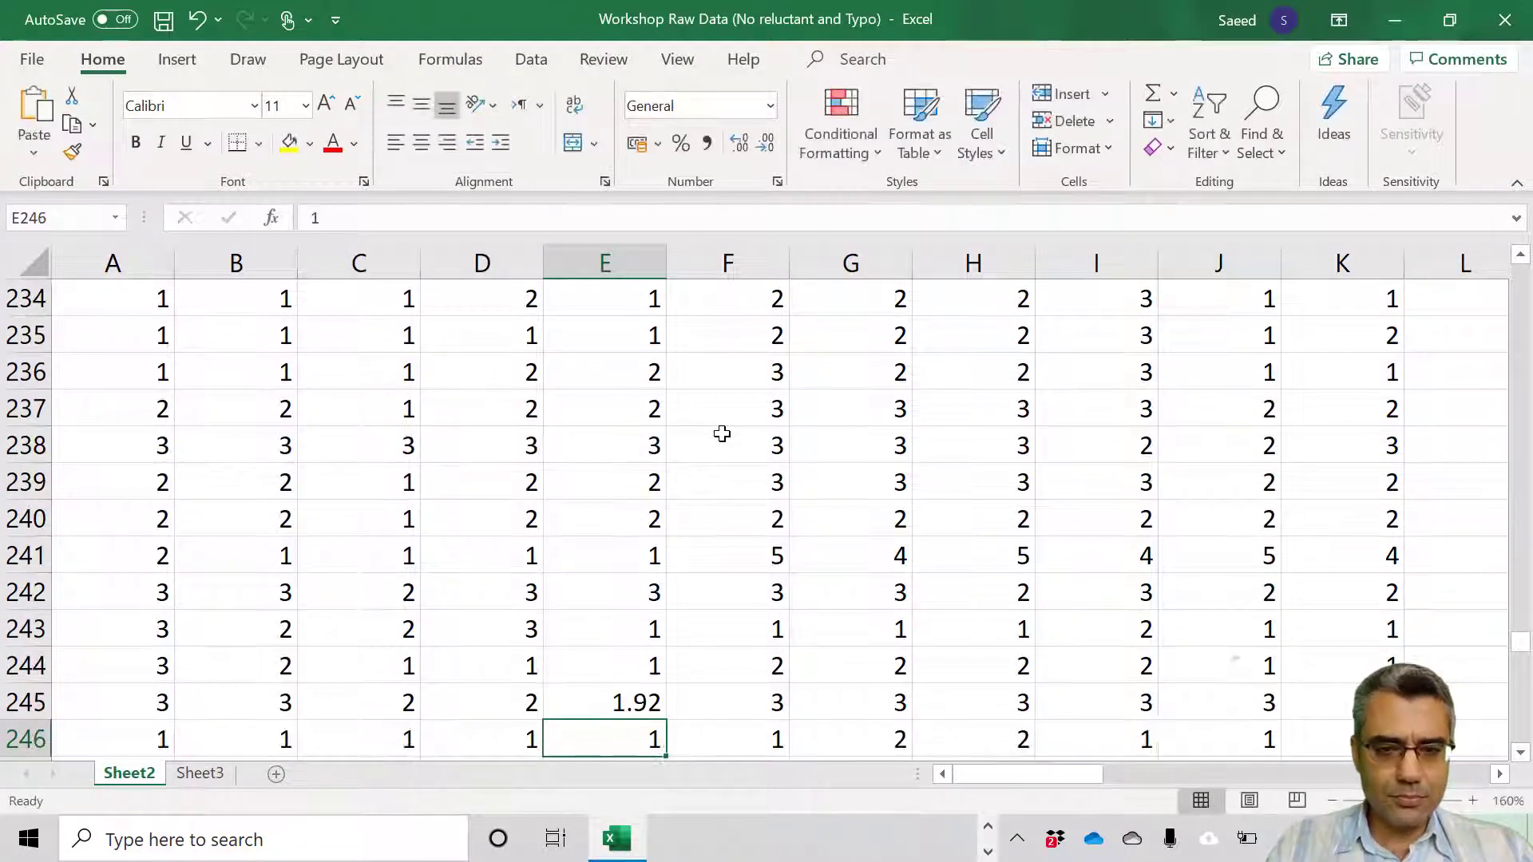
Step: Copy D303's COUNTBLANK formula into E303 and verify its range
{"action": "key", "text": "ctrl+Down"}
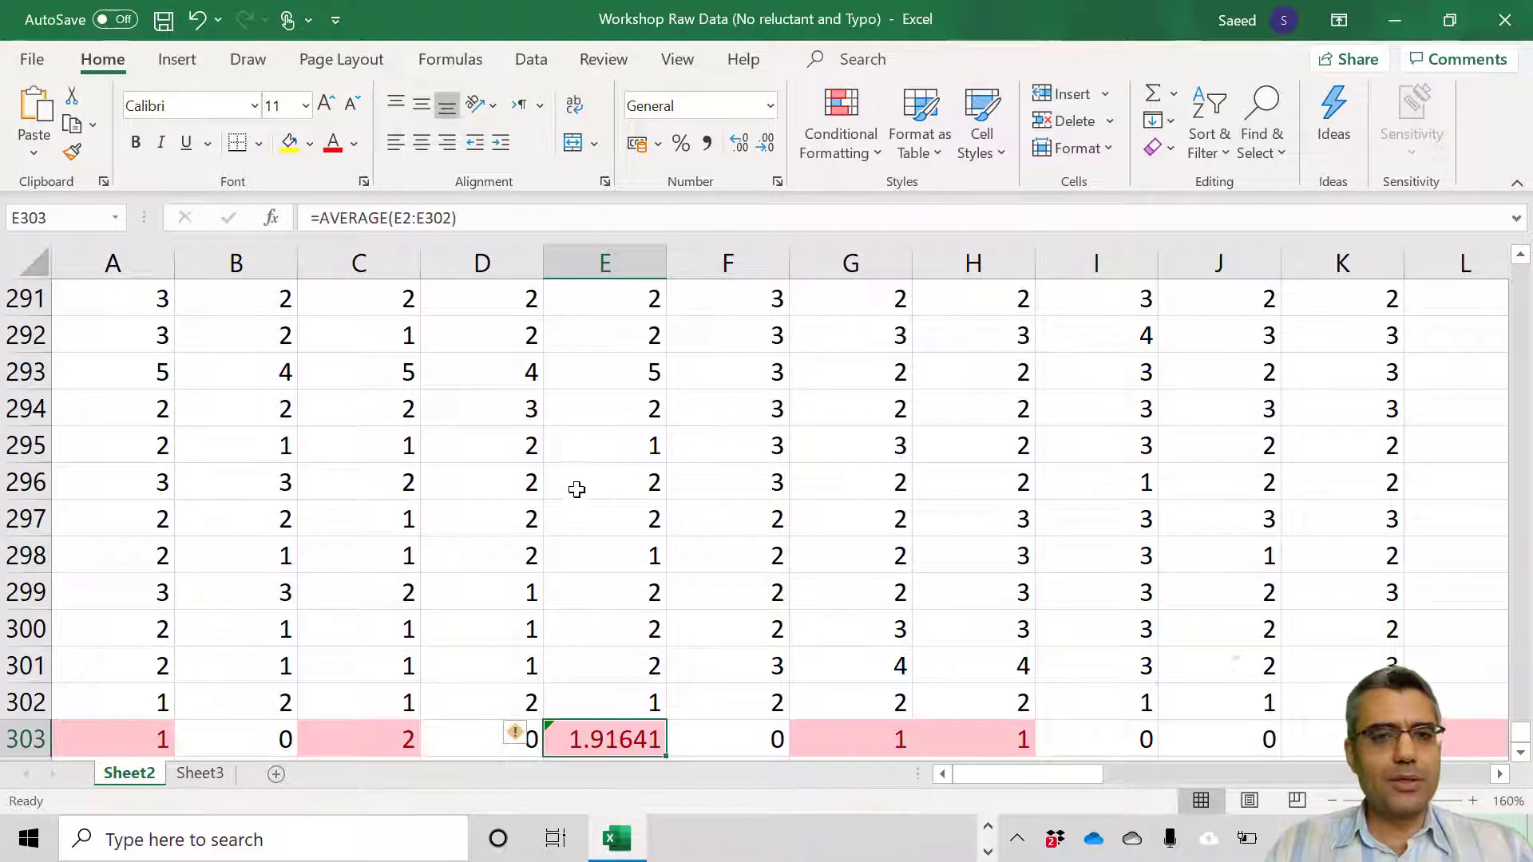
{"action": "scroll", "coordinate": [591, 479], "scroll_direction": "up", "scroll_amount": 4}
{"action": "scroll", "coordinate": [611, 460], "scroll_direction": "down", "scroll_amount": 5}
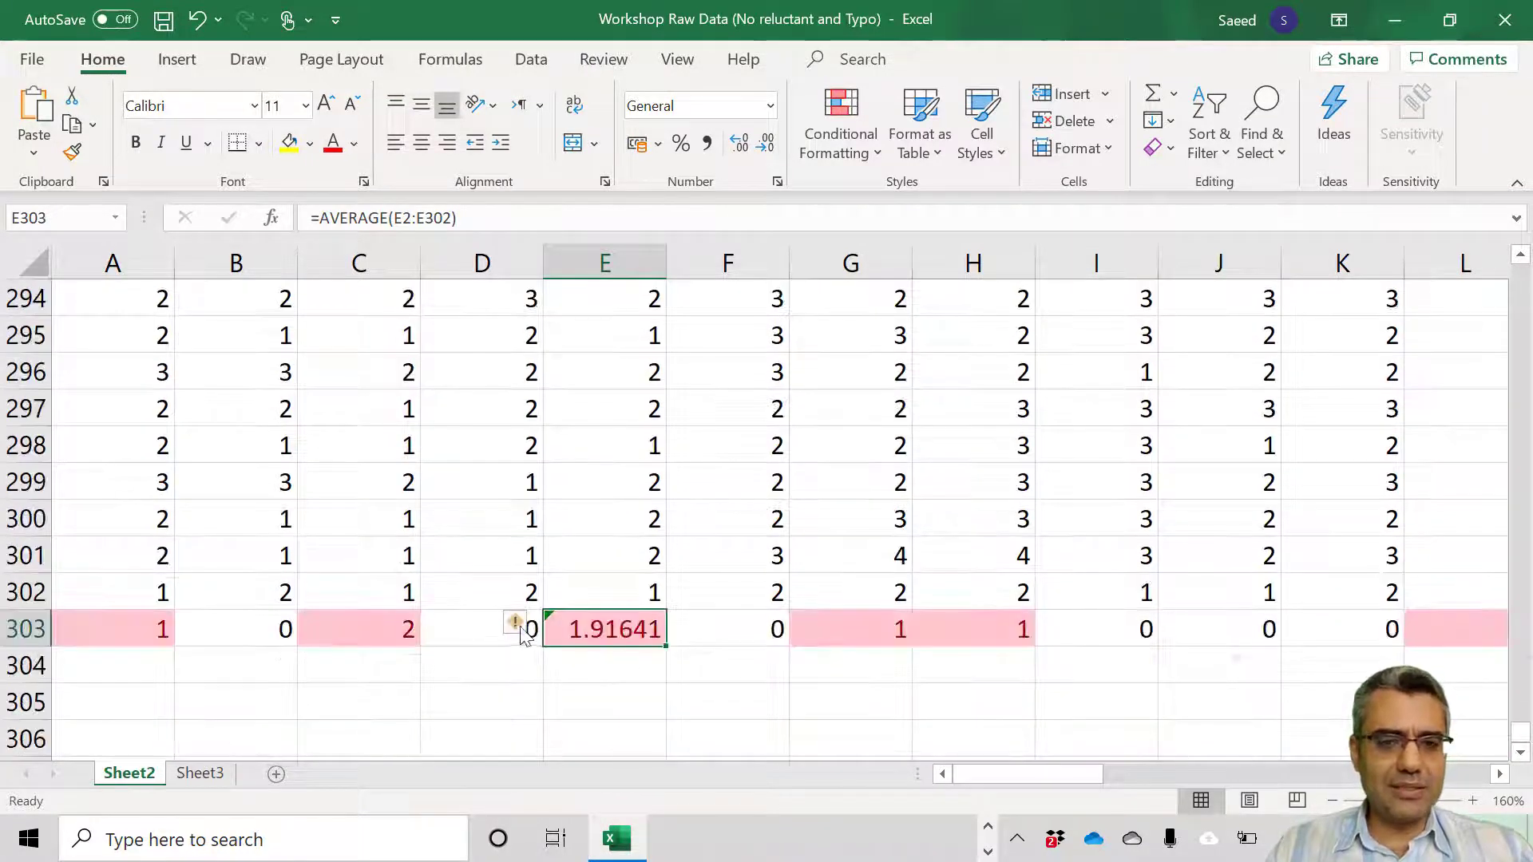
{"action": "left_click", "coordinate": [477, 627]}
{"action": "key", "text": "ctrl+c"}
{"action": "left_click", "coordinate": [569, 639]}
{"action": "key", "text": "ctrl+v"}
{"action": "key", "text": "Escape"}
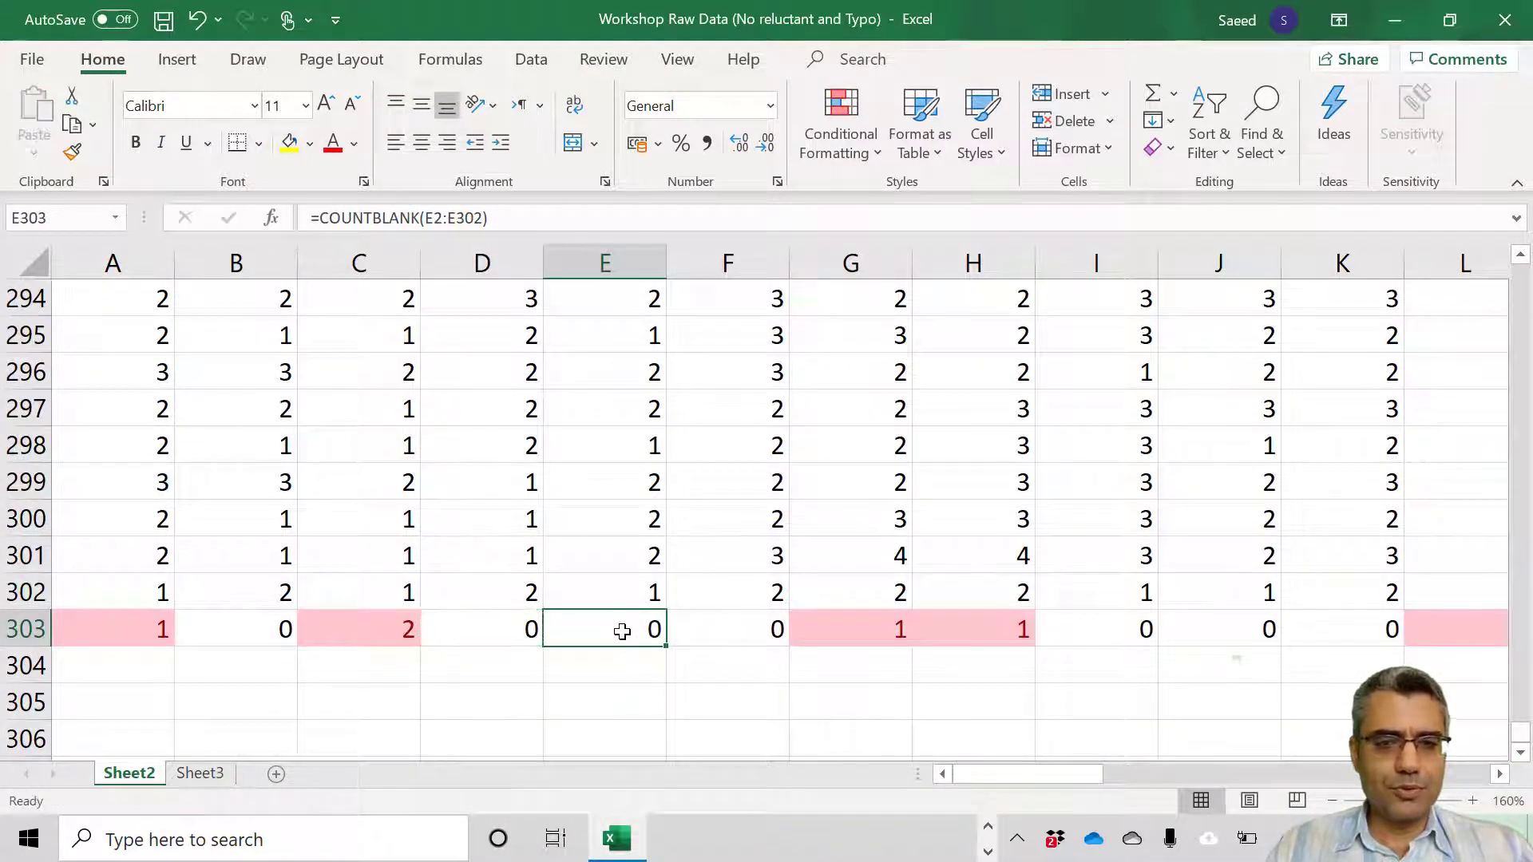
{"action": "double_click", "coordinate": [623, 630]}
{"action": "key", "text": "Escape"}
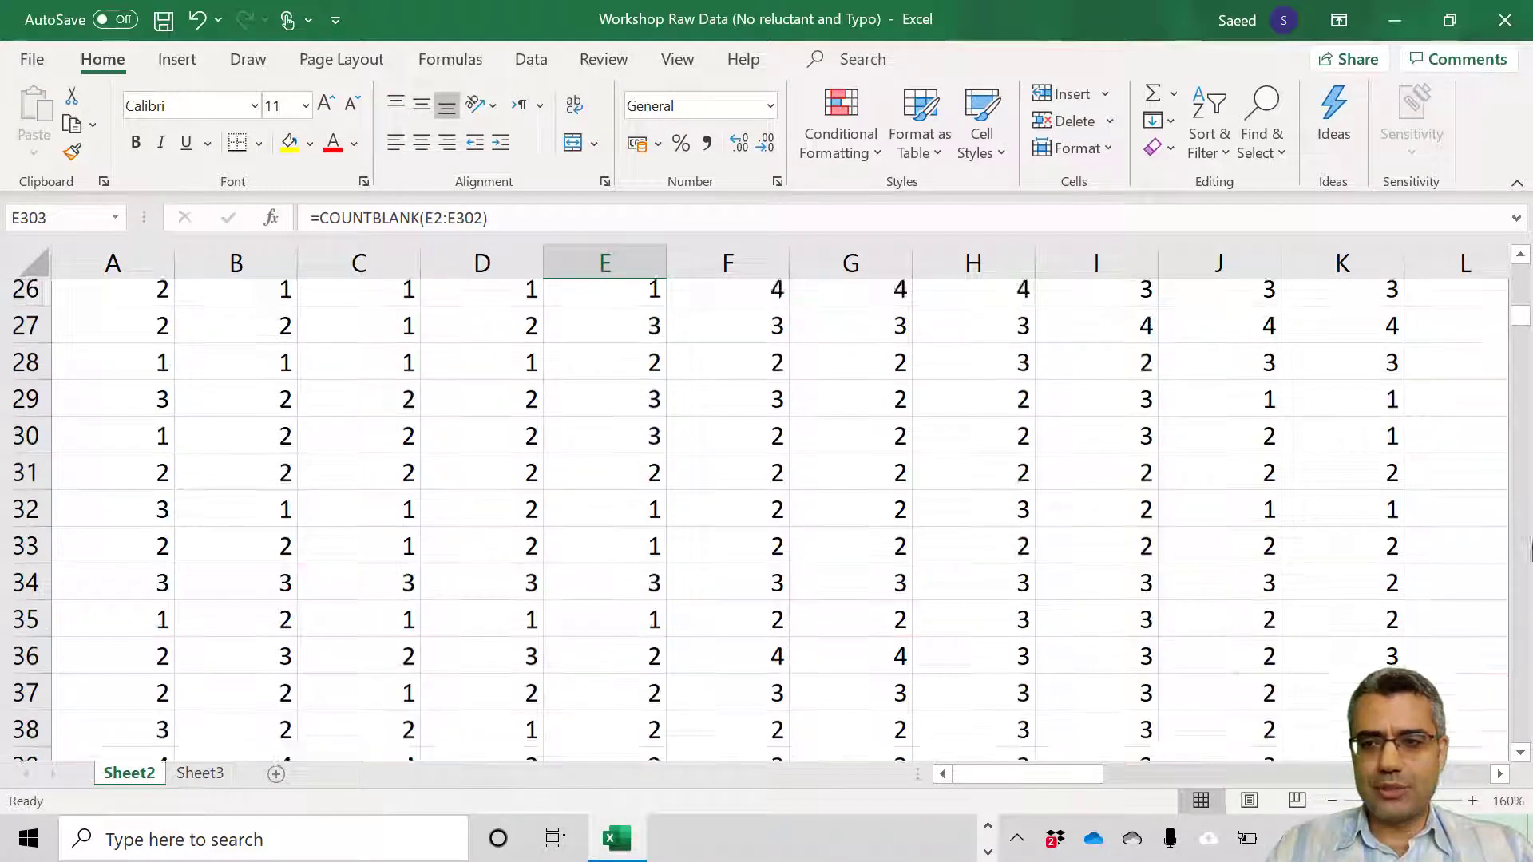
{"action": "scroll", "coordinate": [766, 519], "scroll_direction": "down", "scroll_amount": 1}
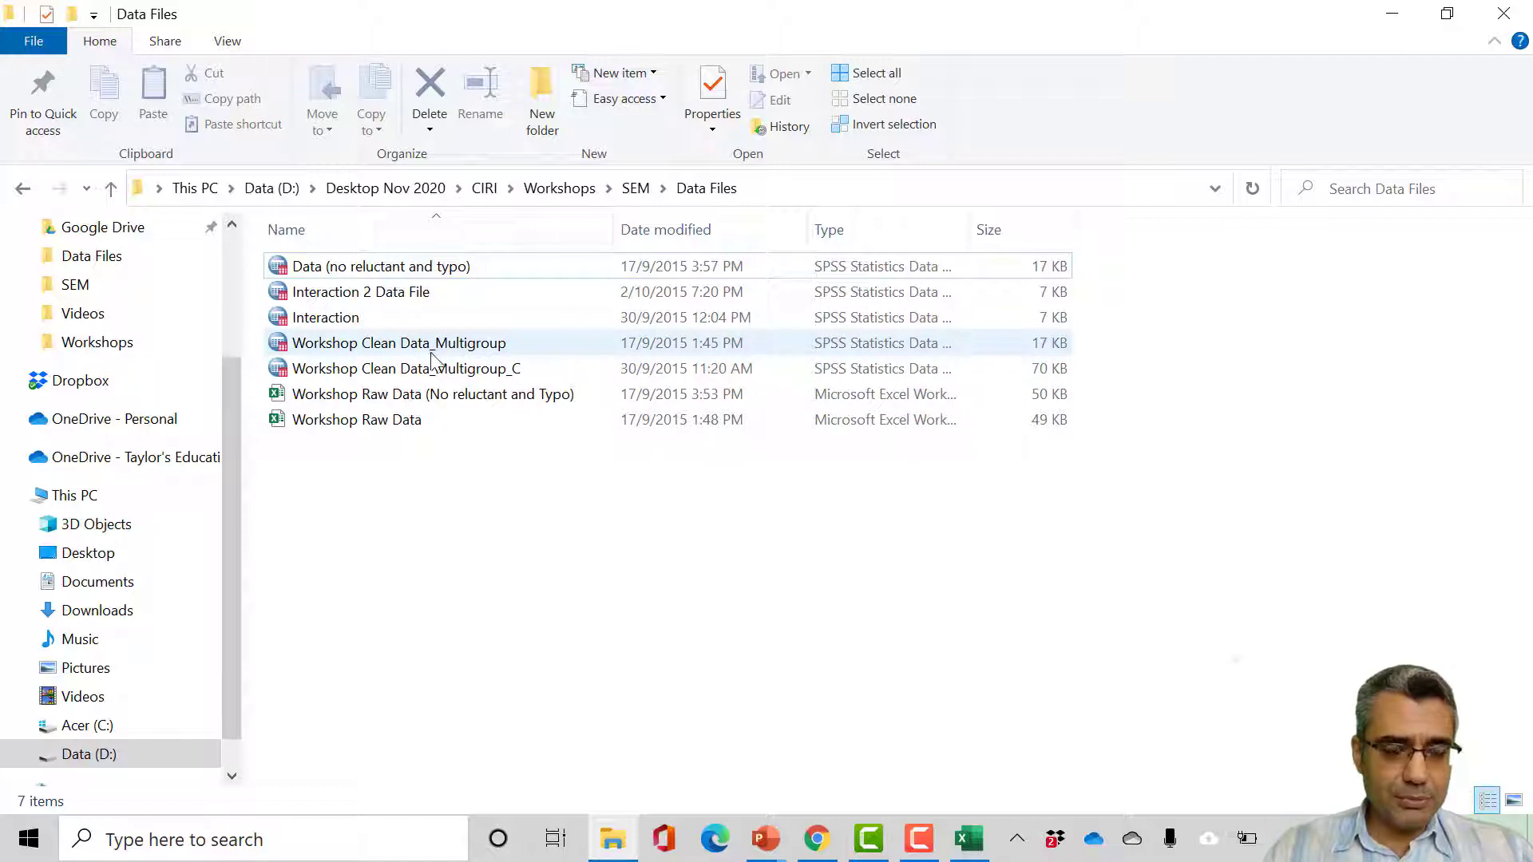
Step: Show the Data Files folder as a list and open Data (no reluctant and typo).sav in SPSS
{"action": "left_click", "coordinate": [397, 299]}
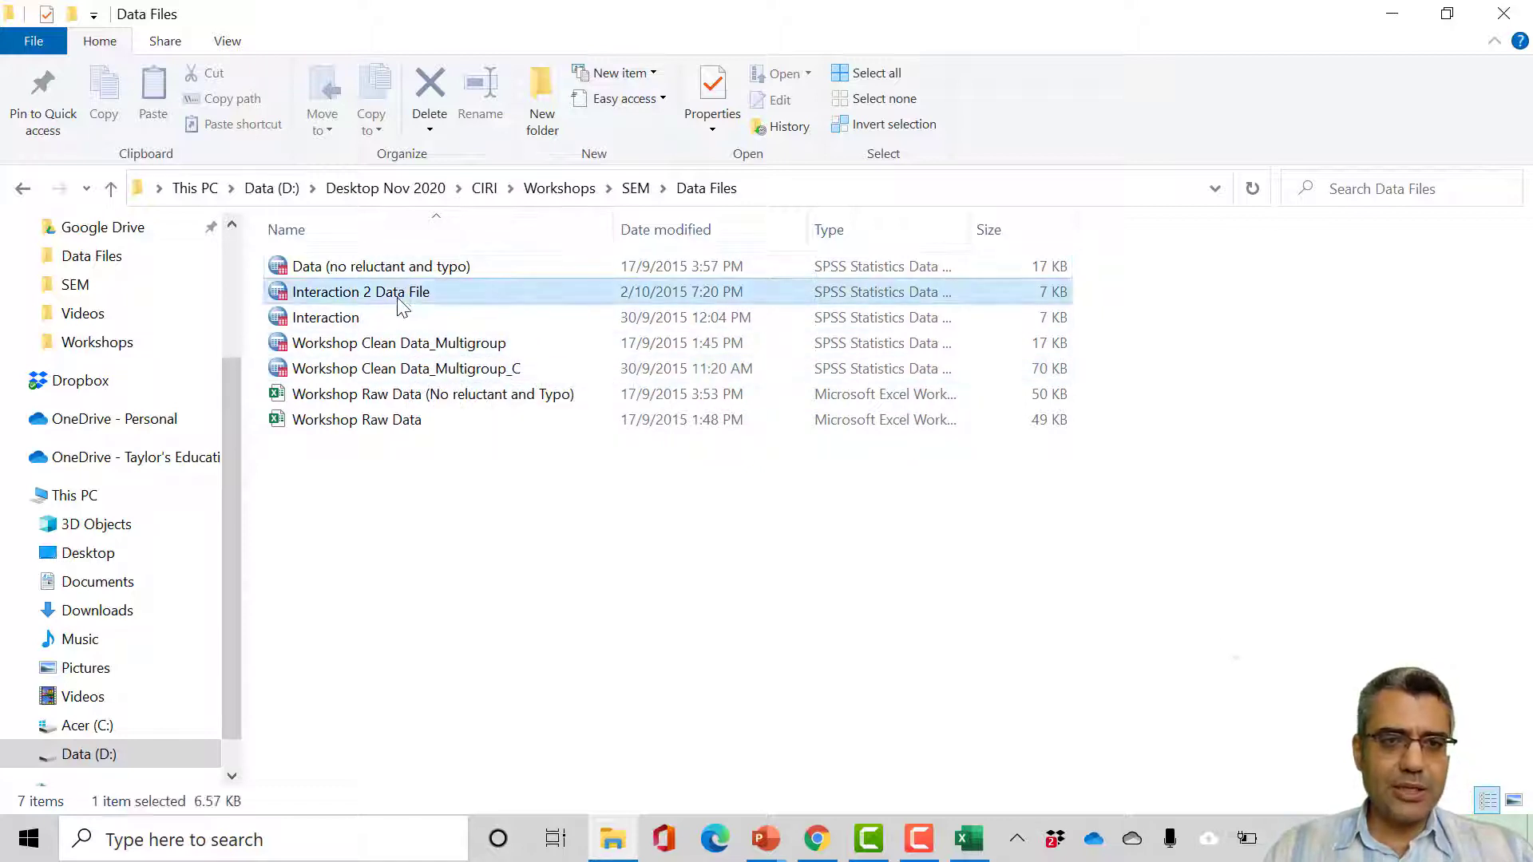
{"action": "key", "text": "ctrl+shift+6"}
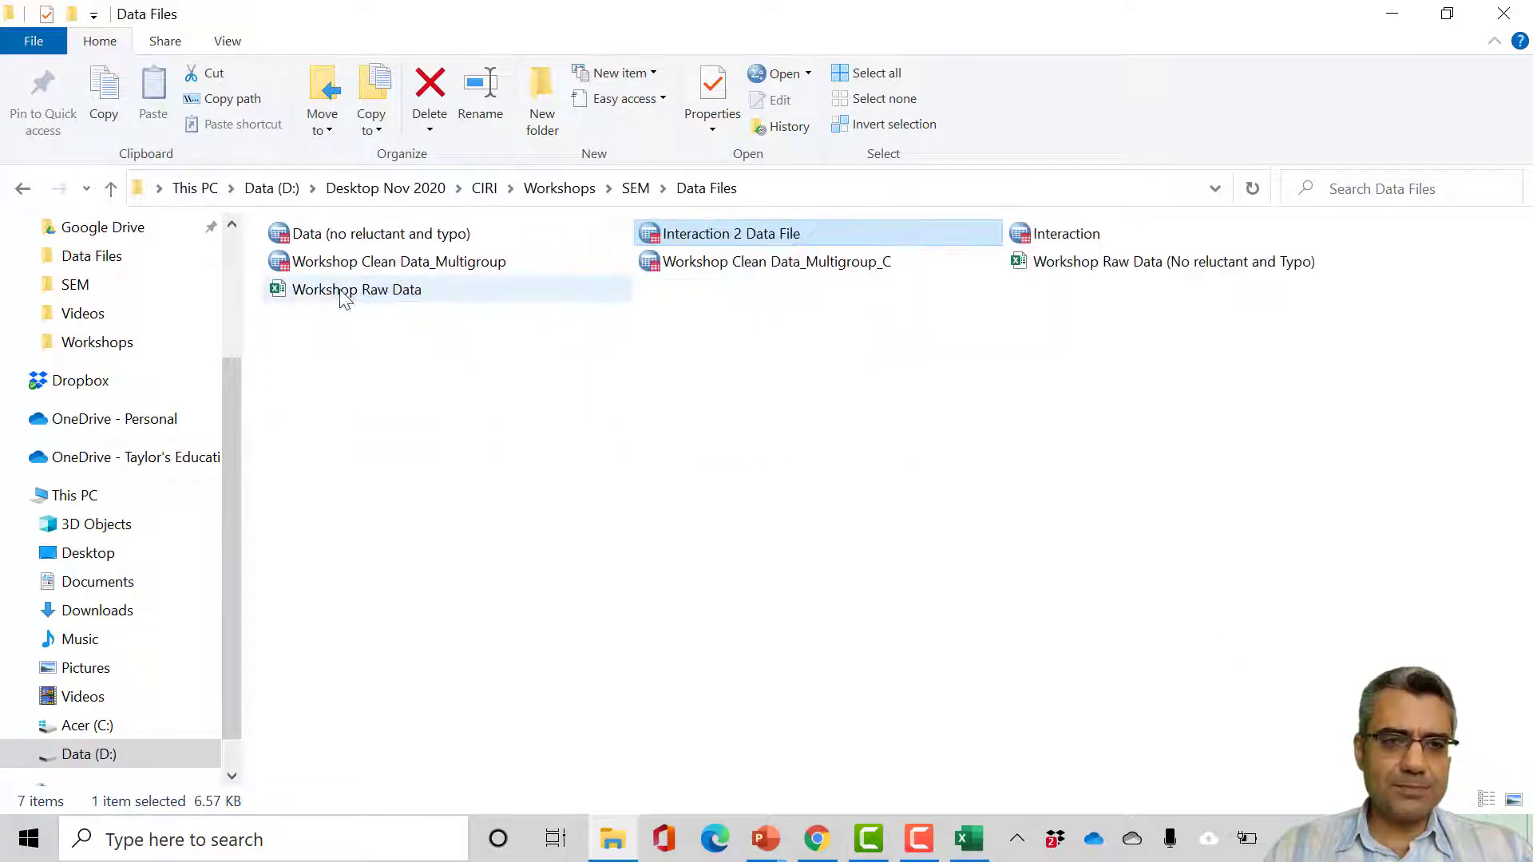
{"action": "key", "text": "ctrl+shift+5"}
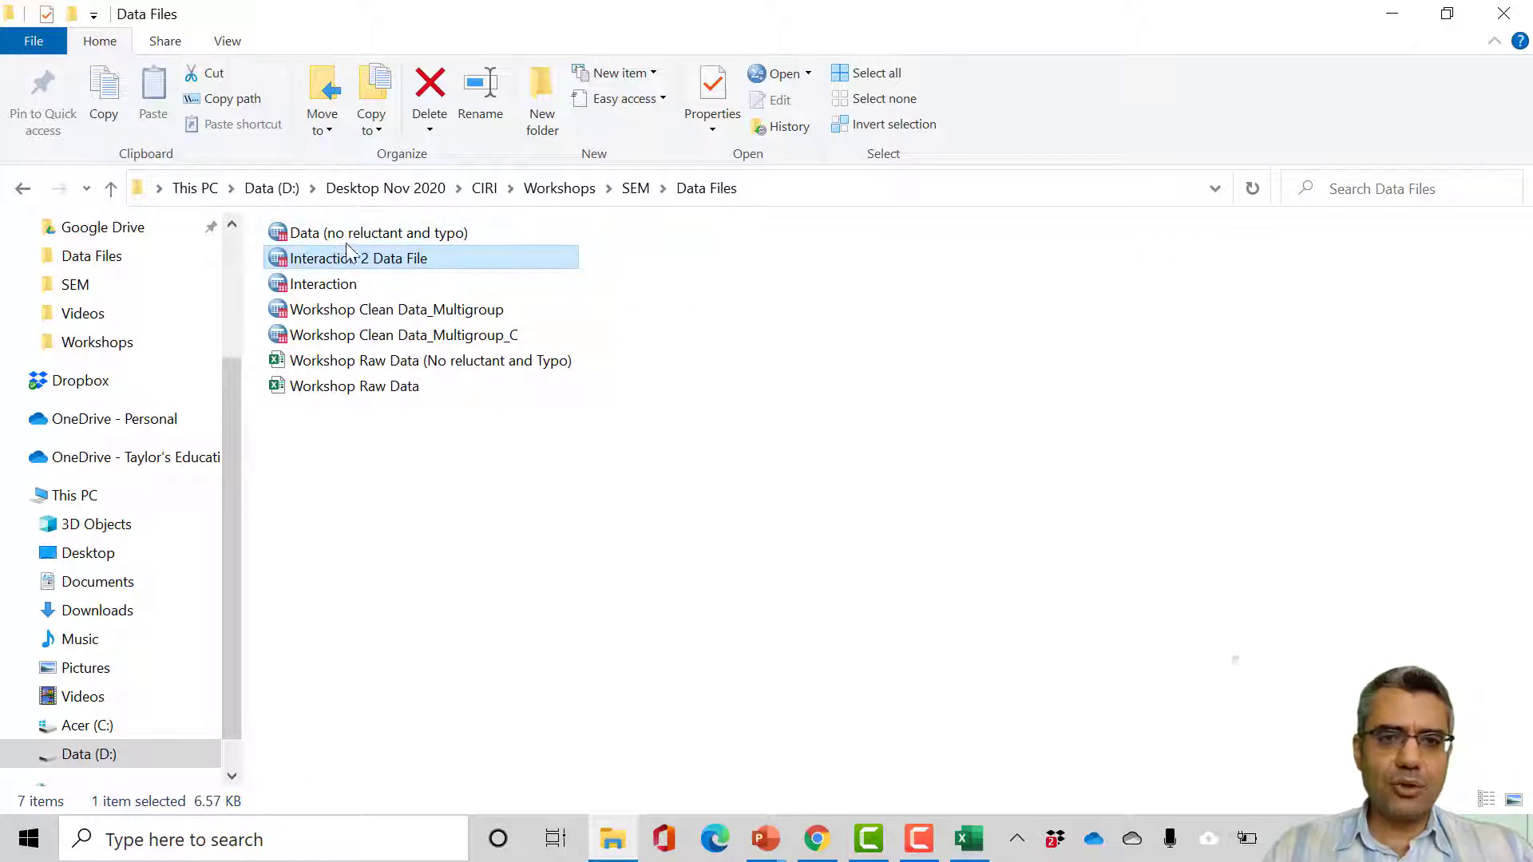
{"action": "double_click", "coordinate": [417, 234]}
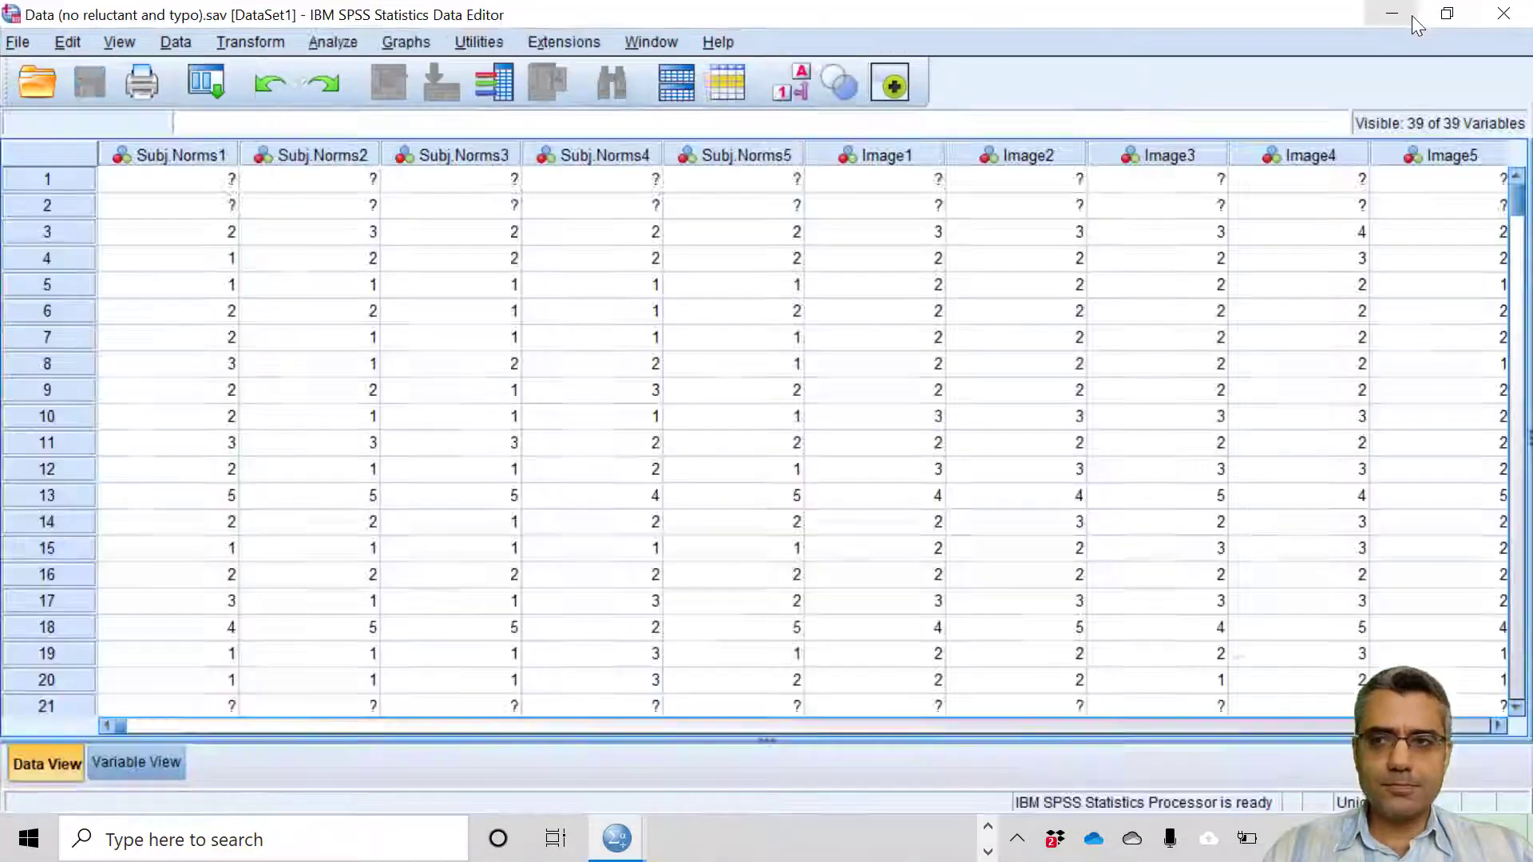
Step: Bring the SPSS data editor with the loaded survey dataset to the front
{"action": "left_click", "coordinate": [1410, 16]}
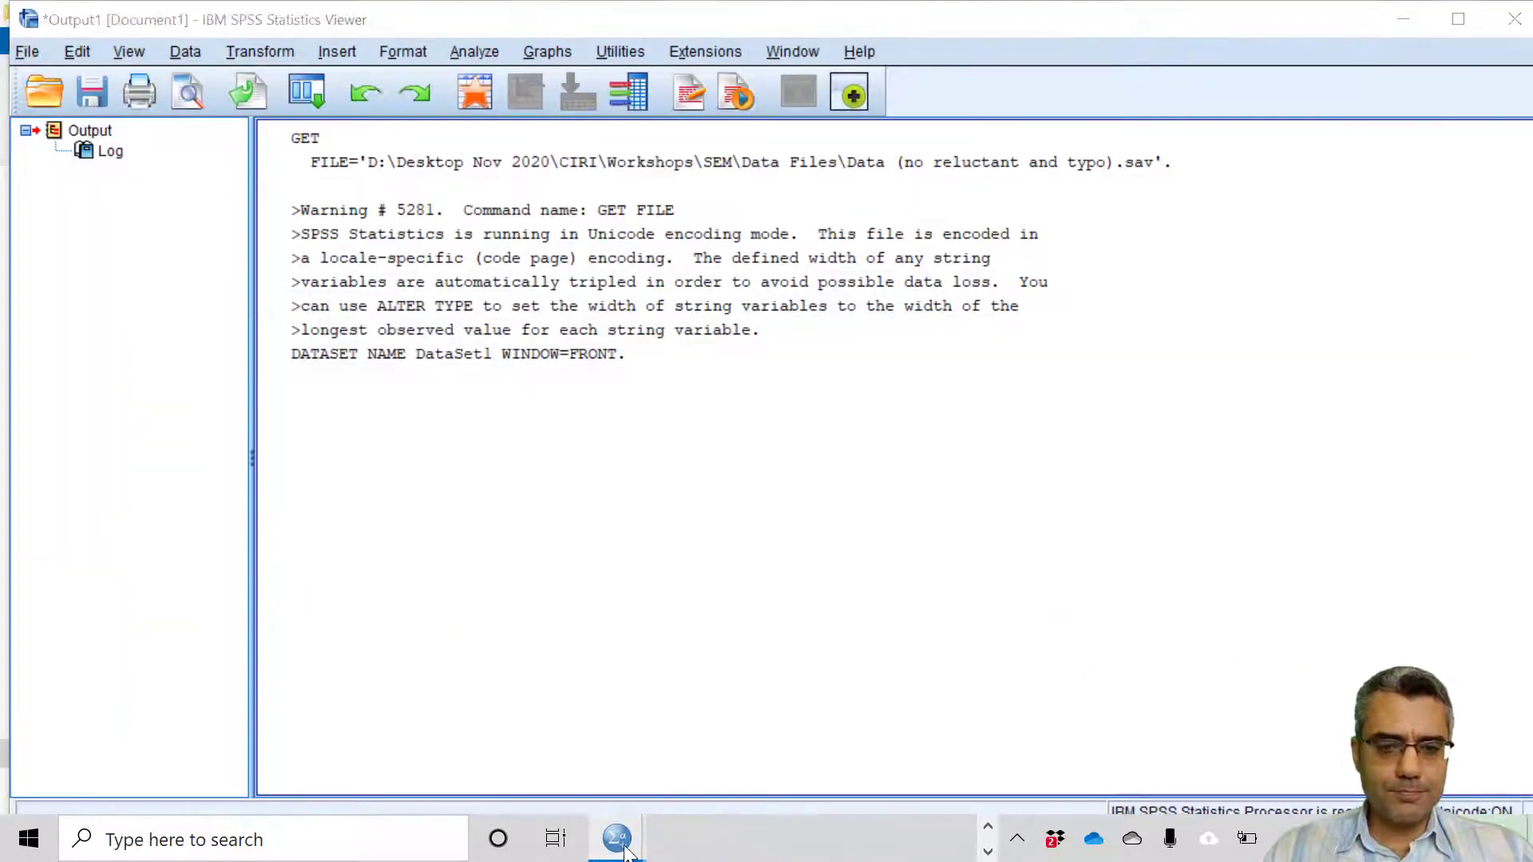
{"action": "mouse_move", "coordinate": [616, 838]}
{"action": "left_click", "coordinate": [694, 745]}
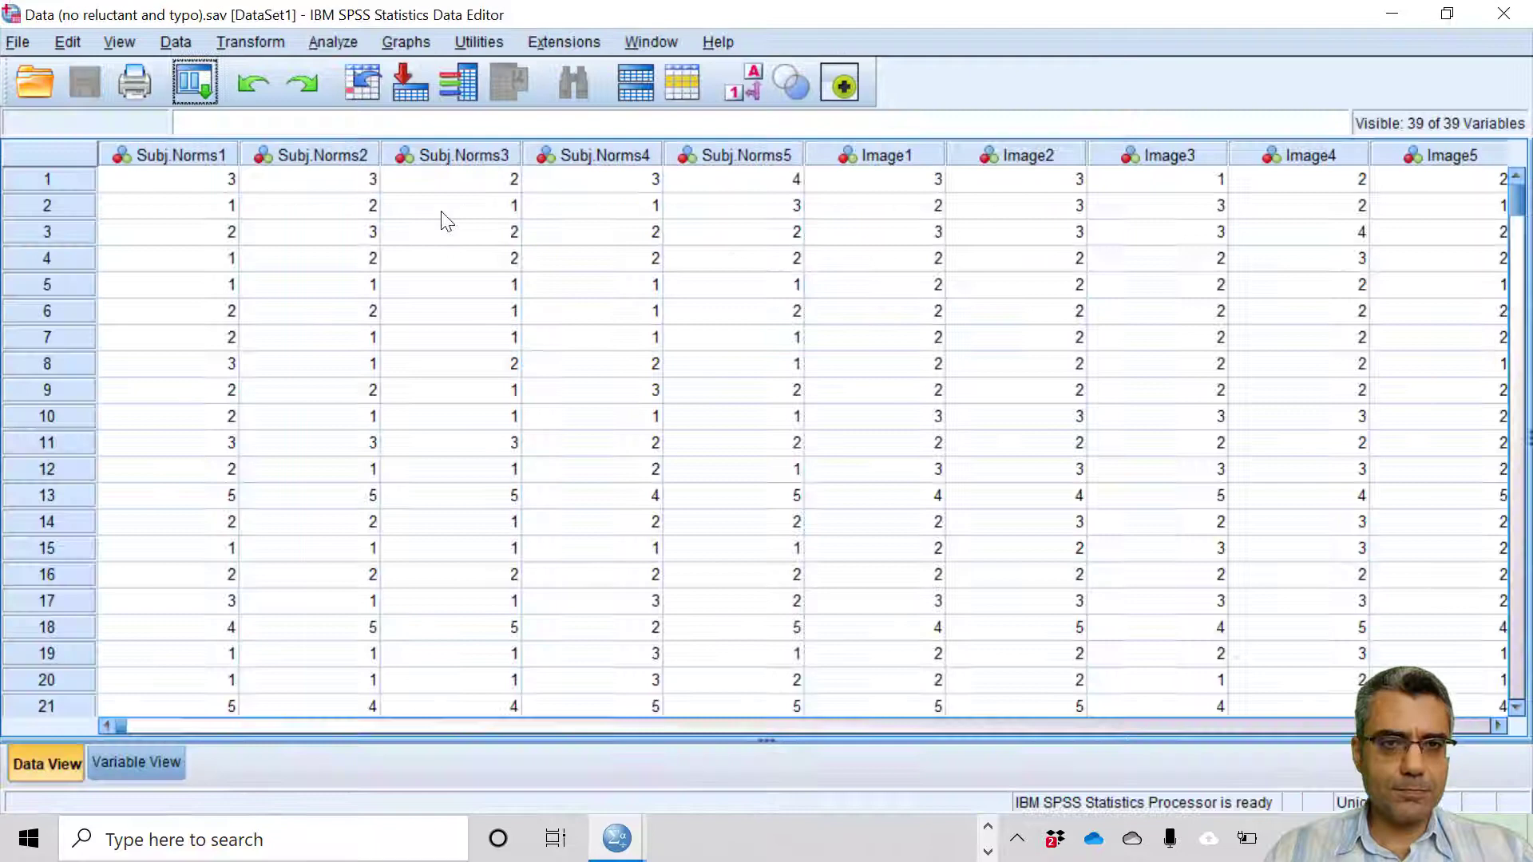
{"action": "left_click", "coordinate": [214, 231]}
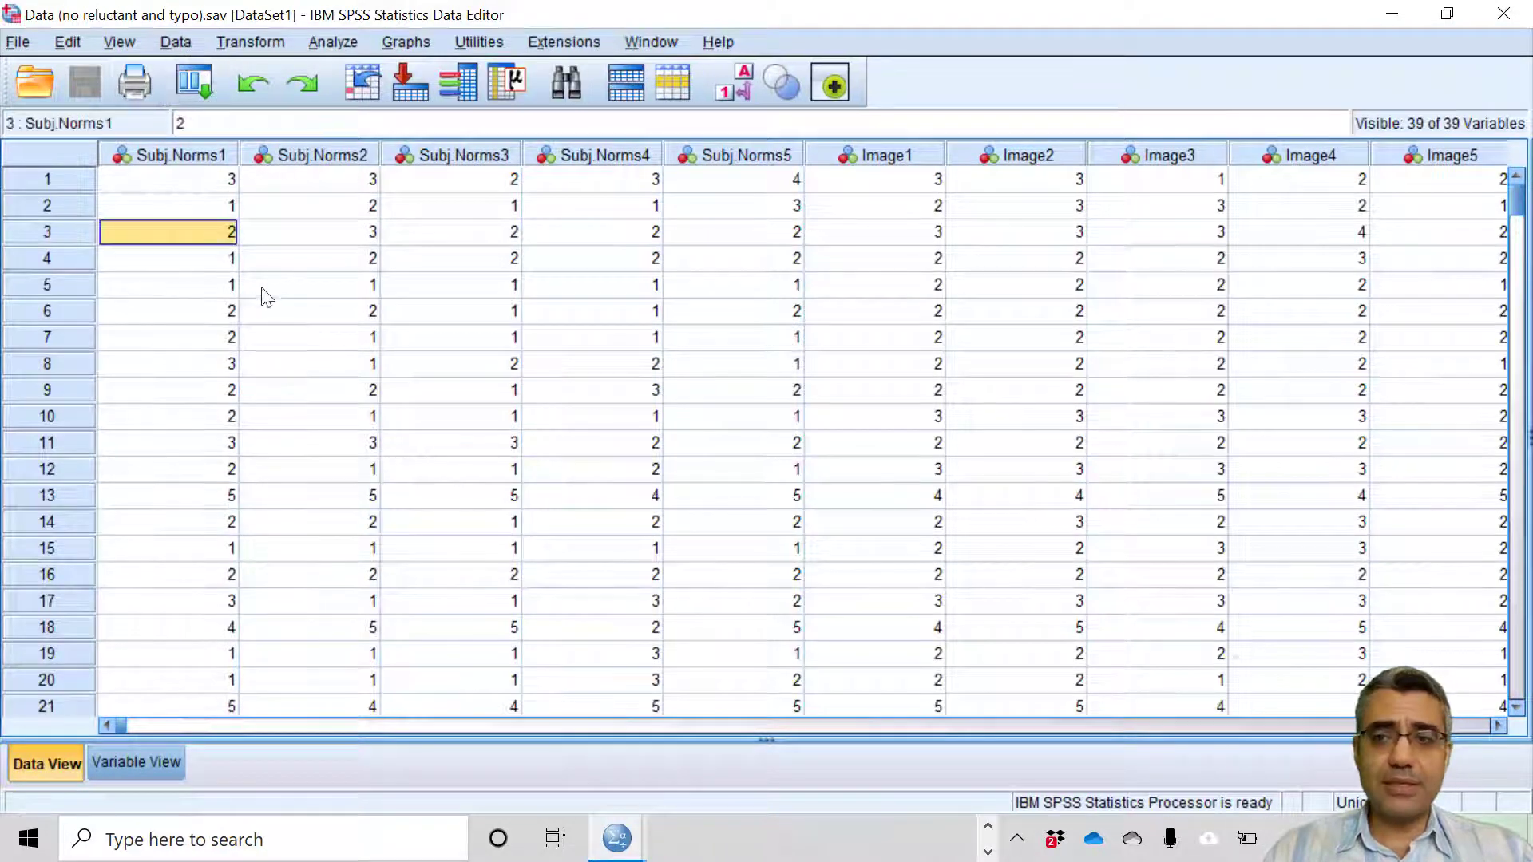
Step: Open Frequencies and move every variable into the Variable(s) list
{"action": "left_click", "coordinate": [328, 42]}
{"action": "mouse_move", "coordinate": [463, 99]}
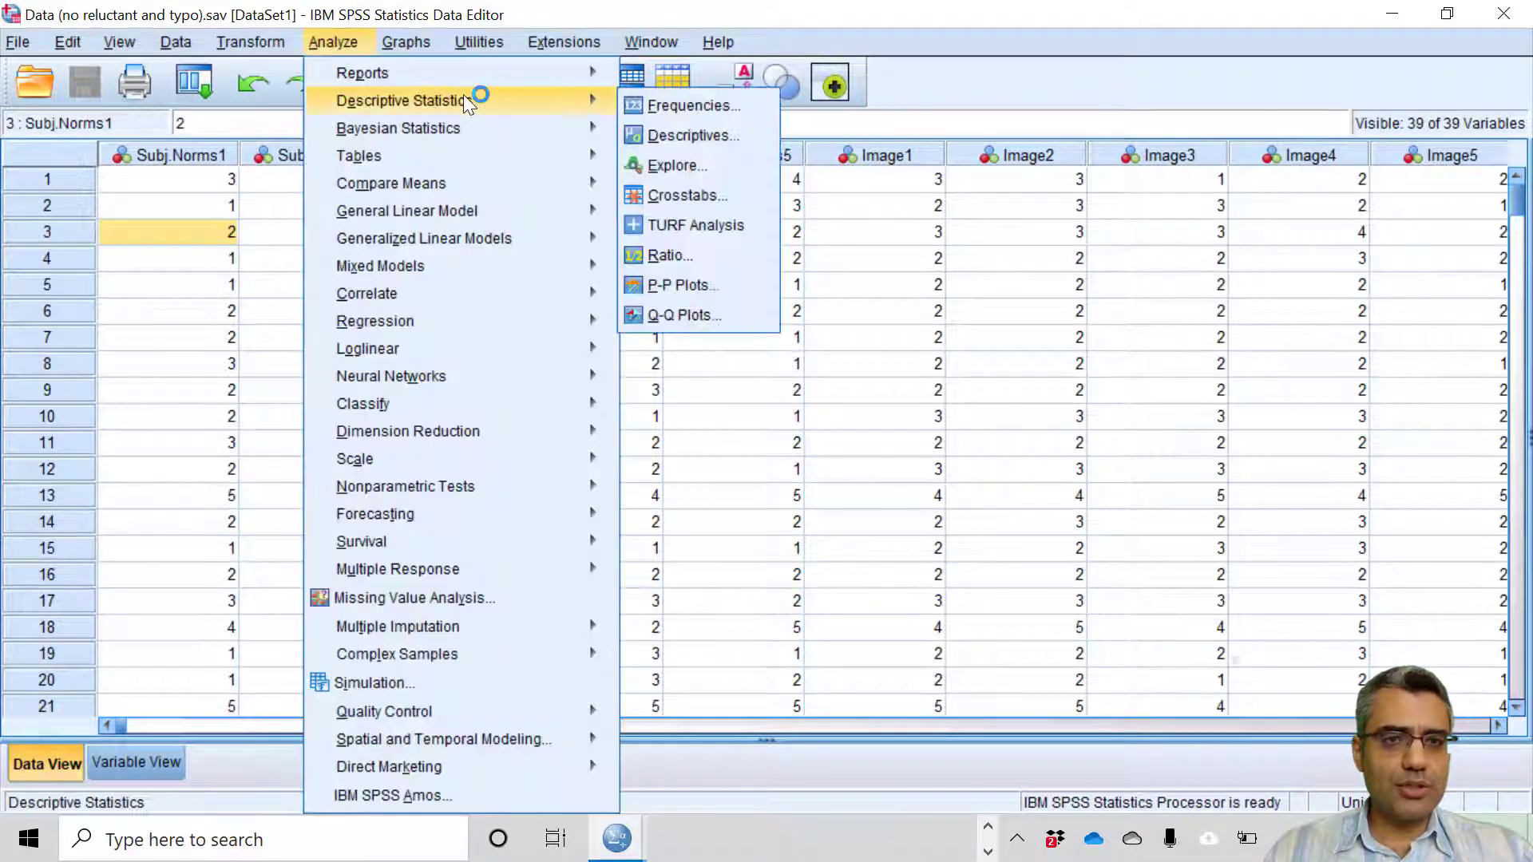
{"action": "left_click", "coordinate": [685, 105]}
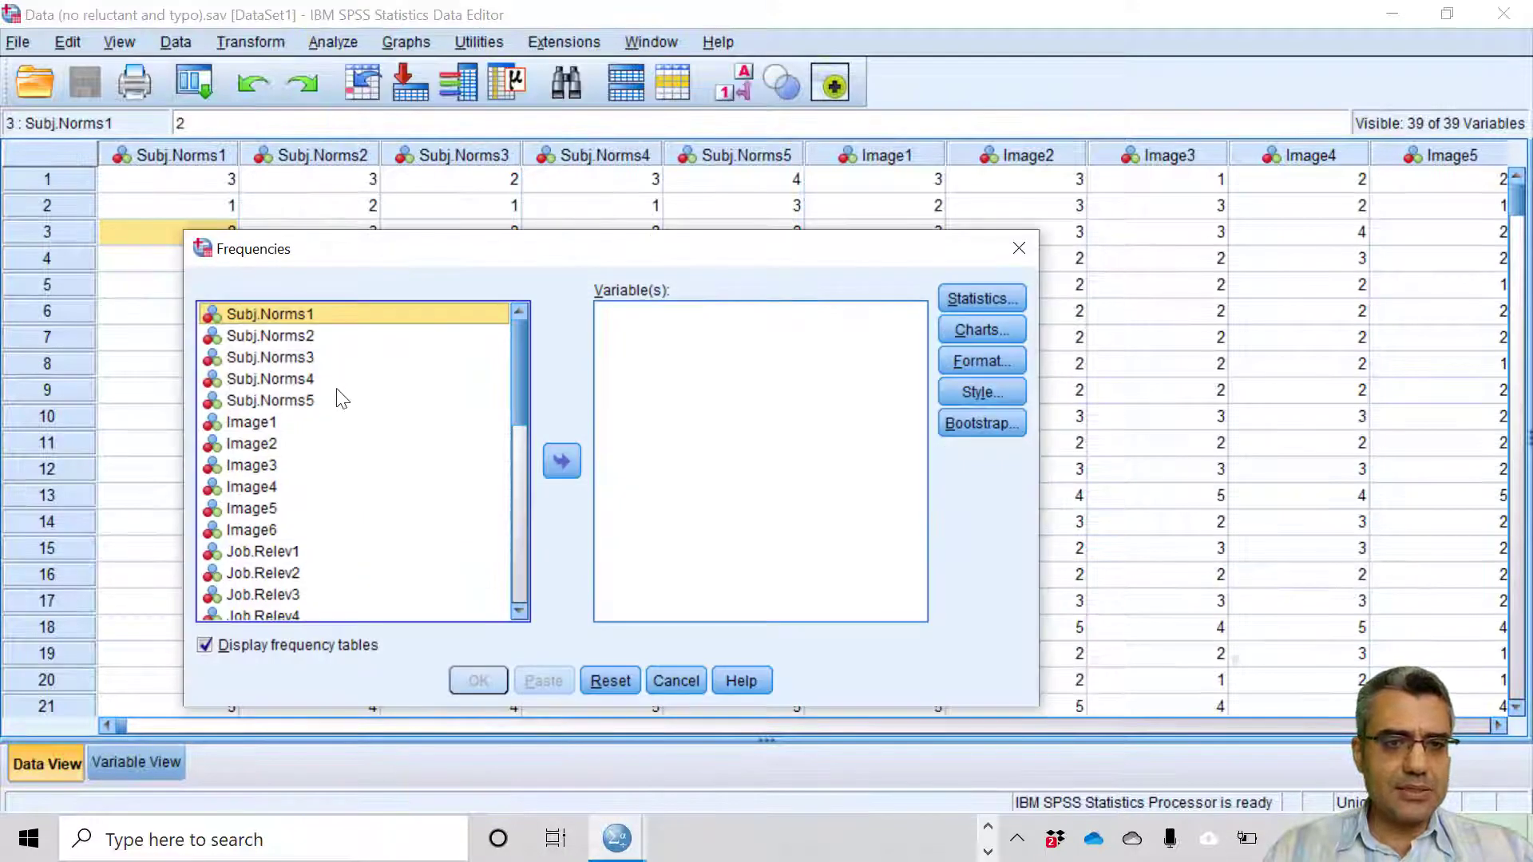
{"action": "left_click", "coordinate": [335, 398], "text": "shift"}
{"action": "key", "text": "ctrl+a"}
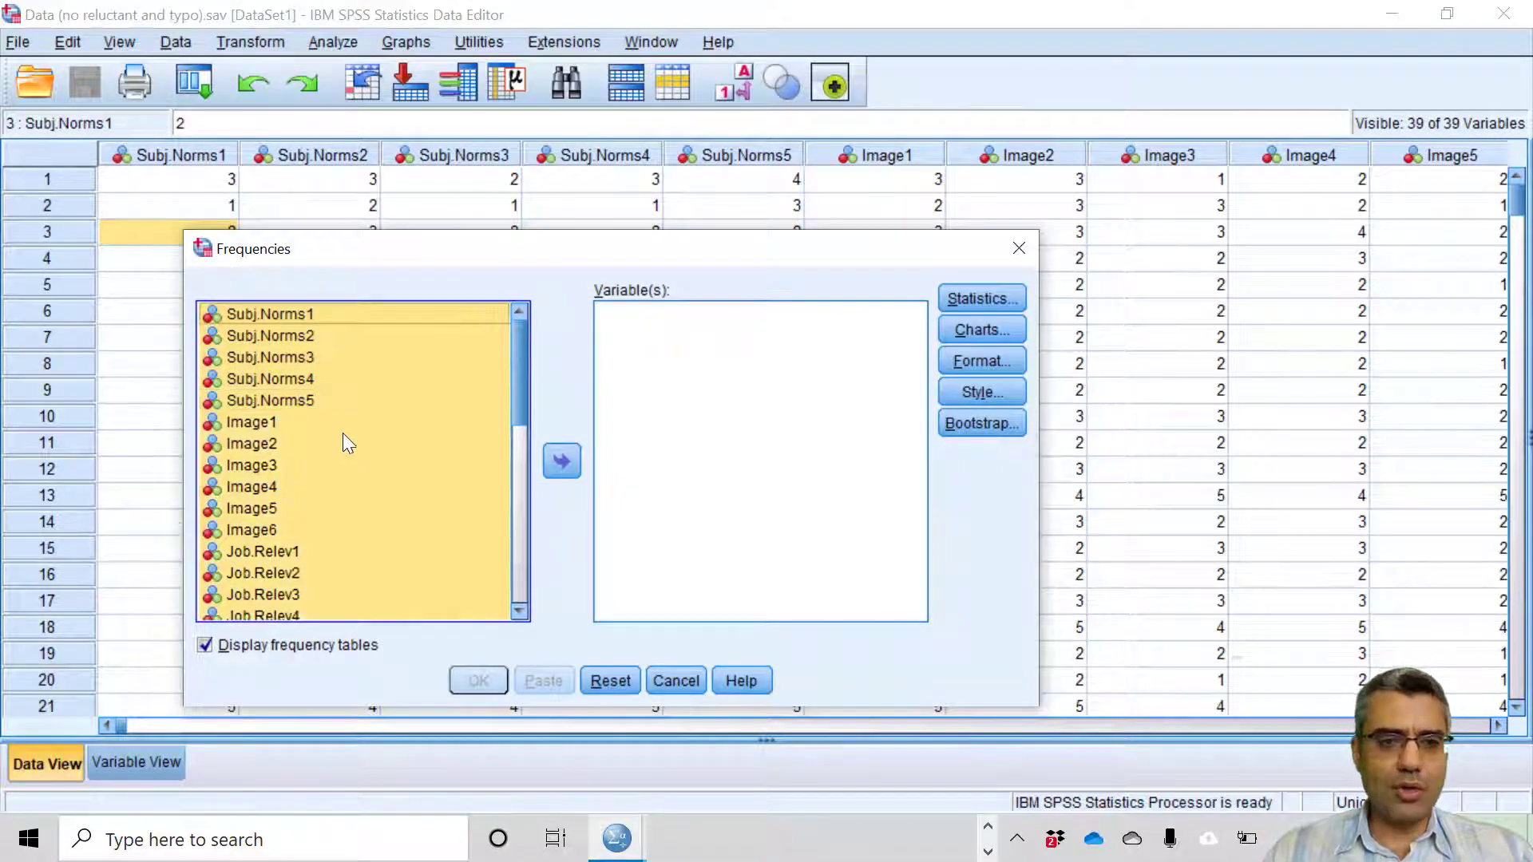
{"action": "scroll", "coordinate": [519, 533], "scroll_direction": "down", "scroll_amount": 8}
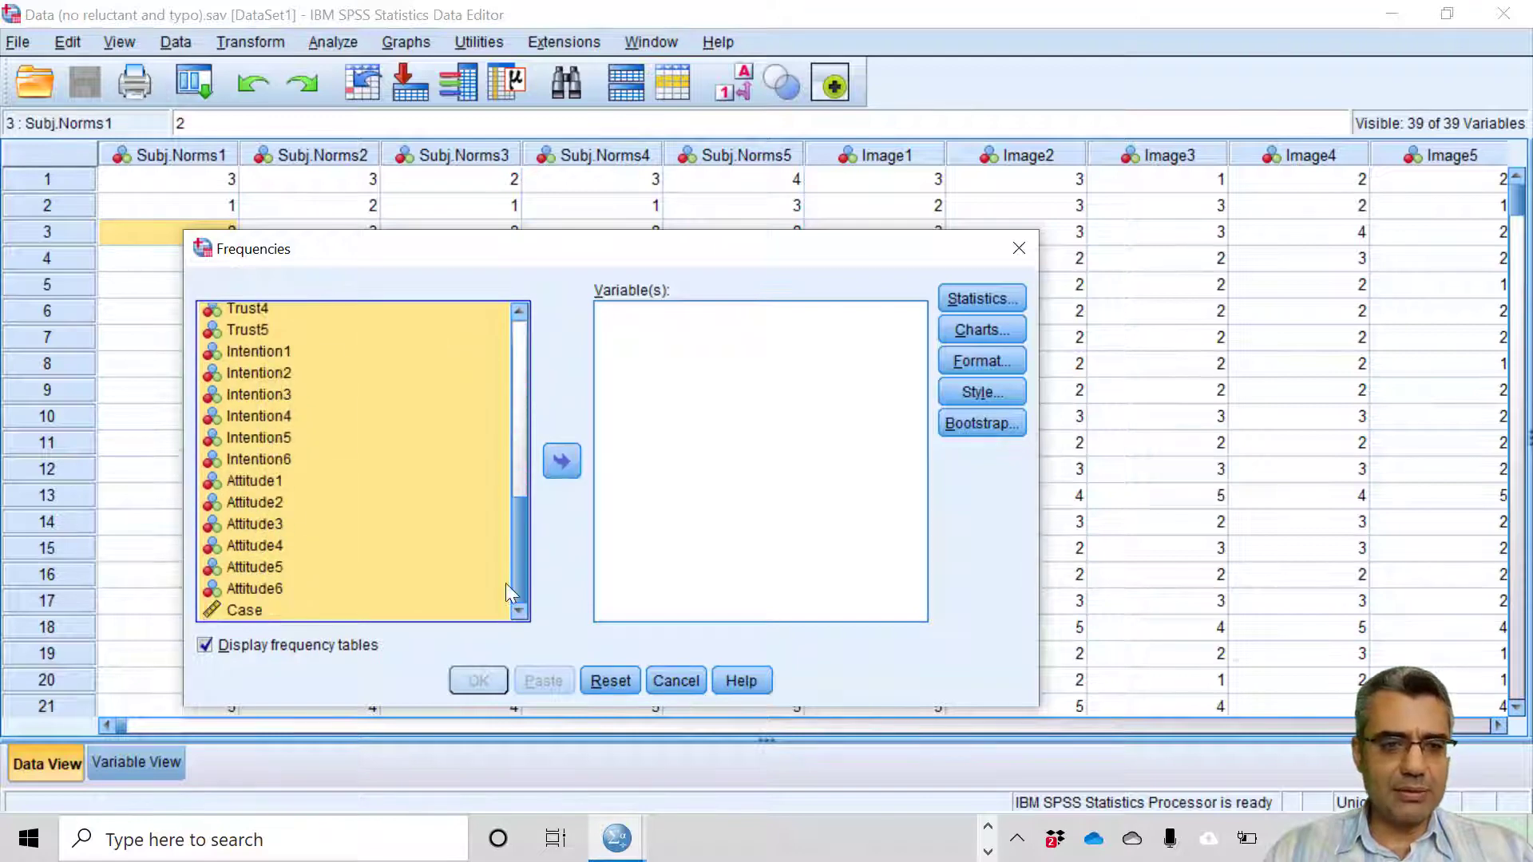
{"action": "left_click", "coordinate": [383, 609], "text": "ctrl"}
{"action": "left_click", "coordinate": [560, 461]}
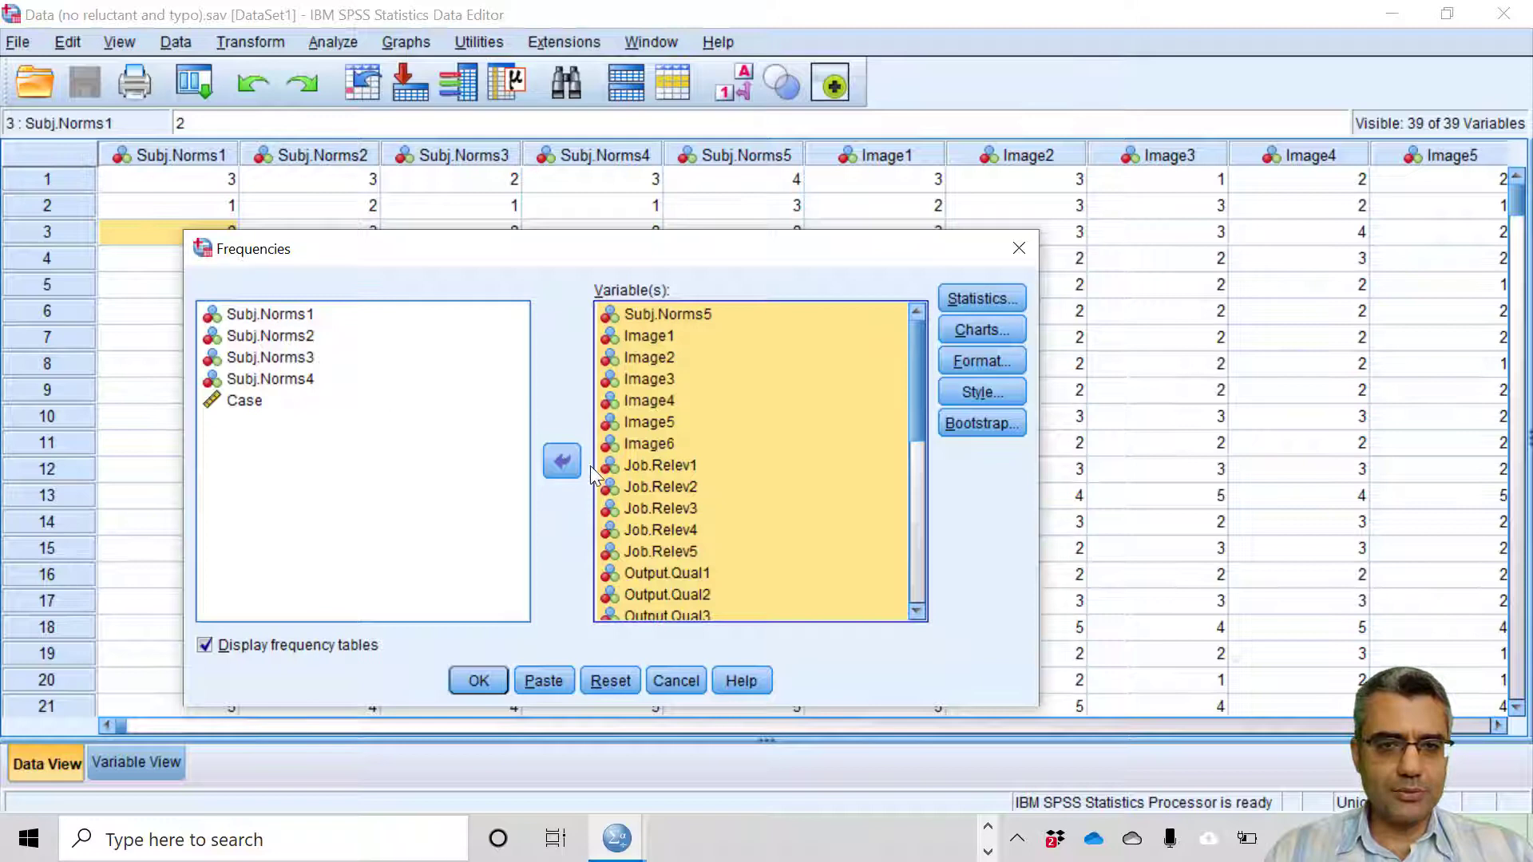
{"action": "left_click", "coordinate": [562, 461]}
{"action": "left_click", "coordinate": [353, 424]}
{"action": "key", "text": "ctrl+a"}
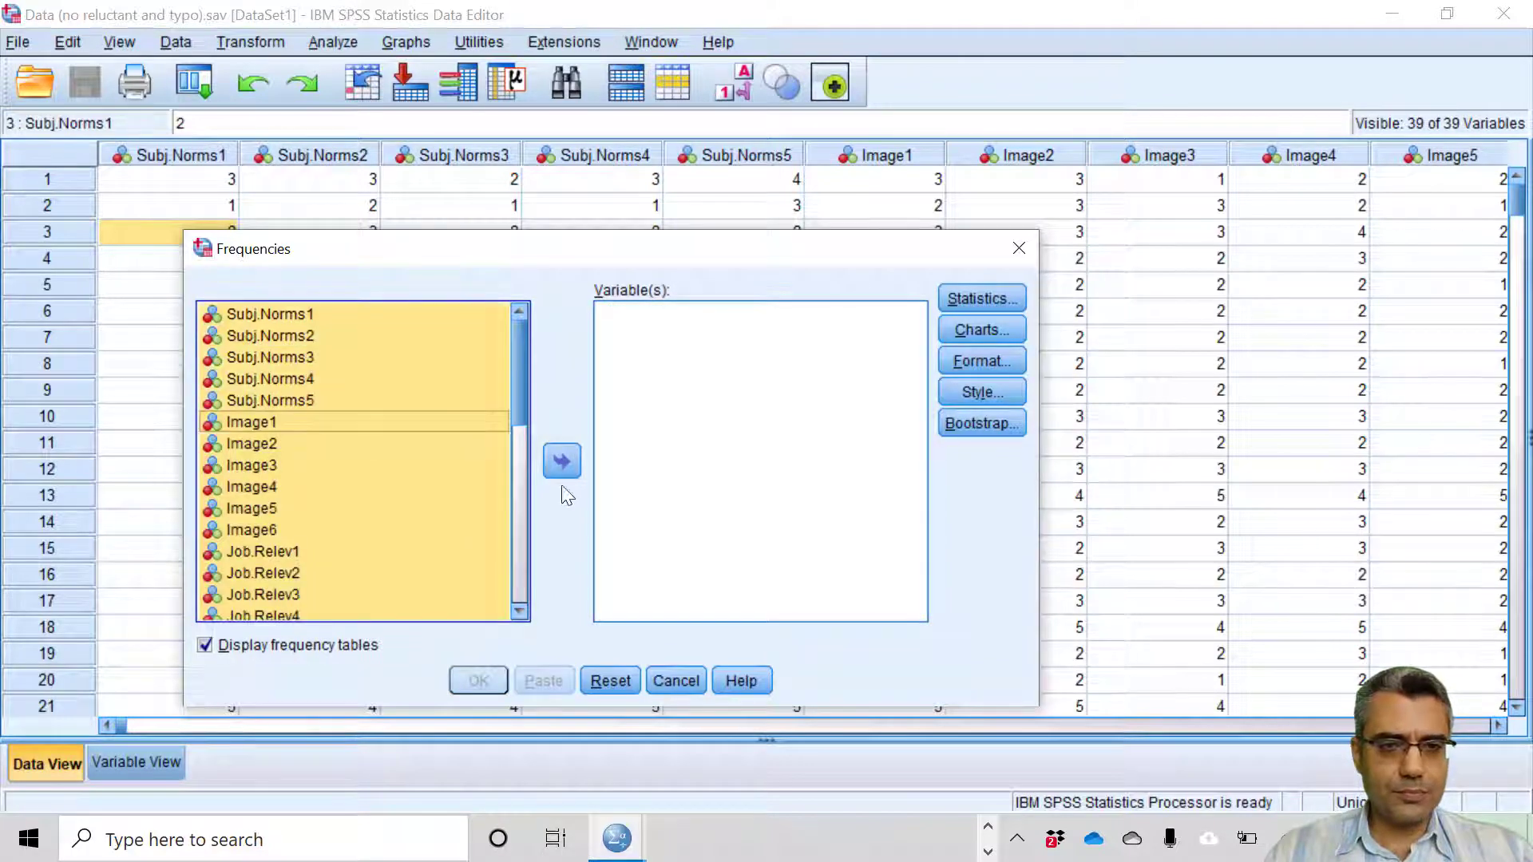
{"action": "left_click", "coordinate": [562, 461]}
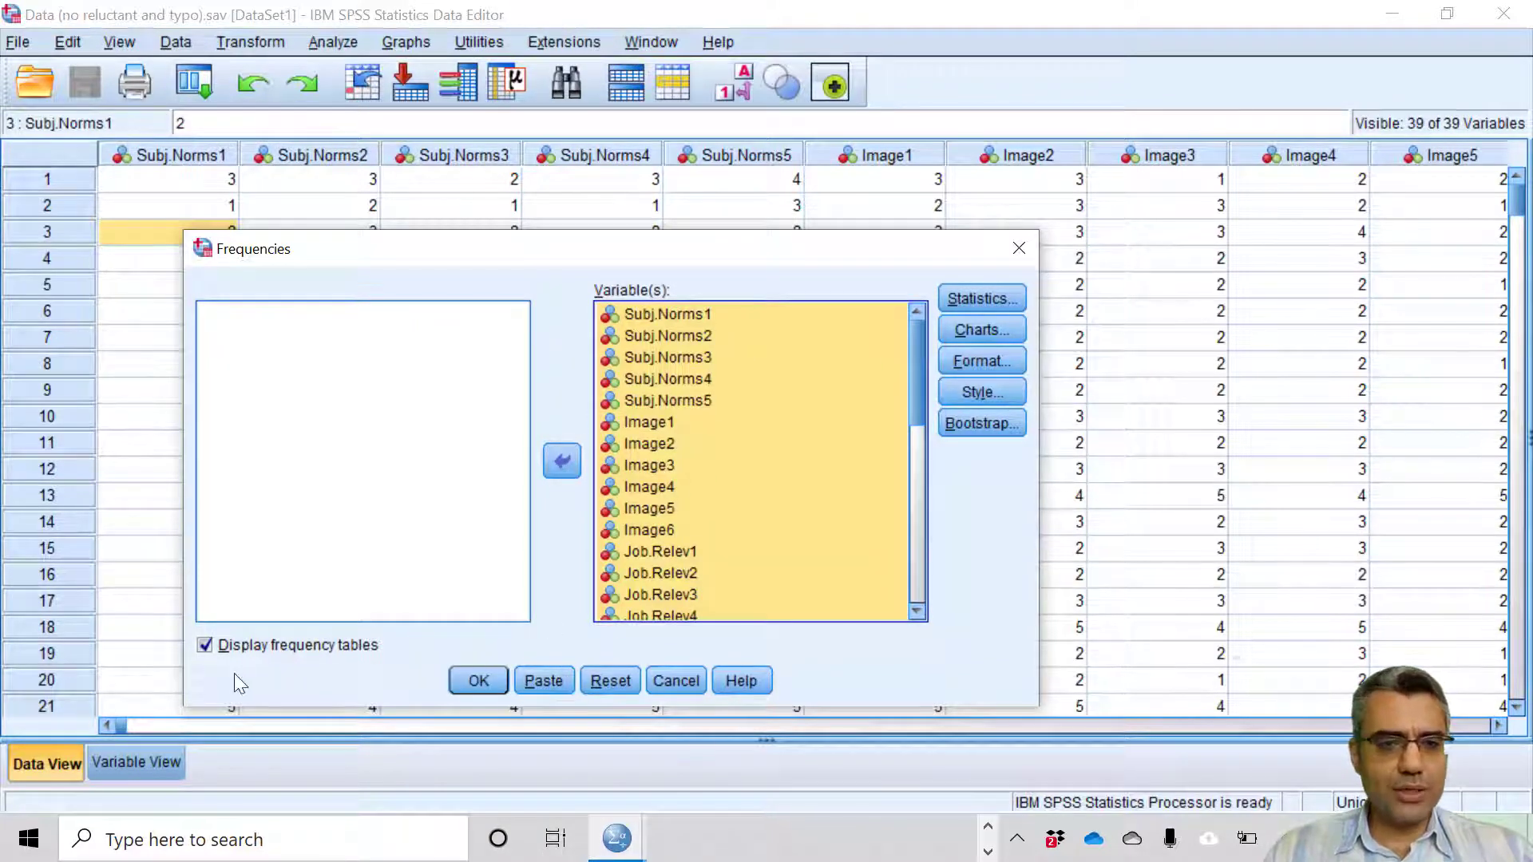
Step: Turn off Display frequency tables, dismiss the warning, and run the analysis
{"action": "left_click", "coordinate": [204, 645]}
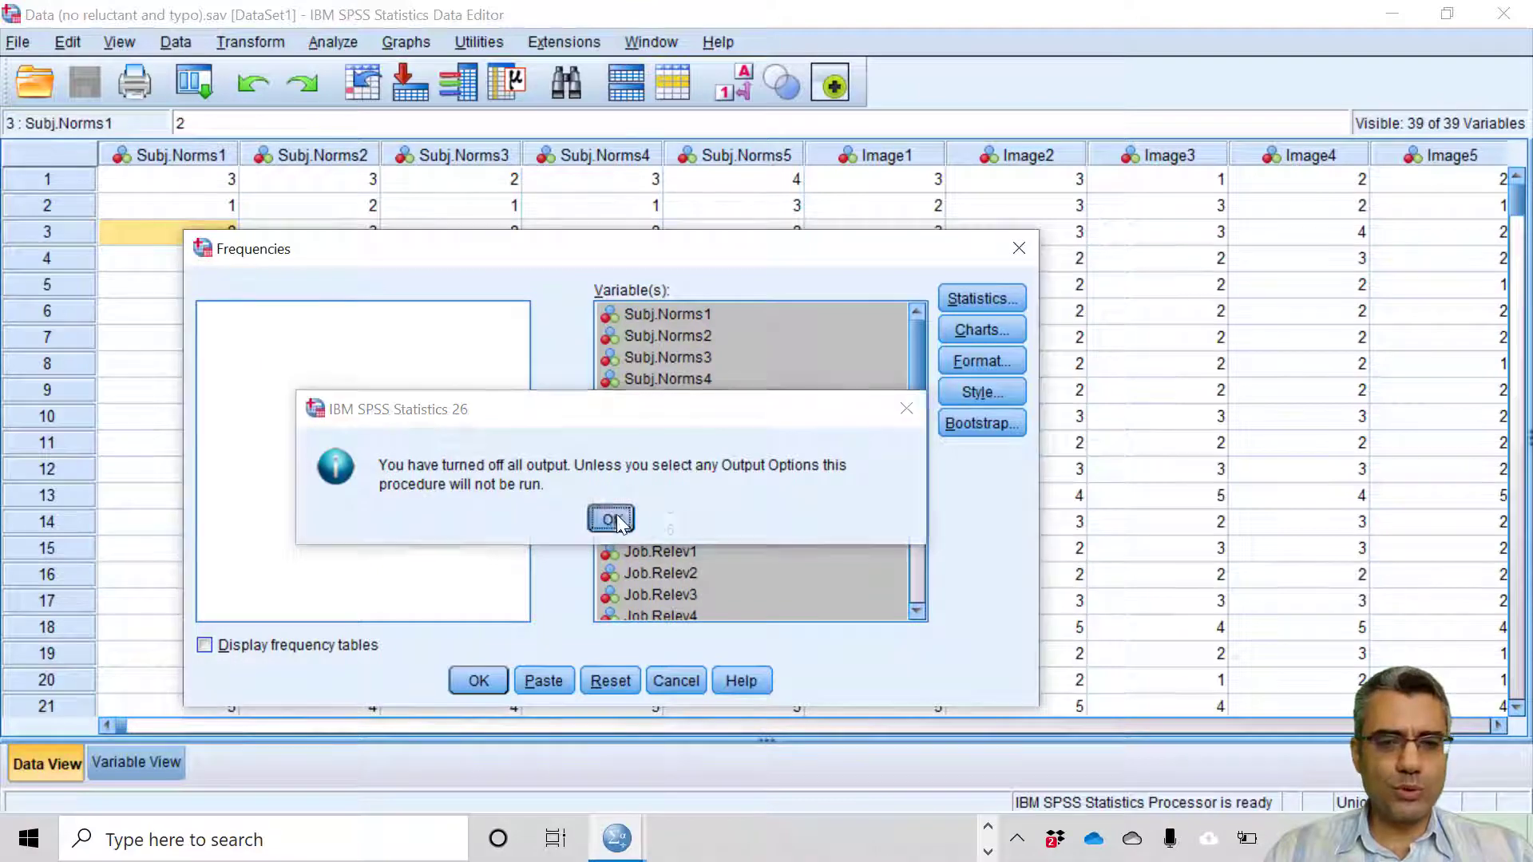
{"action": "left_click", "coordinate": [612, 520]}
{"action": "left_click", "coordinate": [482, 679]}
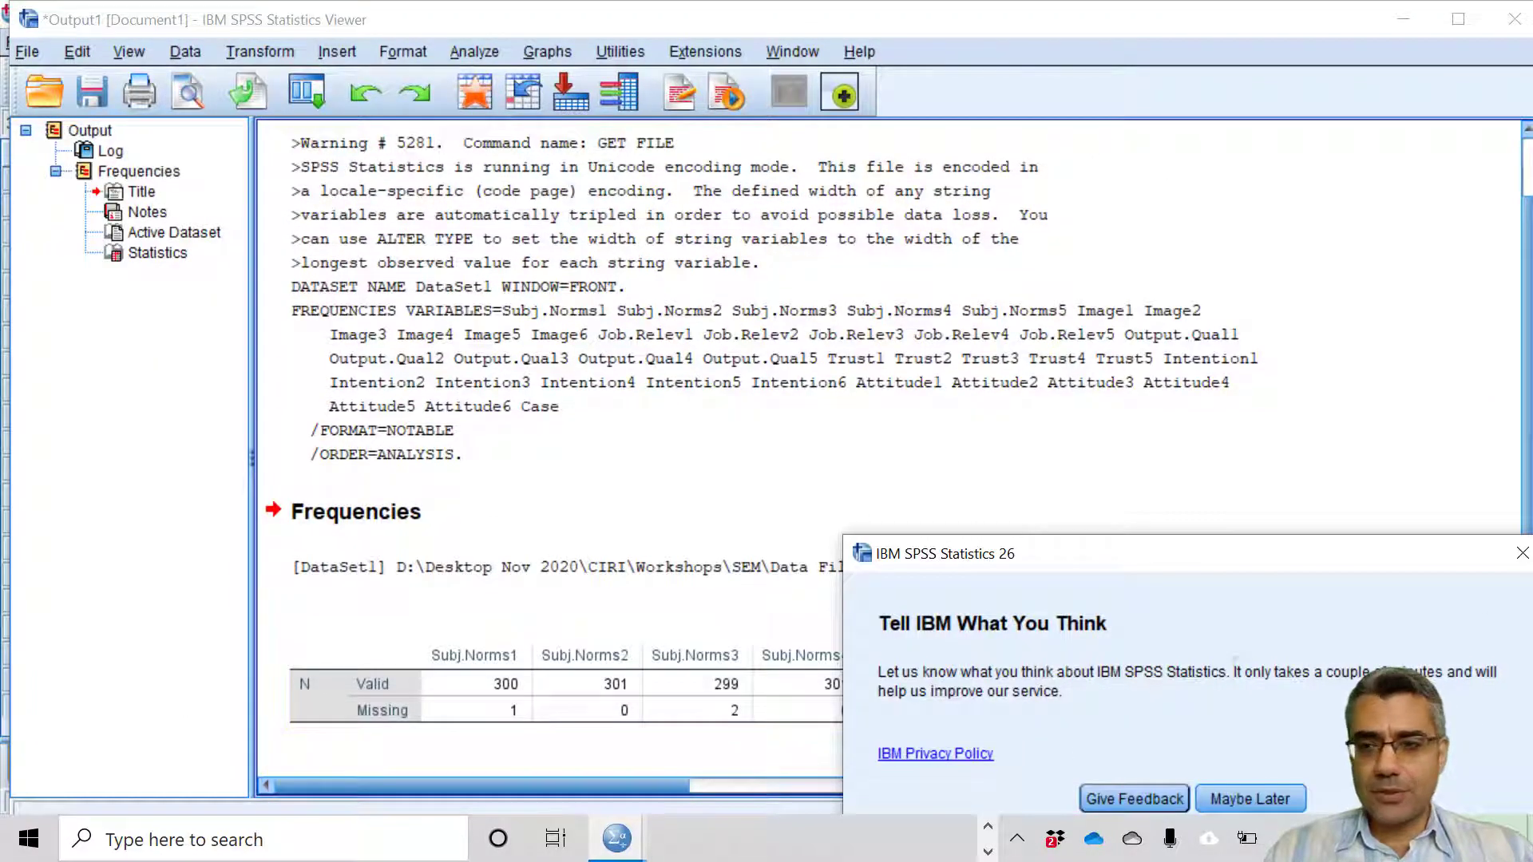
Step: Close the 'Tell IBM What You Think' prompt, then switch to PowerPoint
{"action": "left_click", "coordinate": [1522, 554]}
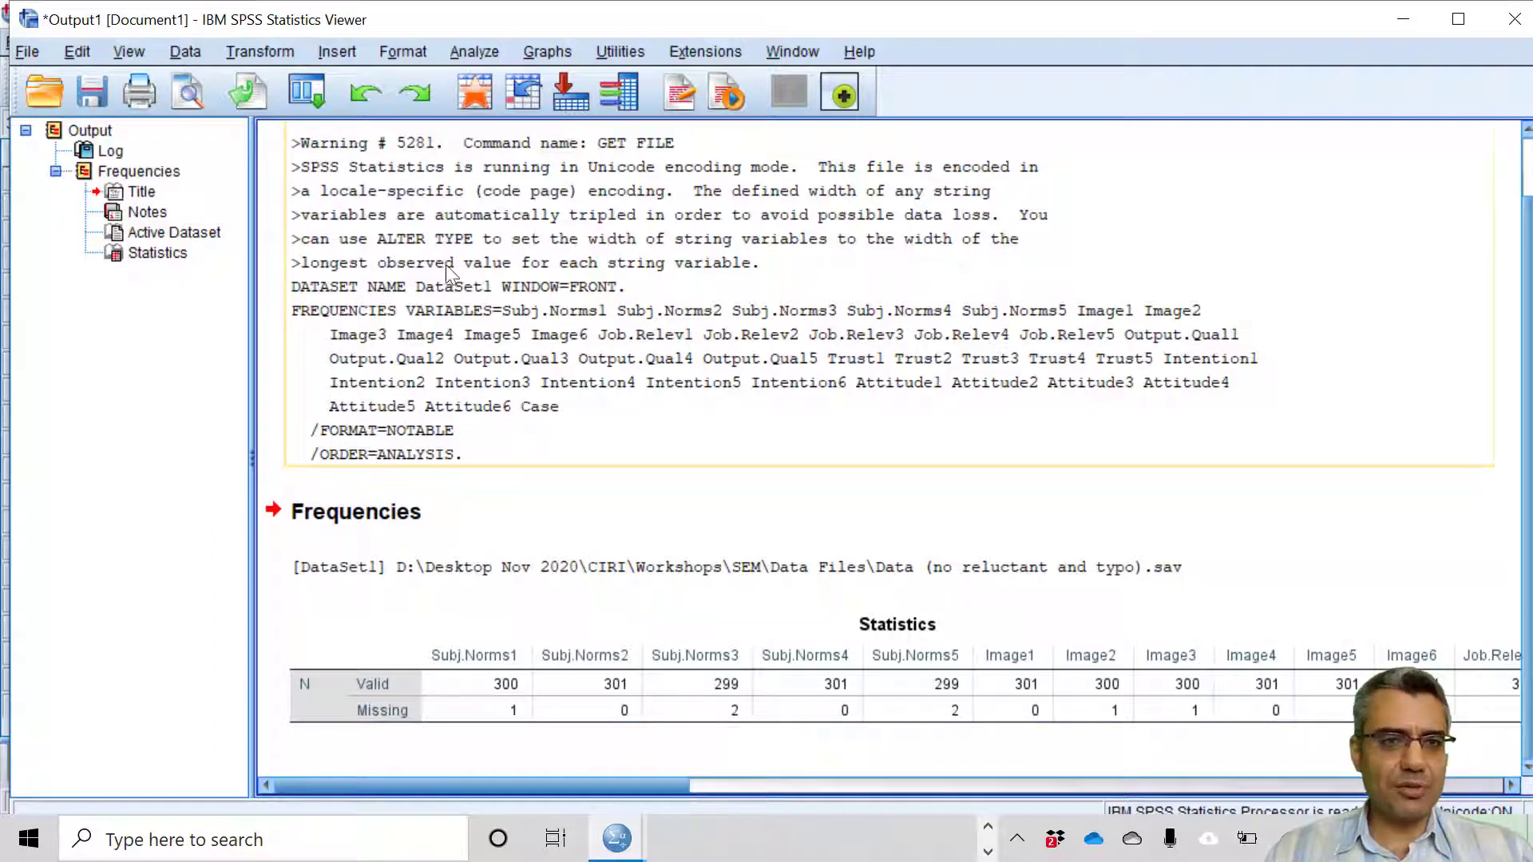
{"action": "left_click", "coordinate": [988, 851]}
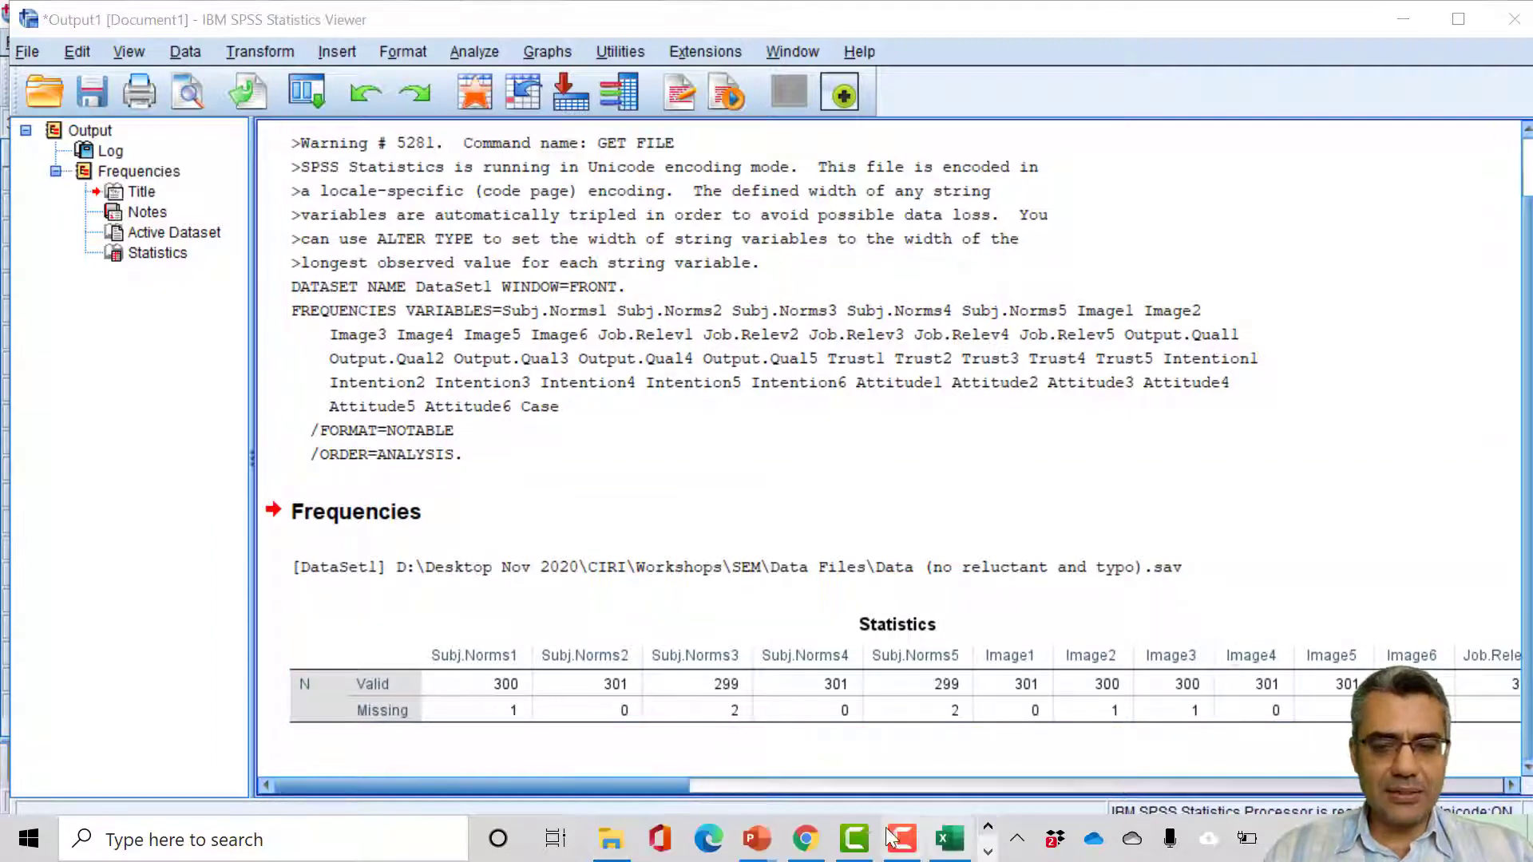
Step: Scroll the AMOS deck back to slide 37, 'Detecting Missing Values', then Alt+Tab toward SPSS
{"action": "mouse_move", "coordinate": [756, 838]}
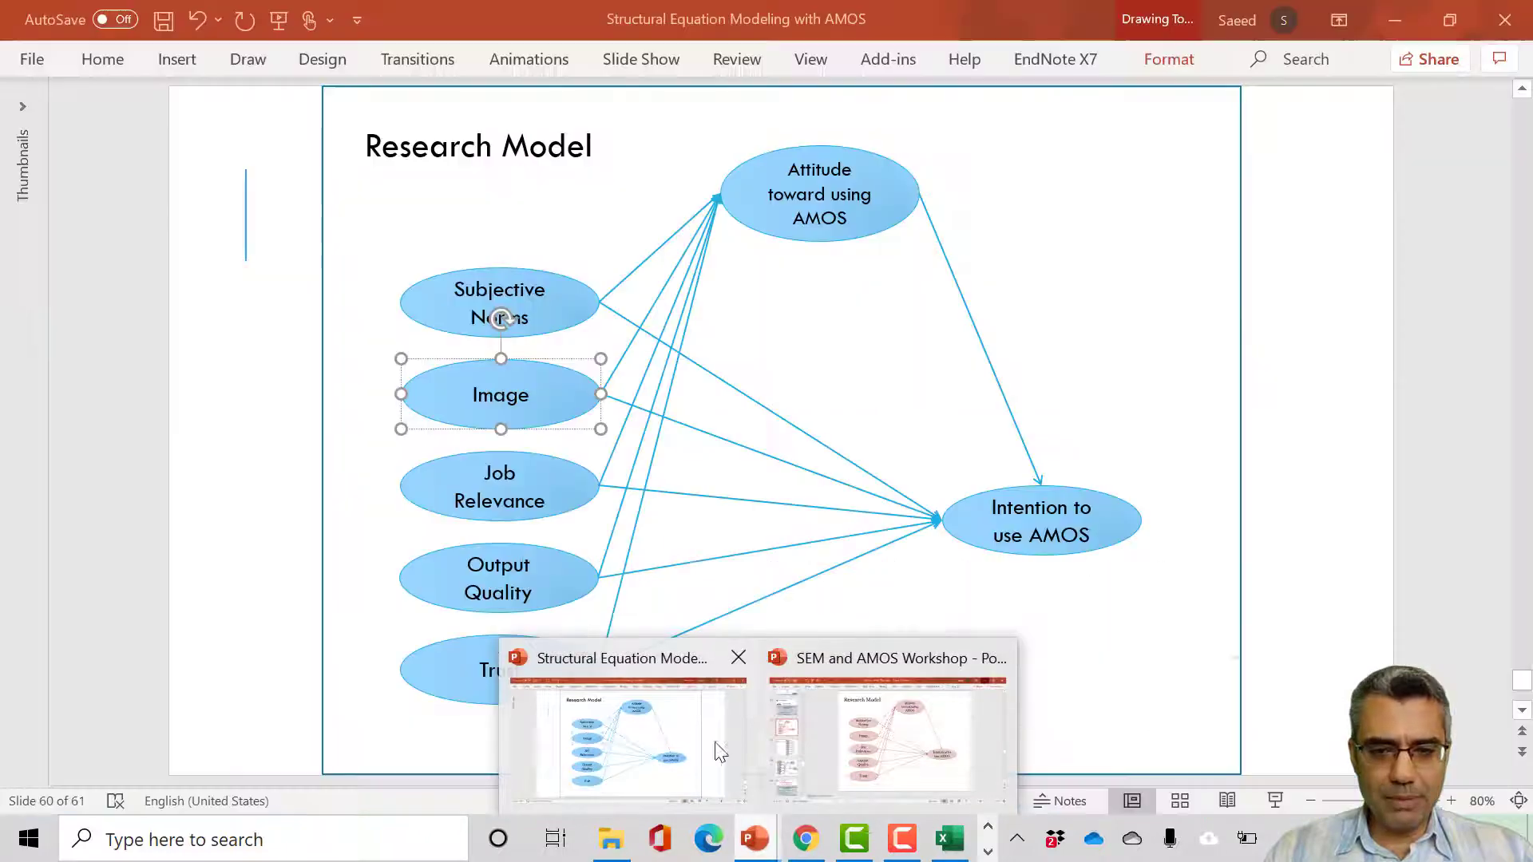
{"action": "left_click", "coordinate": [673, 706]}
{"action": "scroll", "coordinate": [626, 511], "scroll_direction": "up", "scroll_amount": 4}
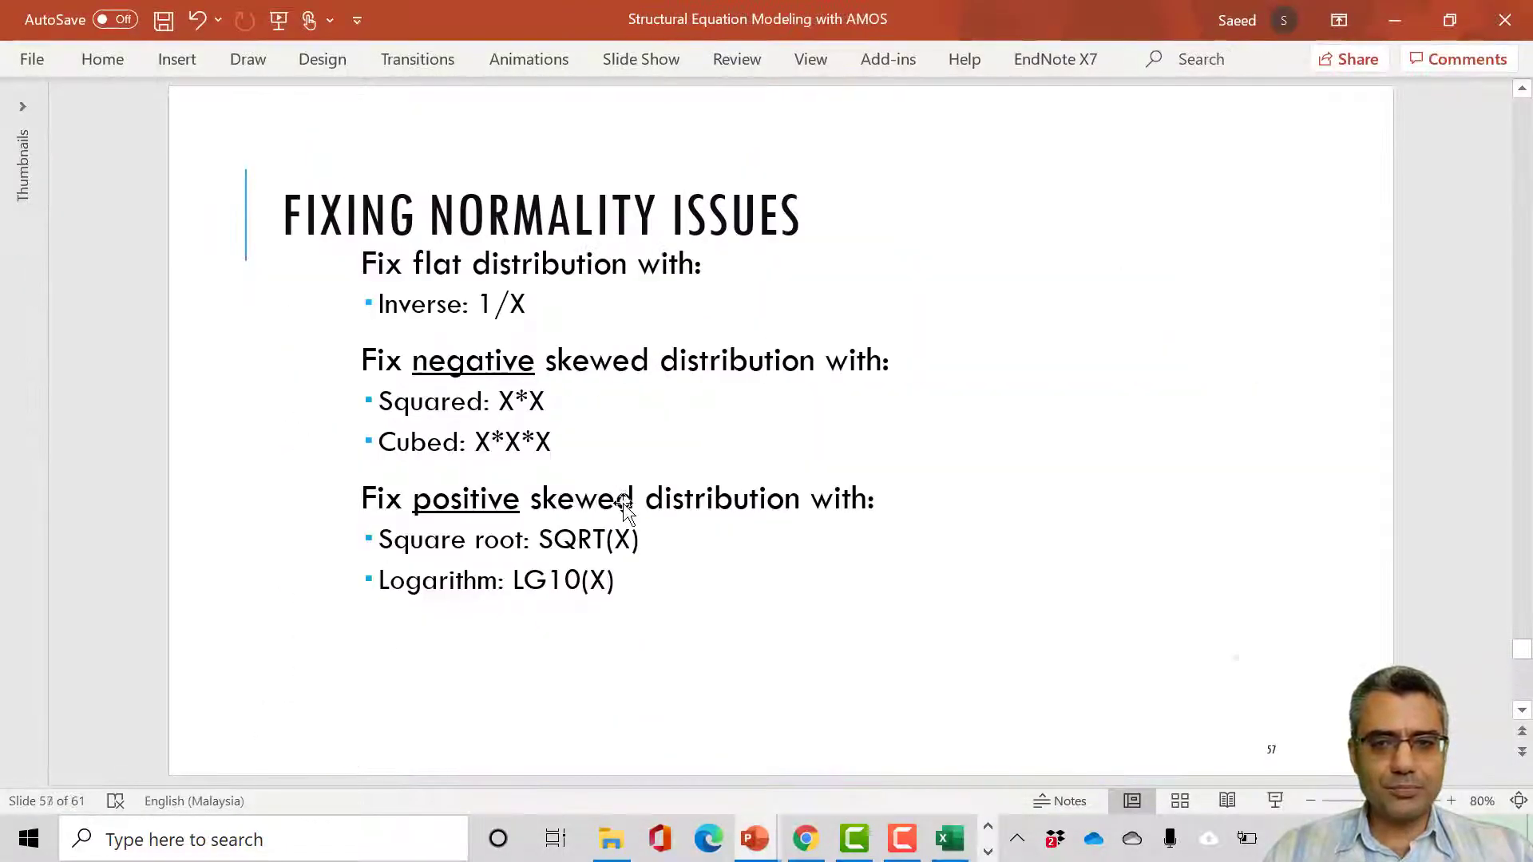
{"action": "scroll", "coordinate": [626, 532], "scroll_direction": "up", "scroll_amount": 5}
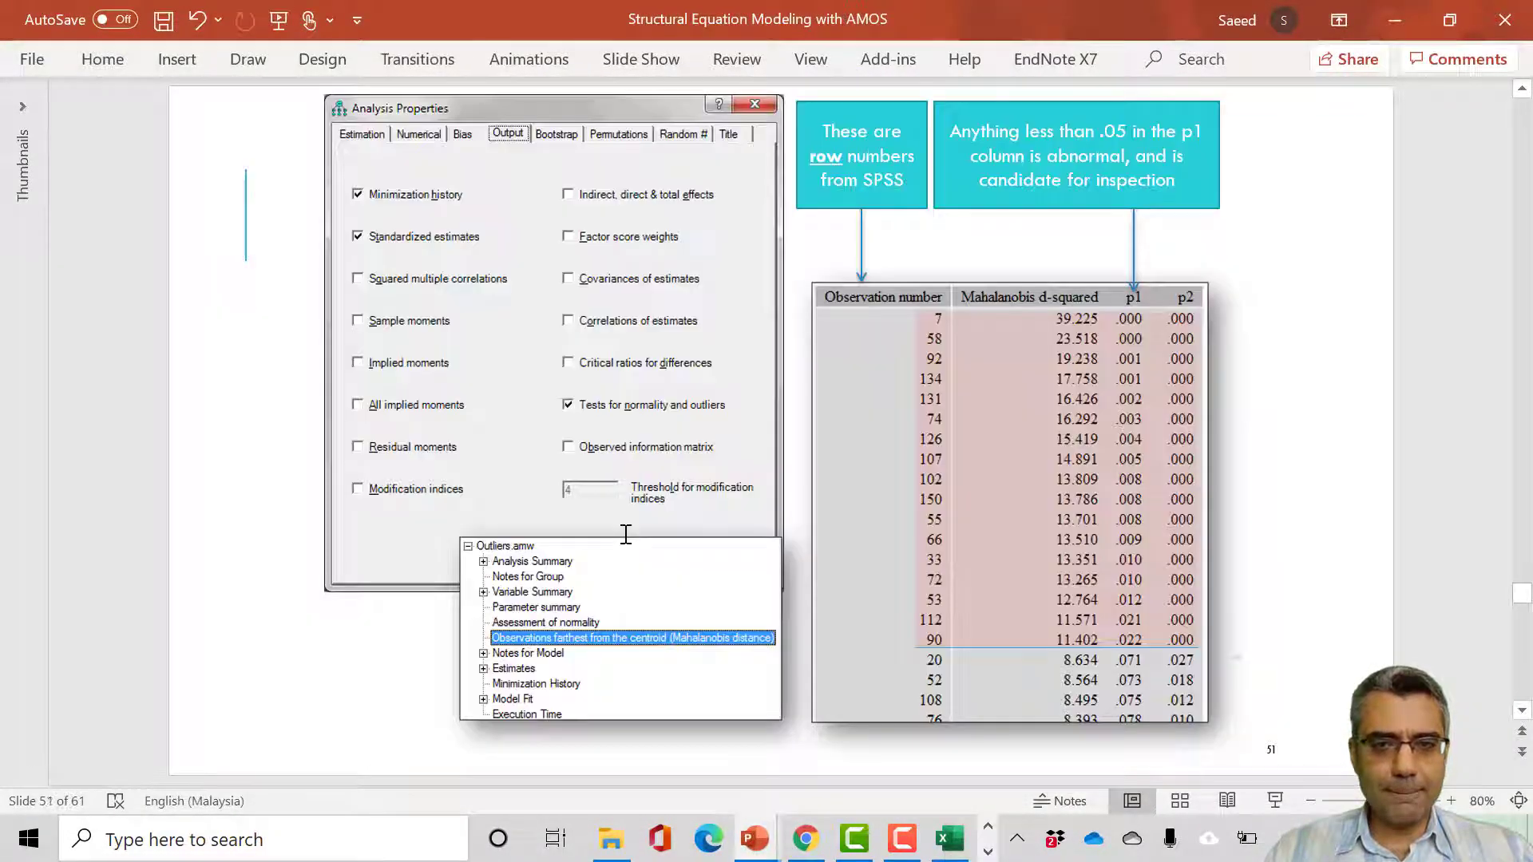
{"action": "scroll", "coordinate": [626, 535], "scroll_direction": "up", "scroll_amount": 1}
{"action": "scroll", "coordinate": [627, 544], "scroll_direction": "up", "scroll_amount": 1}
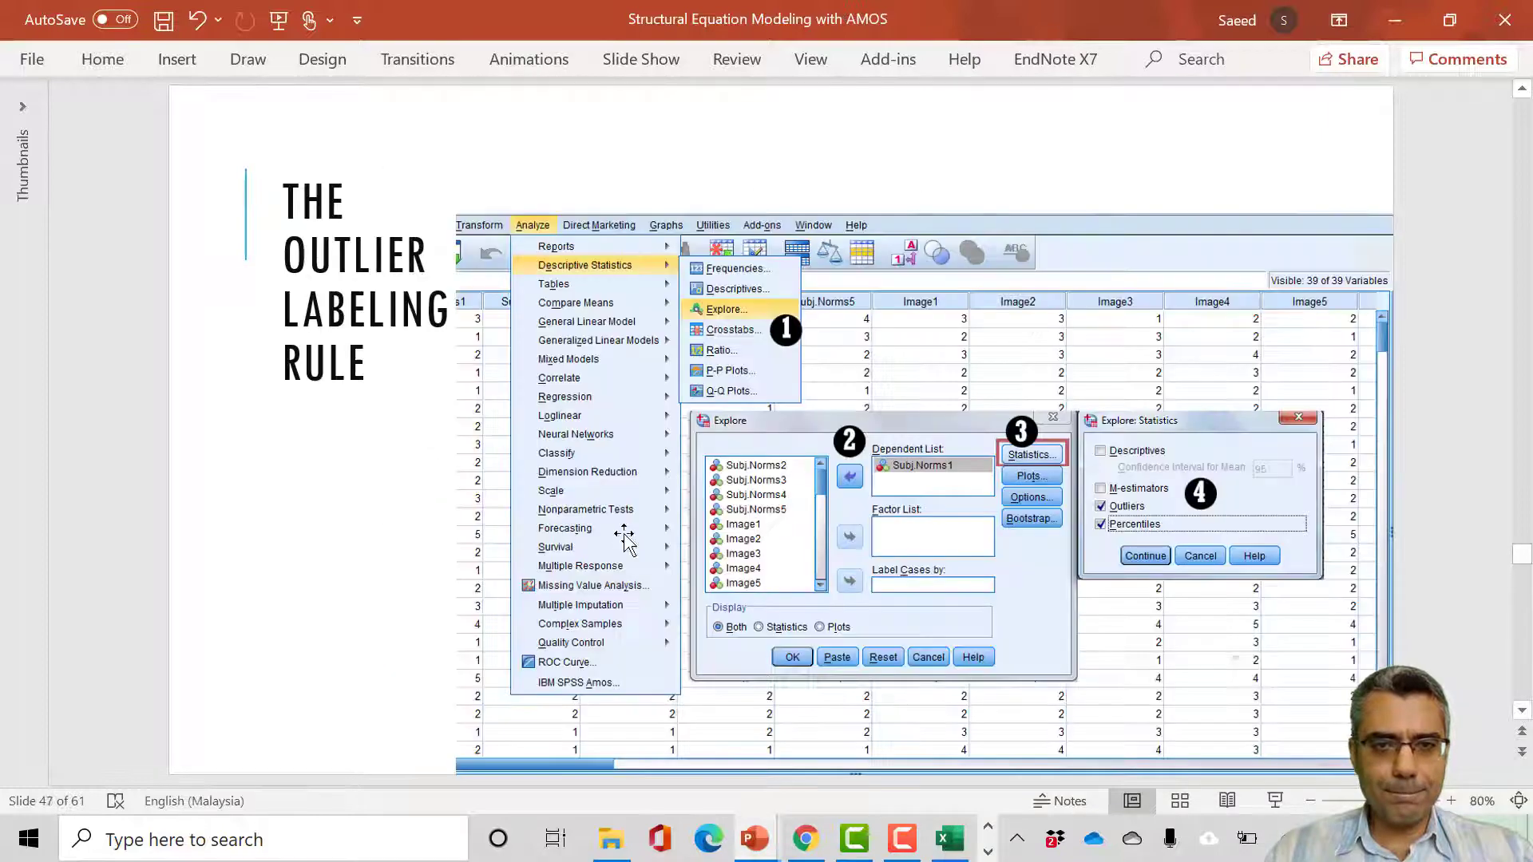
{"action": "scroll", "coordinate": [625, 539], "scroll_direction": "up", "scroll_amount": 6}
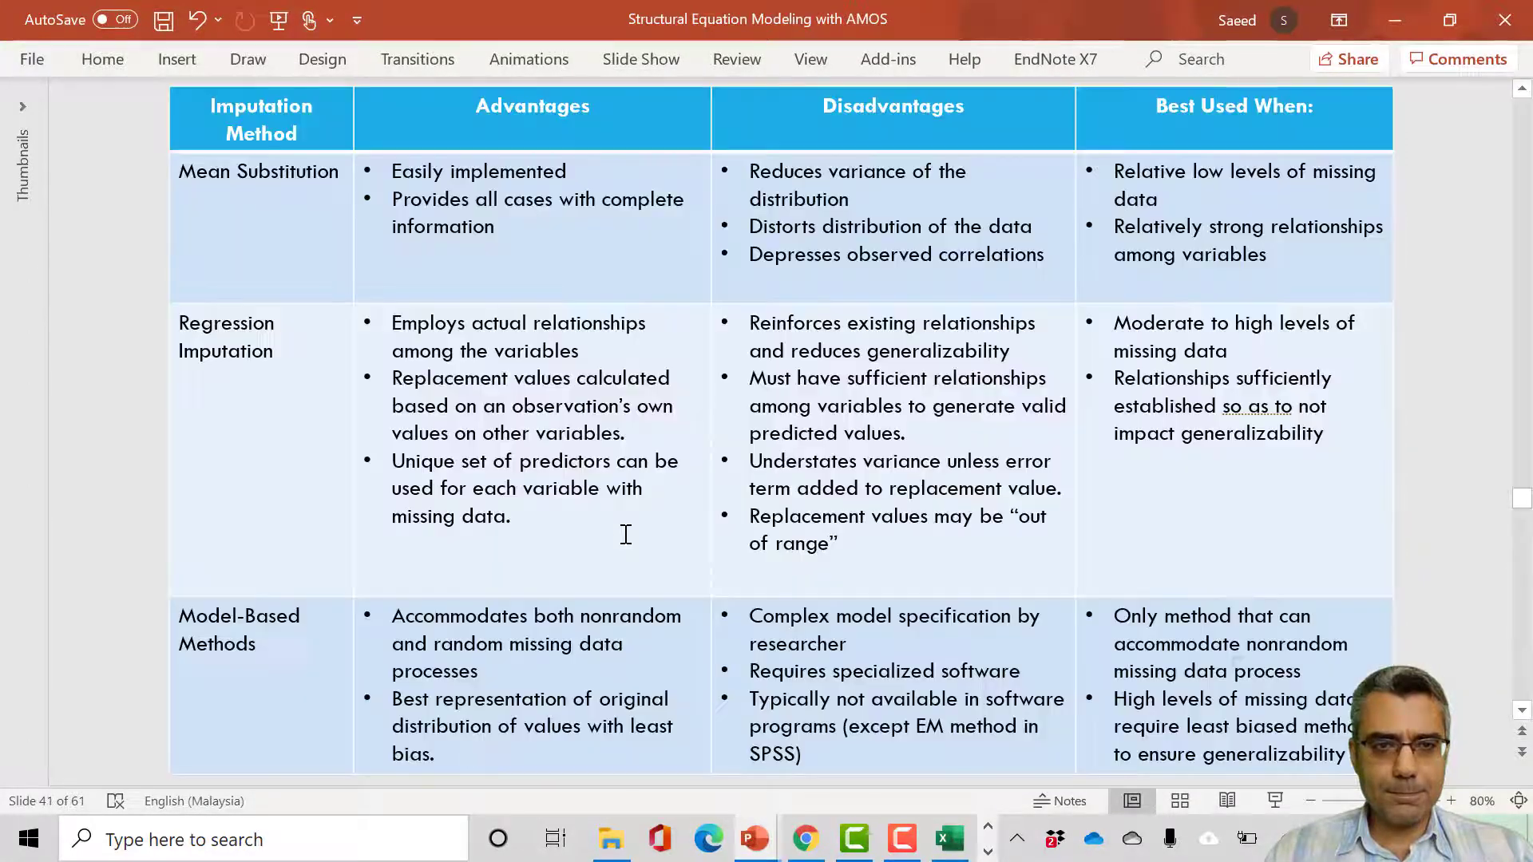
{"action": "scroll", "coordinate": [626, 534], "scroll_direction": "up", "scroll_amount": 1}
{"action": "scroll", "coordinate": [625, 540], "scroll_direction": "up", "scroll_amount": 2}
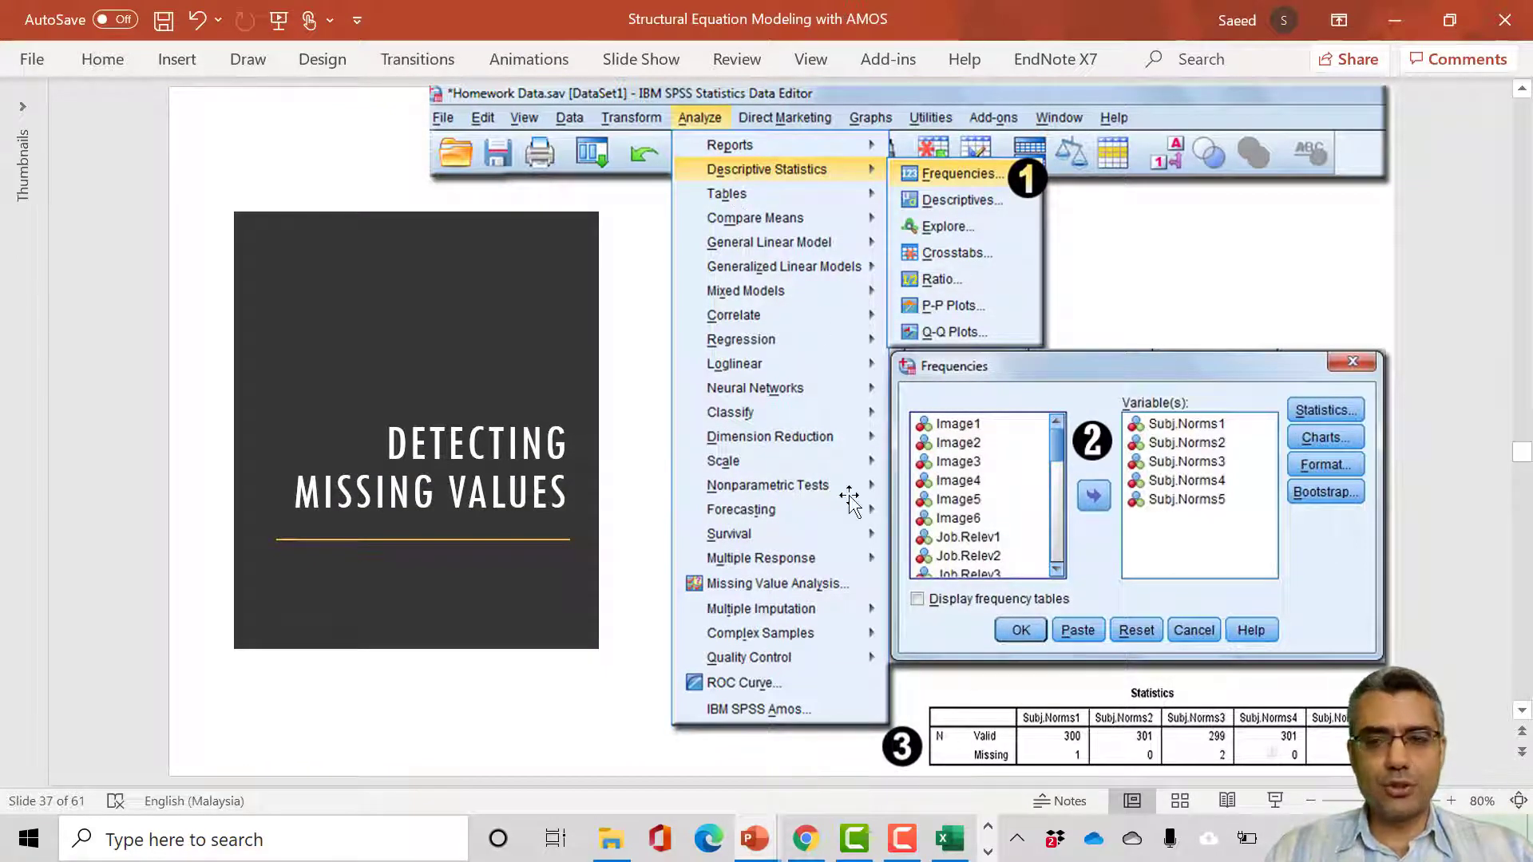
{"action": "key", "text": "alt+Tab"}
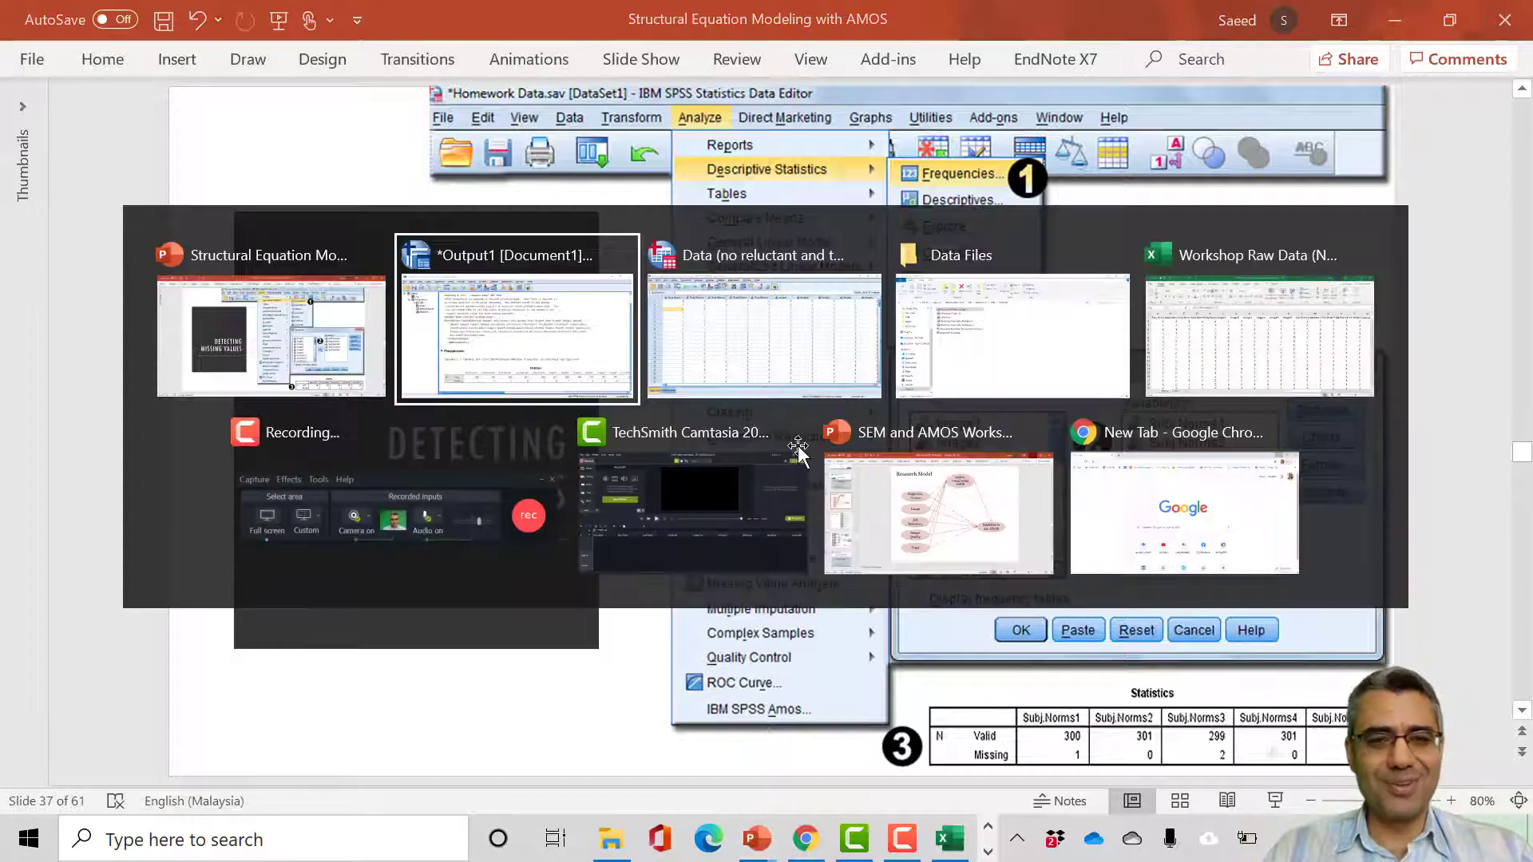
Step: Open Transform > Replace Missing Values in the survey data window
{"action": "left_click", "coordinate": [747, 335]}
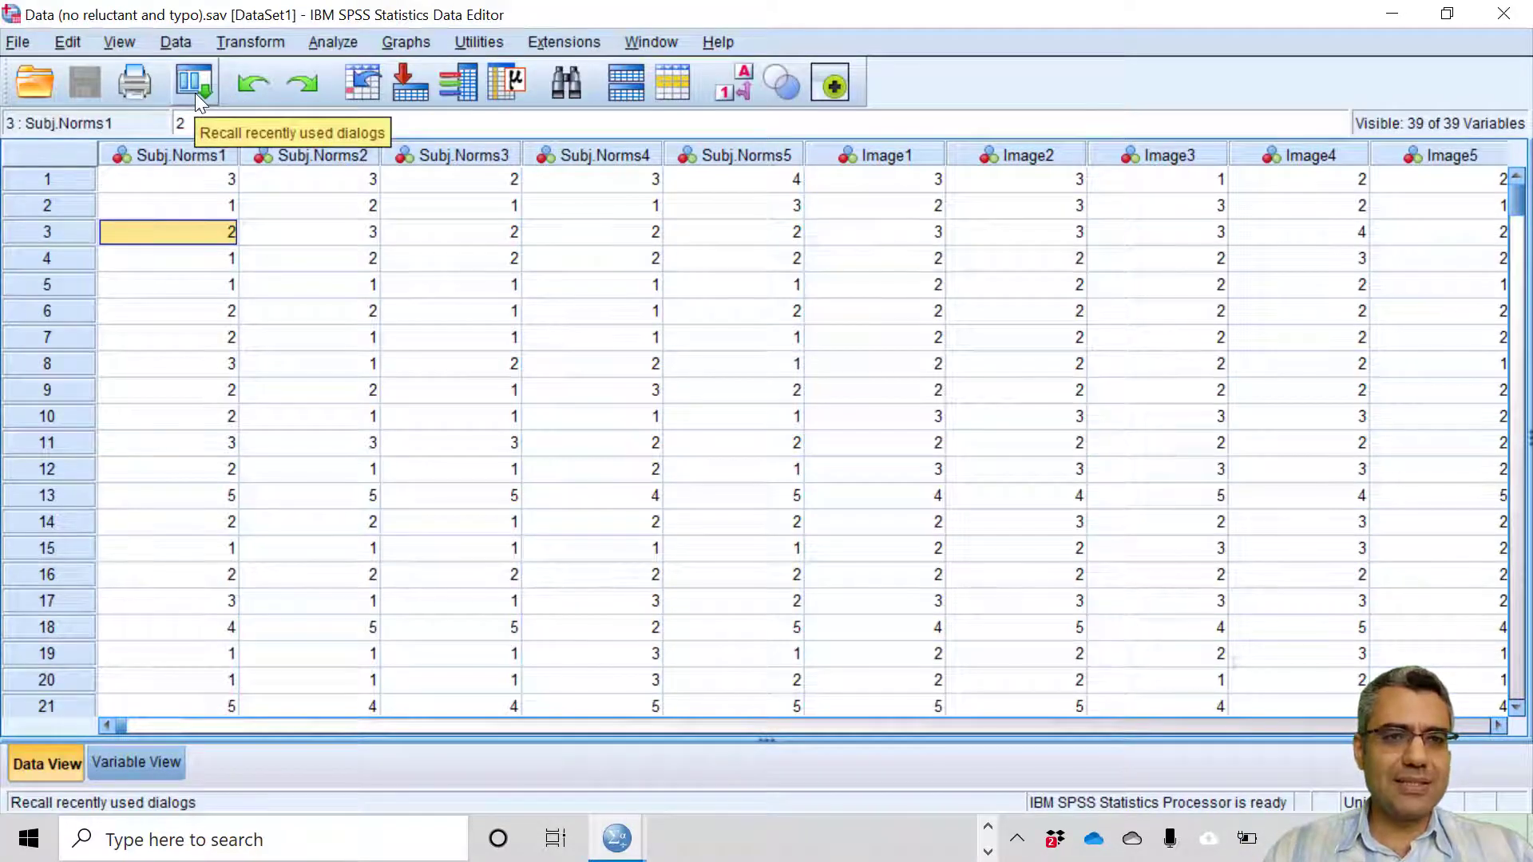
{"action": "left_click", "coordinate": [331, 41]}
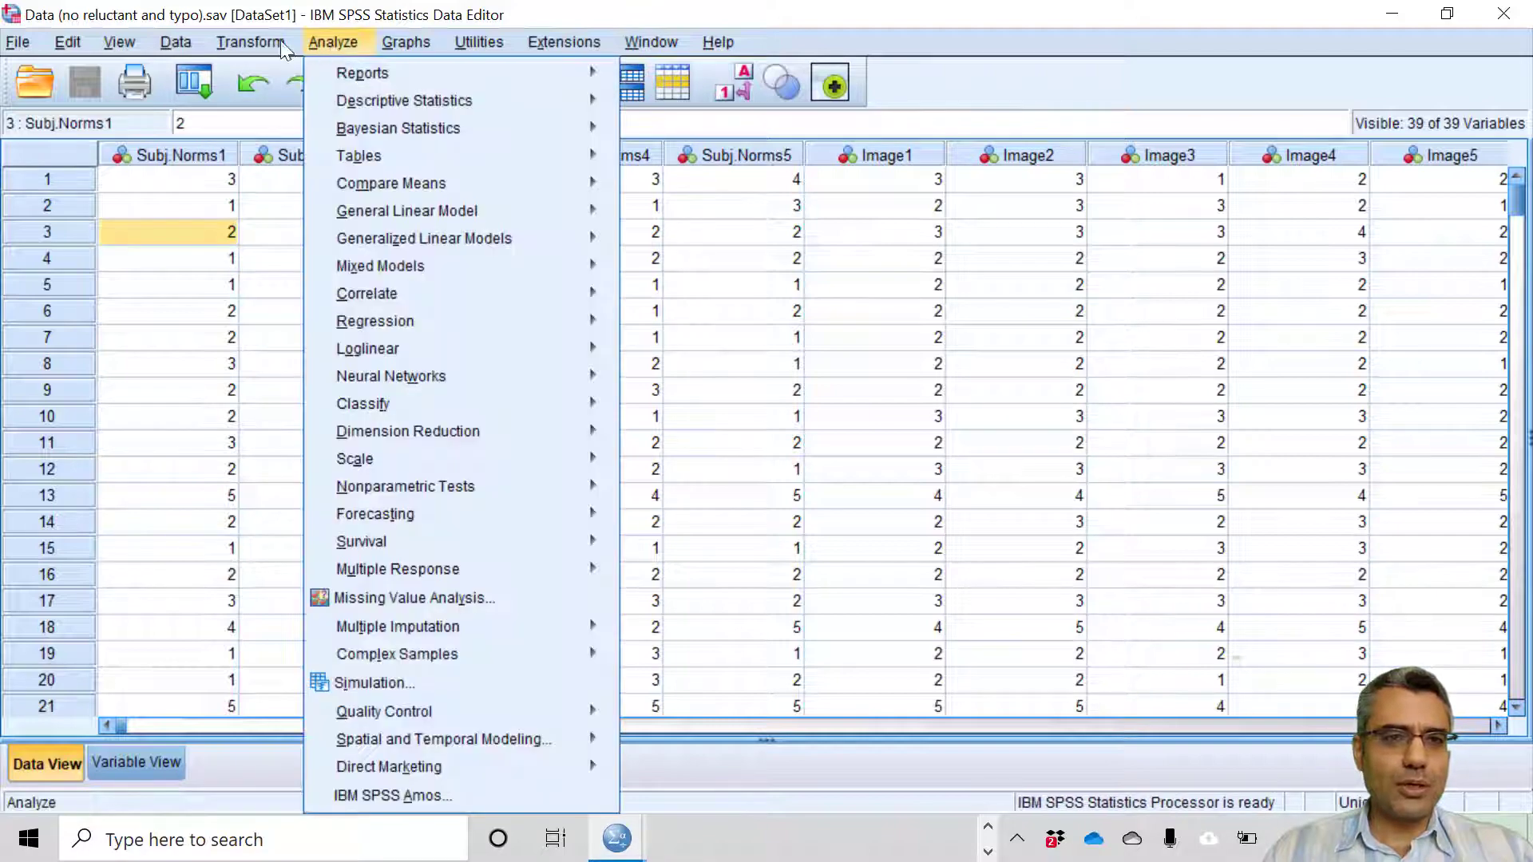
{"action": "mouse_move", "coordinate": [280, 41]}
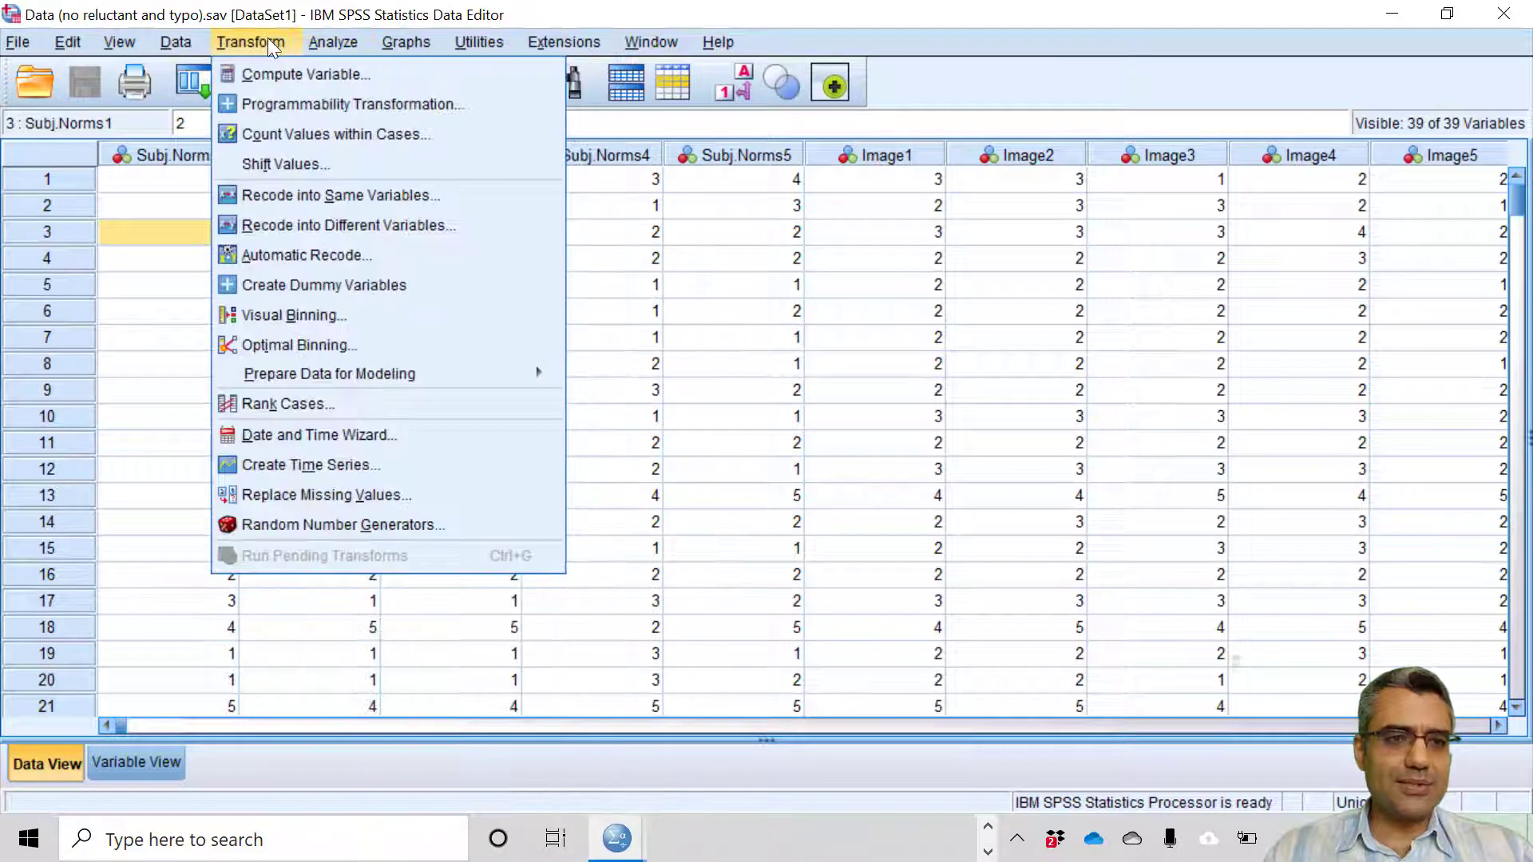
{"action": "left_click", "coordinate": [328, 495]}
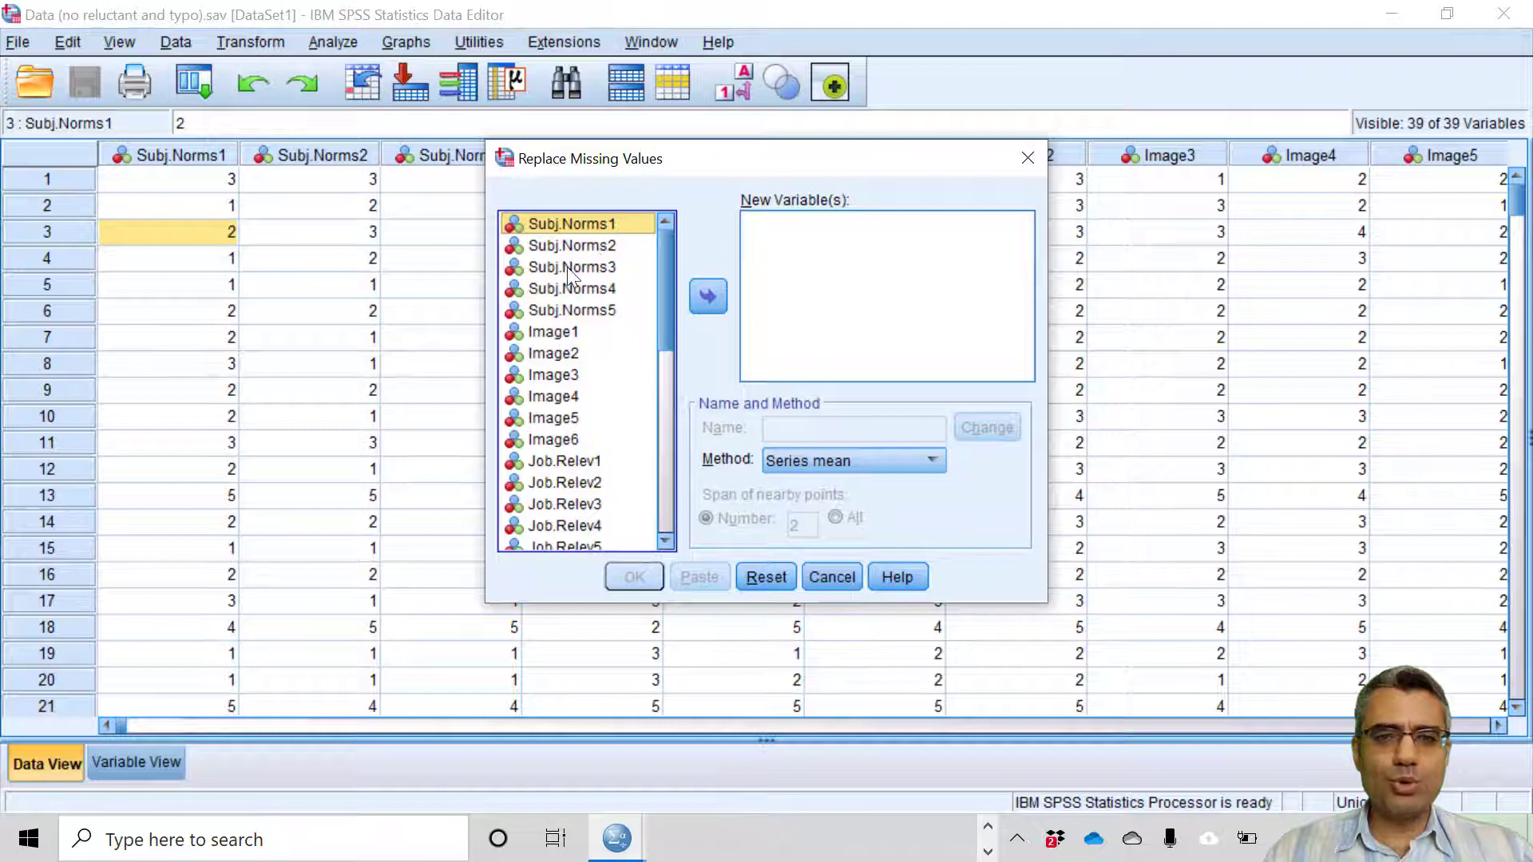
Step: Move Subj.Norms1, Subj.Norms3 and Subj.Norms5 into New Variable(s) as replacements
{"action": "left_click", "coordinate": [706, 291]}
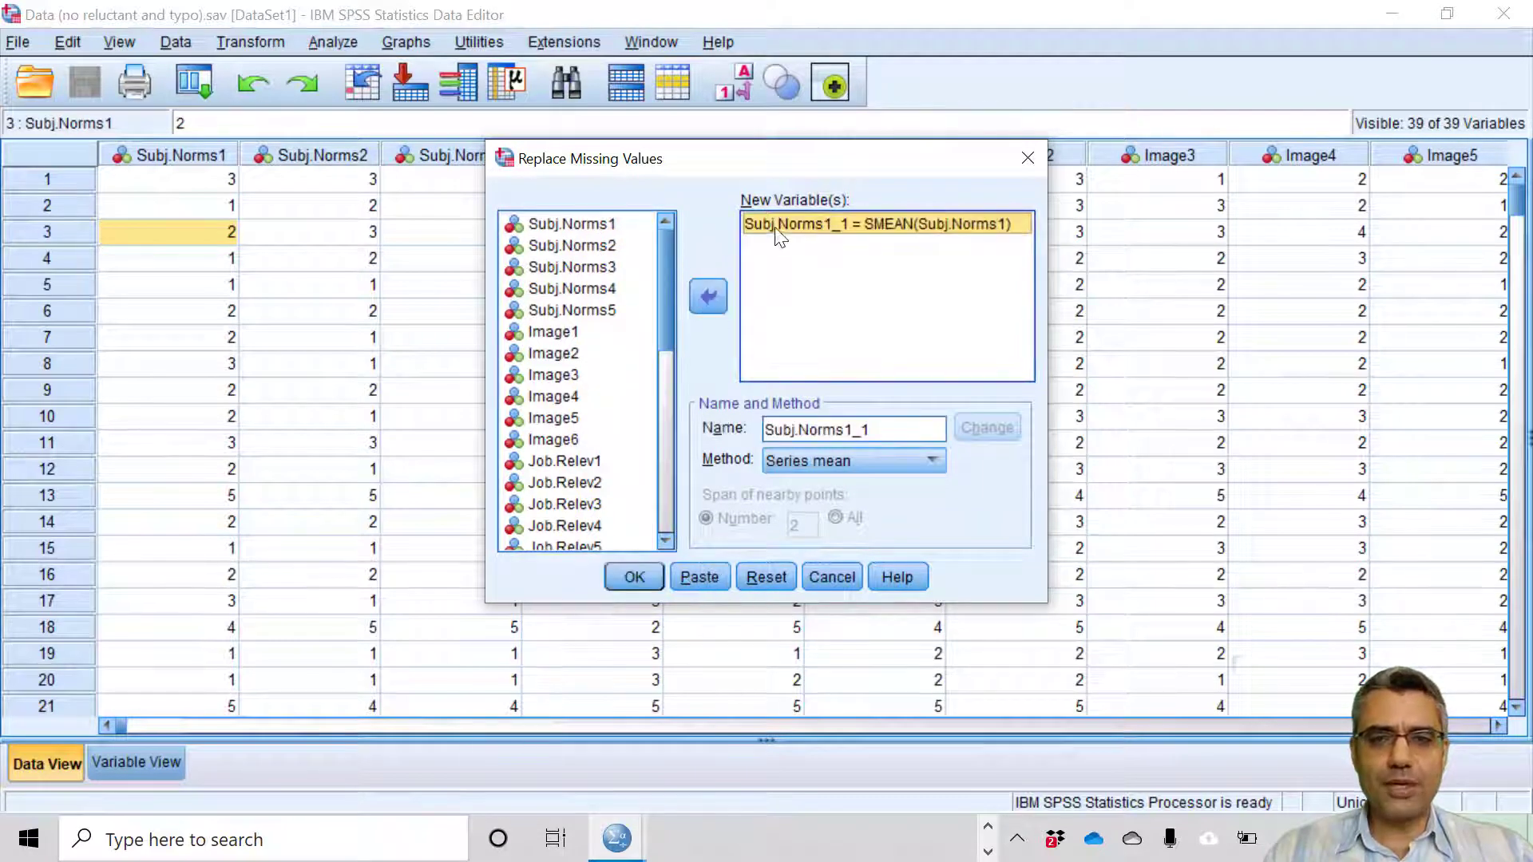
{"action": "left_click", "coordinate": [710, 294]}
{"action": "left_click", "coordinate": [623, 290]}
{"action": "key", "text": "ctrl+a"}
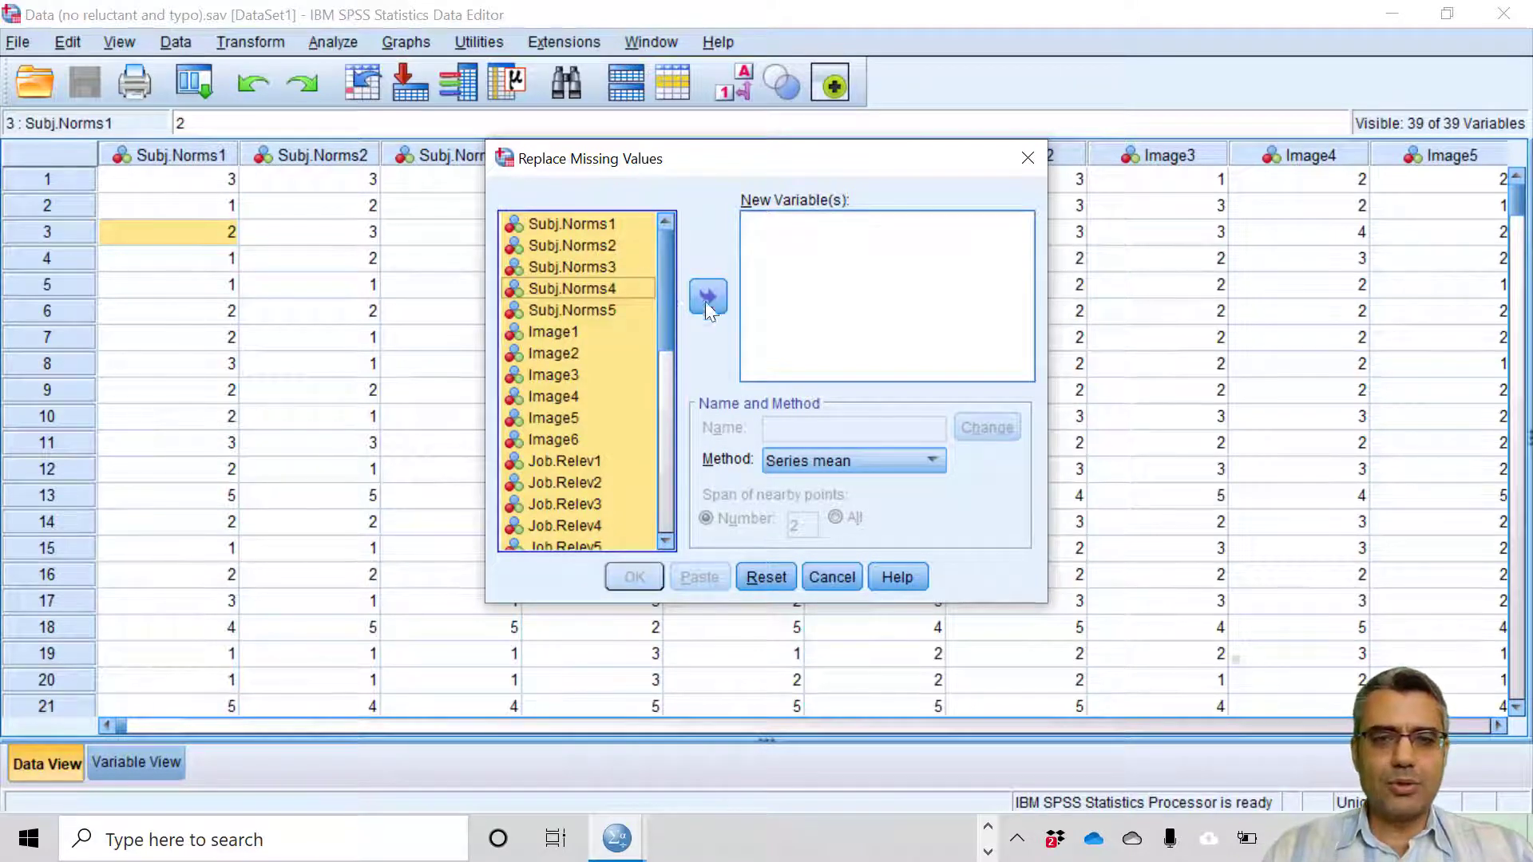
{"action": "left_click", "coordinate": [616, 218]}
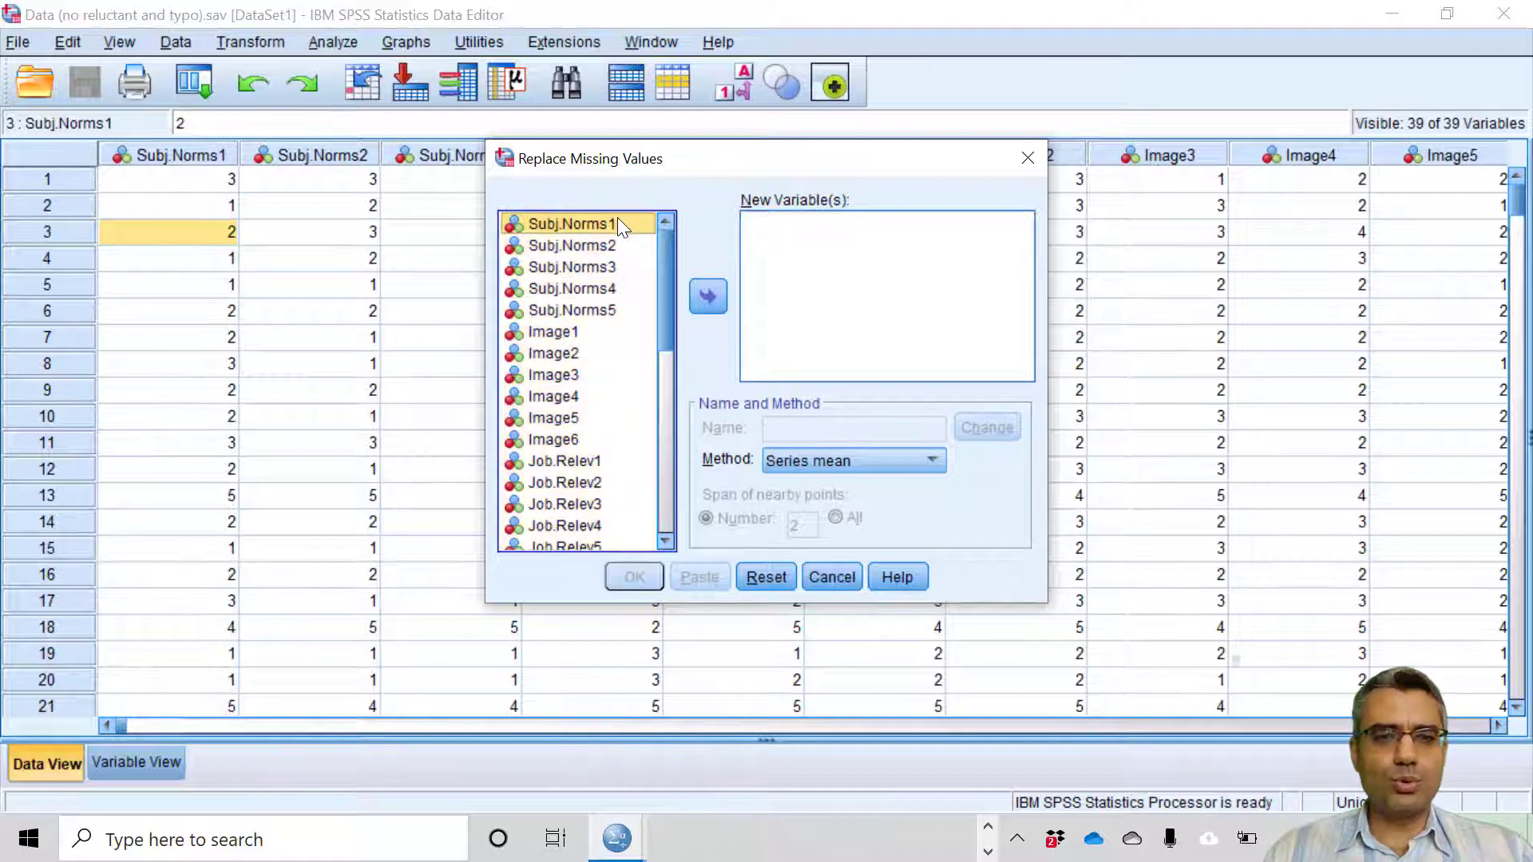
{"action": "left_click", "coordinate": [615, 266], "text": "ctrl"}
{"action": "left_click", "coordinate": [611, 310], "text": "ctrl"}
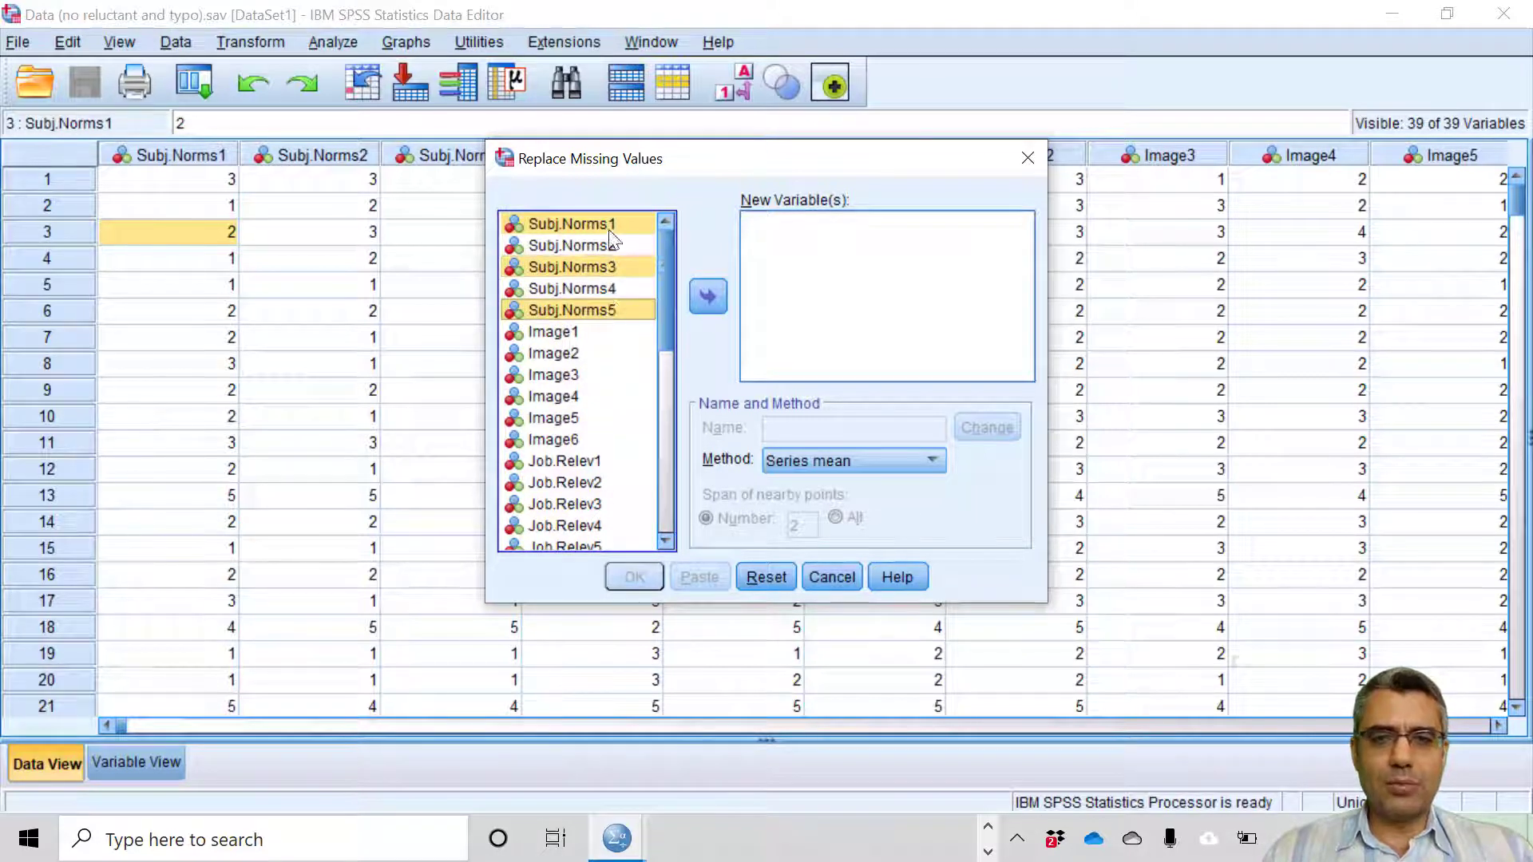
{"action": "left_click", "coordinate": [707, 296]}
Step: Check the Subj.Norms5_1 name and keep Series mean as the replacement method
{"action": "left_click", "coordinate": [848, 263]}
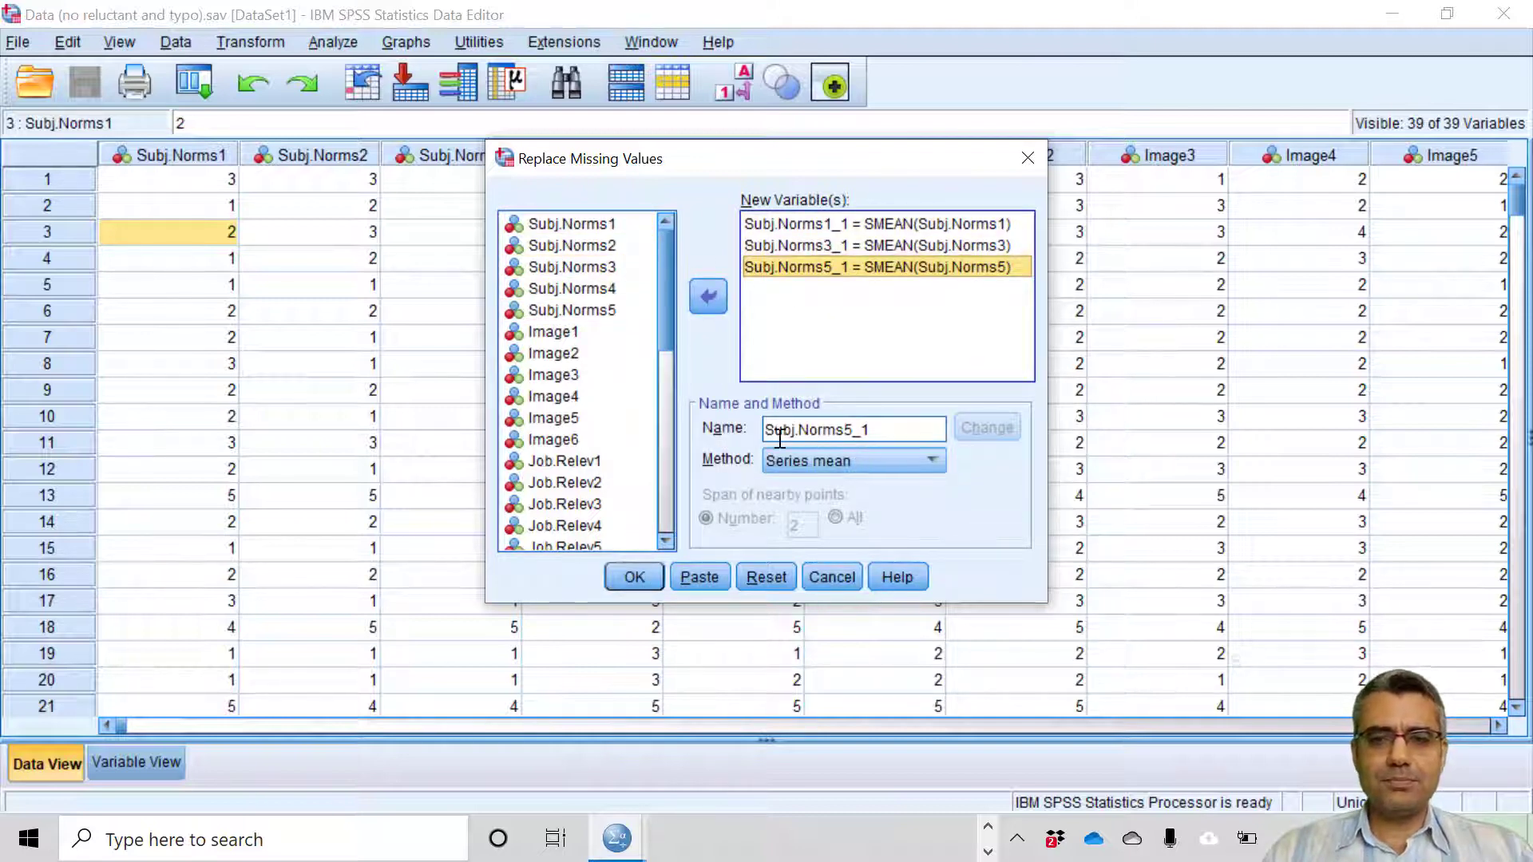
{"action": "double_click", "coordinate": [875, 429]}
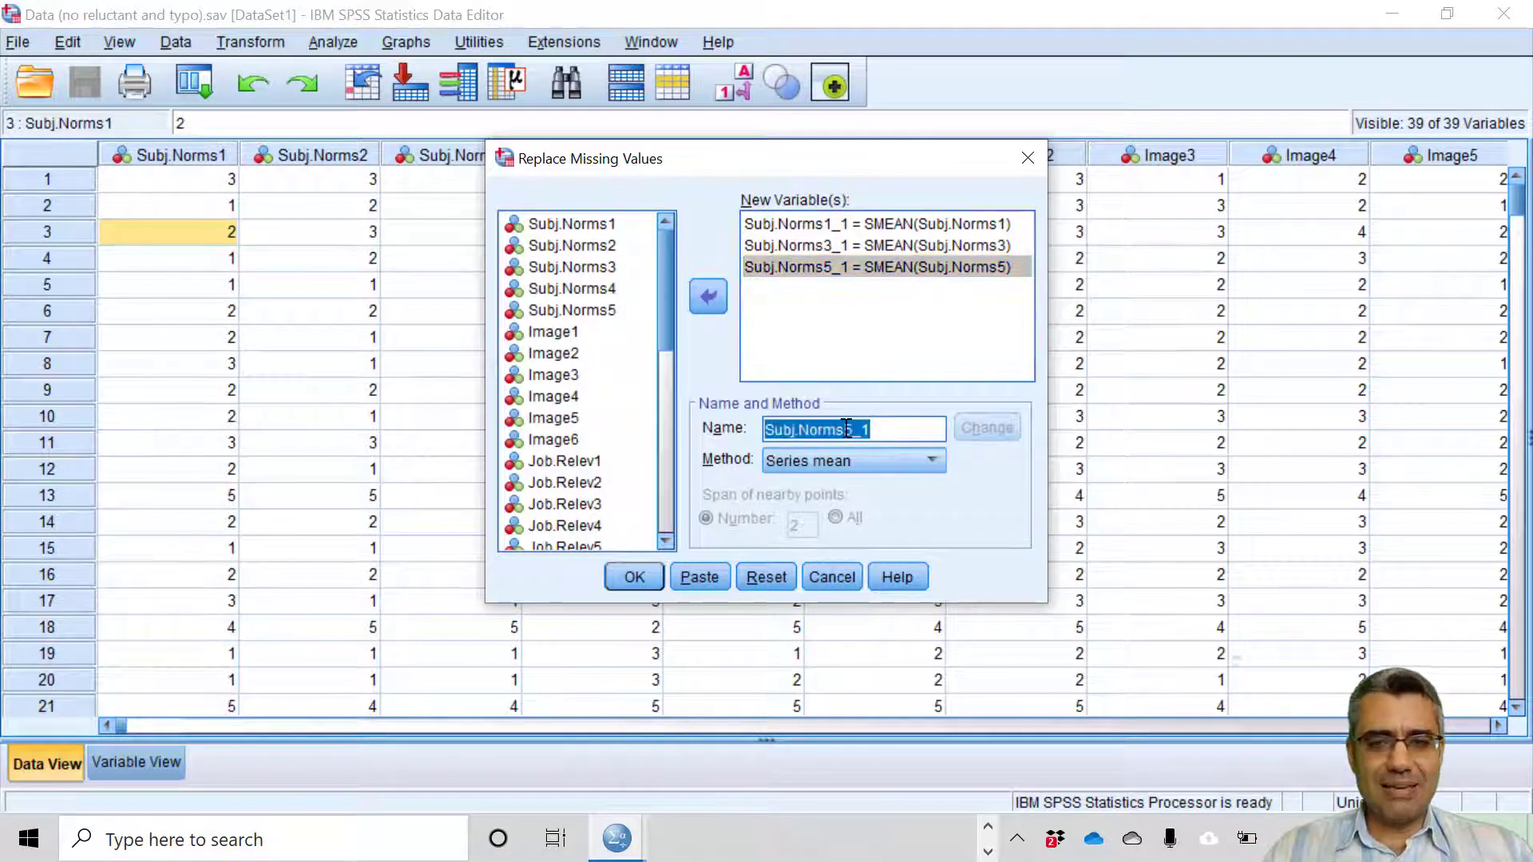
{"action": "left_click", "coordinate": [851, 430]}
{"action": "left_click_drag", "start_coordinate": [853, 431], "coordinate": [875, 432]}
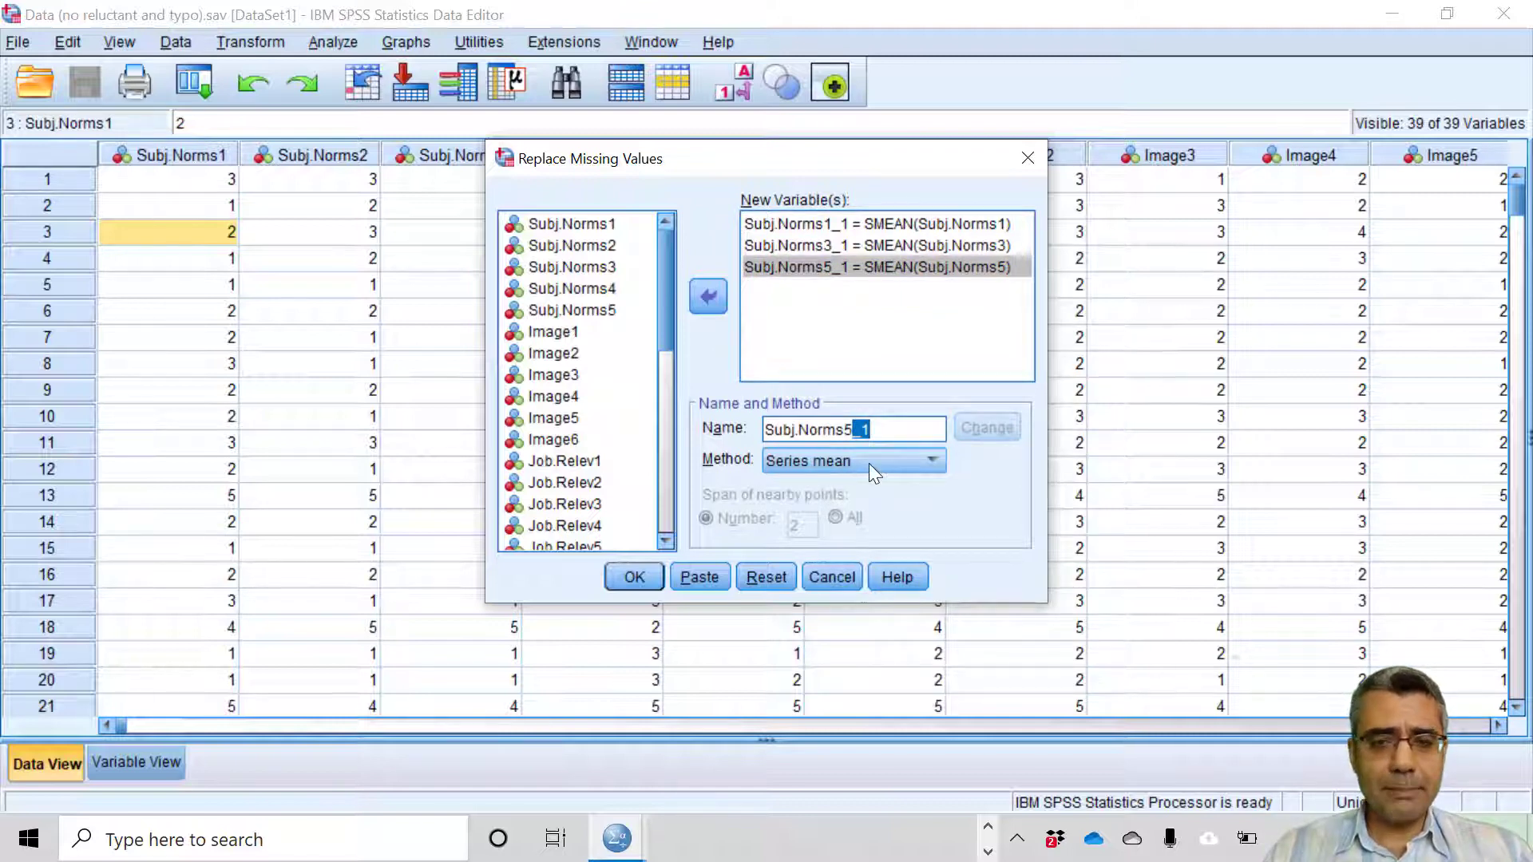
{"action": "left_click", "coordinate": [869, 463]}
{"action": "left_click", "coordinate": [818, 486]}
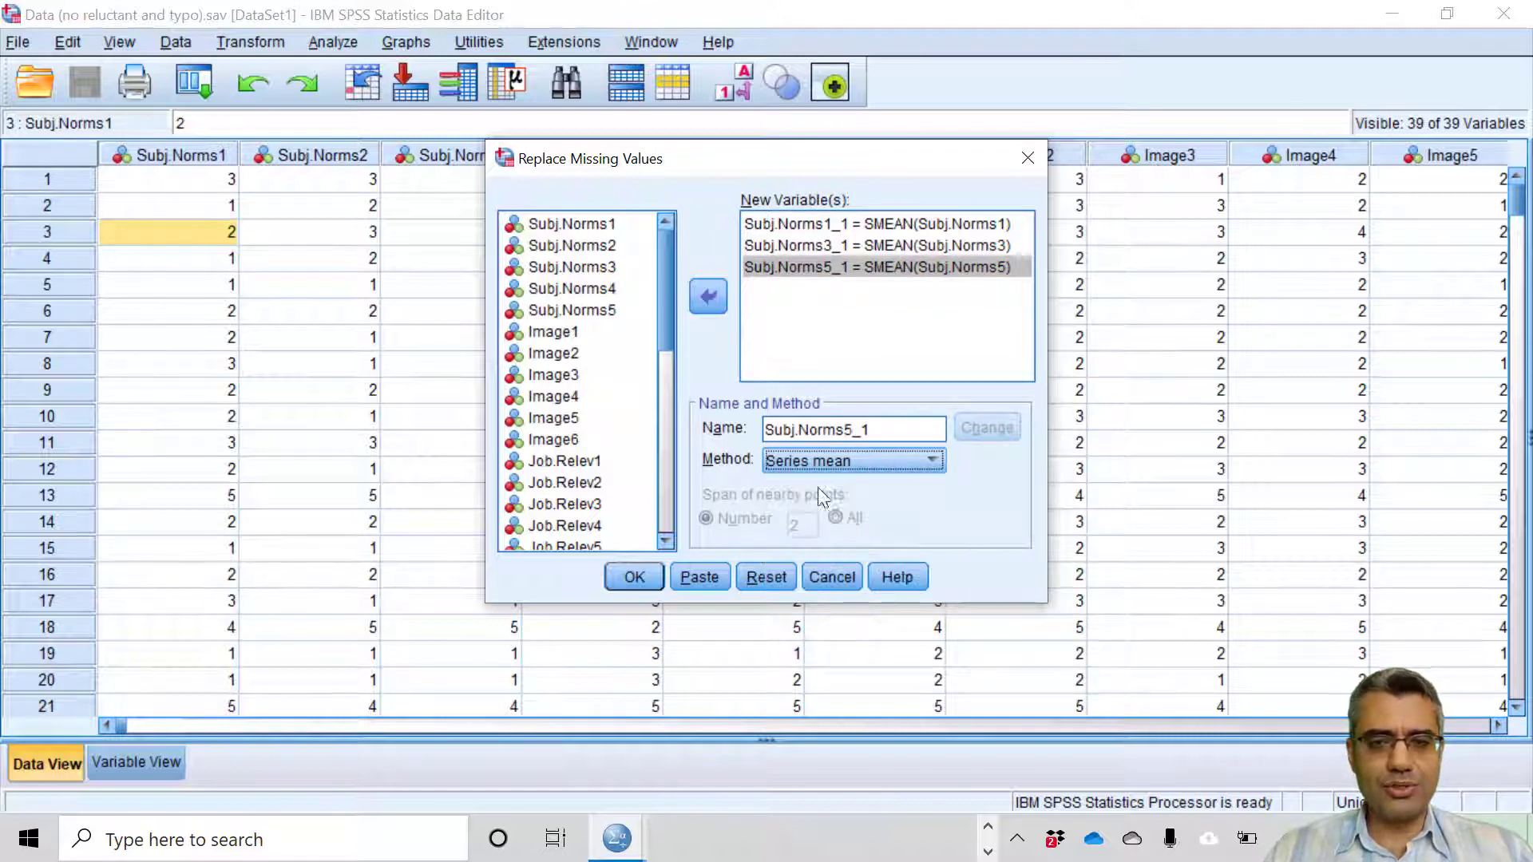
{"action": "key", "text": "shift+Tab"}
{"action": "left_click", "coordinate": [917, 429]}
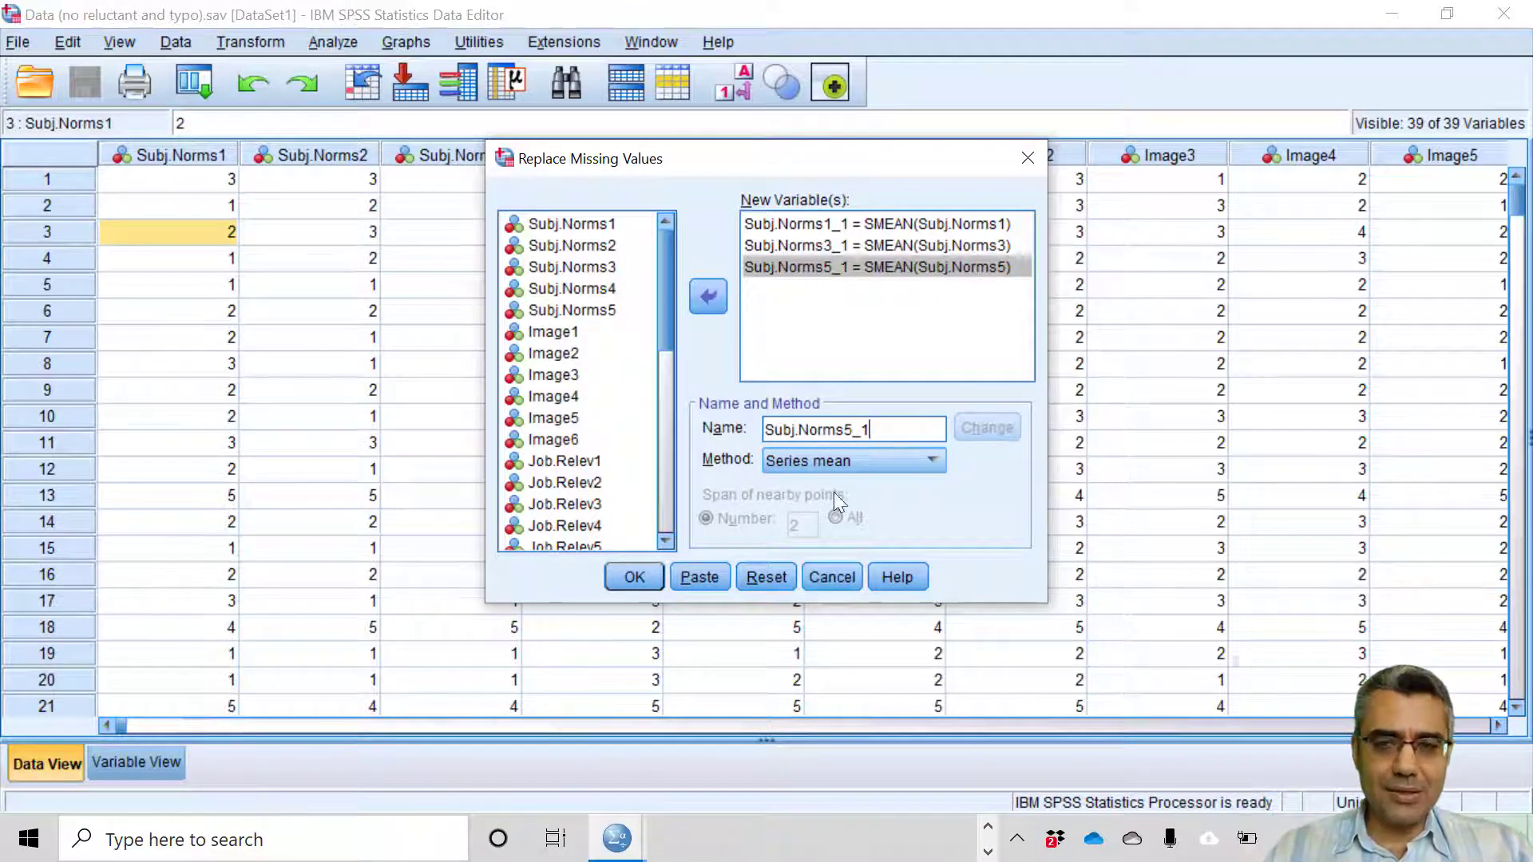
Step: Run the replacement and scroll the data editor right to the new Subj.Norms1_1, Subj.Norms3_1, Subj.Norms5_1 columns
{"action": "left_click", "coordinate": [637, 575]}
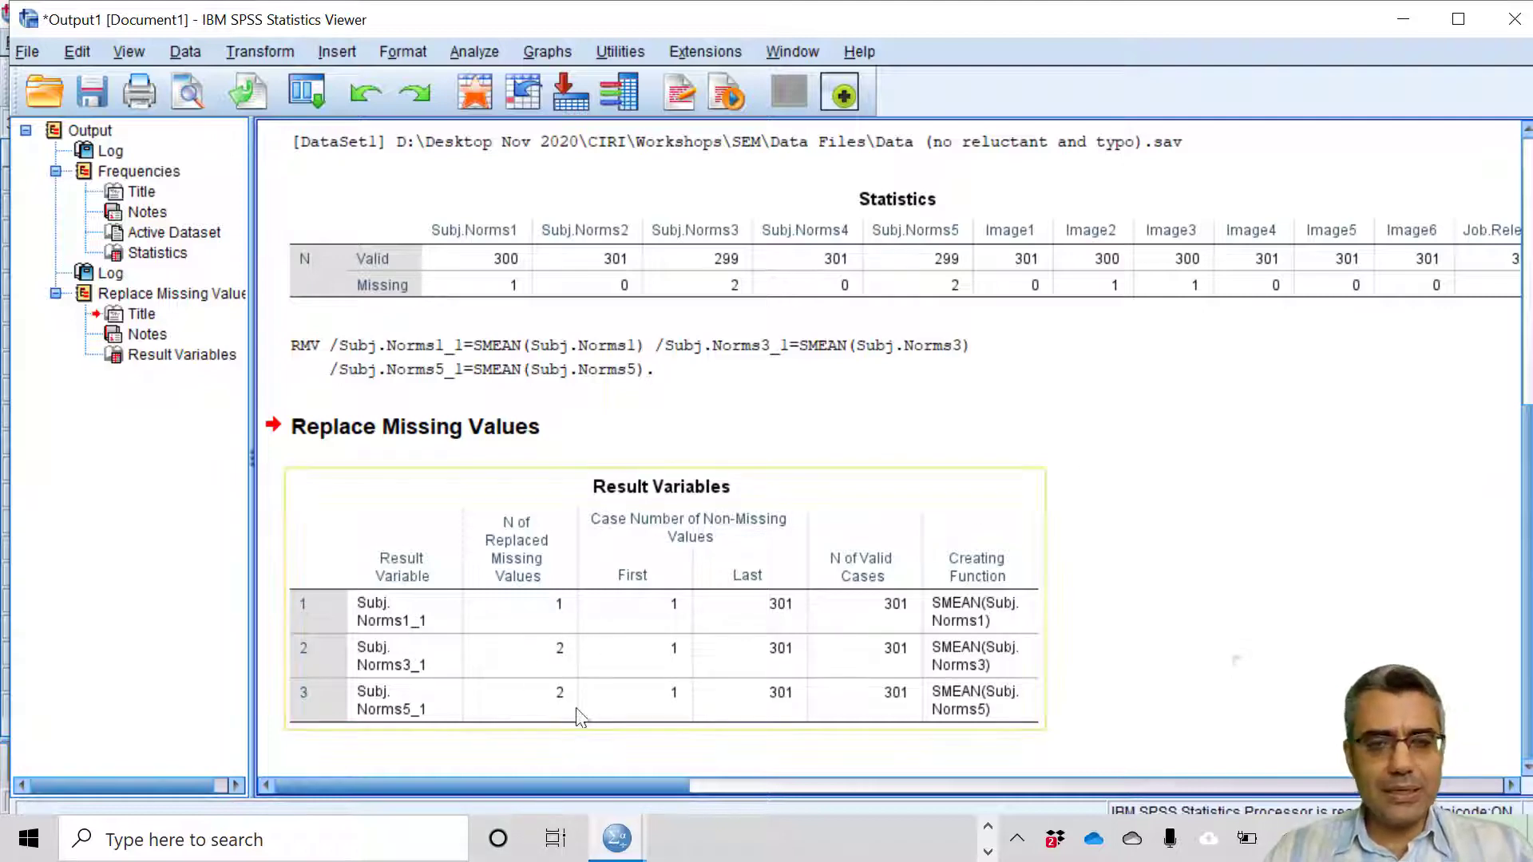
{"action": "left_click", "coordinate": [575, 751]}
{"action": "left_click_drag", "start_coordinate": [371, 726], "coordinate": [1409, 728]}
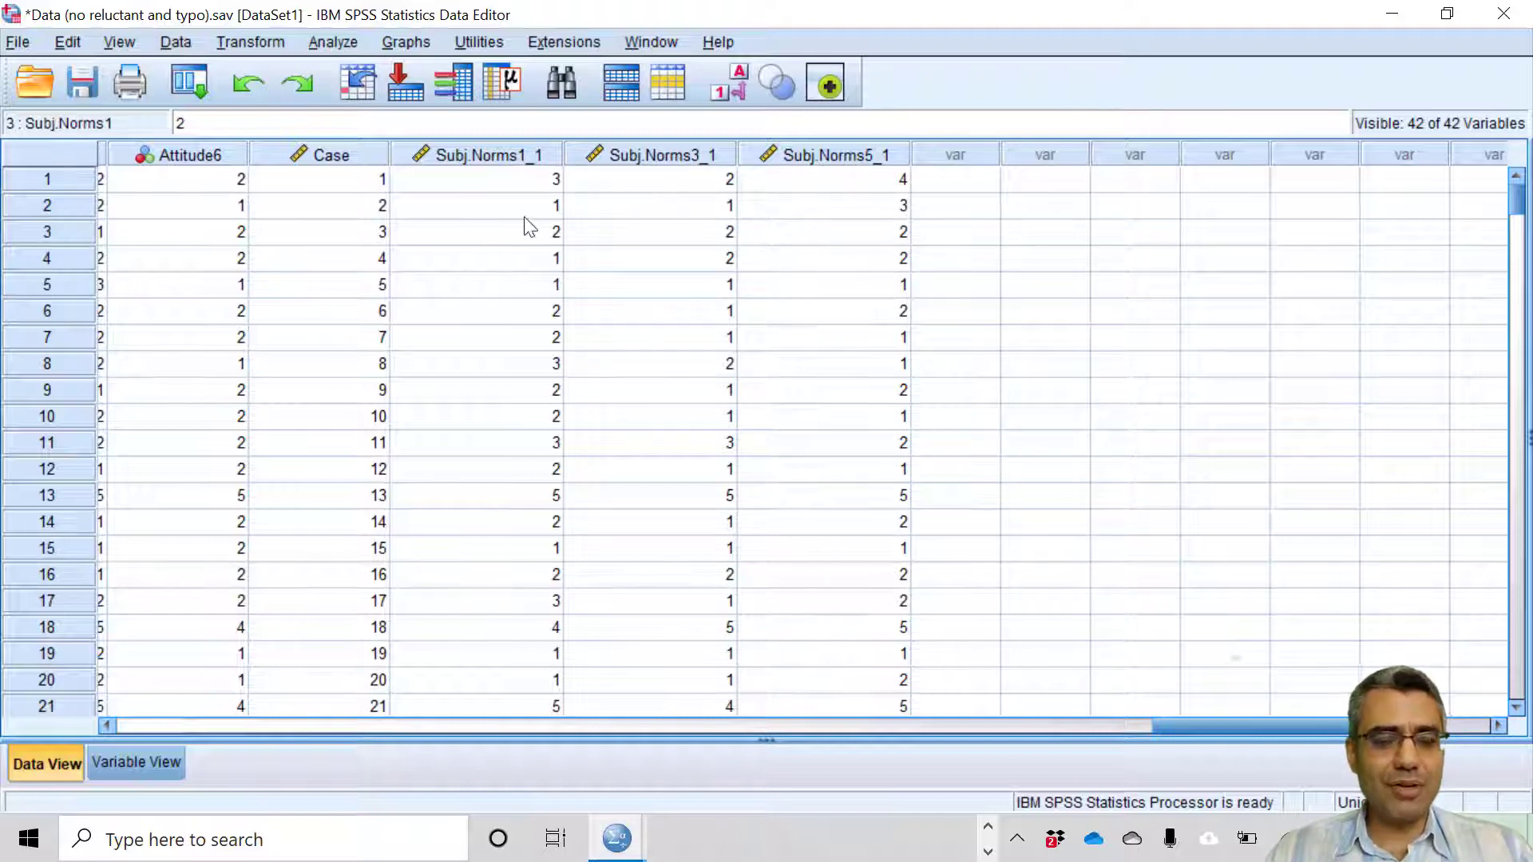
Step: Open Frequencies, reset it, and add the three SMEAN variables for analysis
{"action": "left_click", "coordinate": [180, 75]}
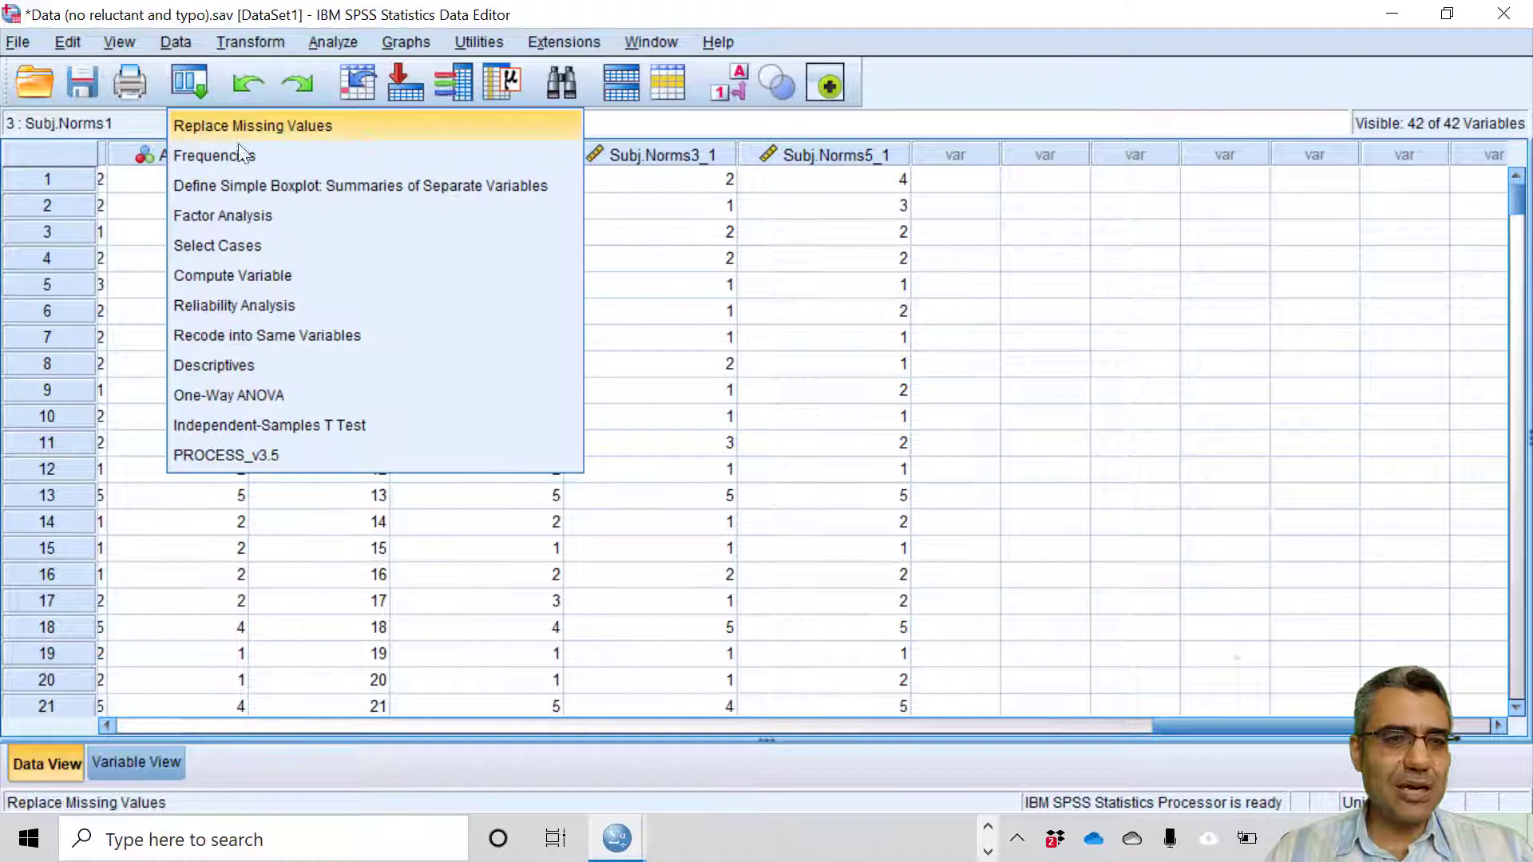
{"action": "left_click", "coordinate": [328, 45]}
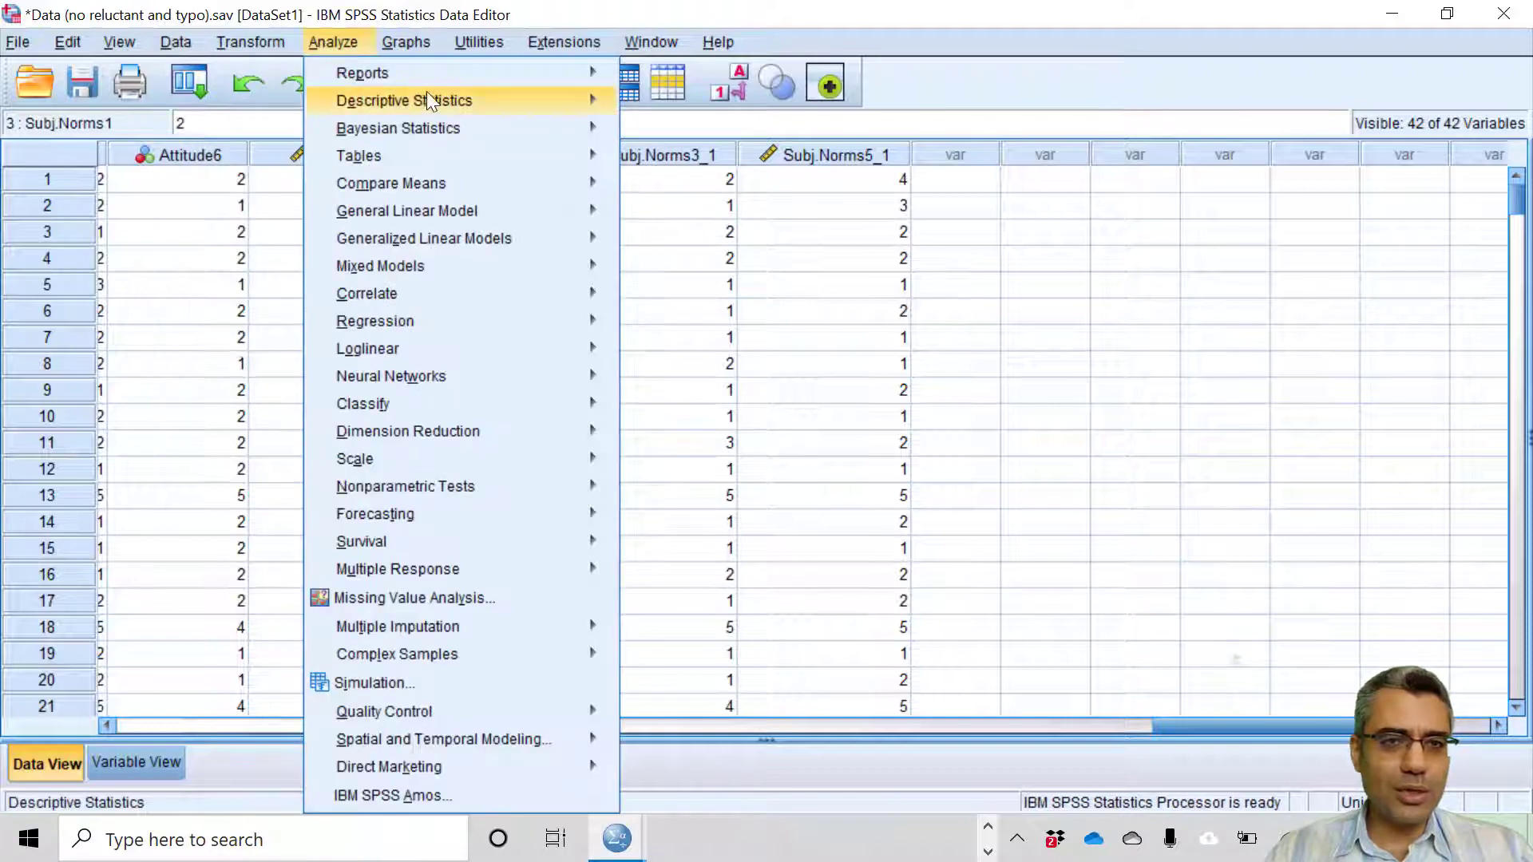
{"action": "mouse_move", "coordinate": [427, 91]}
{"action": "left_click", "coordinate": [698, 108]}
{"action": "left_click", "coordinate": [635, 381]}
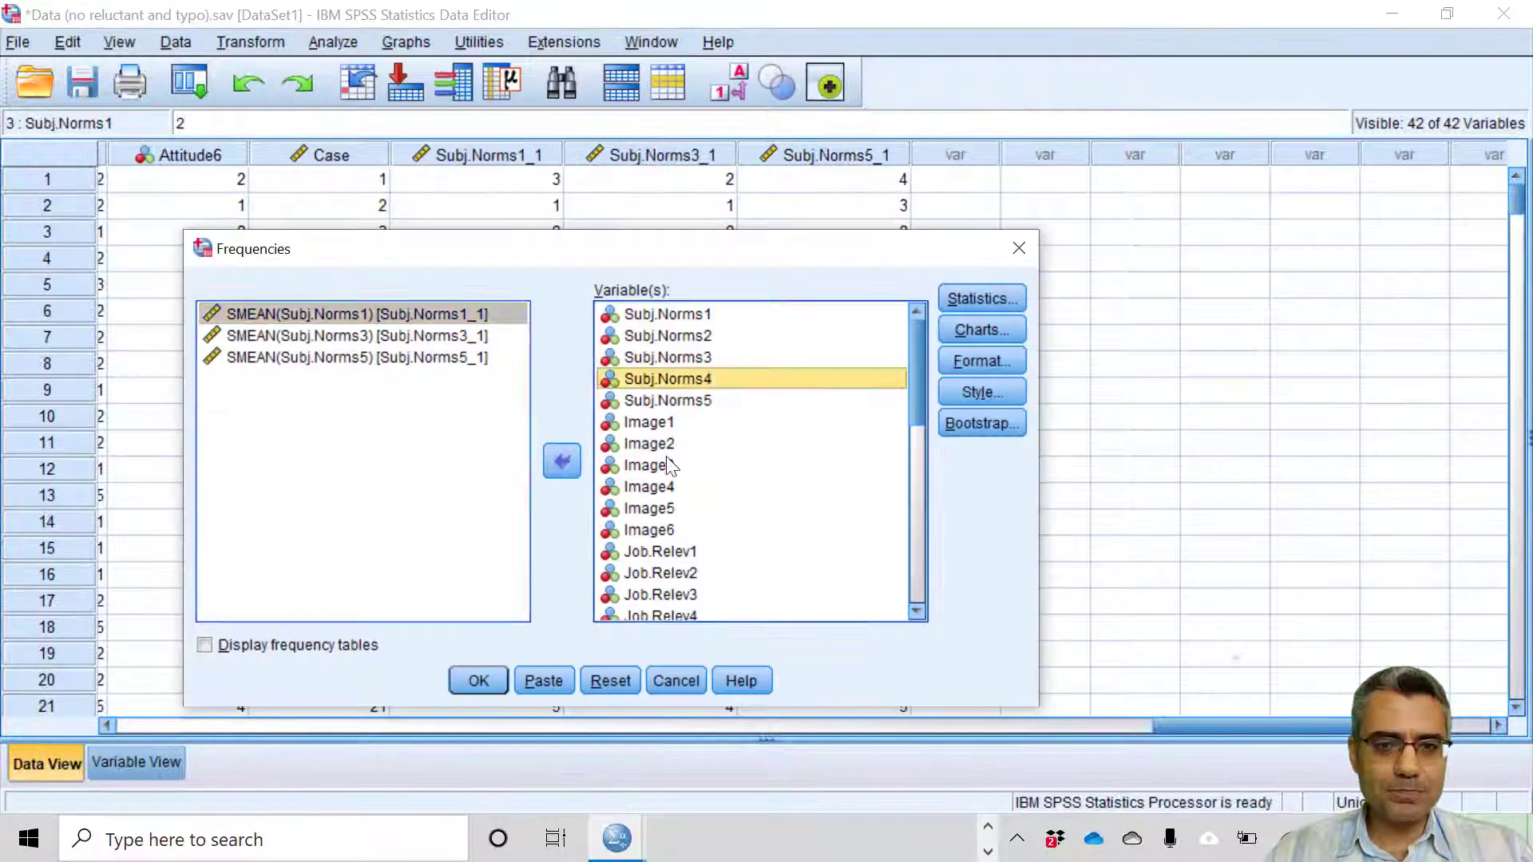
{"action": "left_click", "coordinate": [629, 684]}
{"action": "scroll", "coordinate": [343, 479], "scroll_direction": "down", "scroll_amount": 7}
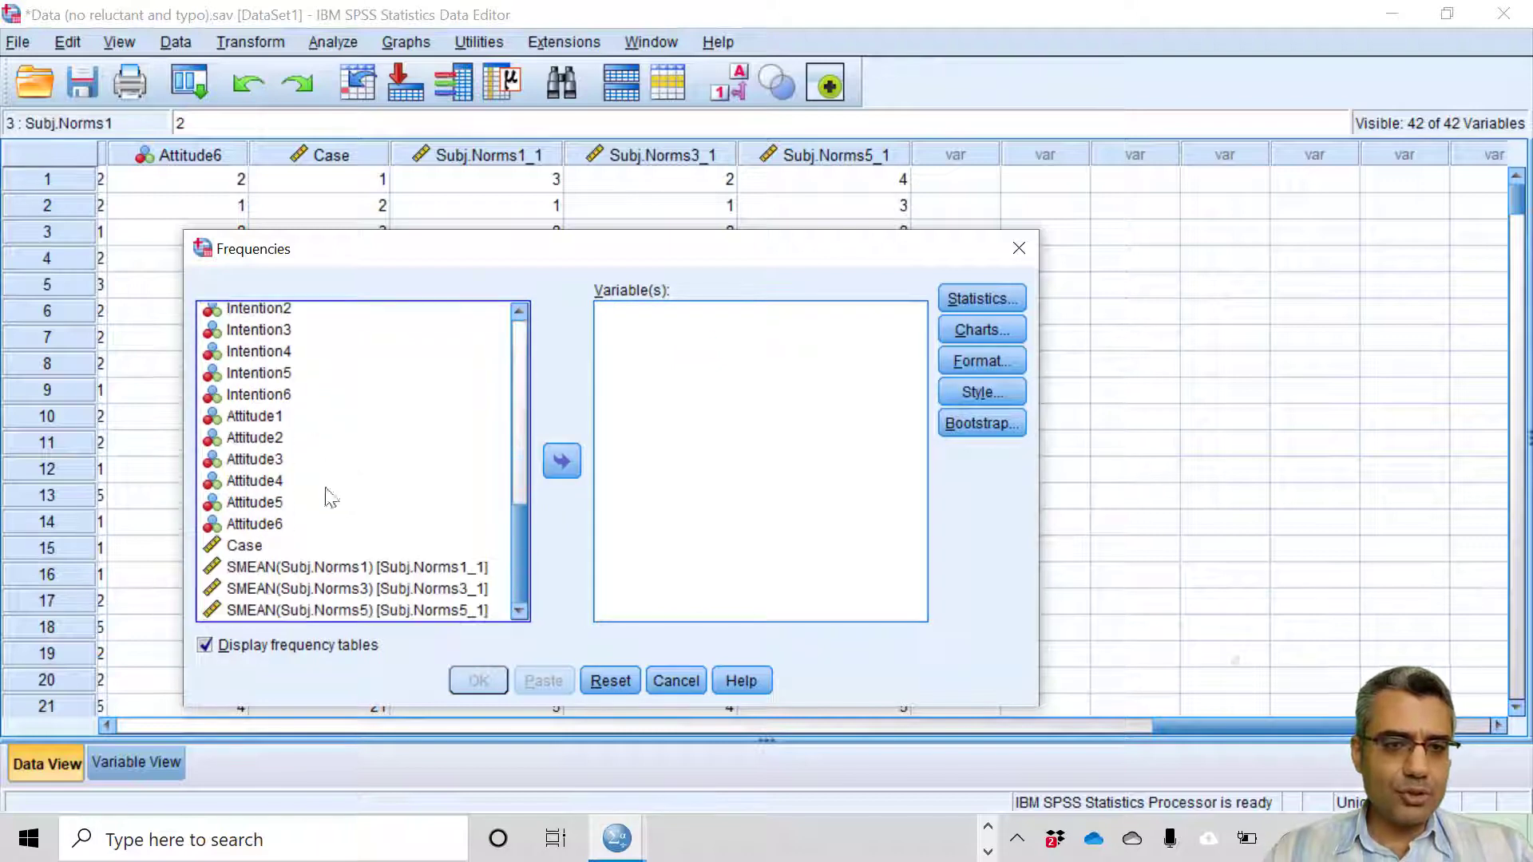
{"action": "left_click", "coordinate": [323, 567]}
{"action": "left_click", "coordinate": [332, 610], "text": "shift"}
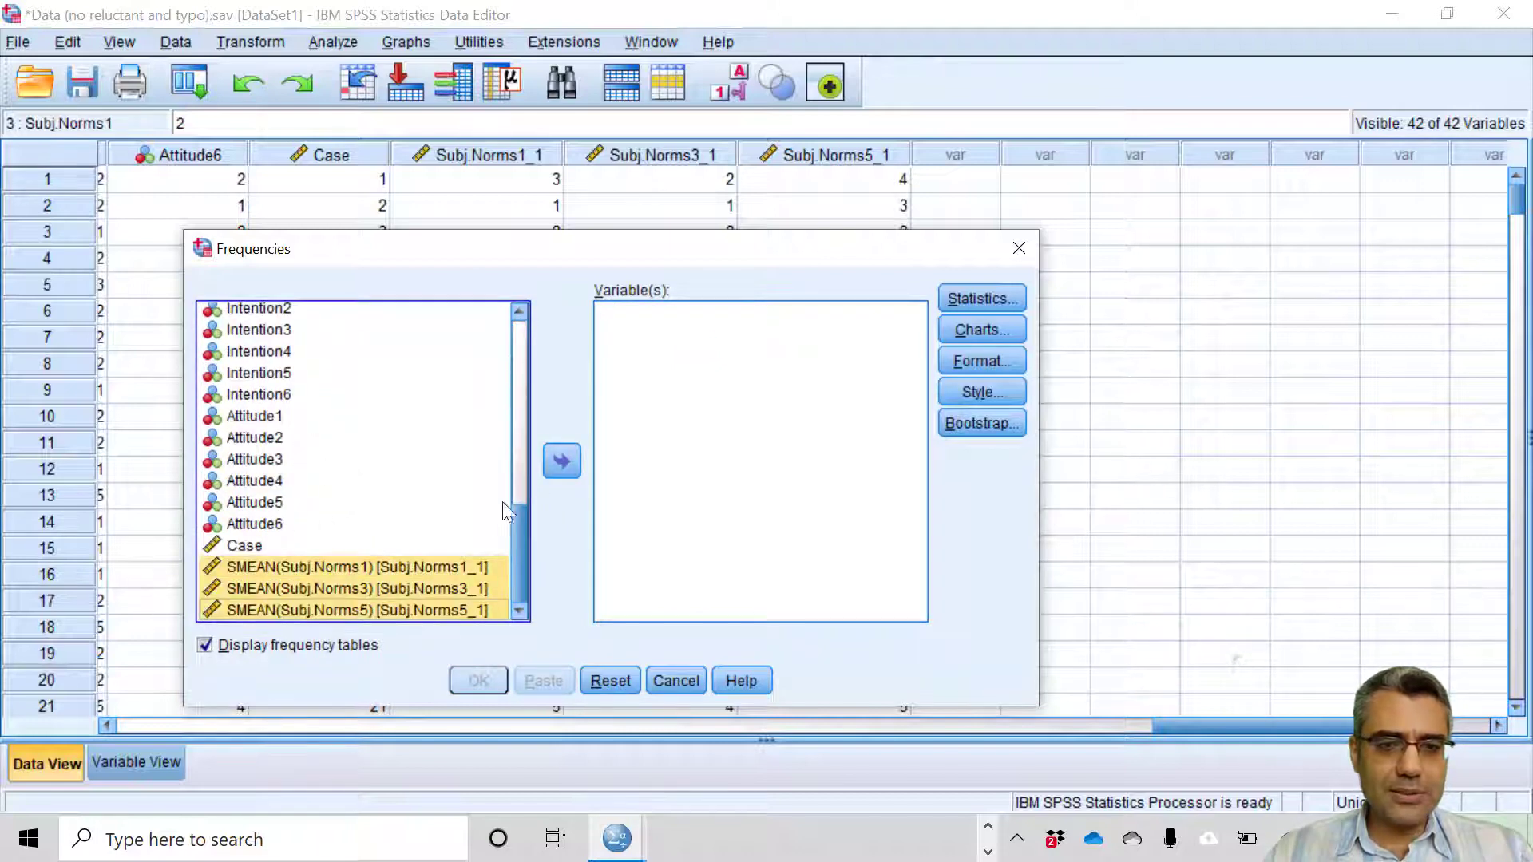
{"action": "left_click", "coordinate": [562, 461]}
Step: Run Frequencies without tables, confirming 301 valid and 0 missing each, then return to the data editor
{"action": "left_click", "coordinate": [206, 645]}
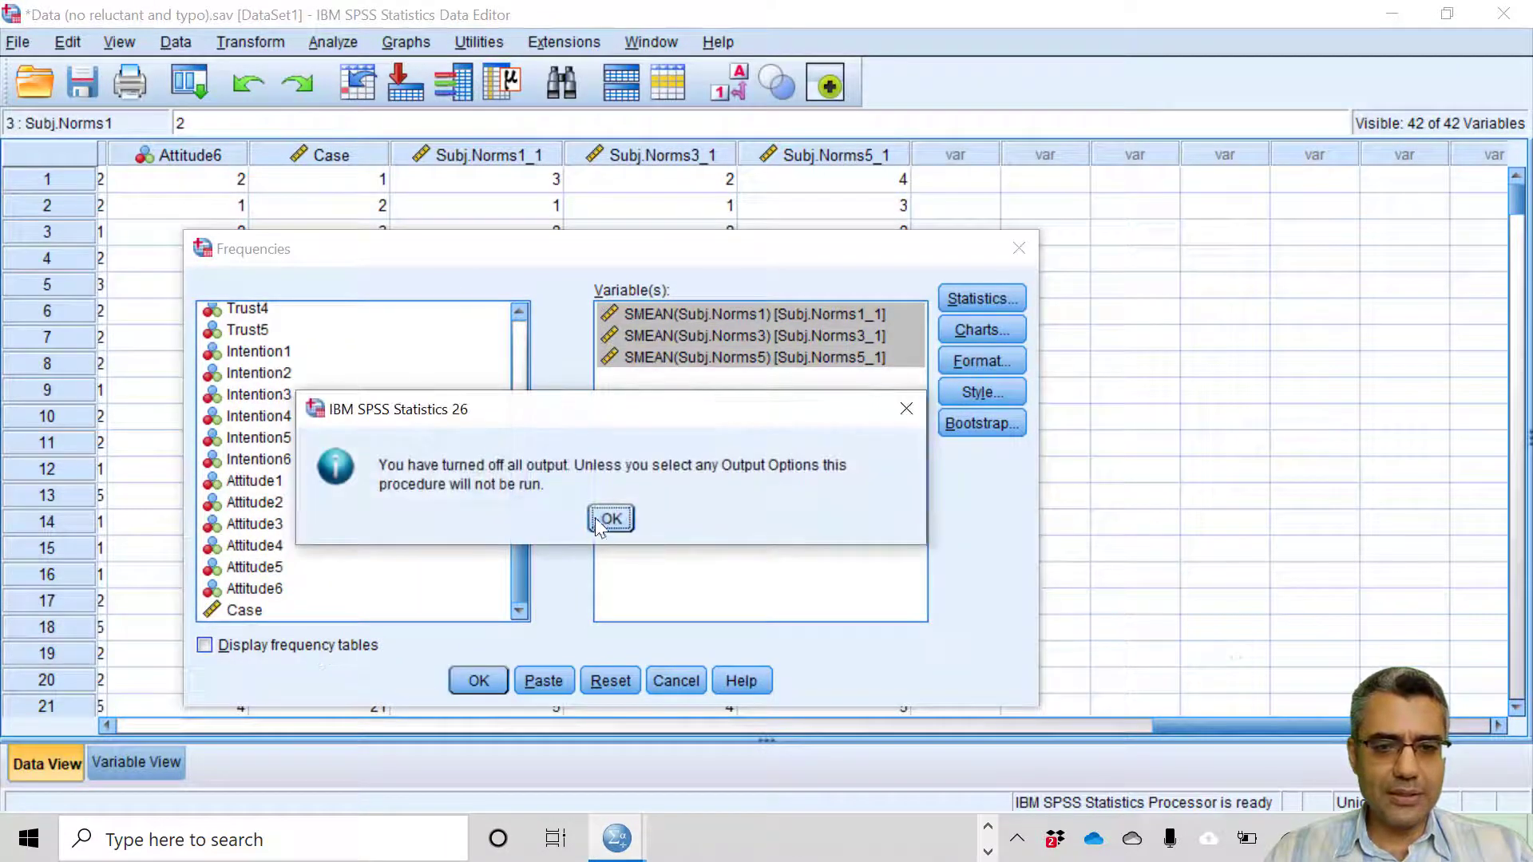
{"action": "left_click", "coordinate": [611, 519]}
{"action": "left_click", "coordinate": [479, 681]}
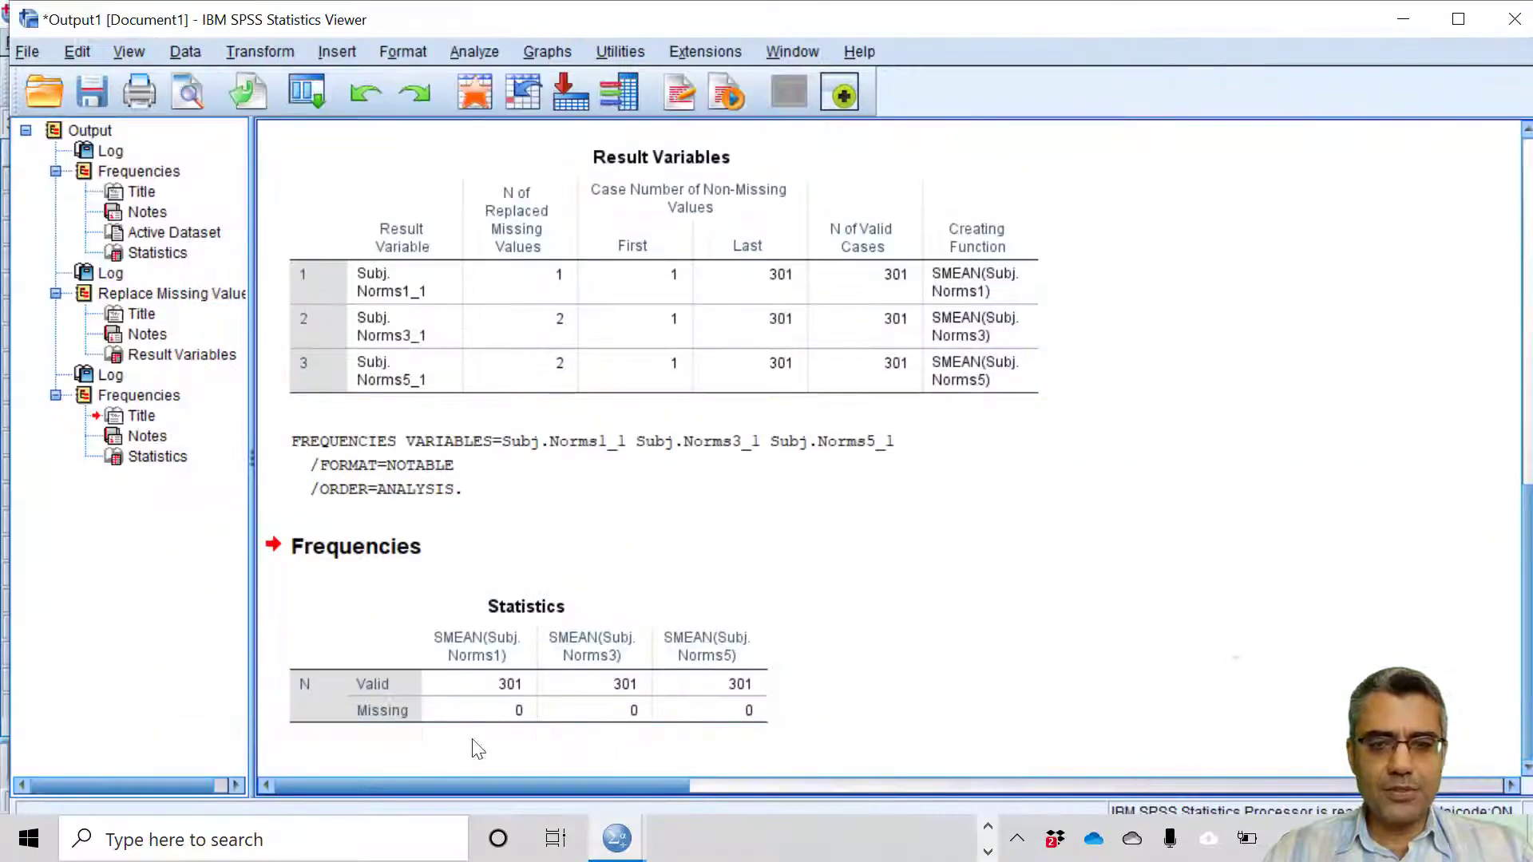
{"action": "left_click", "coordinate": [482, 717]}
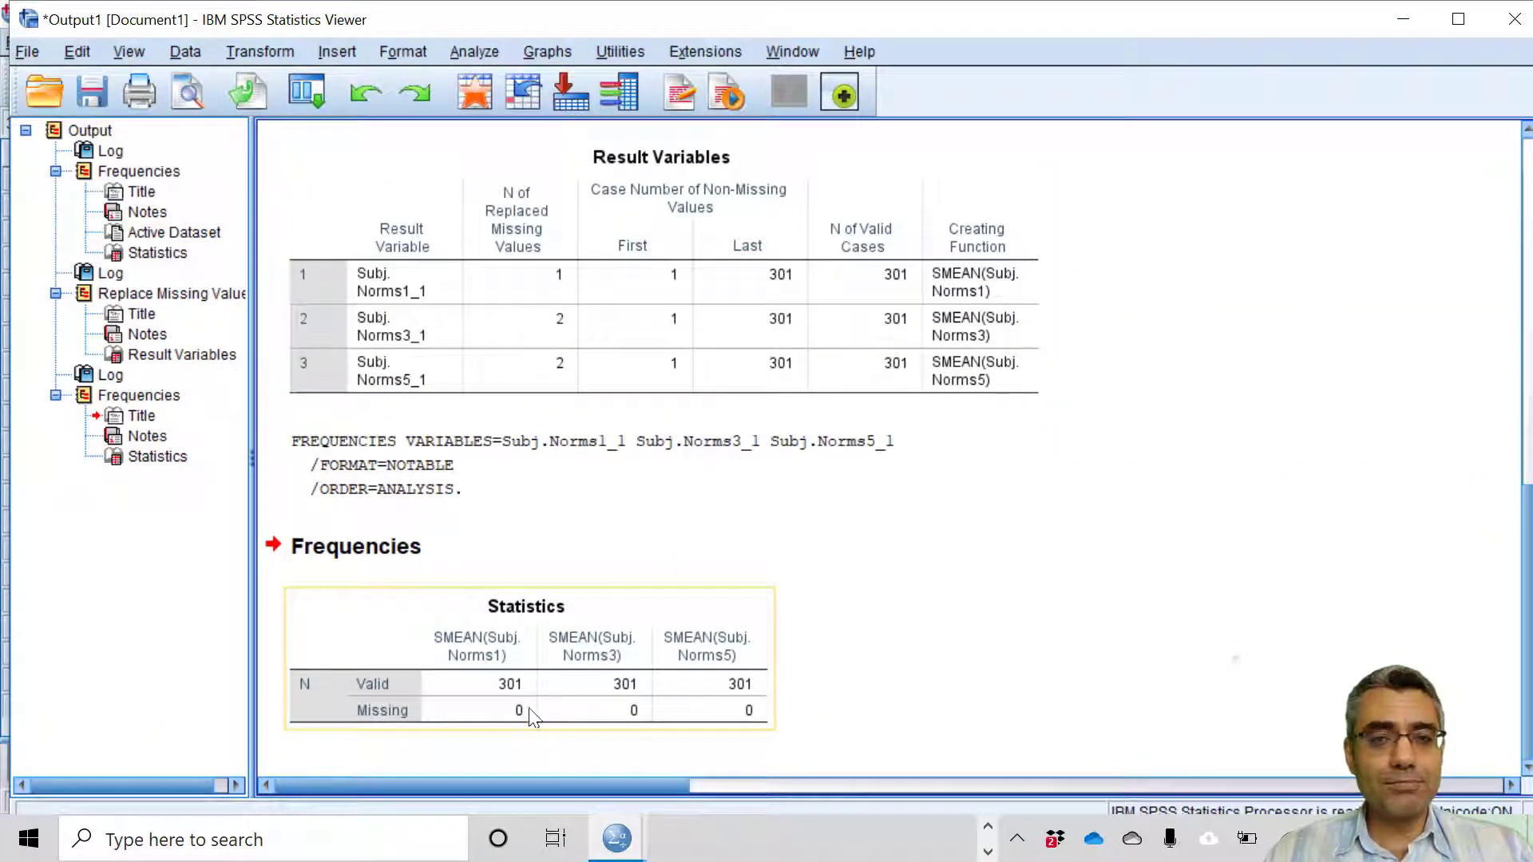
{"action": "key", "text": "alt+Tab"}
{"action": "key", "text": "alt+Tab"}
{"action": "key", "text": "alt+Tab"}
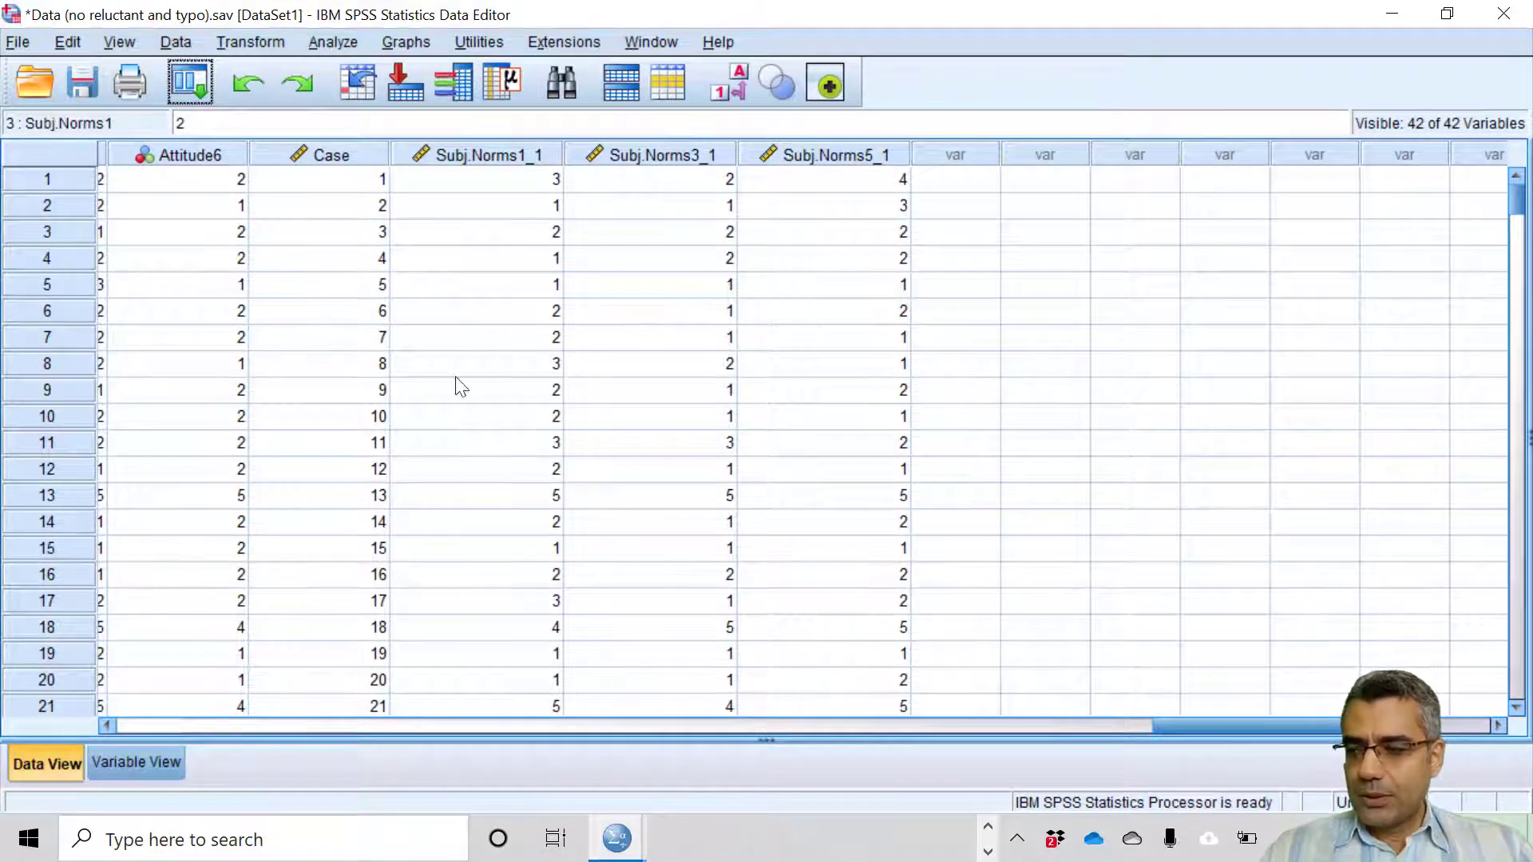
{"action": "left_click", "coordinate": [457, 311]}
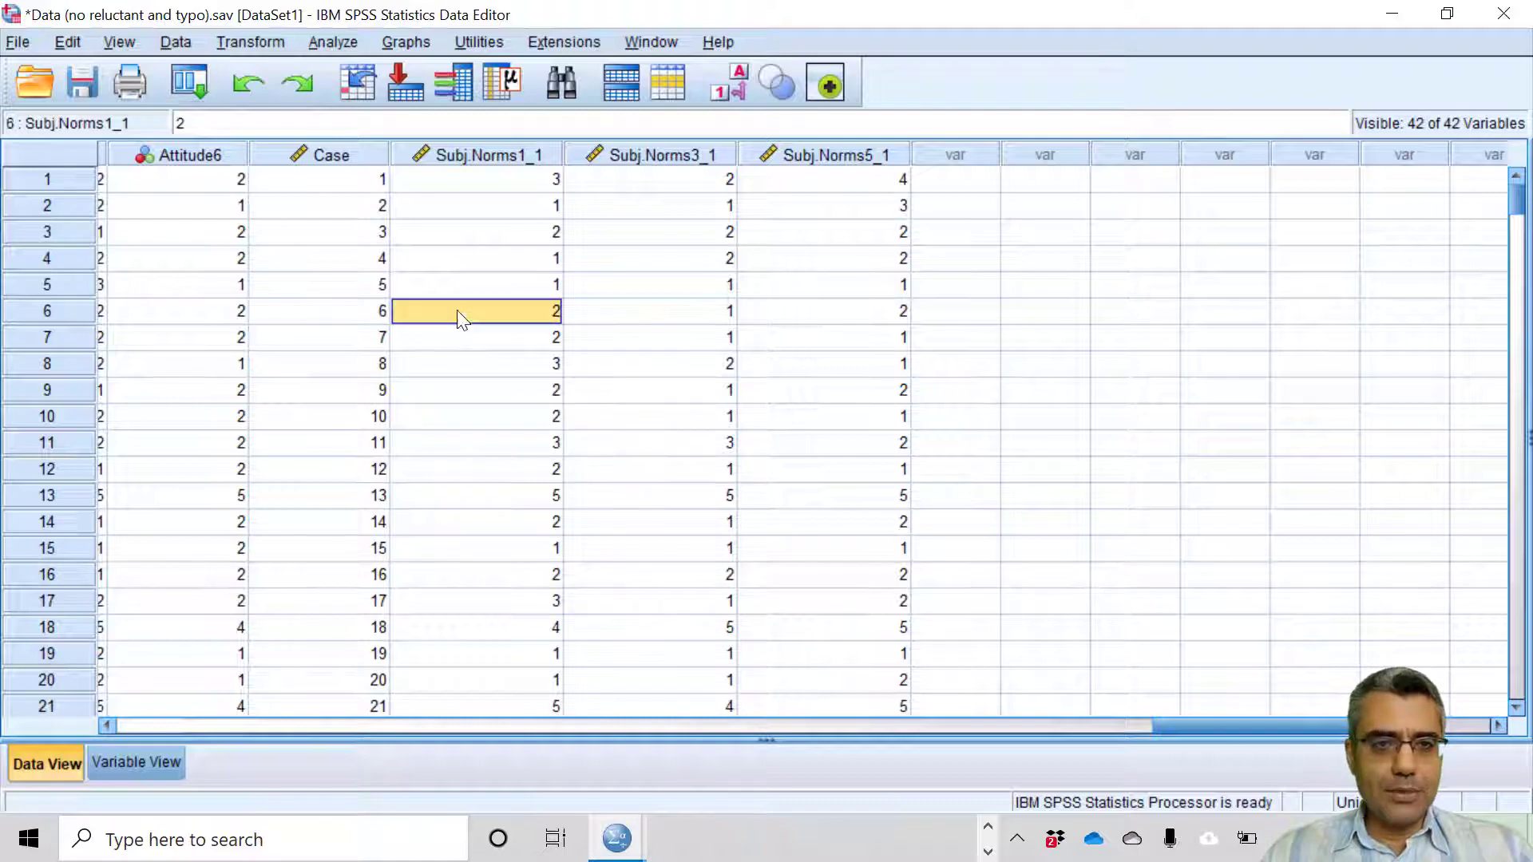
{"action": "left_click_drag", "start_coordinate": [1228, 728], "coordinate": [194, 742]}
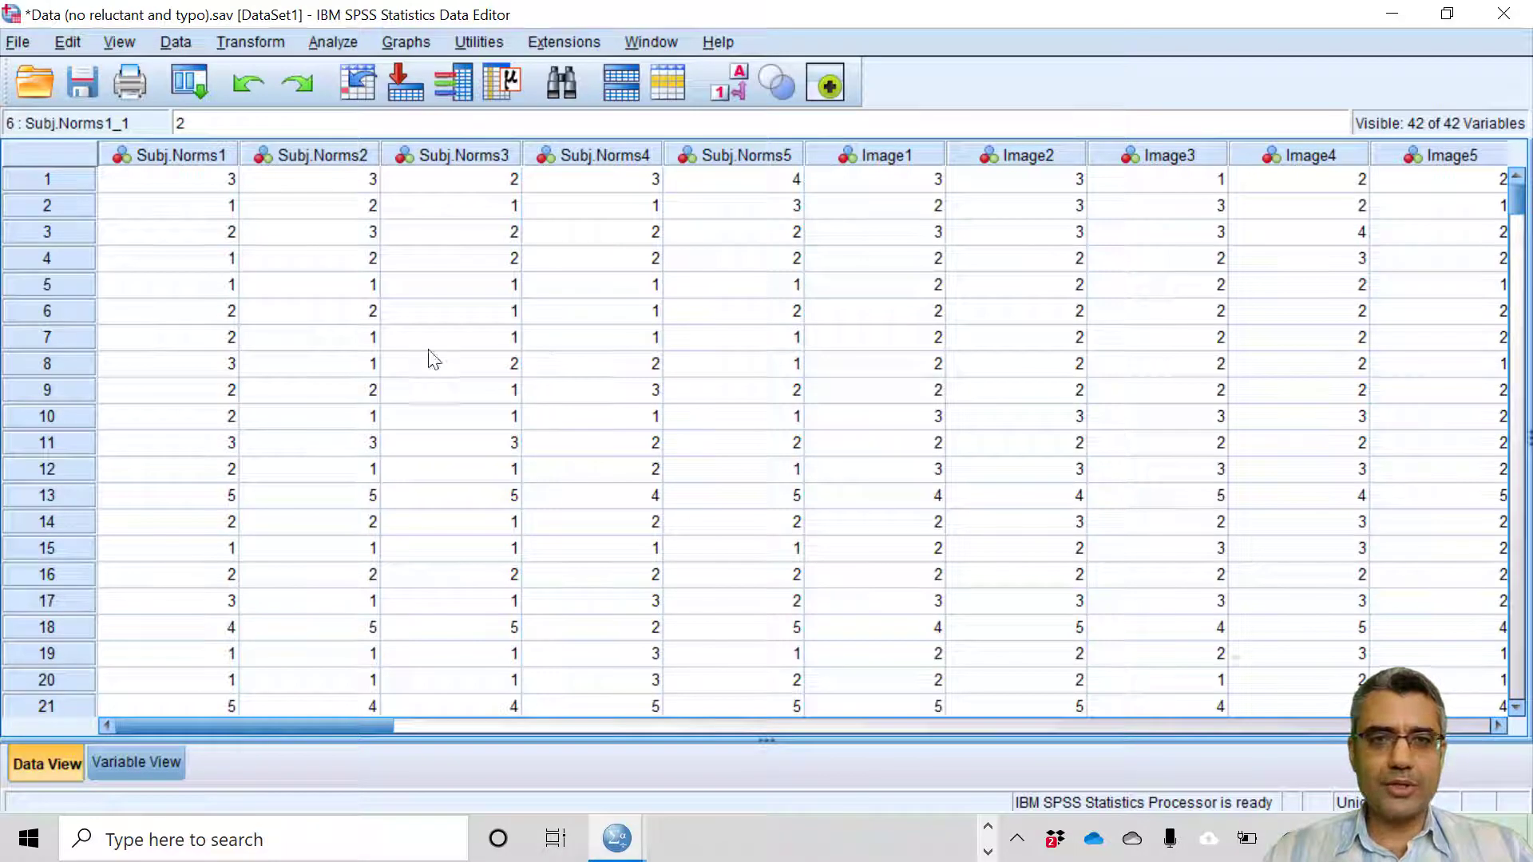
{"action": "left_click", "coordinate": [700, 420]}
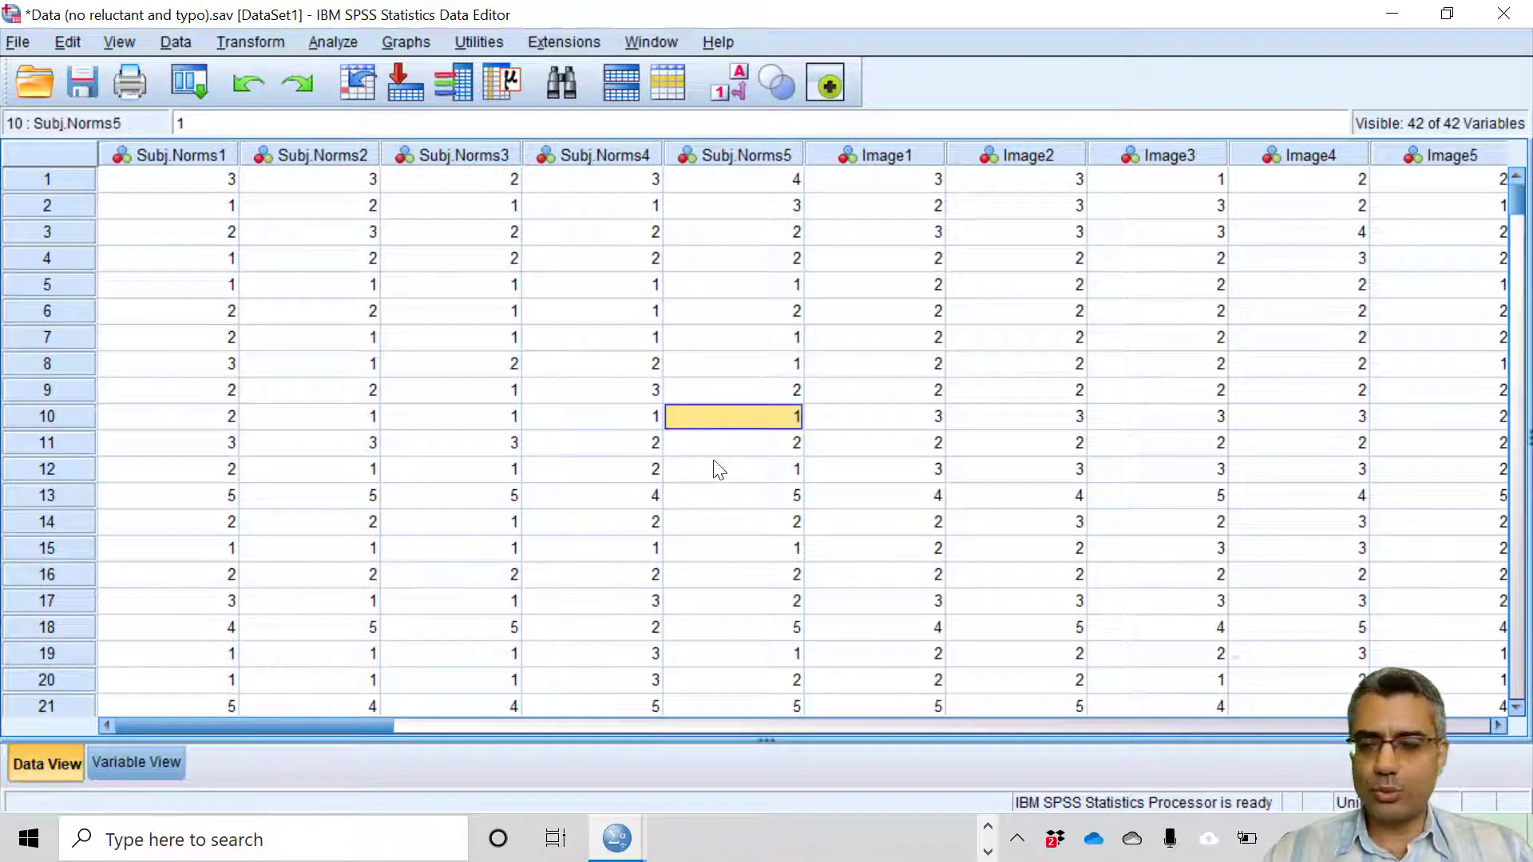